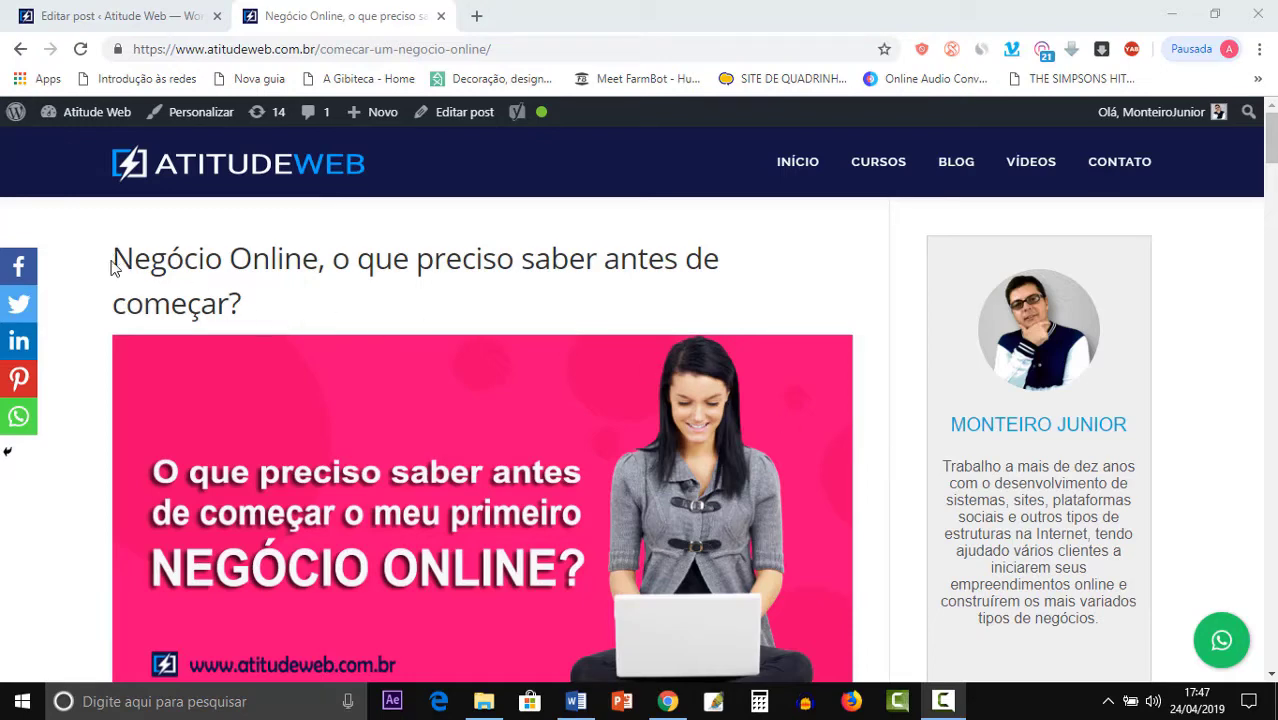
Highlight the keyword "Negócio Online" in the published post's title and look through the article's text and subheadings.
{"action": "left_click_drag", "start_coordinate": [113, 268], "coordinate": [318, 260]}
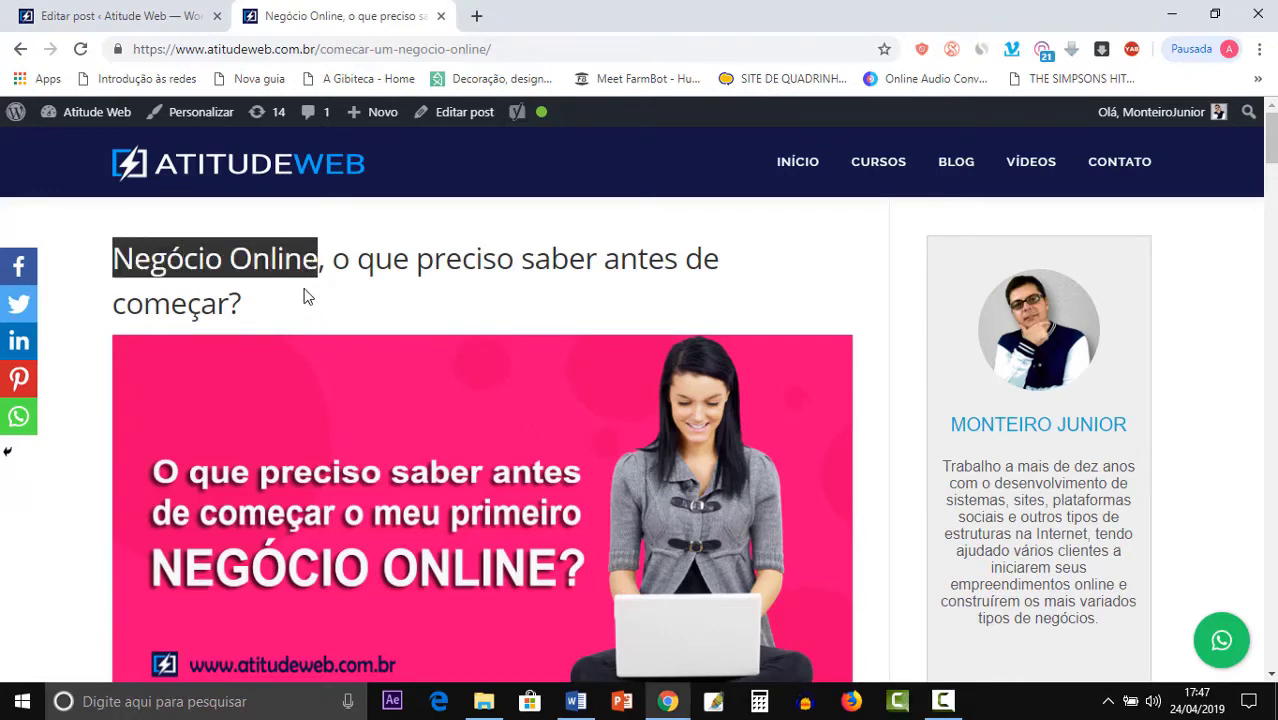
{"action": "scroll", "coordinate": [305, 291], "scroll_direction": "down", "scroll_amount": 7}
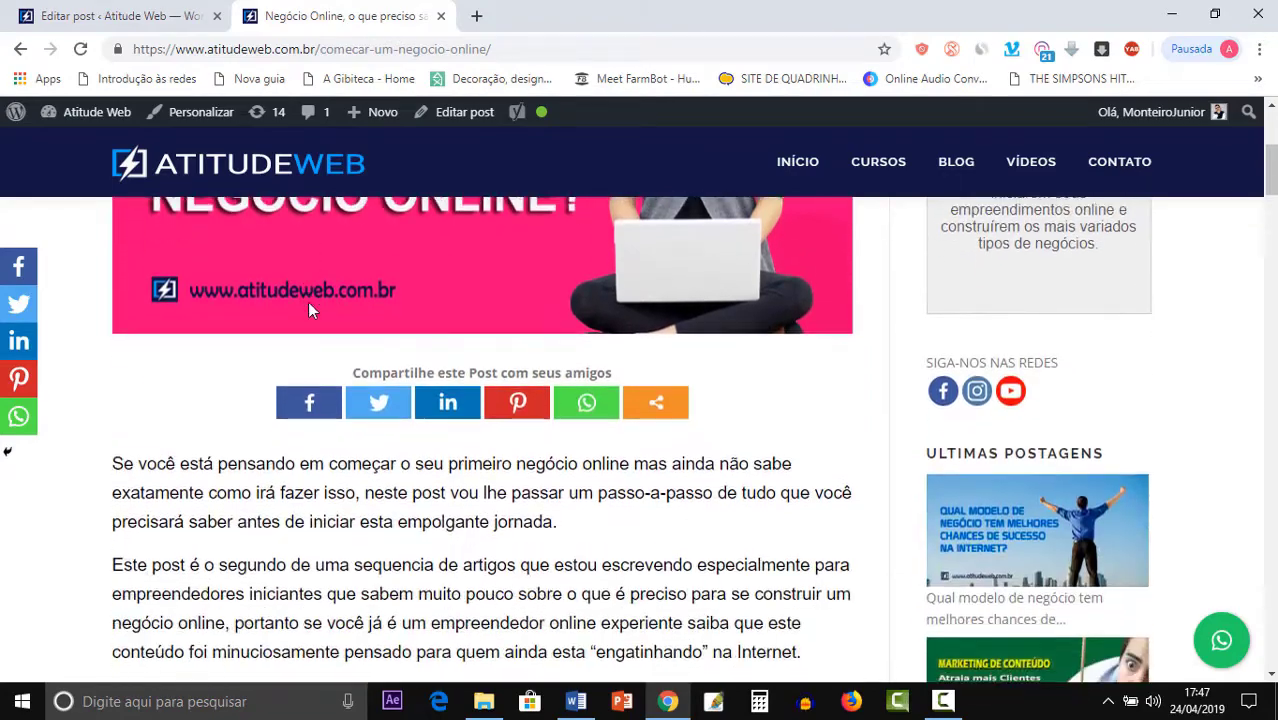
{"action": "scroll", "coordinate": [510, 358], "scroll_direction": "down", "scroll_amount": 10}
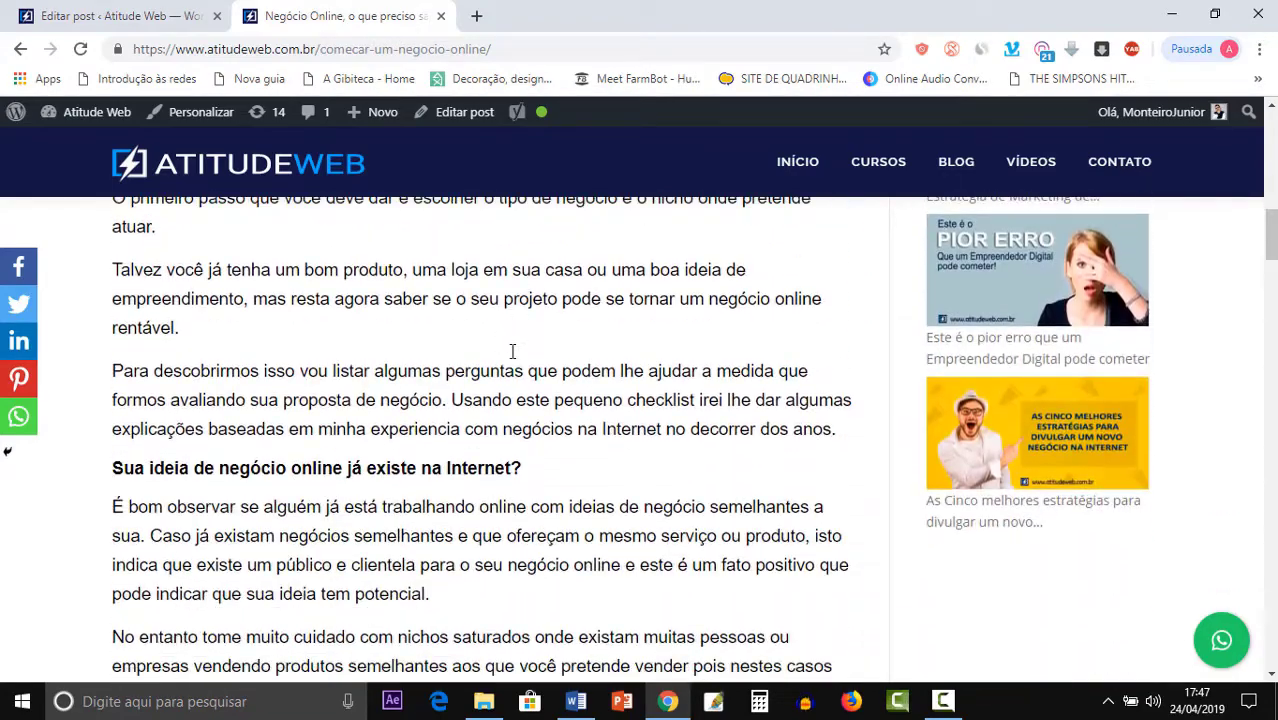
{"action": "scroll", "coordinate": [510, 358], "scroll_direction": "down", "scroll_amount": 10}
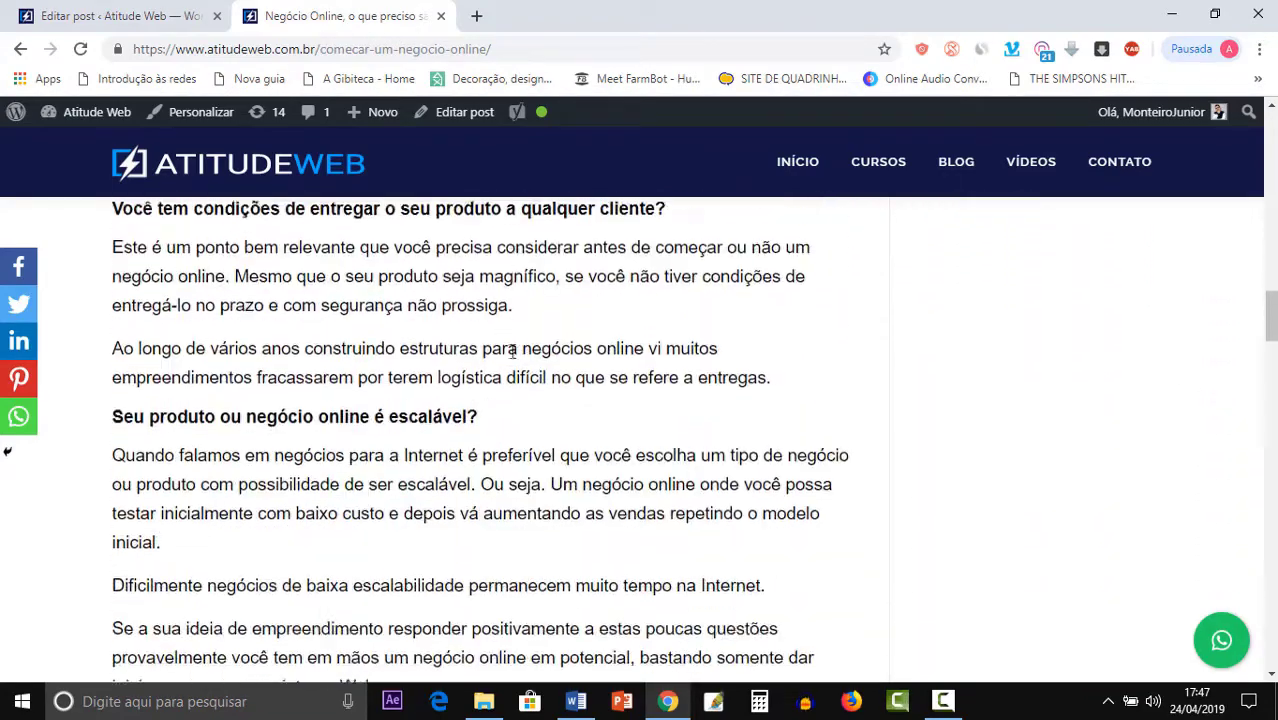
{"action": "scroll", "coordinate": [510, 358], "scroll_direction": "up", "scroll_amount": 20}
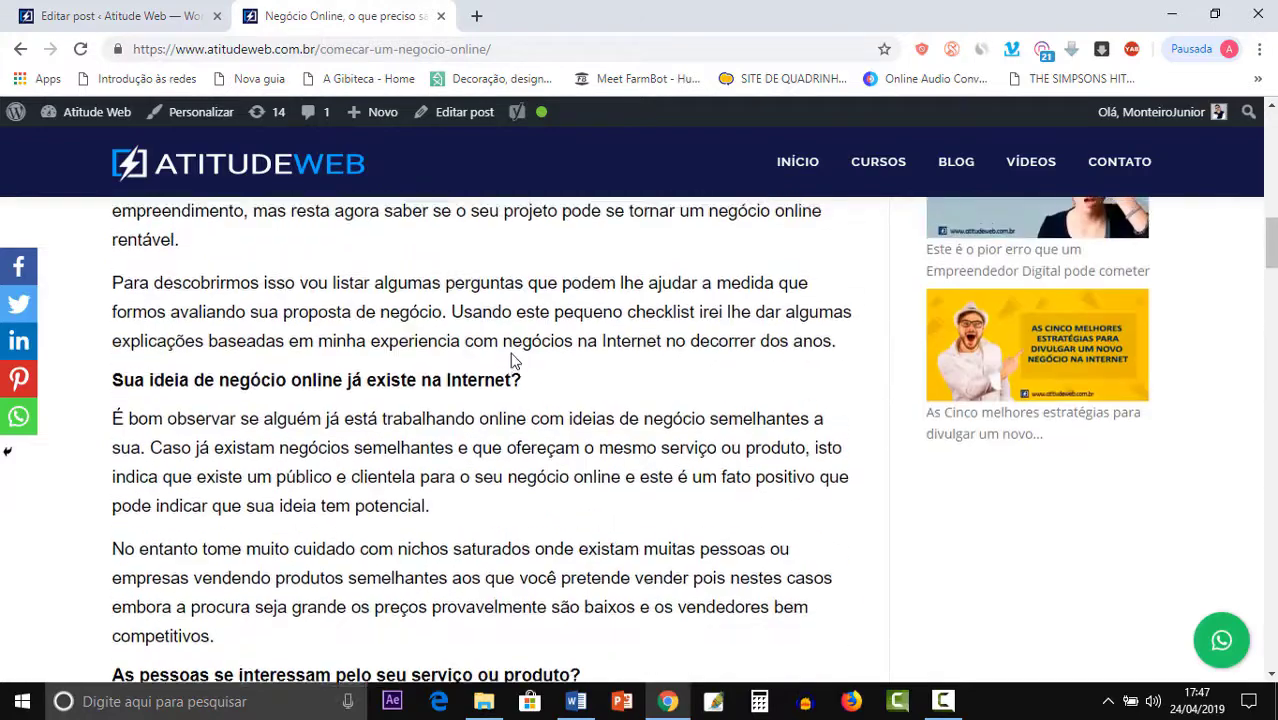
{"action": "scroll", "coordinate": [512, 358], "scroll_direction": "up", "scroll_amount": 5}
{"action": "scroll", "coordinate": [512, 358], "scroll_direction": "down", "scroll_amount": 4}
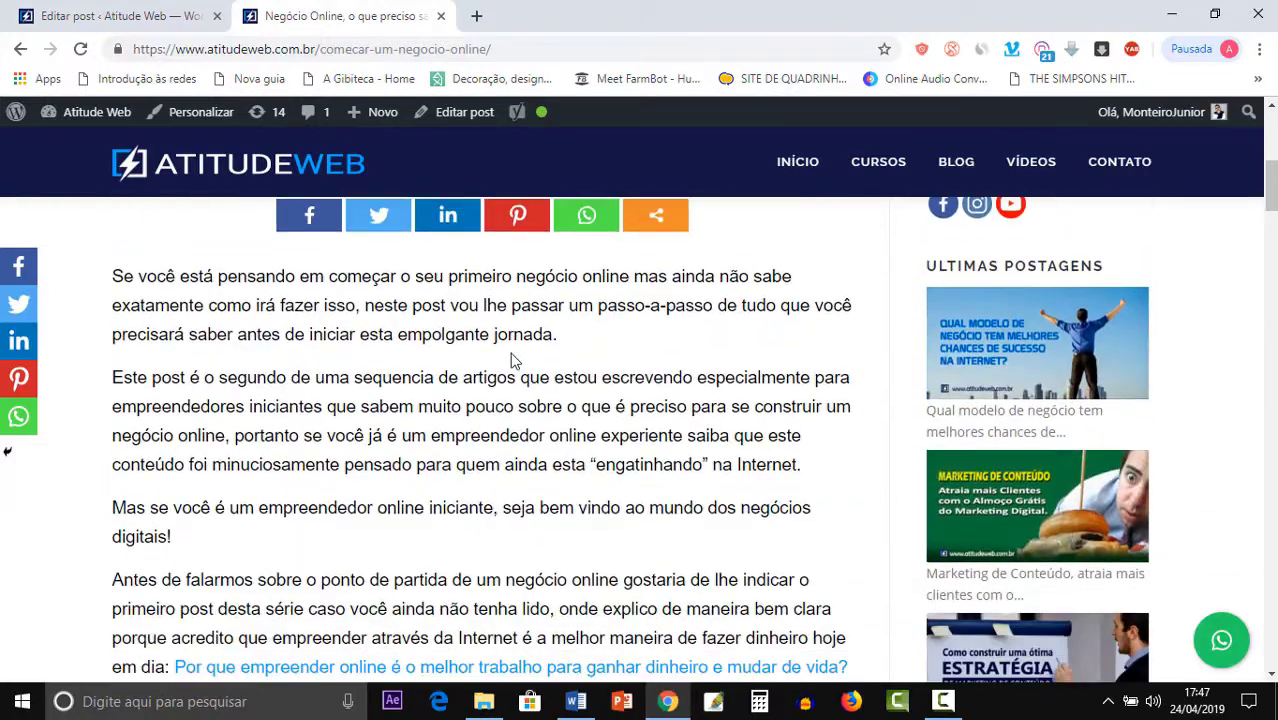
Switch to the post's editing page and review the Yoast SEO Premium snippet preview and analysis for "negócio online".
{"action": "left_click", "coordinate": [155, 15]}
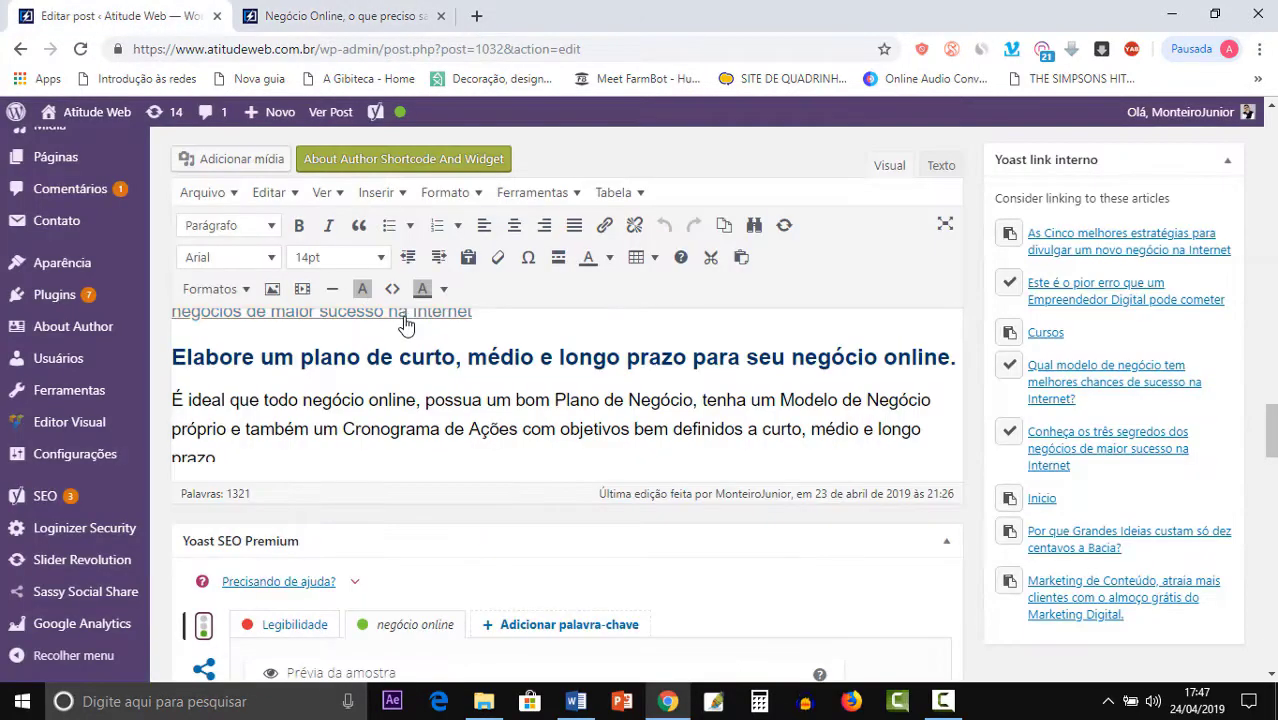
{"action": "scroll", "coordinate": [434, 358], "scroll_direction": "down", "scroll_amount": 4}
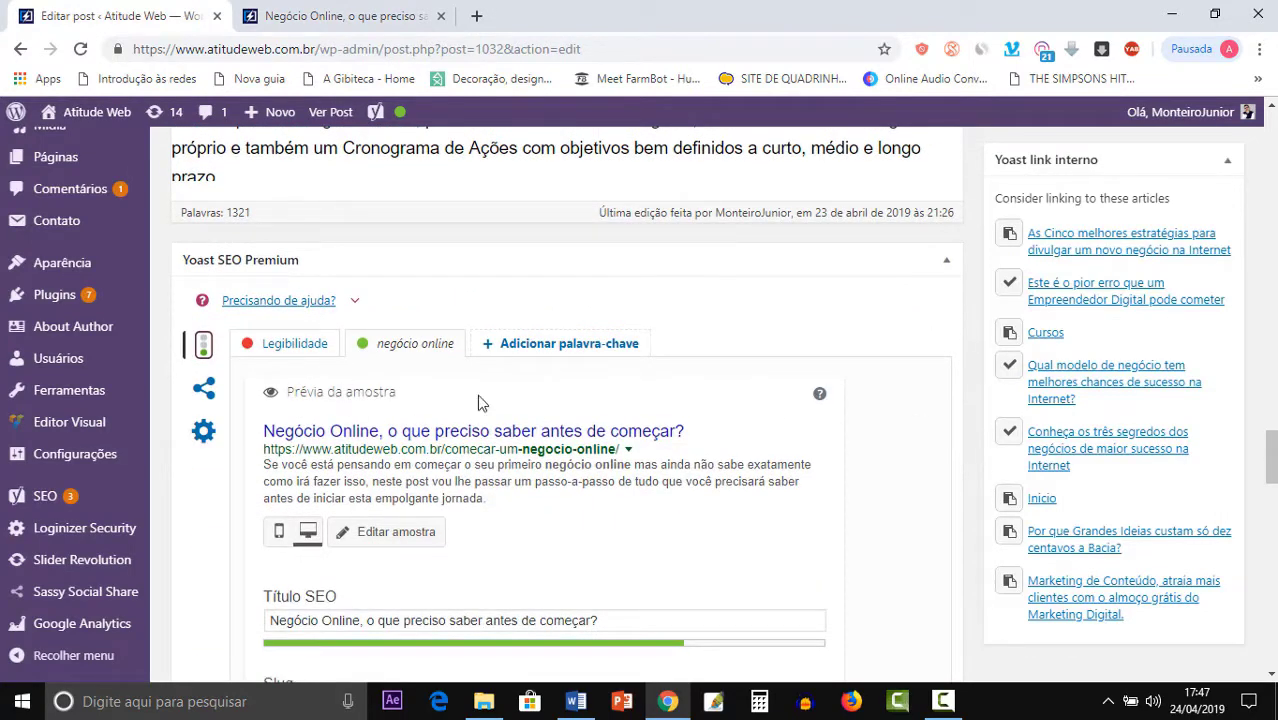
{"action": "scroll", "coordinate": [262, 302], "scroll_direction": "down", "scroll_amount": 7}
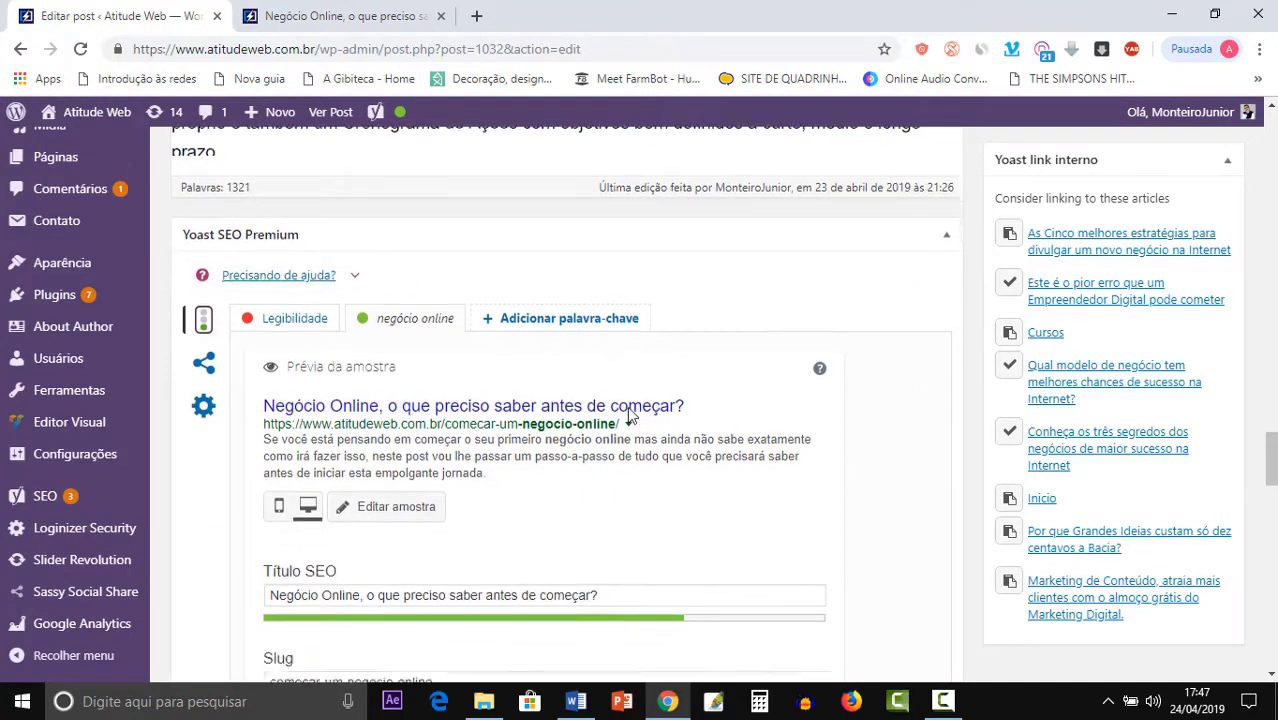
{"action": "scroll", "coordinate": [434, 484], "scroll_direction": "down", "scroll_amount": 3}
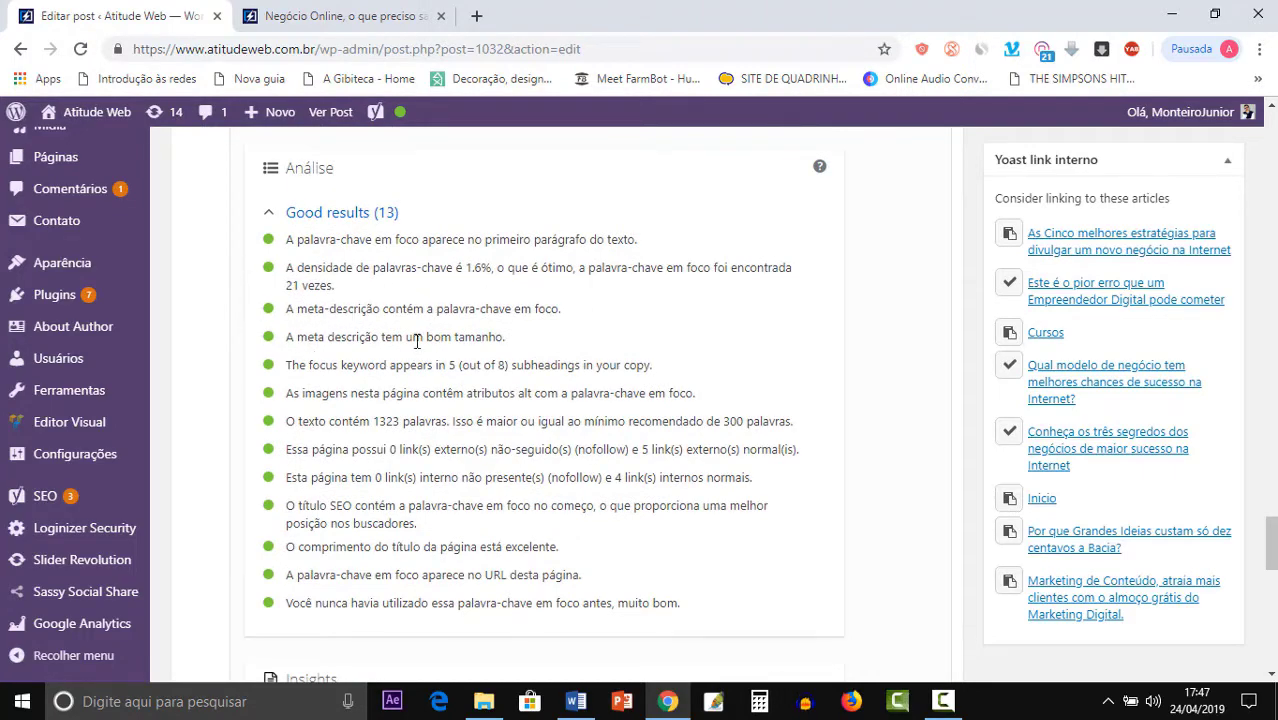
{"action": "scroll", "coordinate": [522, 359], "scroll_direction": "up", "scroll_amount": 10}
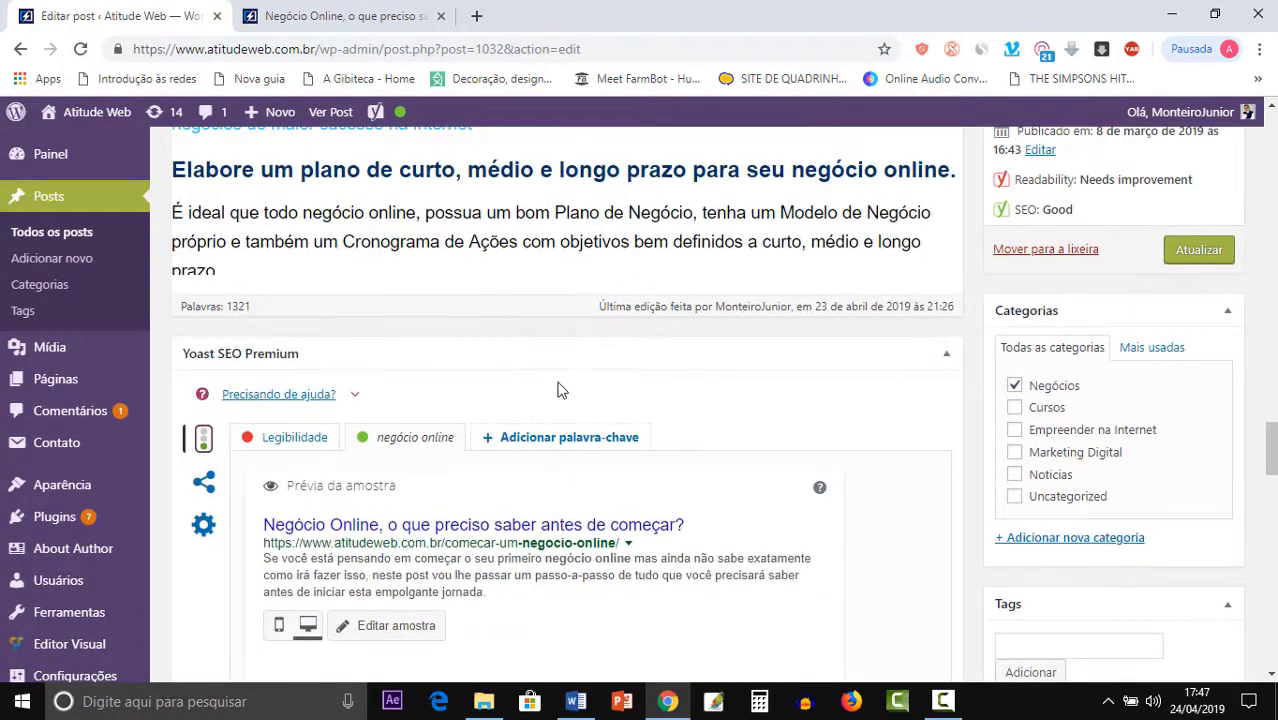
{"action": "scroll", "coordinate": [560, 390], "scroll_direction": "up", "scroll_amount": 3}
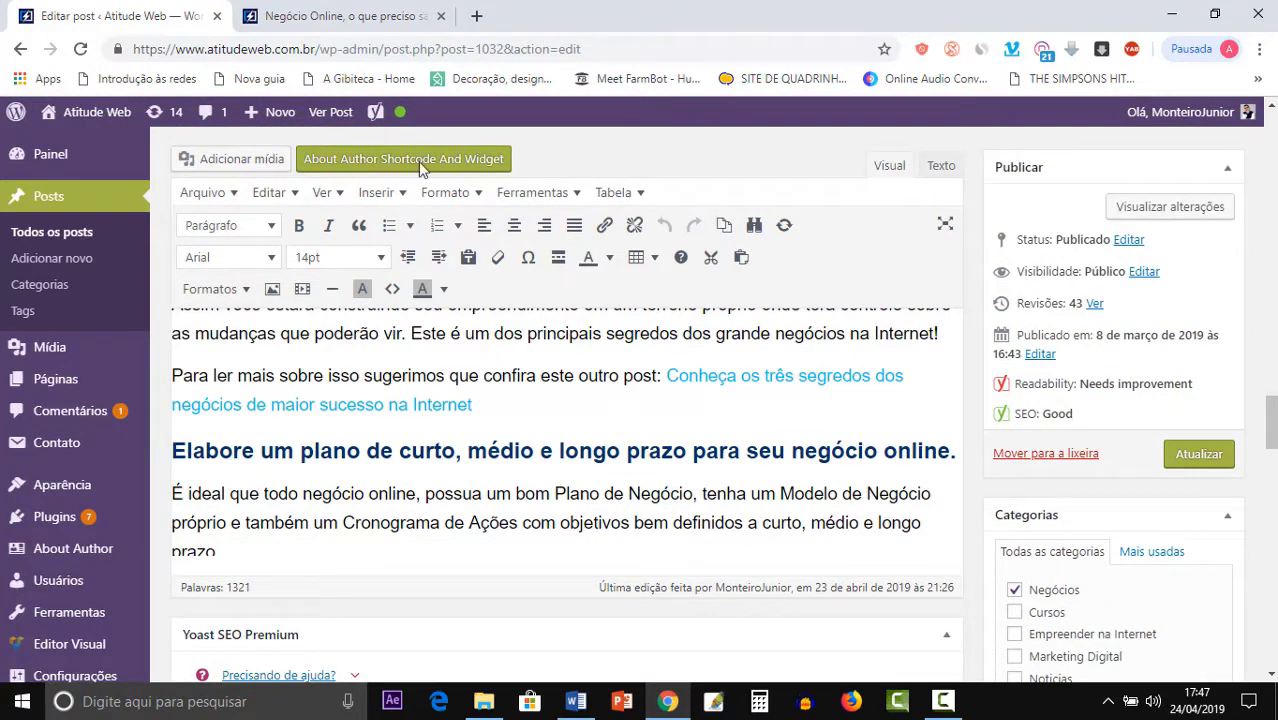
Return to the published post, examine its introduction and business-checklist subheadings, and clear the highlight on the title.
{"action": "left_click", "coordinate": [338, 18]}
{"action": "scroll", "coordinate": [609, 391], "scroll_direction": "down", "scroll_amount": 2}
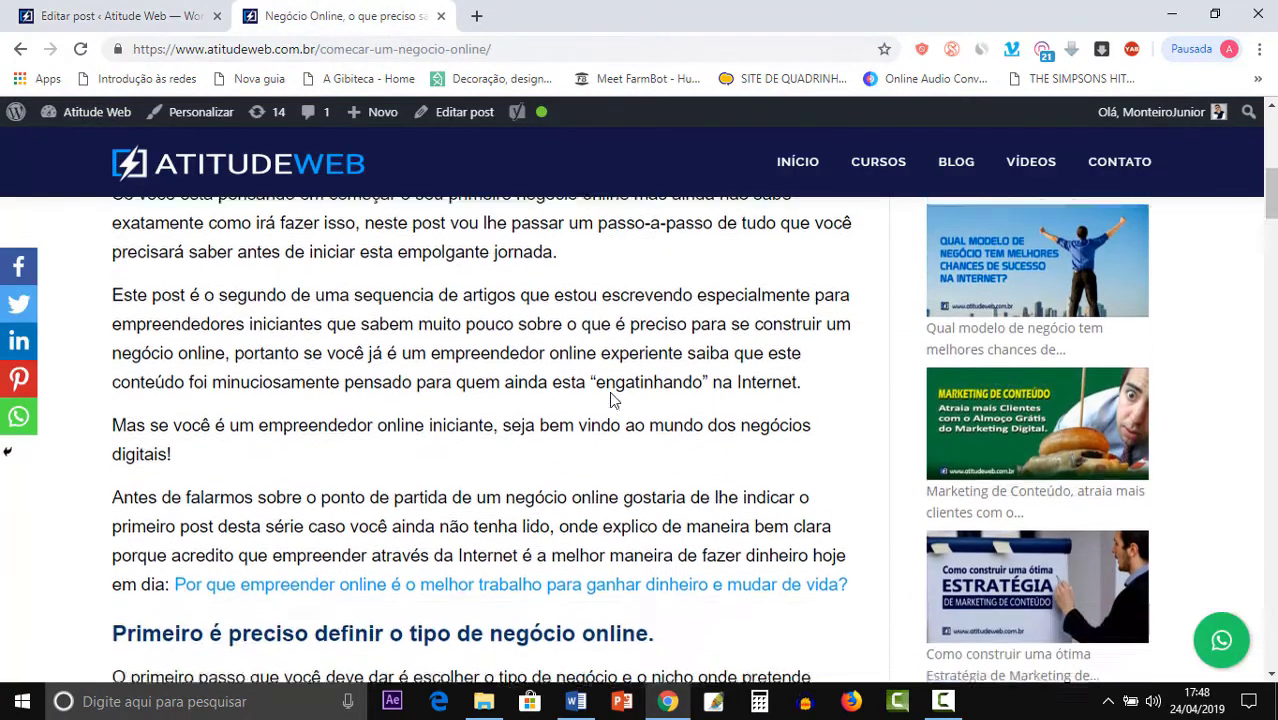
{"action": "scroll", "coordinate": [612, 393], "scroll_direction": "up", "scroll_amount": 3}
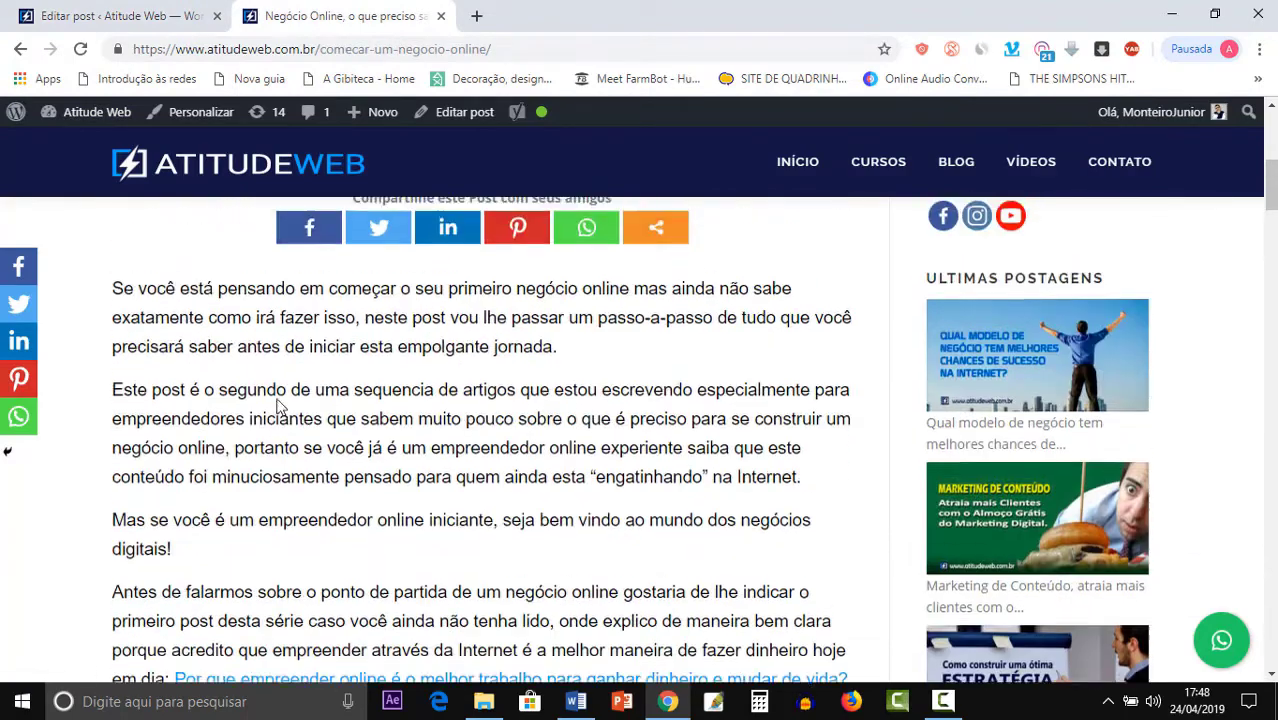
{"action": "scroll", "coordinate": [700, 437], "scroll_direction": "down", "scroll_amount": 4}
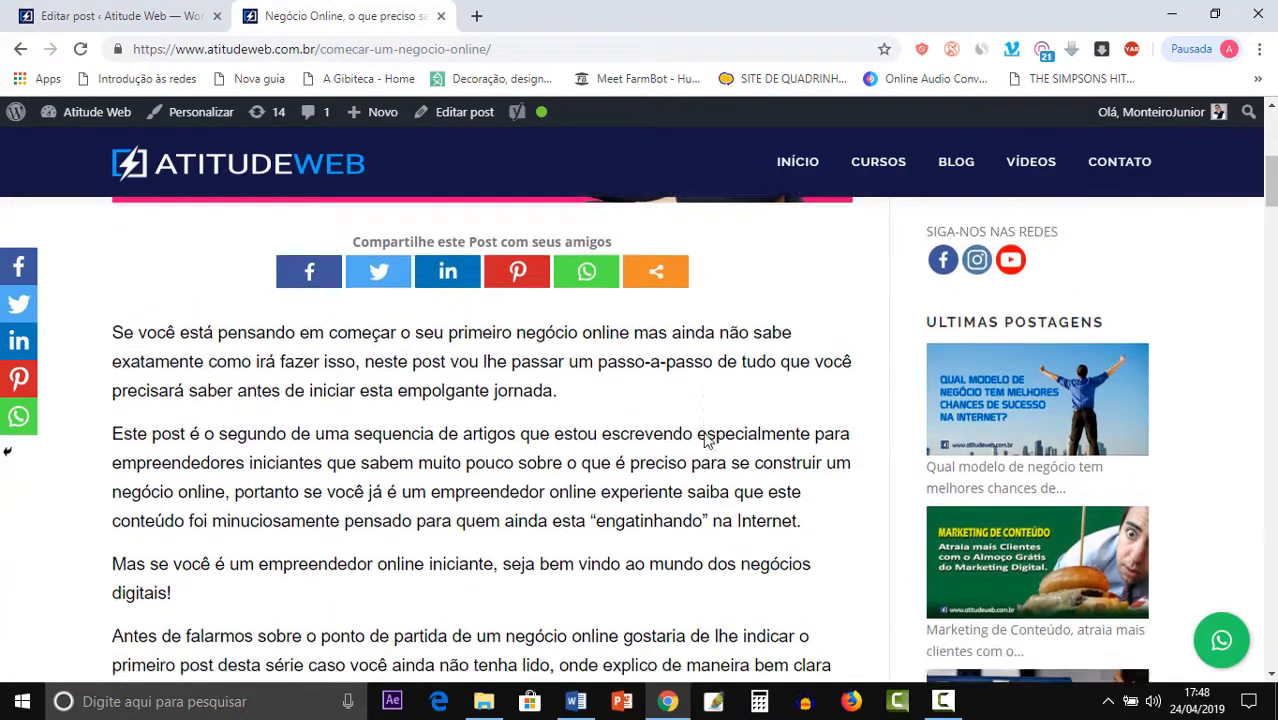
{"action": "scroll", "coordinate": [183, 277], "scroll_direction": "up", "scroll_amount": 8}
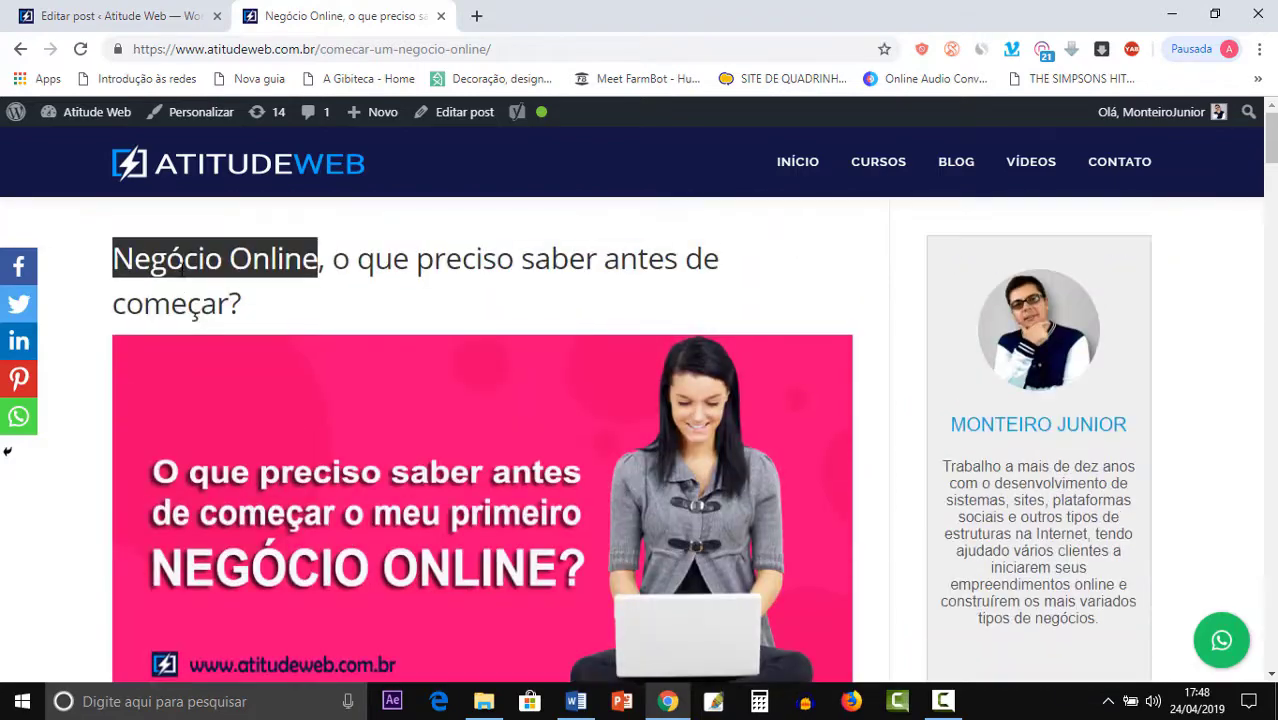
{"action": "scroll", "coordinate": [596, 259], "scroll_direction": "down", "scroll_amount": 8}
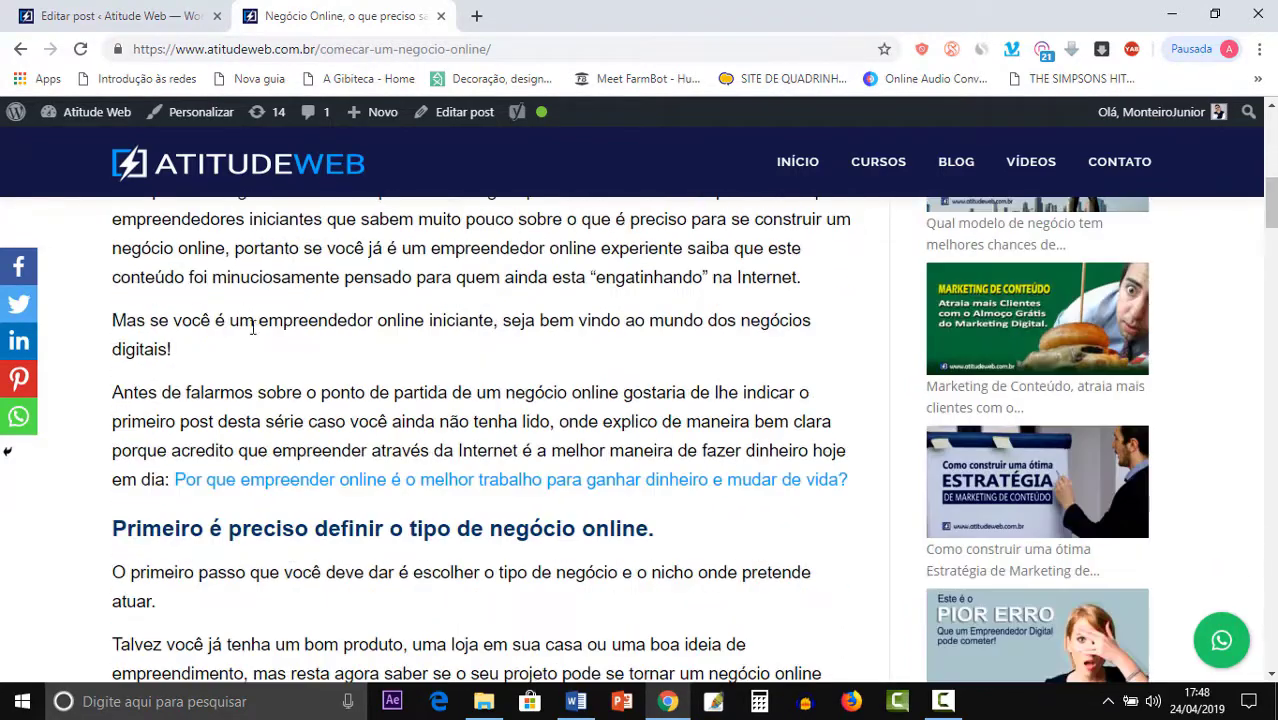
{"action": "scroll", "coordinate": [730, 375], "scroll_direction": "down", "scroll_amount": 2}
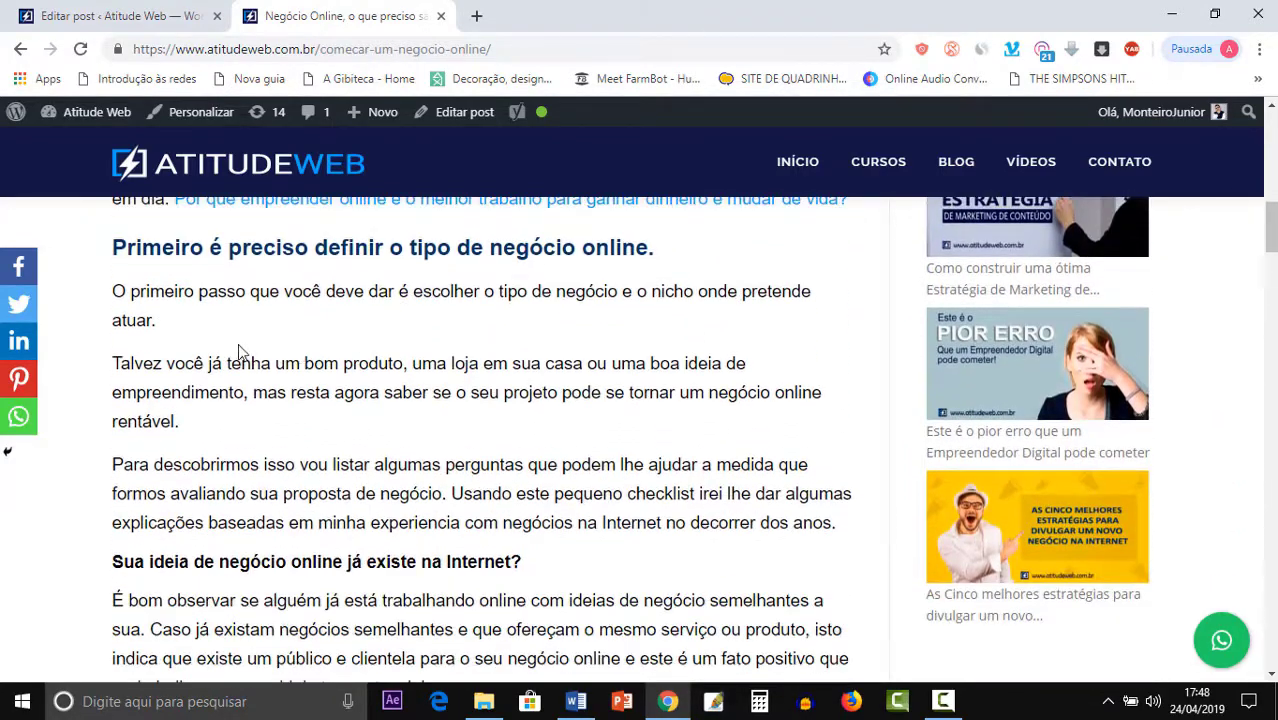
{"action": "scroll", "coordinate": [707, 325], "scroll_direction": "down", "scroll_amount": 6}
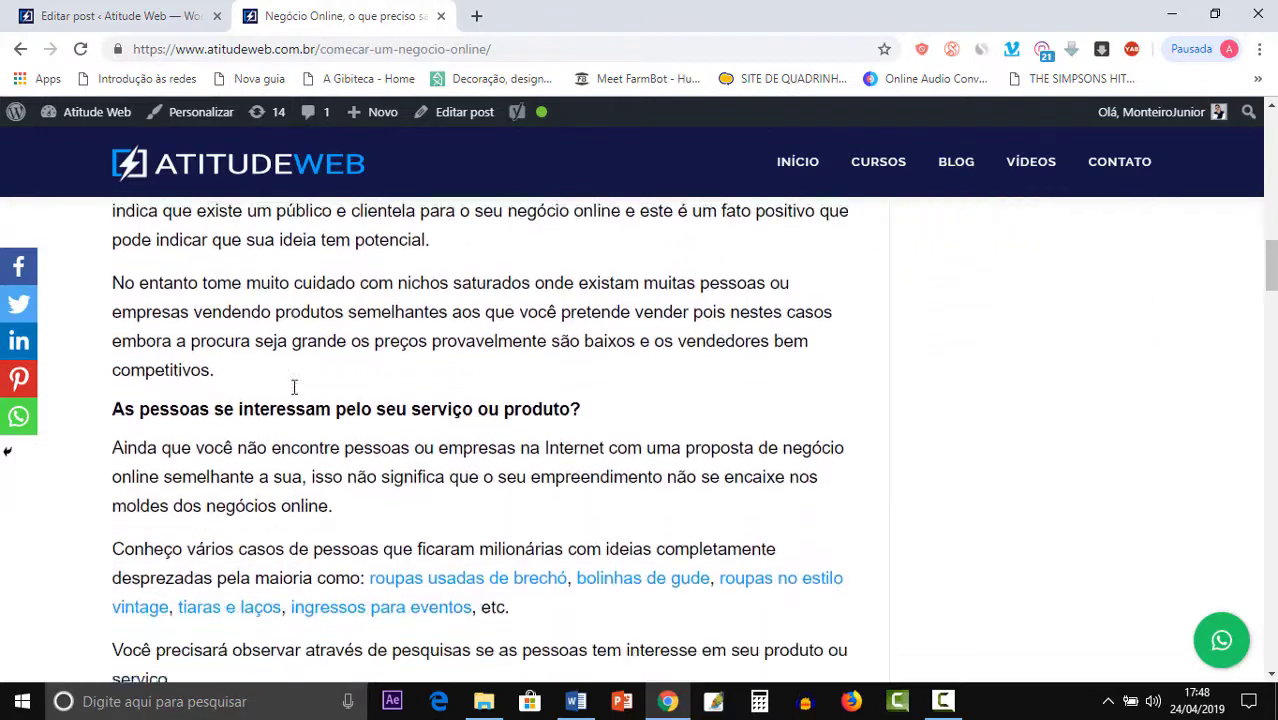
{"action": "scroll", "coordinate": [590, 312], "scroll_direction": "up", "scroll_amount": 5}
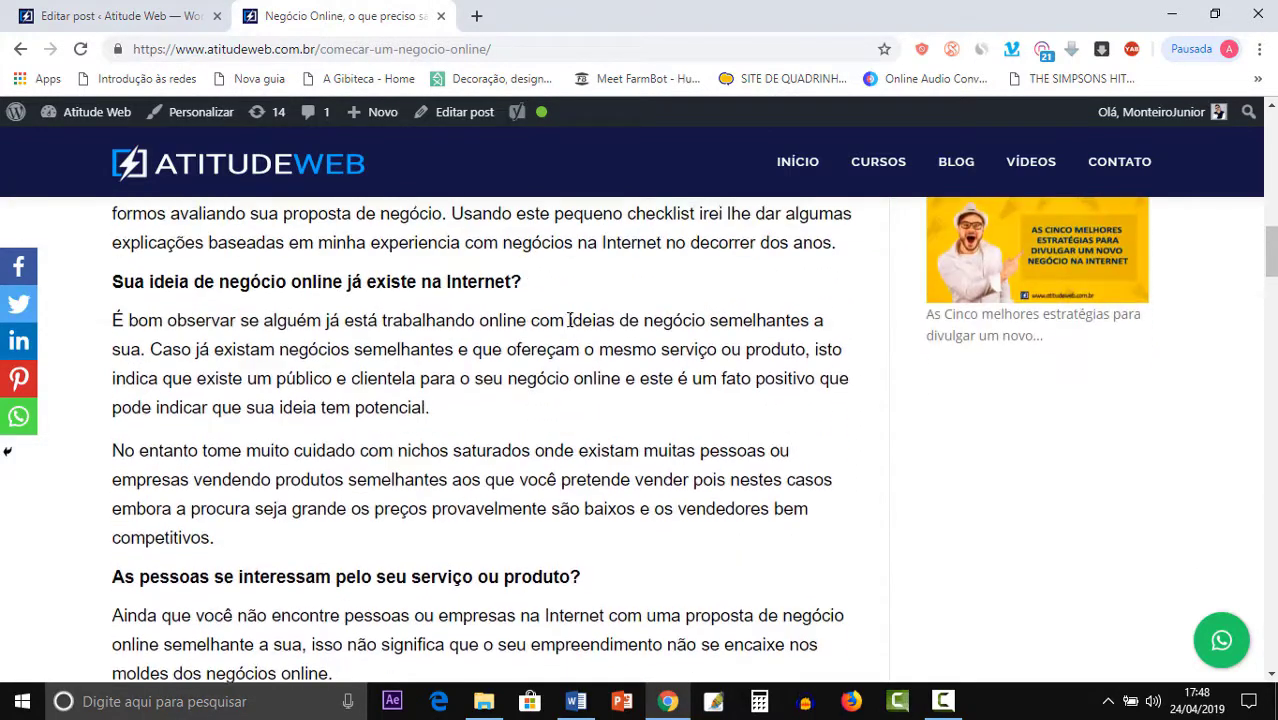
{"action": "scroll", "coordinate": [432, 308], "scroll_direction": "up", "scroll_amount": 3}
{"action": "scroll", "coordinate": [434, 385], "scroll_direction": "down", "scroll_amount": 3}
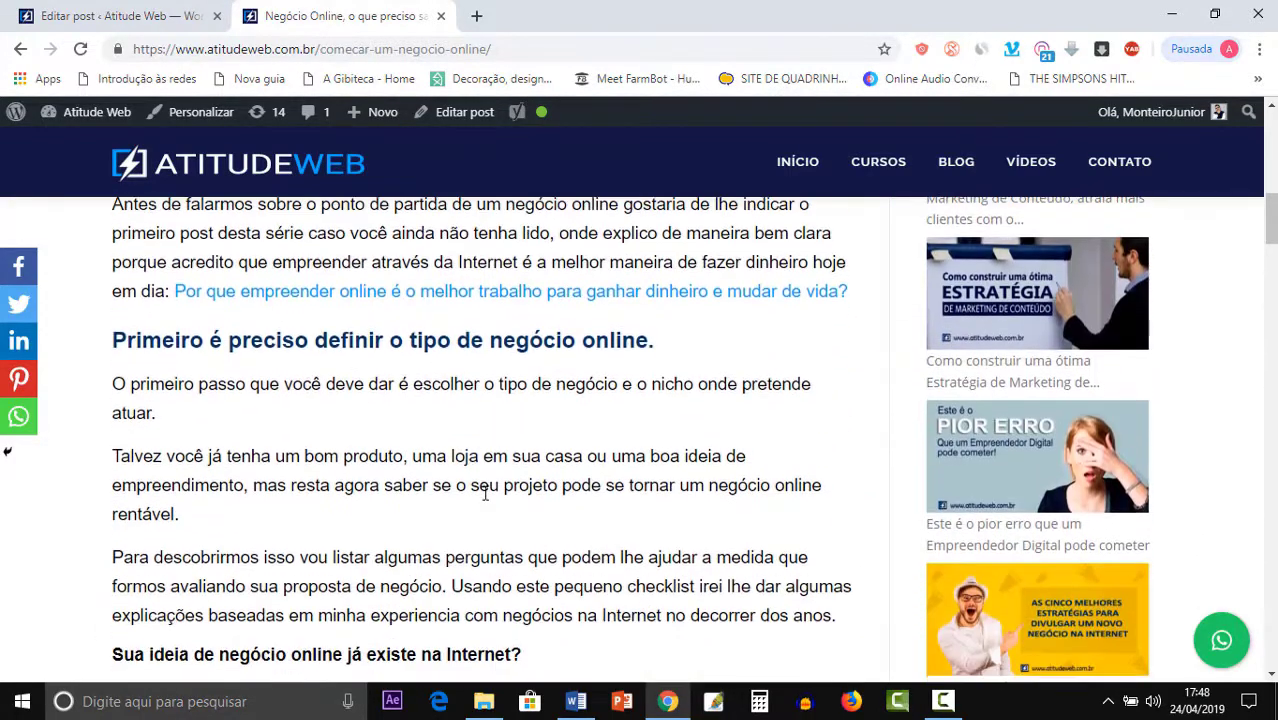
{"action": "scroll", "coordinate": [483, 492], "scroll_direction": "down", "scroll_amount": 7}
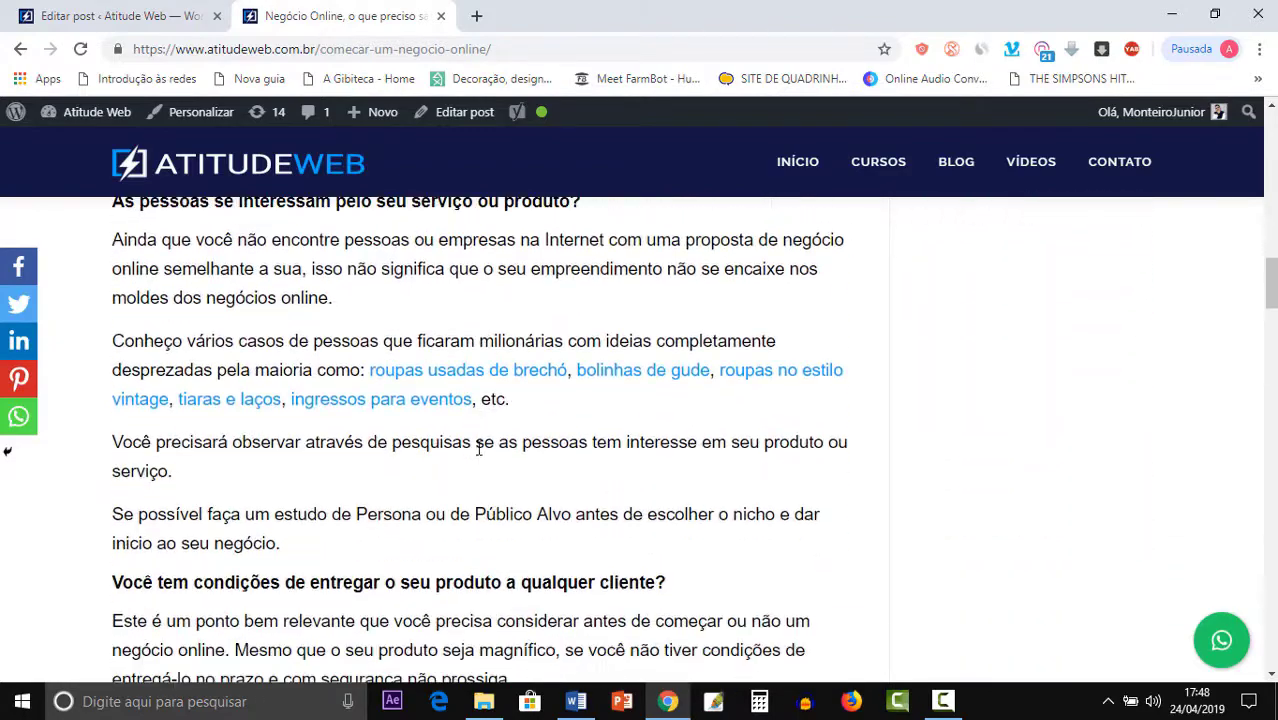
{"action": "scroll", "coordinate": [485, 460], "scroll_direction": "up", "scroll_amount": 15}
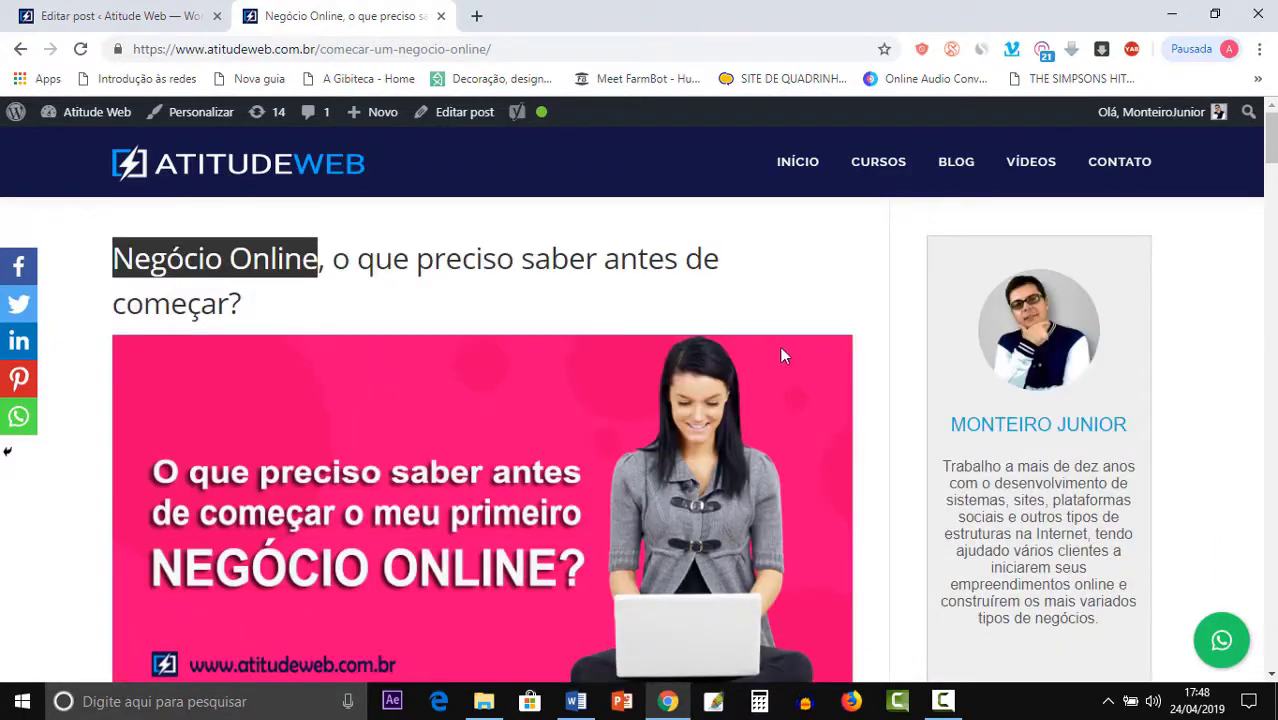
{"action": "left_click", "coordinate": [822, 289]}
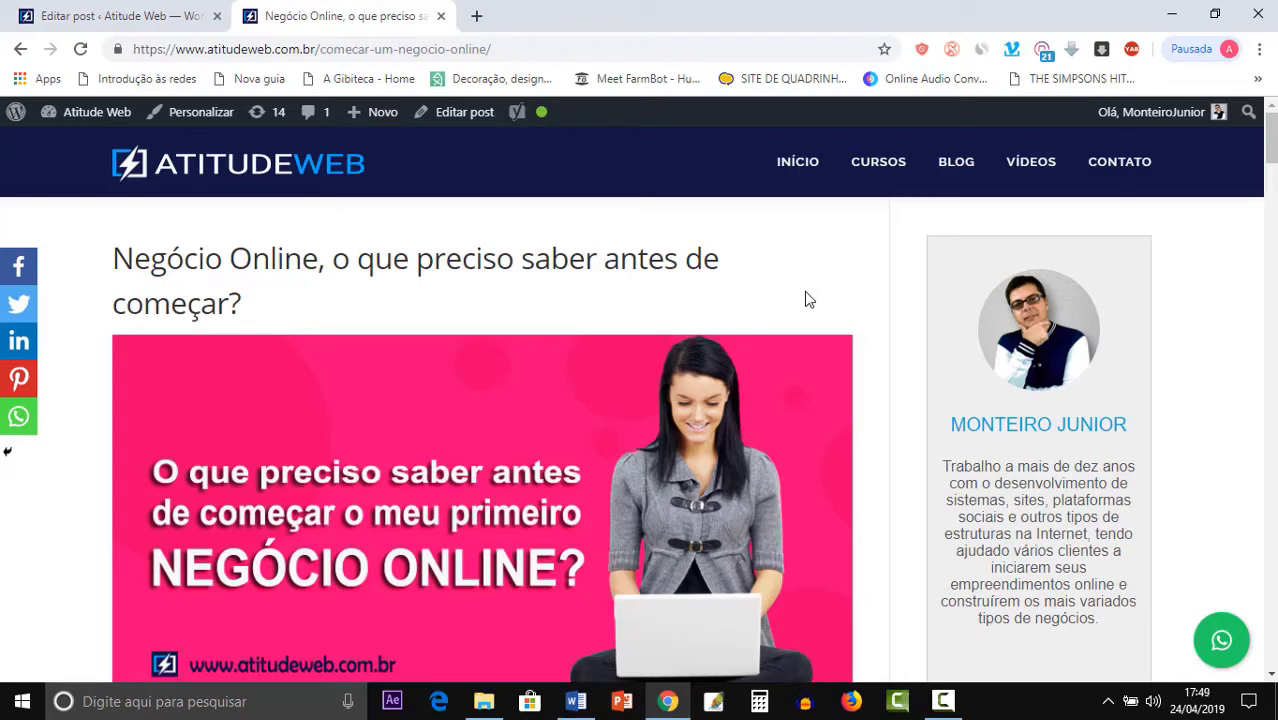
Examine the article's opening from the title image through the introduction to the section "Primeiro é preciso definir o tipo de negócio online".
{"action": "scroll", "coordinate": [566, 260], "scroll_direction": "down", "scroll_amount": 1}
{"action": "scroll", "coordinate": [568, 262], "scroll_direction": "up", "scroll_amount": 1}
{"action": "scroll", "coordinate": [356, 272], "scroll_direction": "down", "scroll_amount": 1}
{"action": "scroll", "coordinate": [356, 272], "scroll_direction": "down", "scroll_amount": 5}
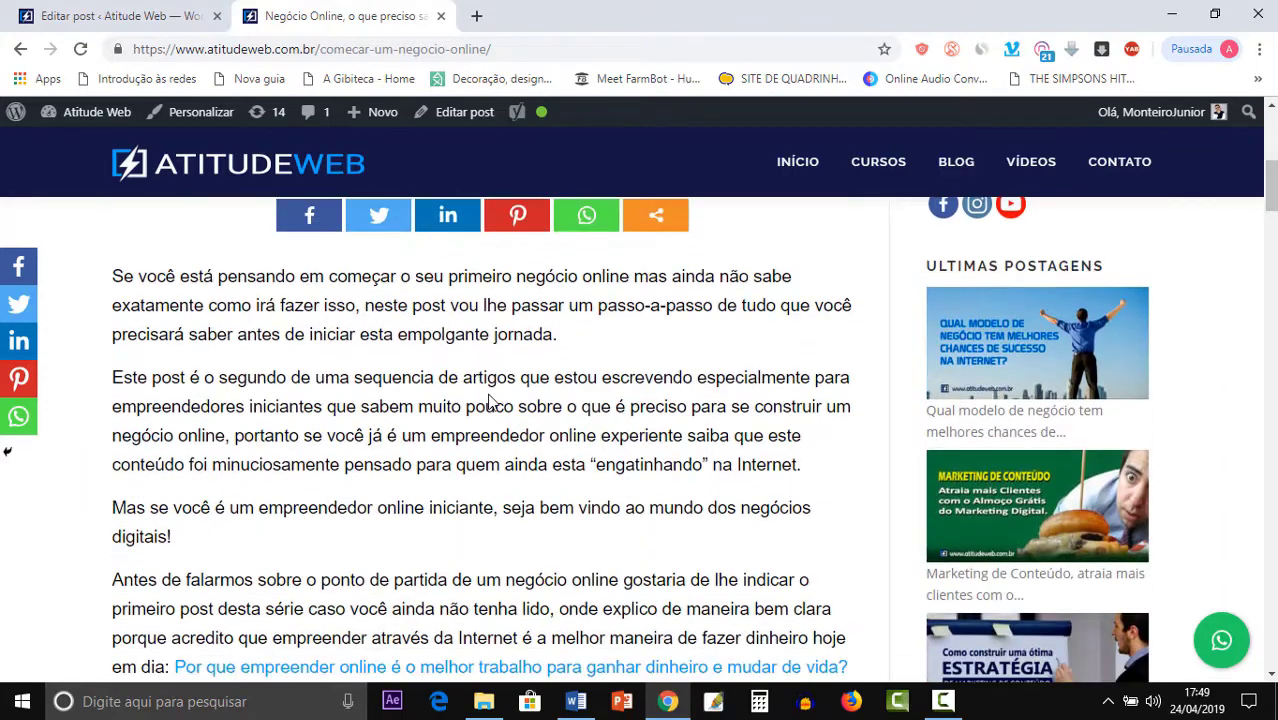
{"action": "scroll", "coordinate": [490, 400], "scroll_direction": "up", "scroll_amount": 2}
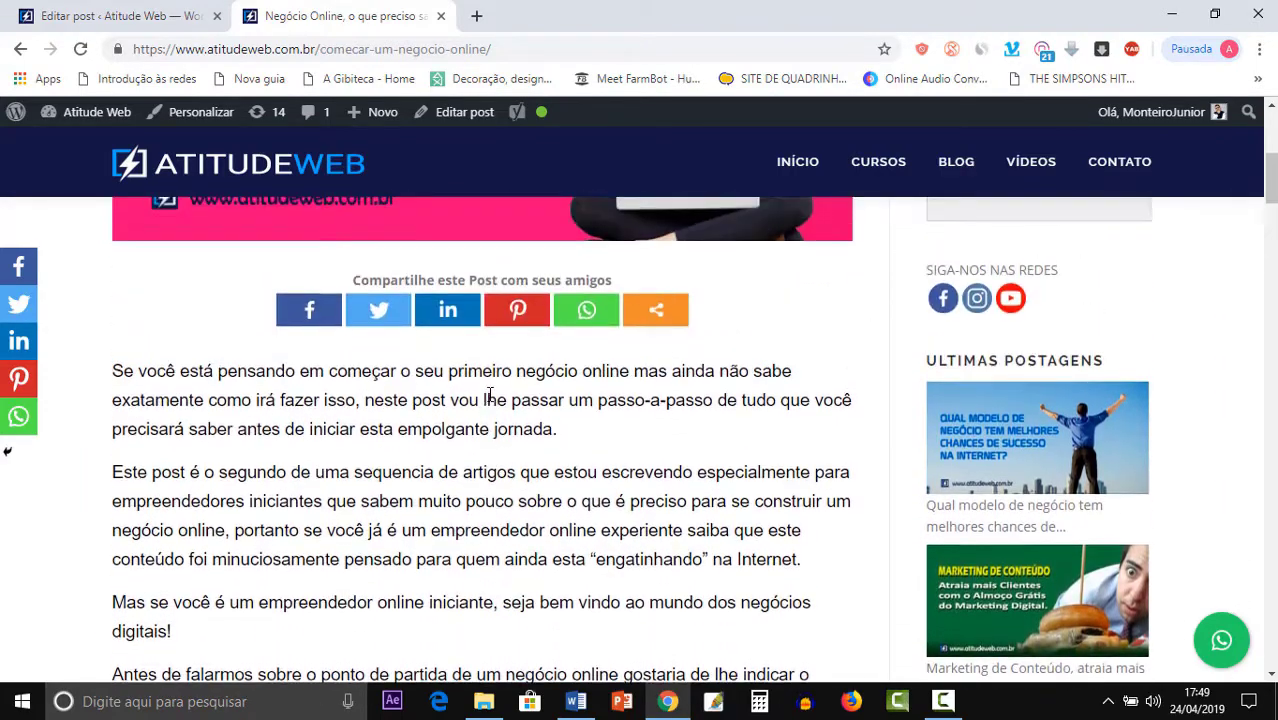
{"action": "scroll", "coordinate": [490, 396], "scroll_direction": "up", "scroll_amount": 2}
{"action": "scroll", "coordinate": [490, 398], "scroll_direction": "up", "scroll_amount": 3}
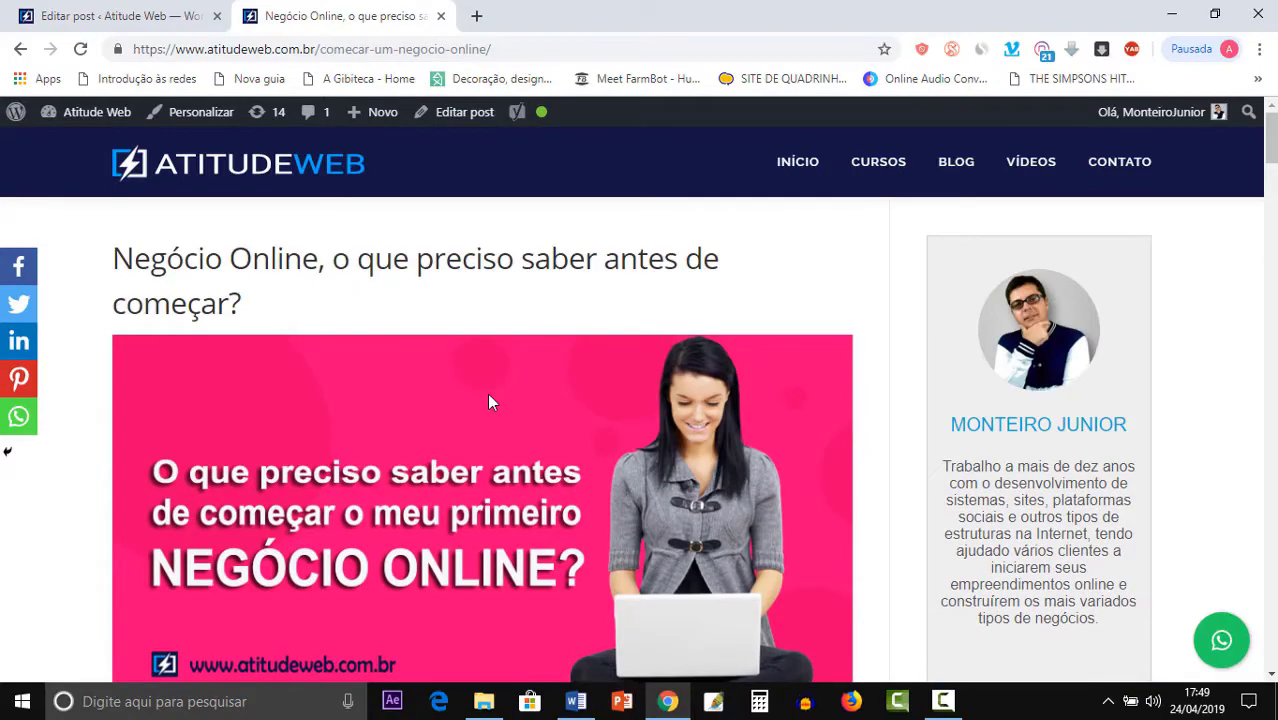
{"action": "scroll", "coordinate": [488, 400], "scroll_direction": "down", "scroll_amount": 5}
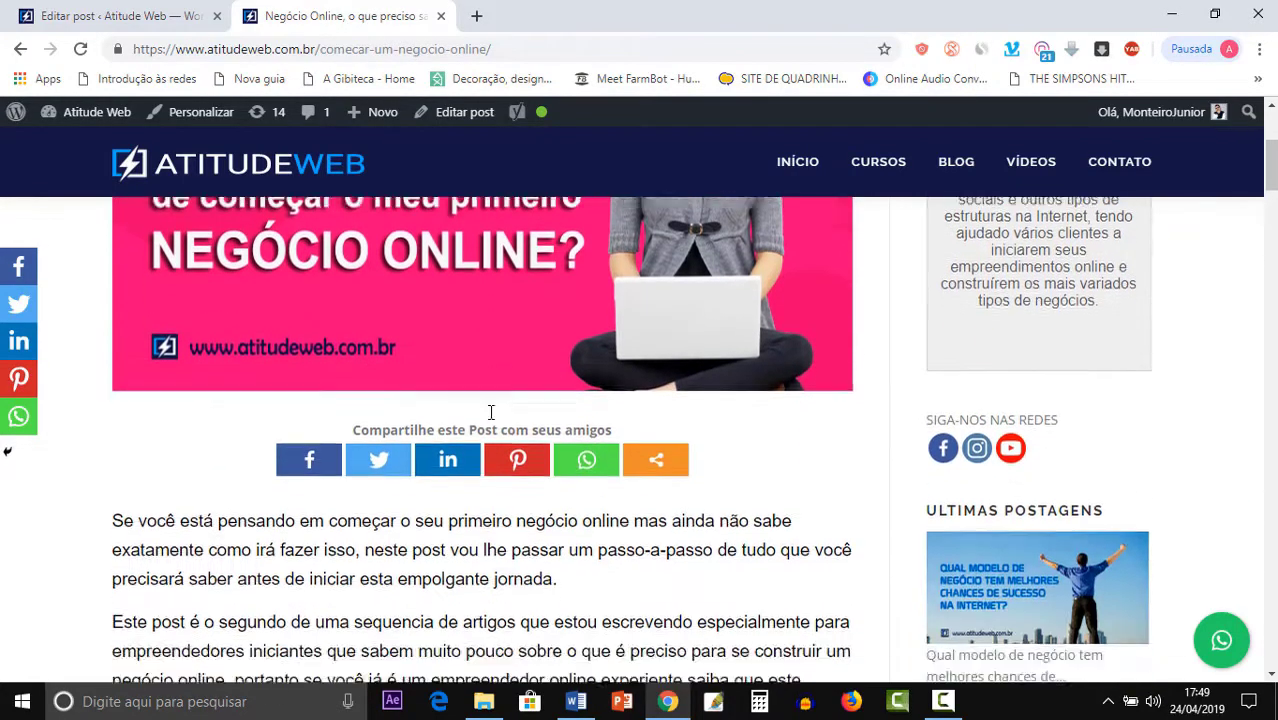
{"action": "scroll", "coordinate": [490, 445], "scroll_direction": "down", "scroll_amount": 2}
{"action": "scroll", "coordinate": [493, 437], "scroll_direction": "down", "scroll_amount": 2}
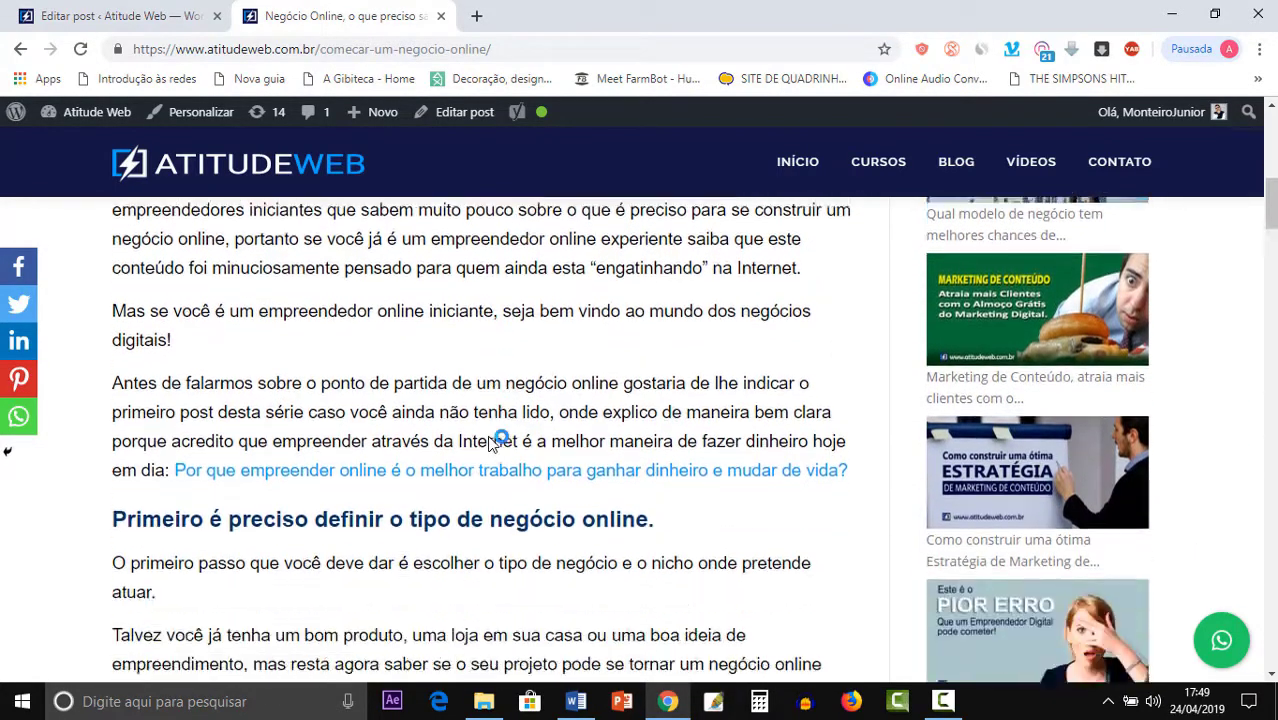
{"action": "scroll", "coordinate": [490, 437], "scroll_direction": "up", "scroll_amount": 4}
{"action": "scroll", "coordinate": [497, 455], "scroll_direction": "down", "scroll_amount": 2}
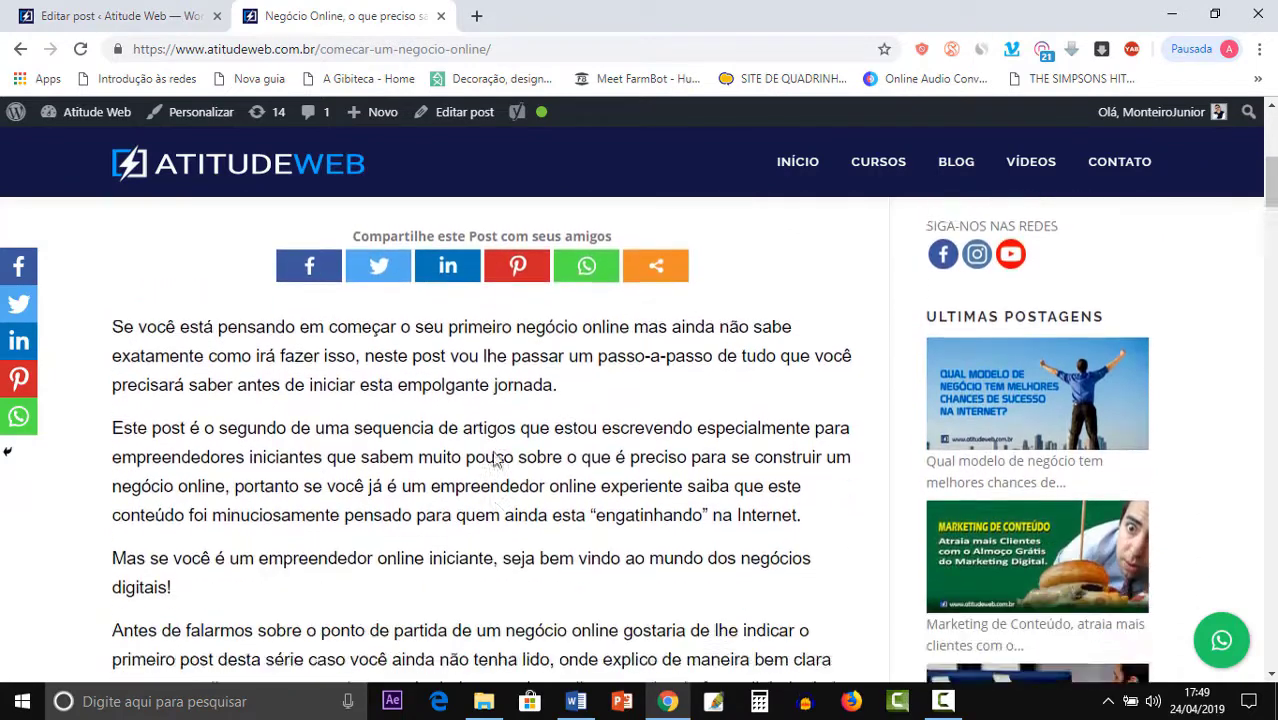
{"action": "scroll", "coordinate": [497, 452], "scroll_direction": "down", "scroll_amount": 2}
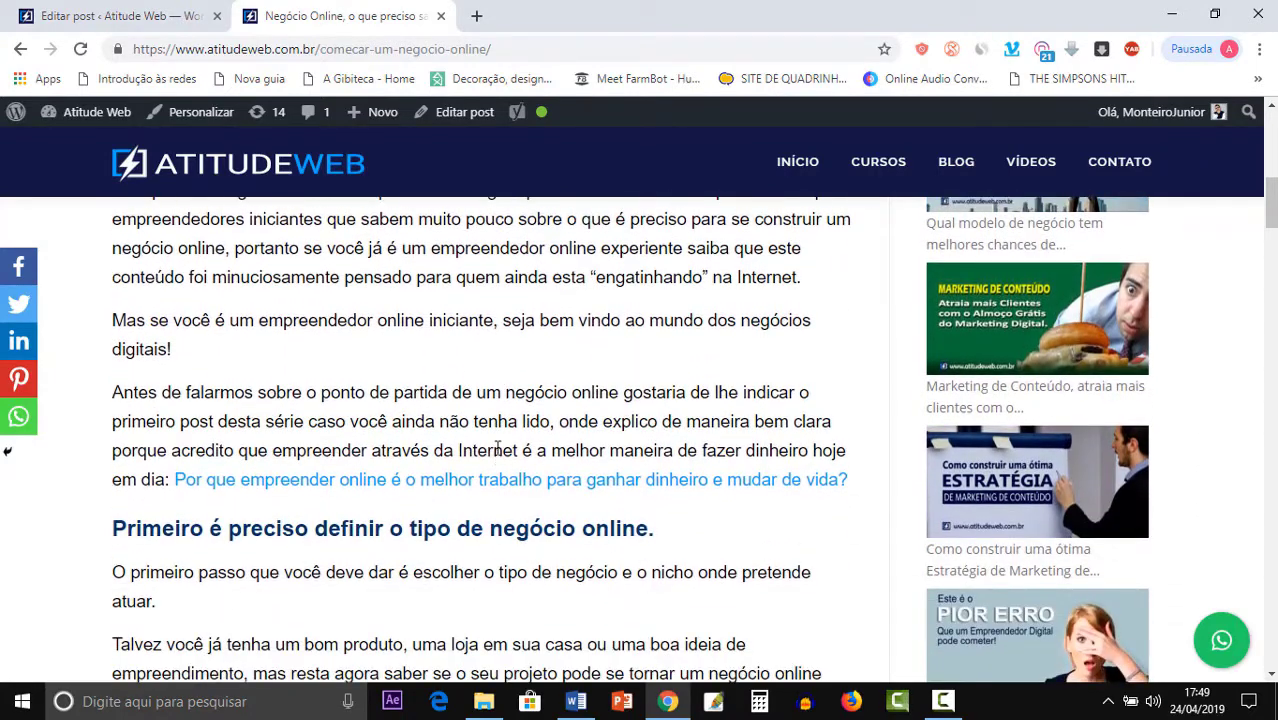
{"action": "scroll", "coordinate": [497, 449], "scroll_direction": "down", "scroll_amount": 1}
{"action": "scroll", "coordinate": [497, 449], "scroll_direction": "down", "scroll_amount": 2}
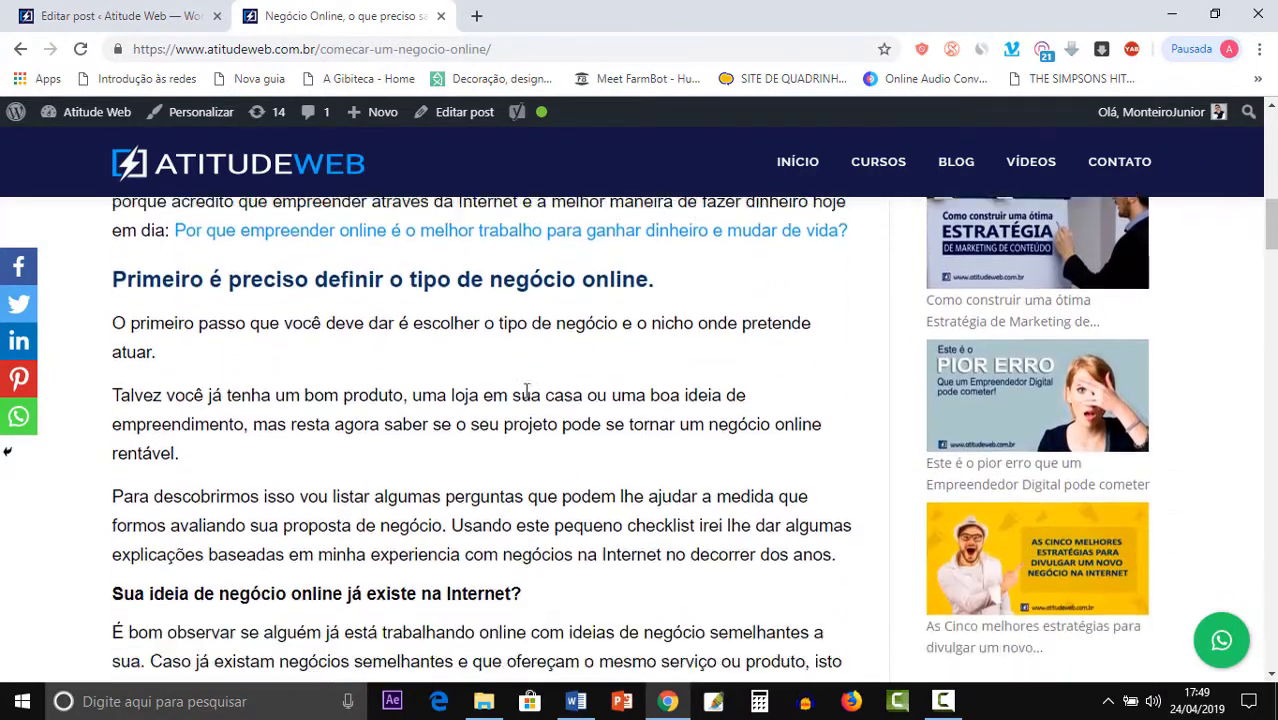
{"action": "scroll", "coordinate": [525, 388], "scroll_direction": "up", "scroll_amount": 3}
{"action": "scroll", "coordinate": [525, 395], "scroll_direction": "down", "scroll_amount": 1}
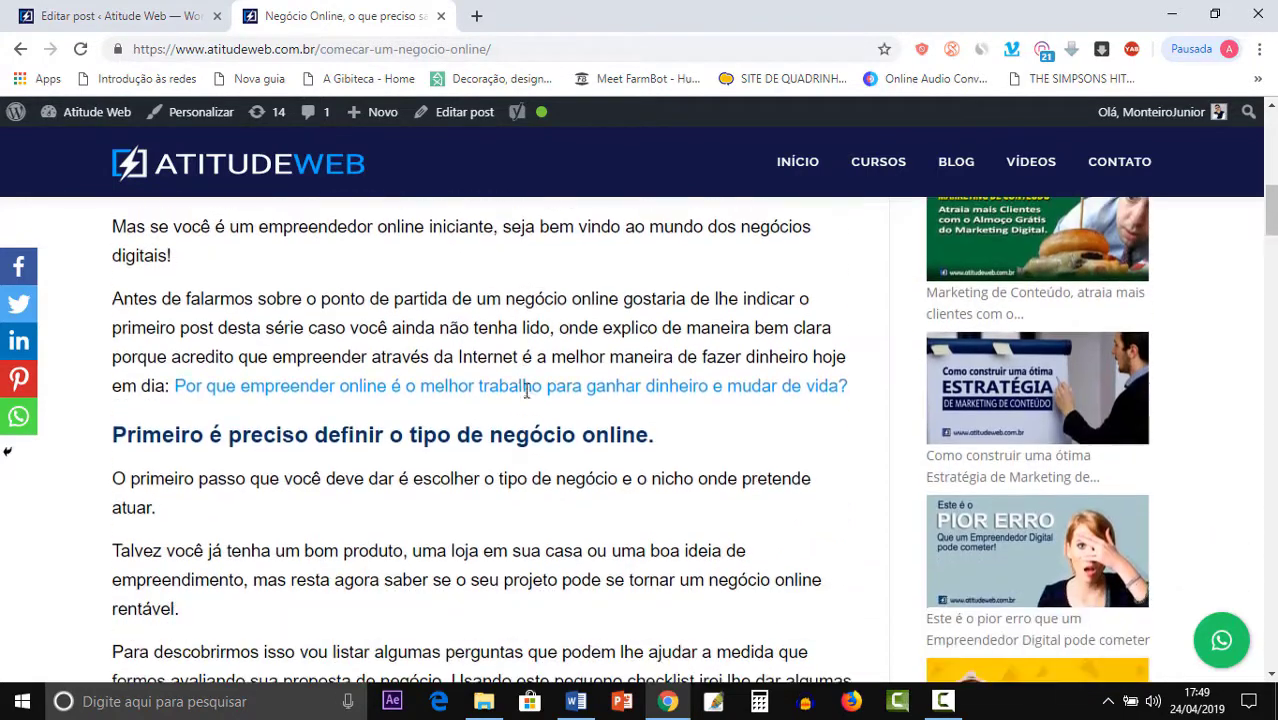
{"action": "scroll", "coordinate": [527, 398], "scroll_direction": "up", "scroll_amount": 4}
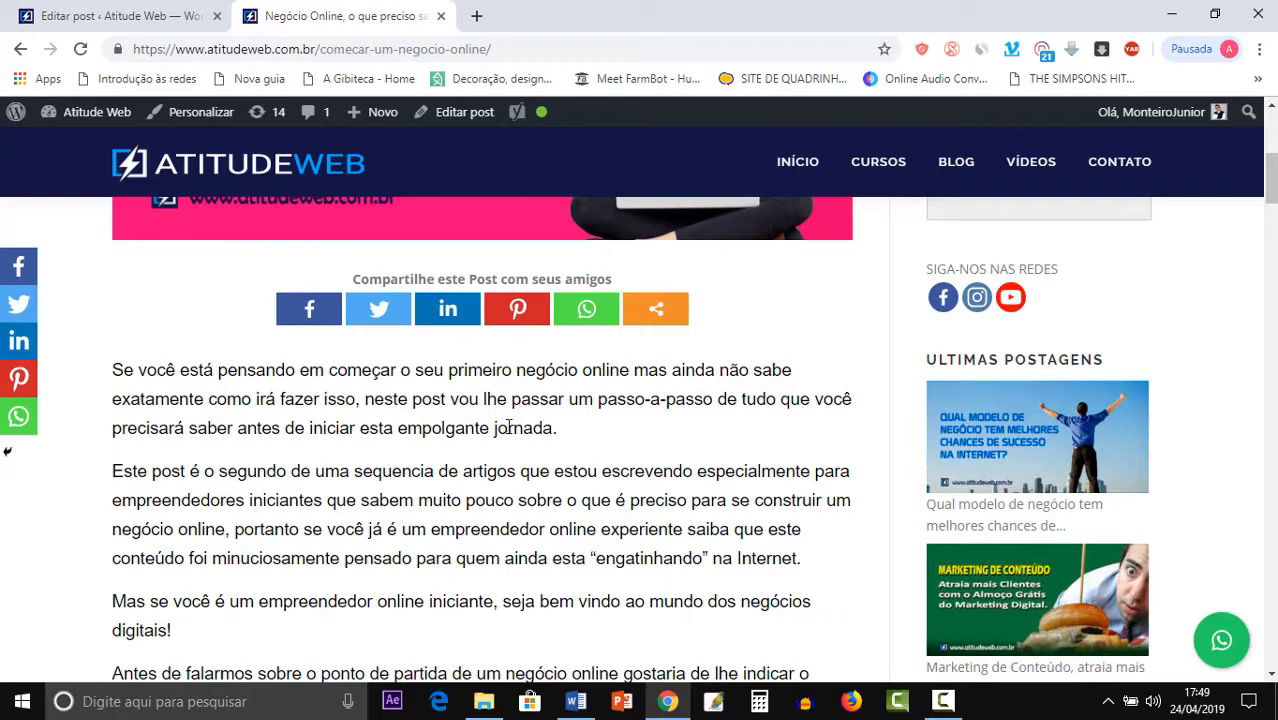
{"action": "scroll", "coordinate": [508, 428], "scroll_direction": "down", "scroll_amount": 2}
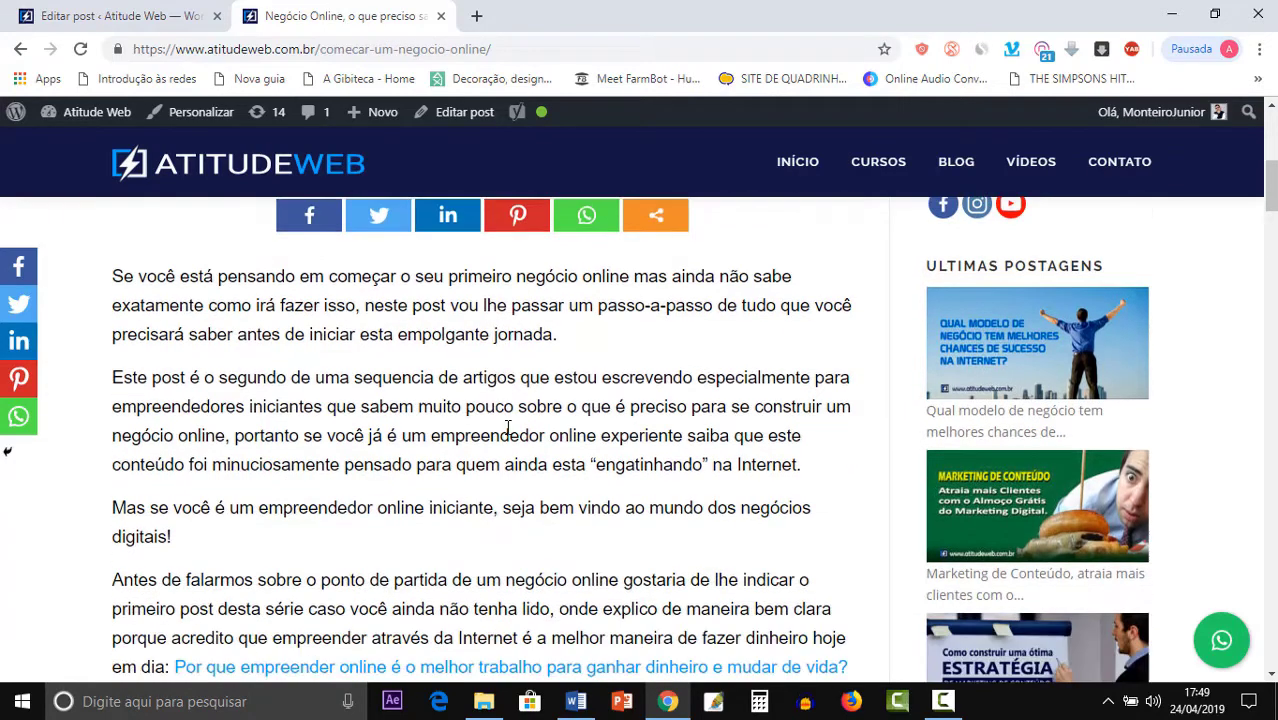
Examine the post's title and introduction, and highlight the subheading "Primeiro é preciso definir o tipo de negócio online.".
{"action": "scroll", "coordinate": [505, 425], "scroll_direction": "up", "scroll_amount": 7}
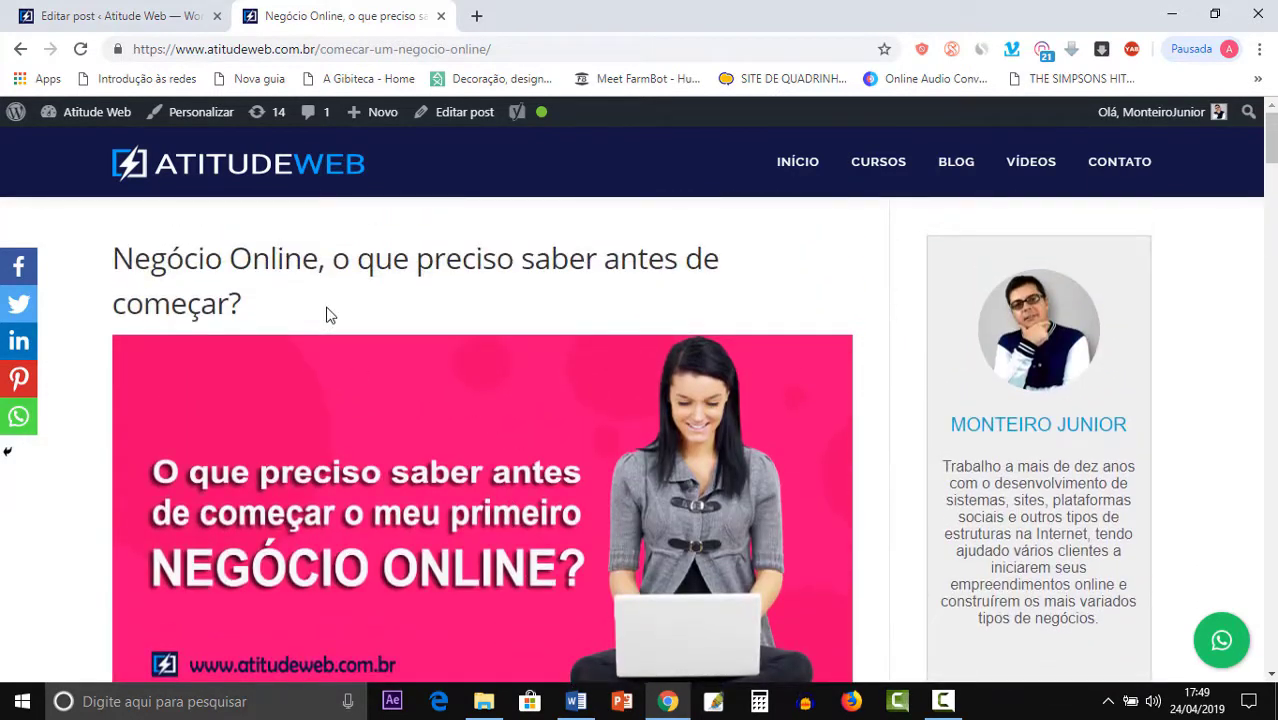
{"action": "triple_click", "coordinate": [130, 263]}
{"action": "scroll", "coordinate": [213, 325], "scroll_direction": "down", "scroll_amount": 6}
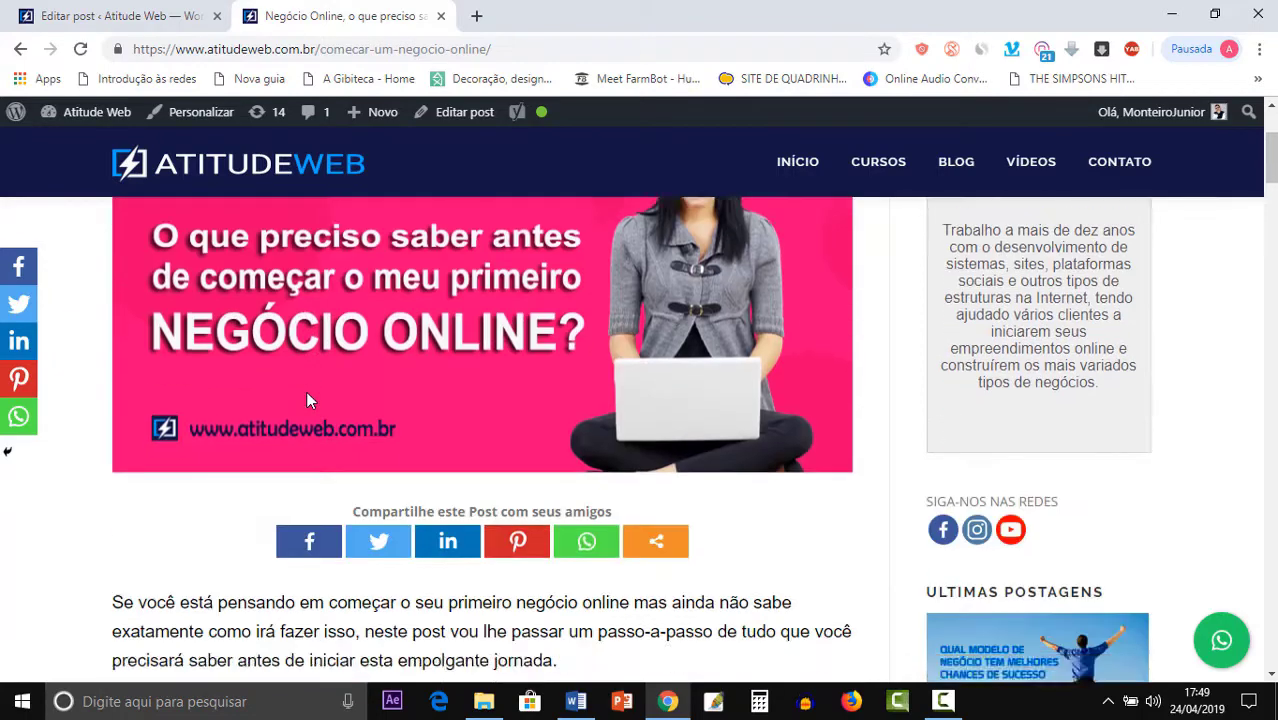
{"action": "scroll", "coordinate": [110, 300], "scroll_direction": "down", "scroll_amount": 3}
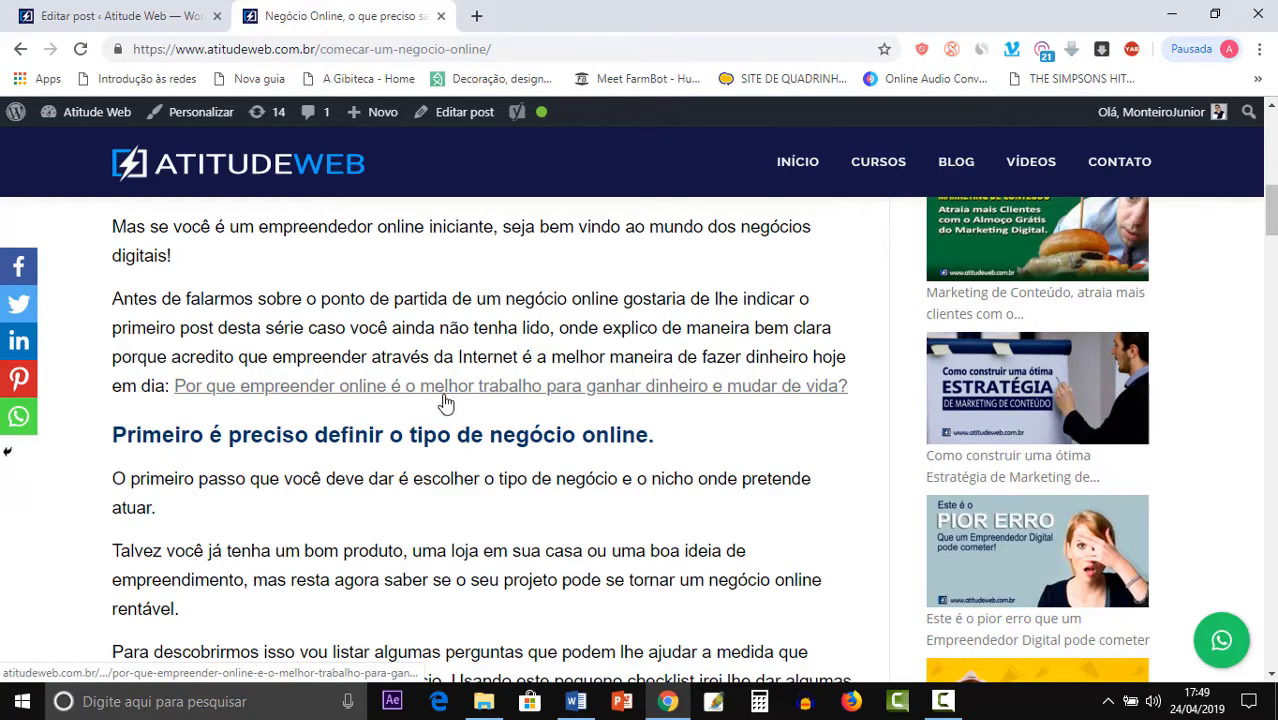
{"action": "scroll", "coordinate": [539, 458], "scroll_direction": "down", "scroll_amount": 1}
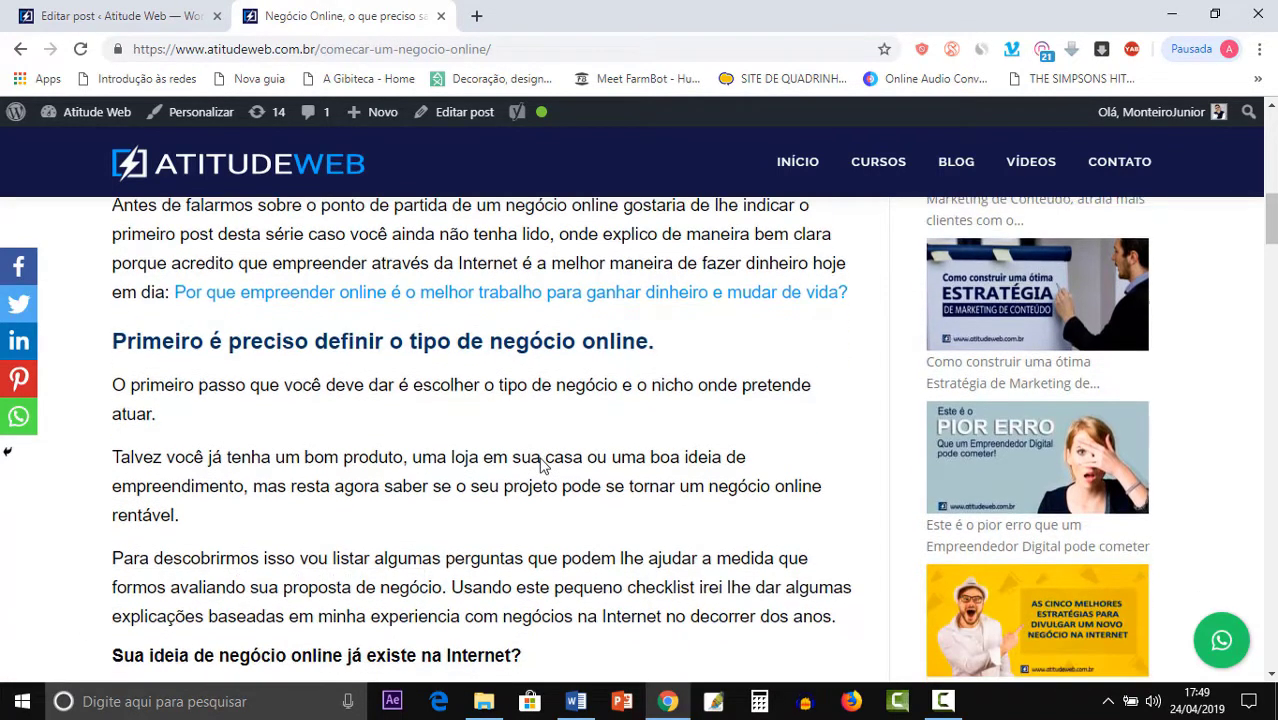
{"action": "left_click_drag", "start_coordinate": [674, 344], "coordinate": [117, 345]}
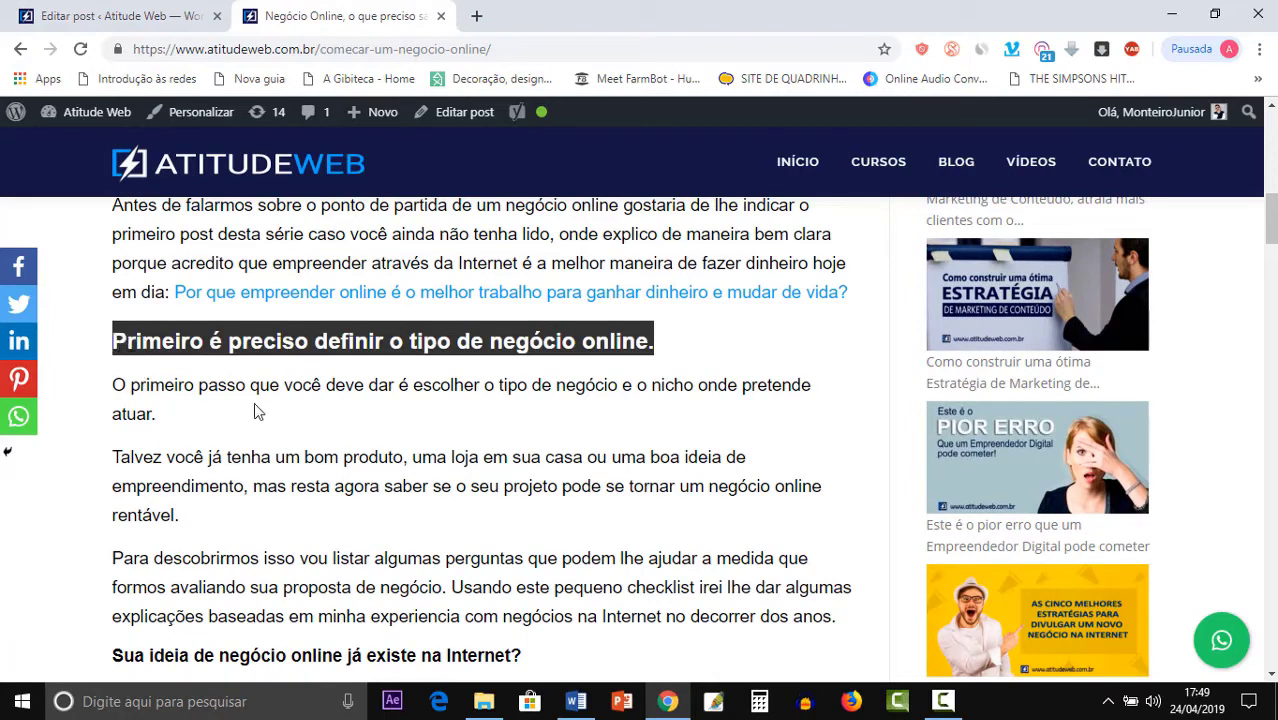
Highlight the subheading "Sua ideia de negócio online já existe na Internet?" and compare it with the main section heading above it.
{"action": "scroll", "coordinate": [254, 402], "scroll_direction": "down", "scroll_amount": 1}
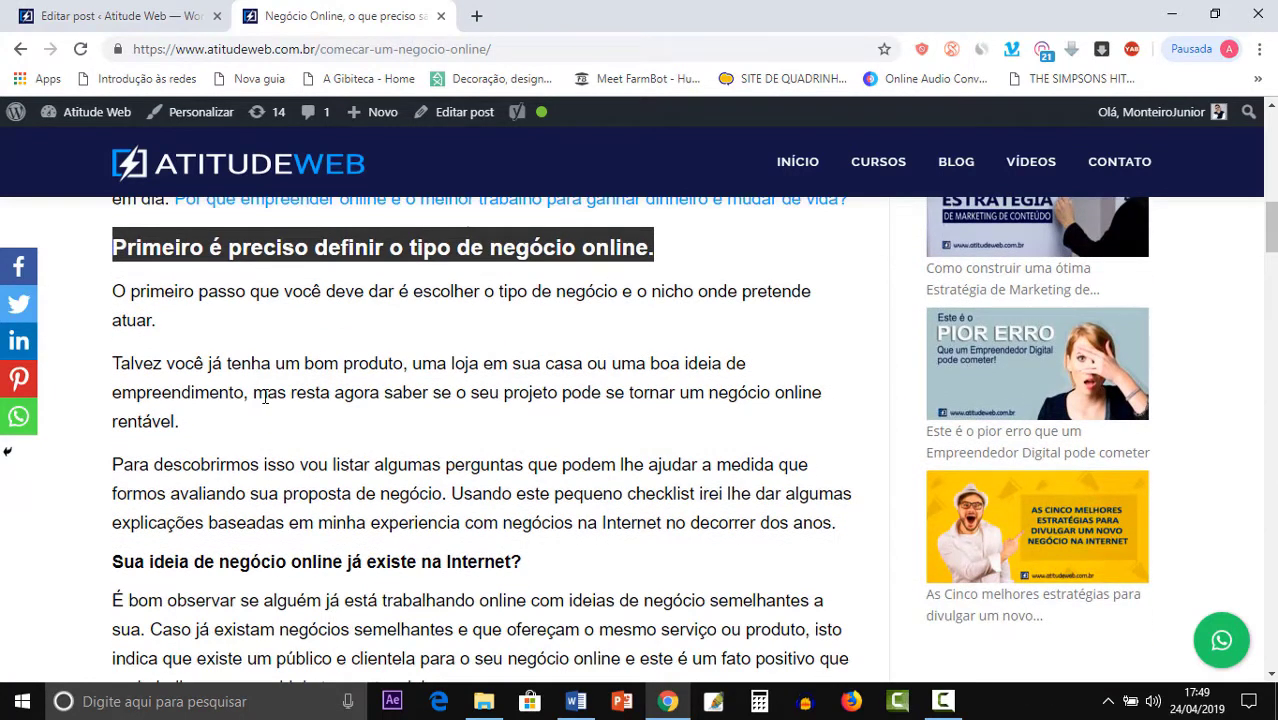
{"action": "scroll", "coordinate": [265, 397], "scroll_direction": "down", "scroll_amount": 1}
{"action": "scroll", "coordinate": [292, 368], "scroll_direction": "down", "scroll_amount": 1}
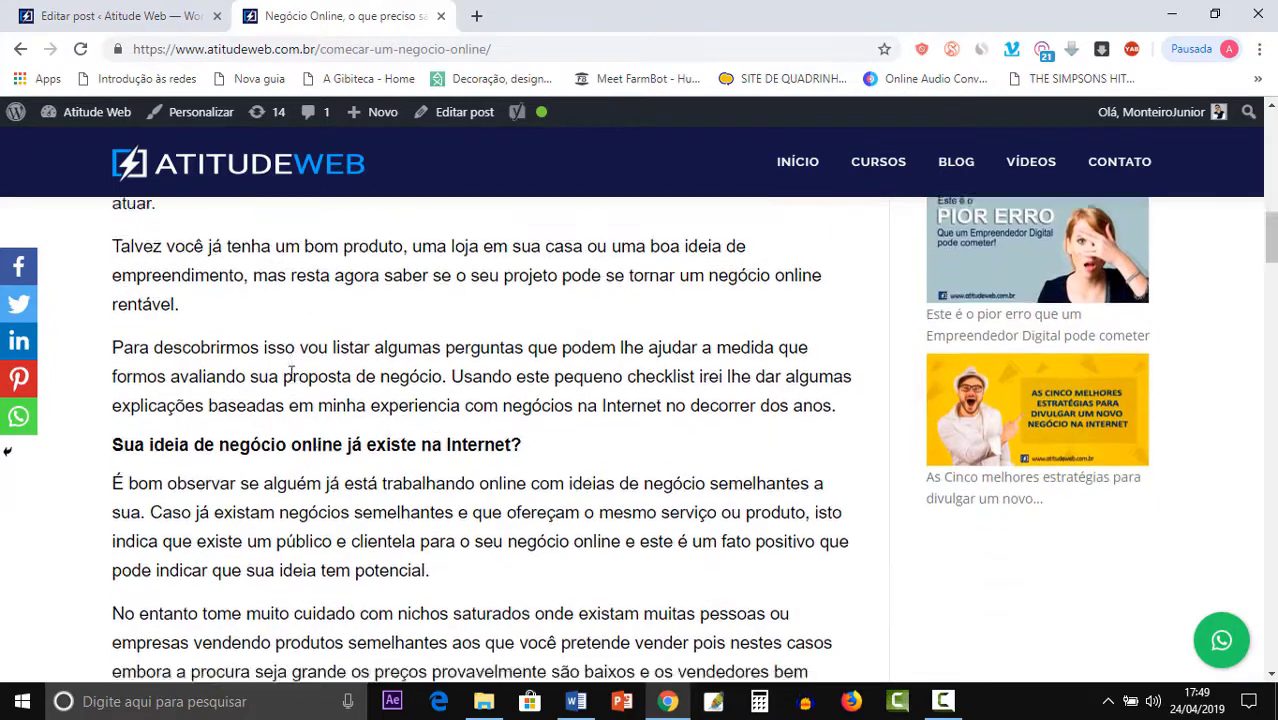
{"action": "left_click_drag", "start_coordinate": [522, 374], "coordinate": [116, 374]}
{"action": "scroll", "coordinate": [138, 364], "scroll_direction": "up", "scroll_amount": 3}
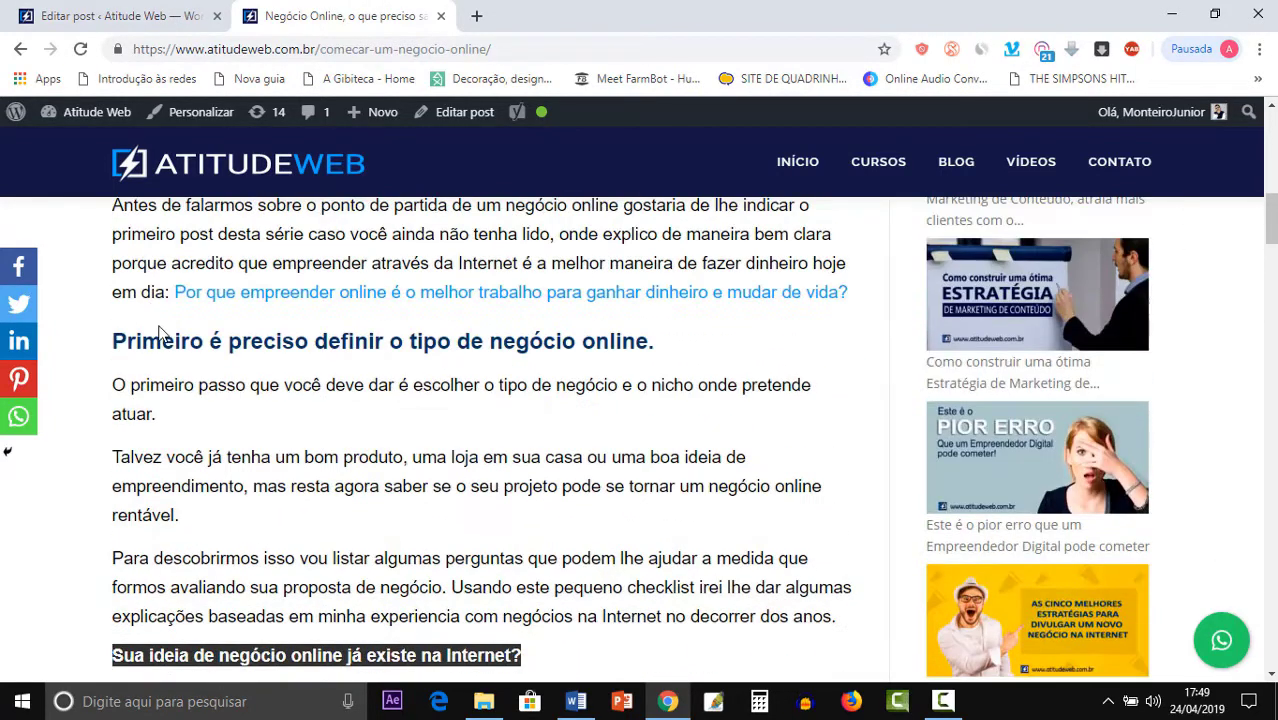
{"action": "scroll", "coordinate": [142, 376], "scroll_direction": "down", "scroll_amount": 3}
{"action": "scroll", "coordinate": [232, 405], "scroll_direction": "down", "scroll_amount": 2}
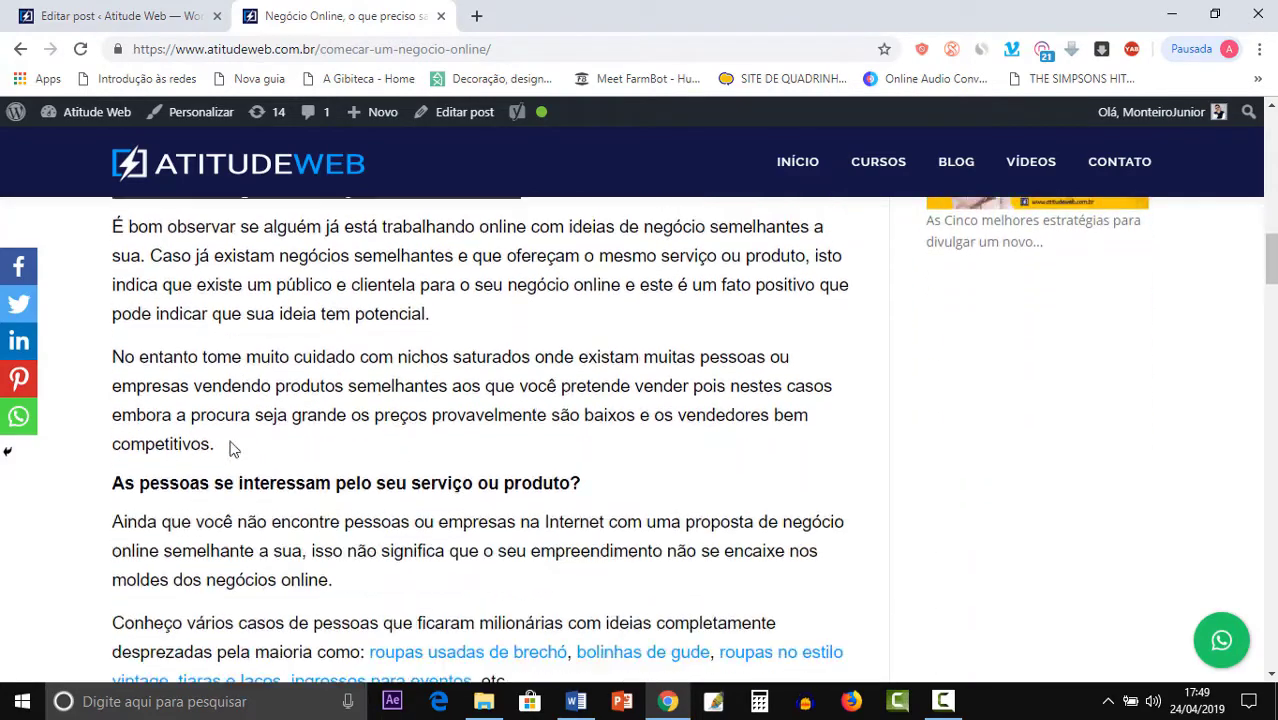
Revisit the section heading on defining the business type, highlight the "Sua ideia de negócio online já existe na Internet?" subheading again, and clear the highlight.
{"action": "scroll", "coordinate": [231, 448], "scroll_direction": "up", "scroll_amount": 6}
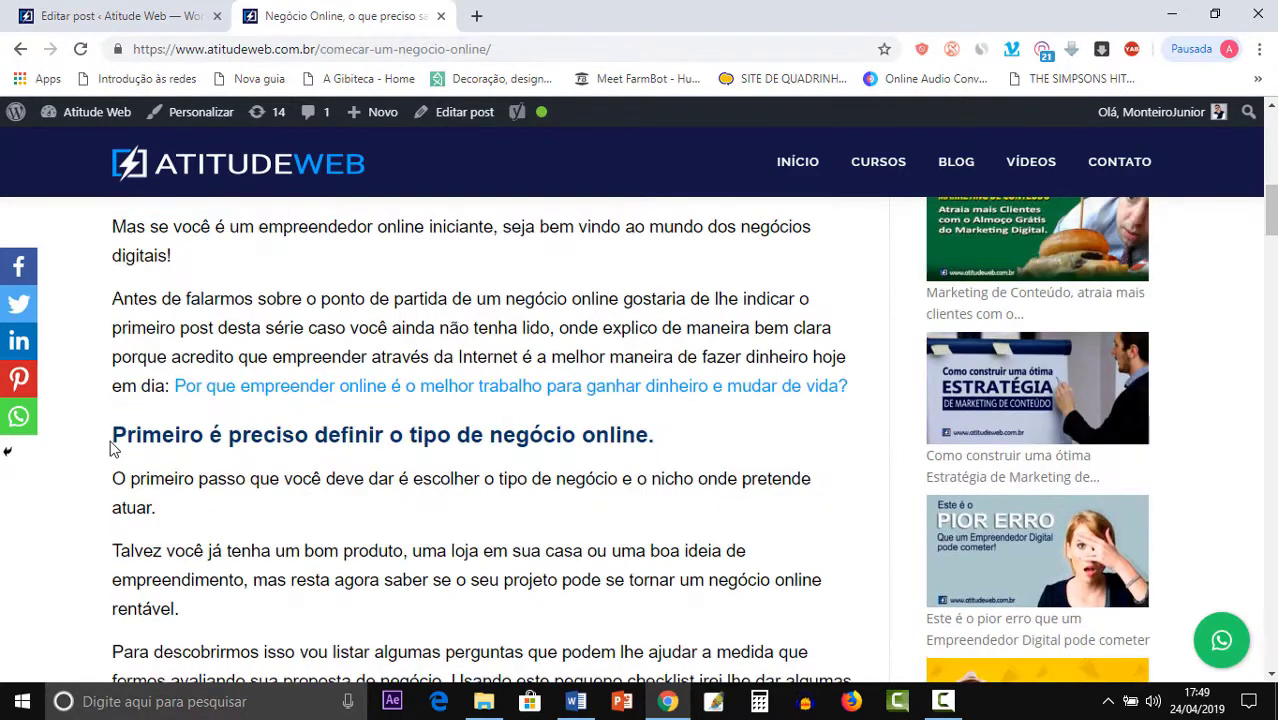
{"action": "left_click_drag", "start_coordinate": [114, 448], "coordinate": [148, 437]}
{"action": "left_click", "coordinate": [268, 462]}
{"action": "scroll", "coordinate": [632, 462], "scroll_direction": "down", "scroll_amount": 3}
{"action": "scroll", "coordinate": [600, 440], "scroll_direction": "down", "scroll_amount": 1}
{"action": "left_click_drag", "start_coordinate": [522, 374], "coordinate": [115, 374]}
{"action": "scroll", "coordinate": [556, 494], "scroll_direction": "down", "scroll_amount": 1}
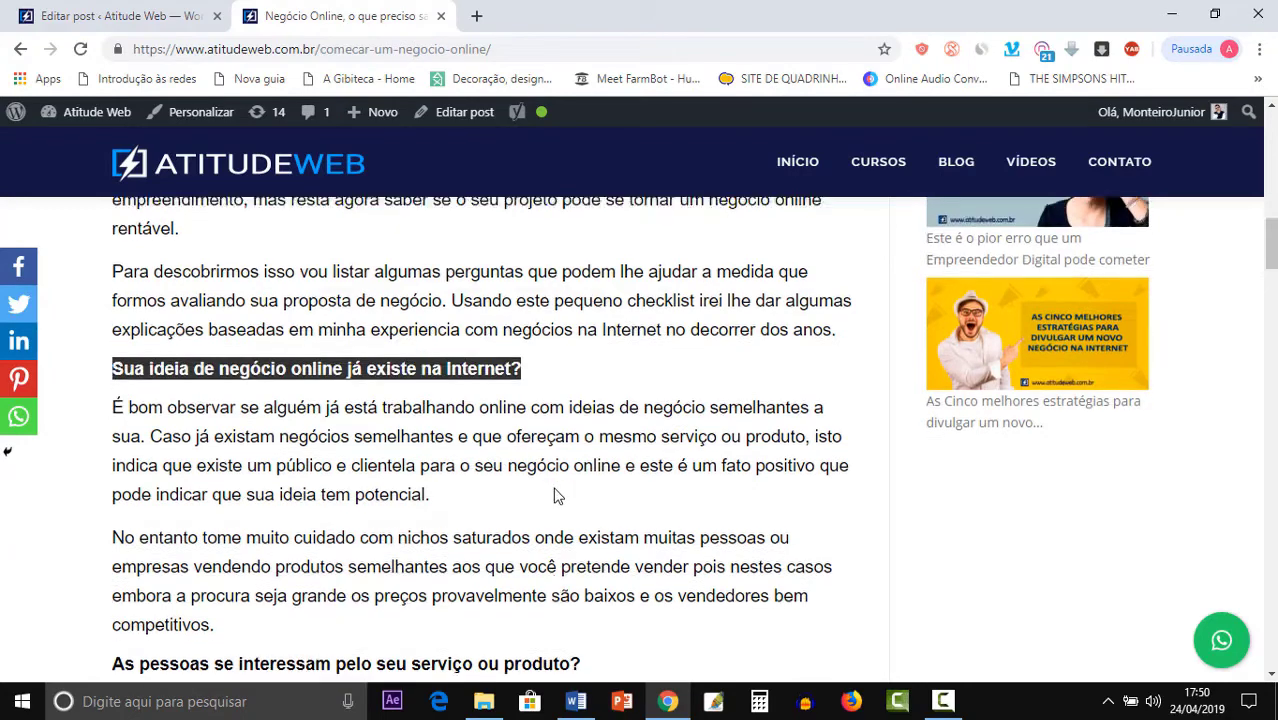
{"action": "left_click", "coordinate": [556, 494]}
Examine the article's heading structure from the title down to the subheading "Seu produto ou negócio online é escalável?".
{"action": "scroll", "coordinate": [556, 490], "scroll_direction": "down", "scroll_amount": 1}
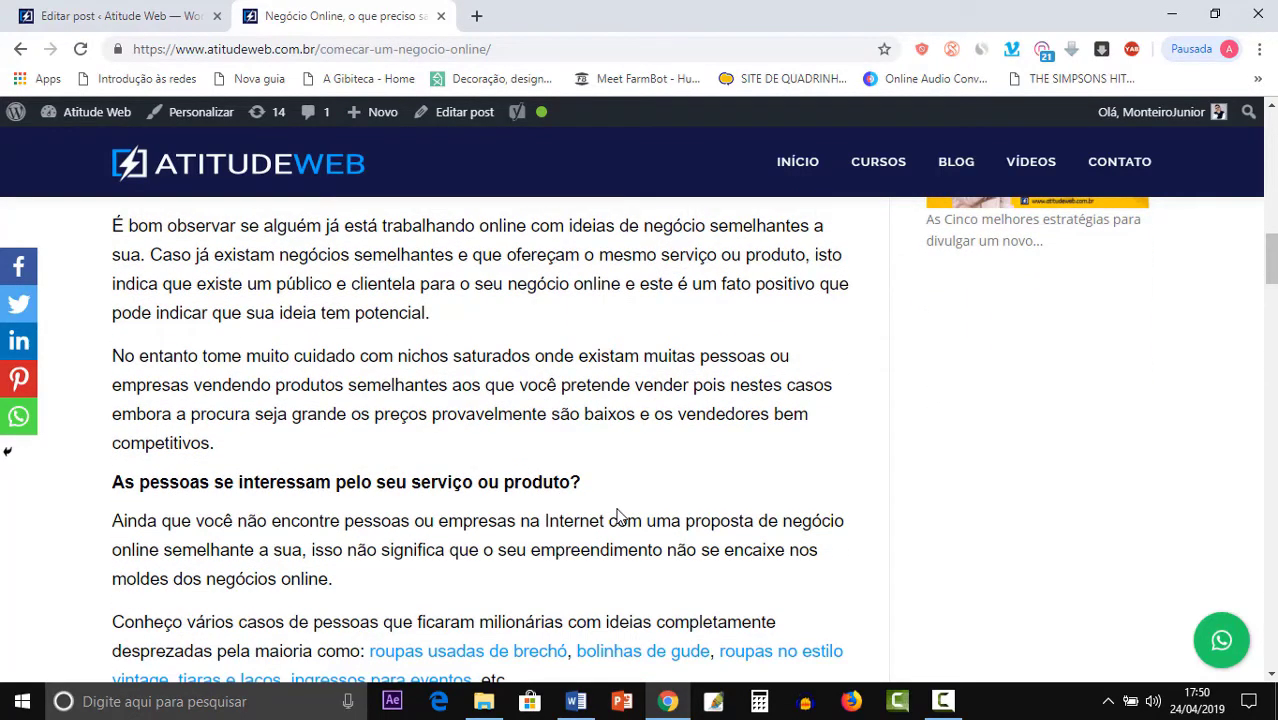
{"action": "scroll", "coordinate": [630, 518], "scroll_direction": "down", "scroll_amount": 4}
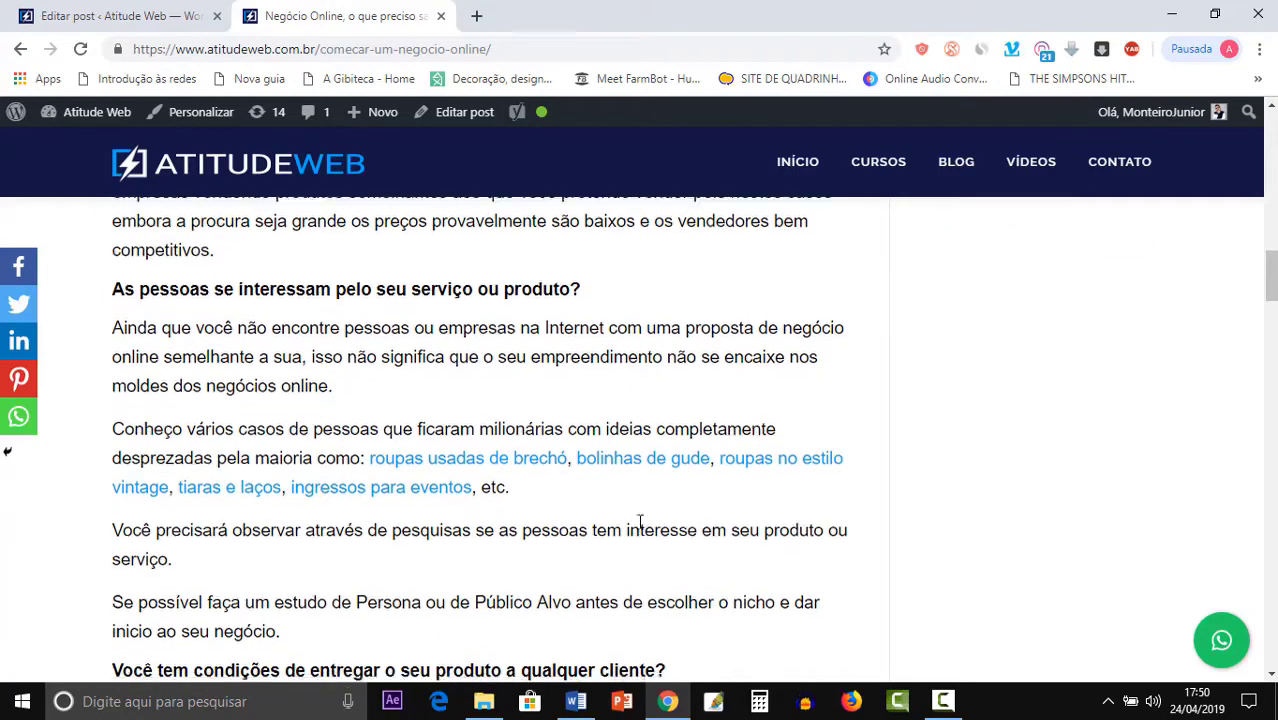
{"action": "scroll", "coordinate": [639, 521], "scroll_direction": "down", "scroll_amount": 1}
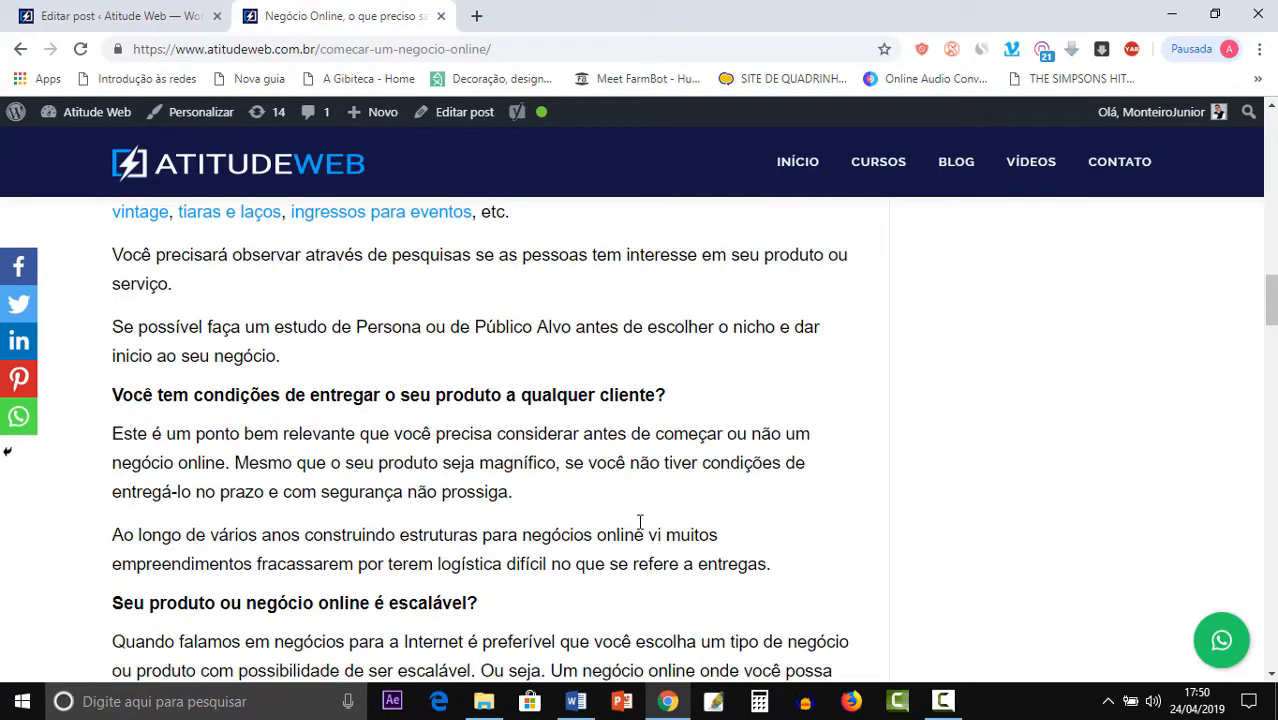
{"action": "scroll", "coordinate": [640, 522], "scroll_direction": "up", "scroll_amount": 15}
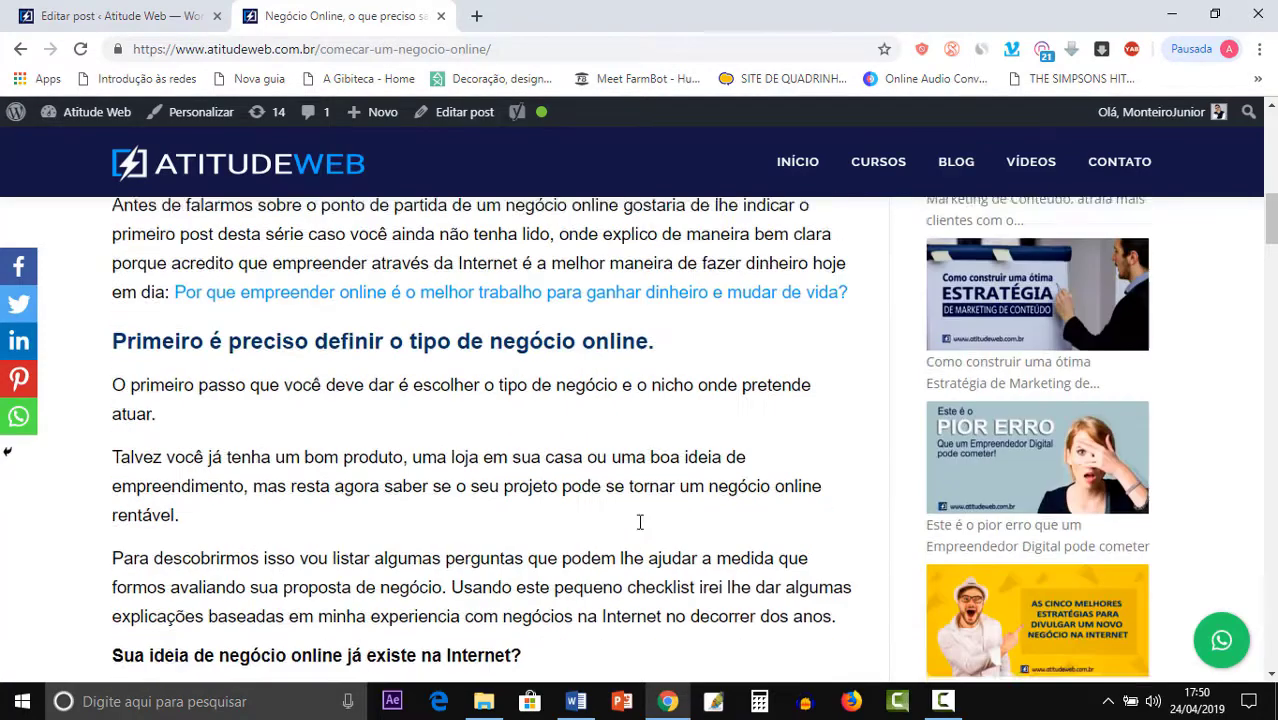
{"action": "scroll", "coordinate": [640, 522], "scroll_direction": "down", "scroll_amount": 2}
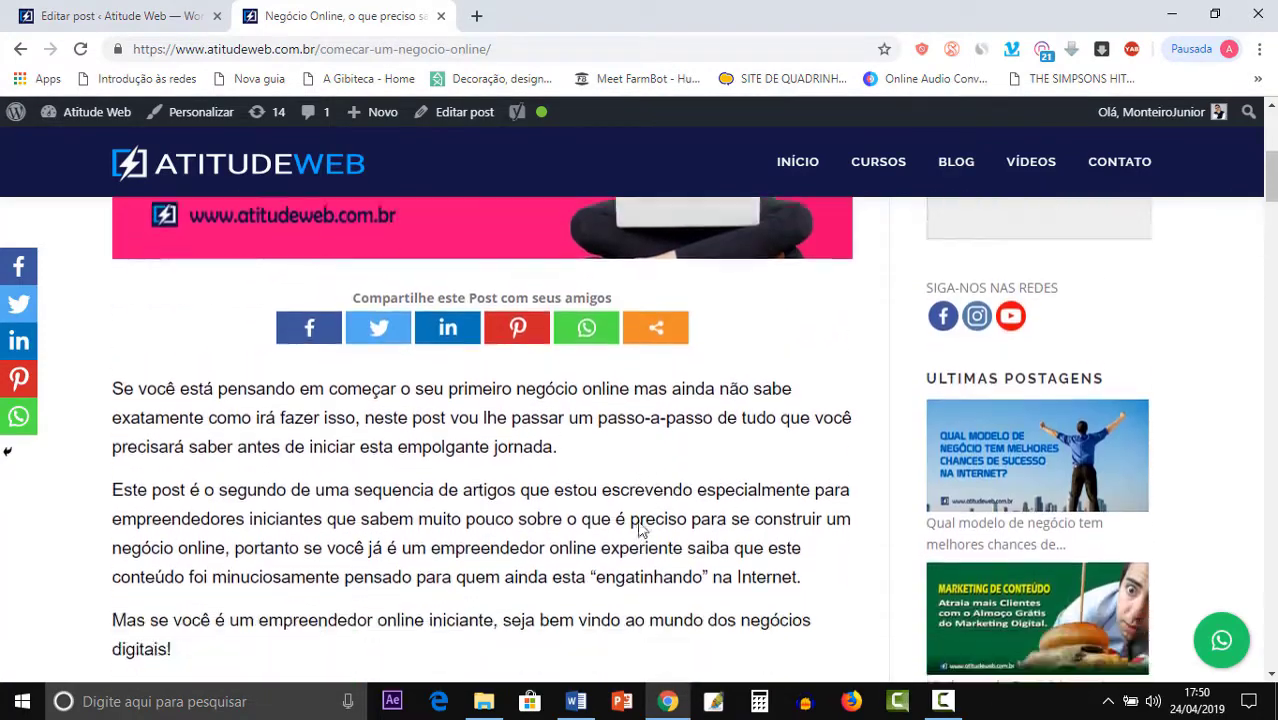
{"action": "scroll", "coordinate": [590, 428], "scroll_direction": "down", "scroll_amount": 10}
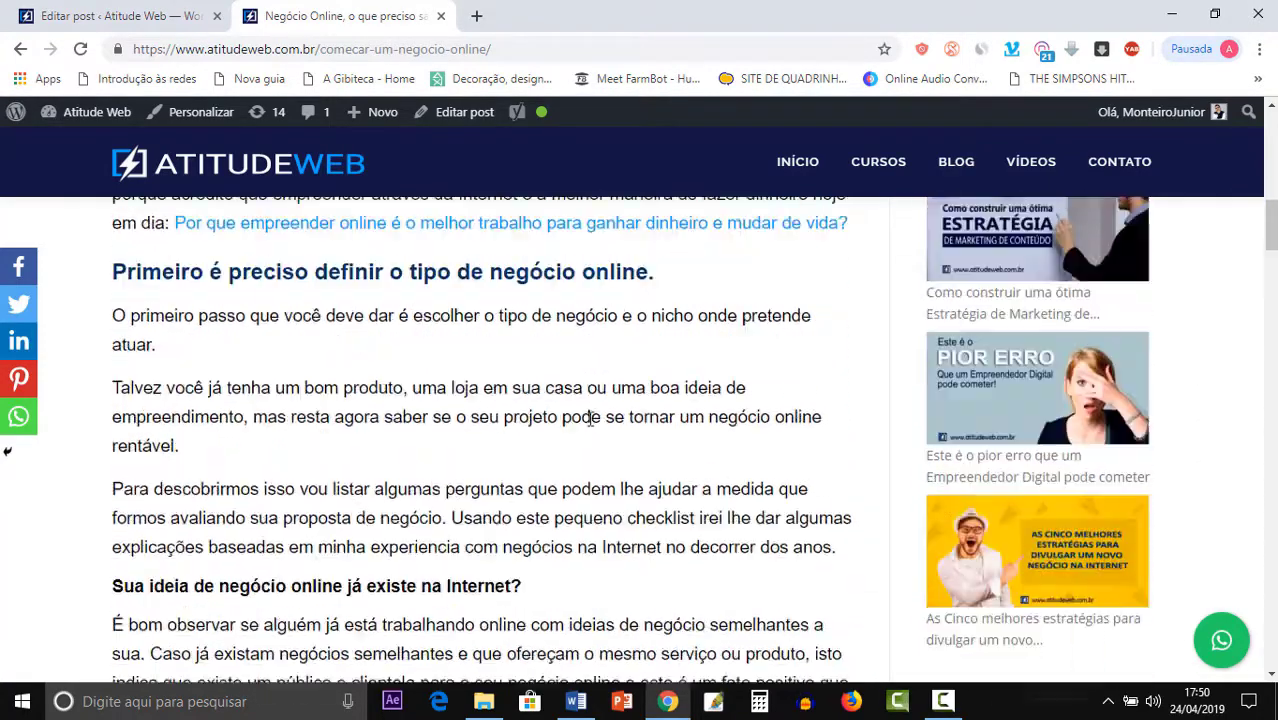
{"action": "scroll", "coordinate": [590, 433], "scroll_direction": "down", "scroll_amount": 2}
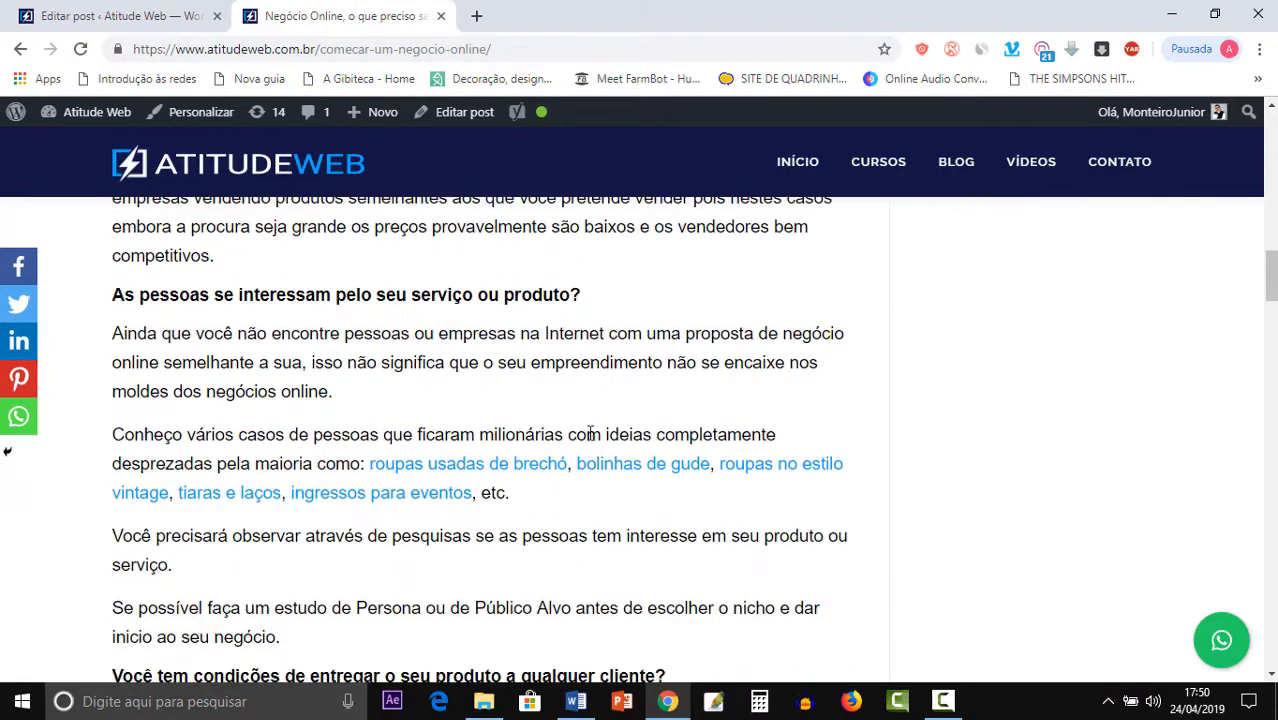
{"action": "scroll", "coordinate": [590, 433], "scroll_direction": "down", "scroll_amount": 3}
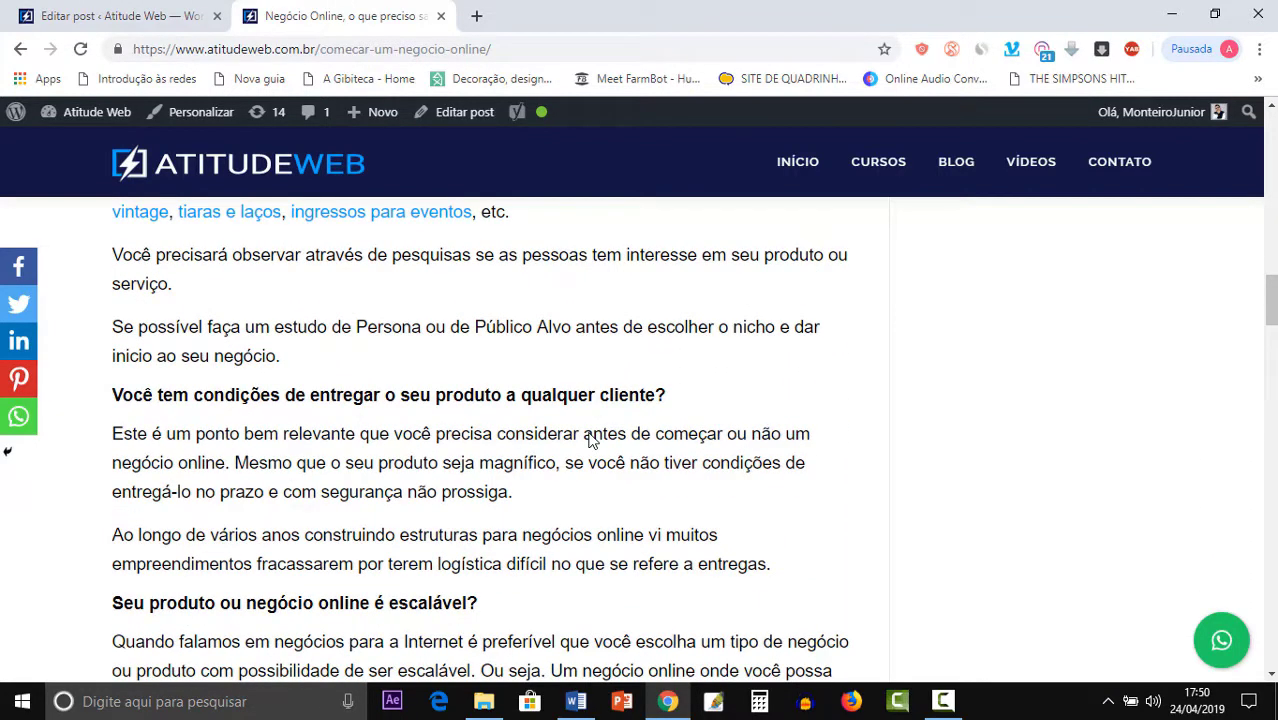
{"action": "scroll", "coordinate": [590, 440], "scroll_direction": "up", "scroll_amount": 12}
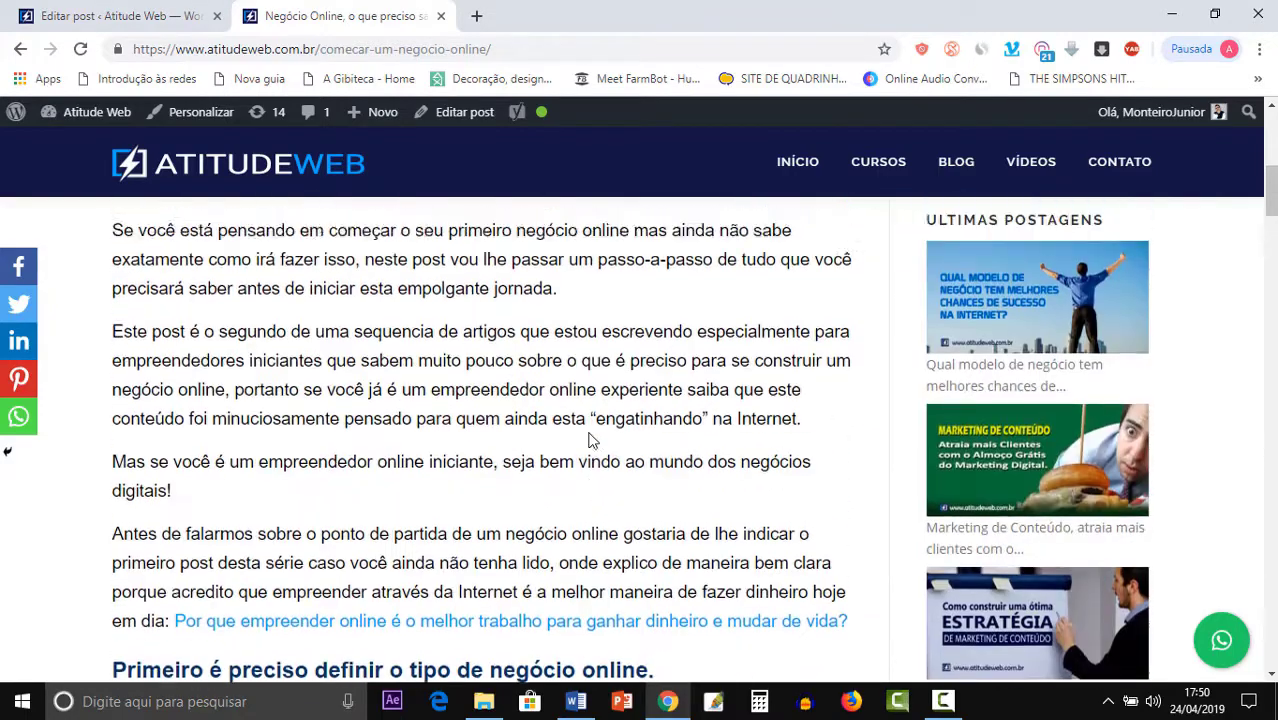
{"action": "scroll", "coordinate": [590, 436], "scroll_direction": "up", "scroll_amount": 2}
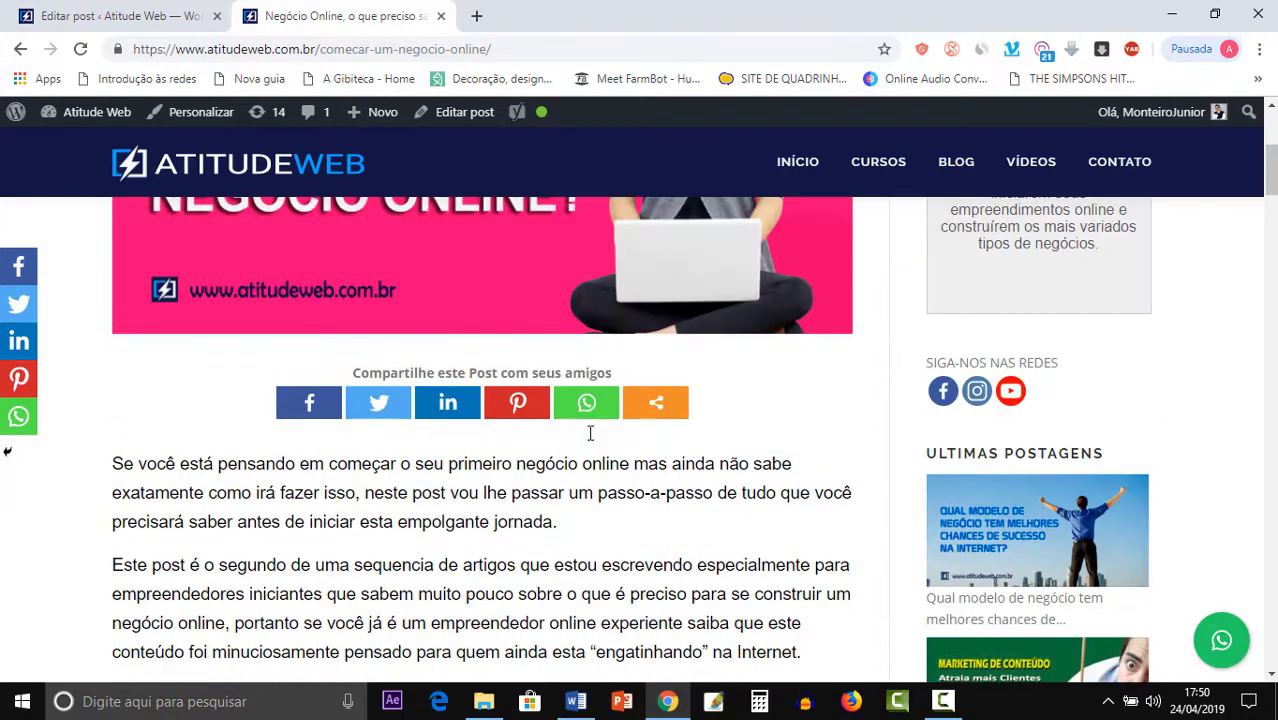
{"action": "scroll", "coordinate": [590, 433], "scroll_direction": "up", "scroll_amount": 3}
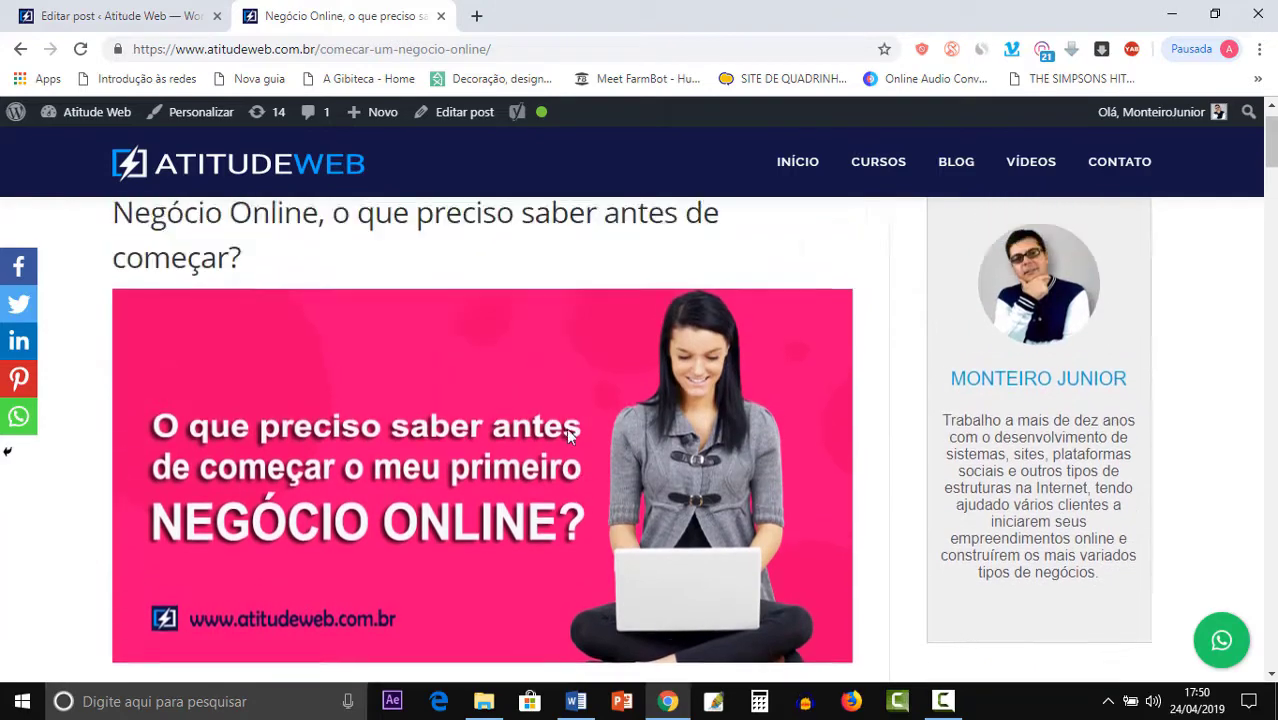
Switch to the post's editing page, review the available paragraph formats from Título 1 to Título 6, and close the list without choosing one.
{"action": "left_click", "coordinate": [176, 24]}
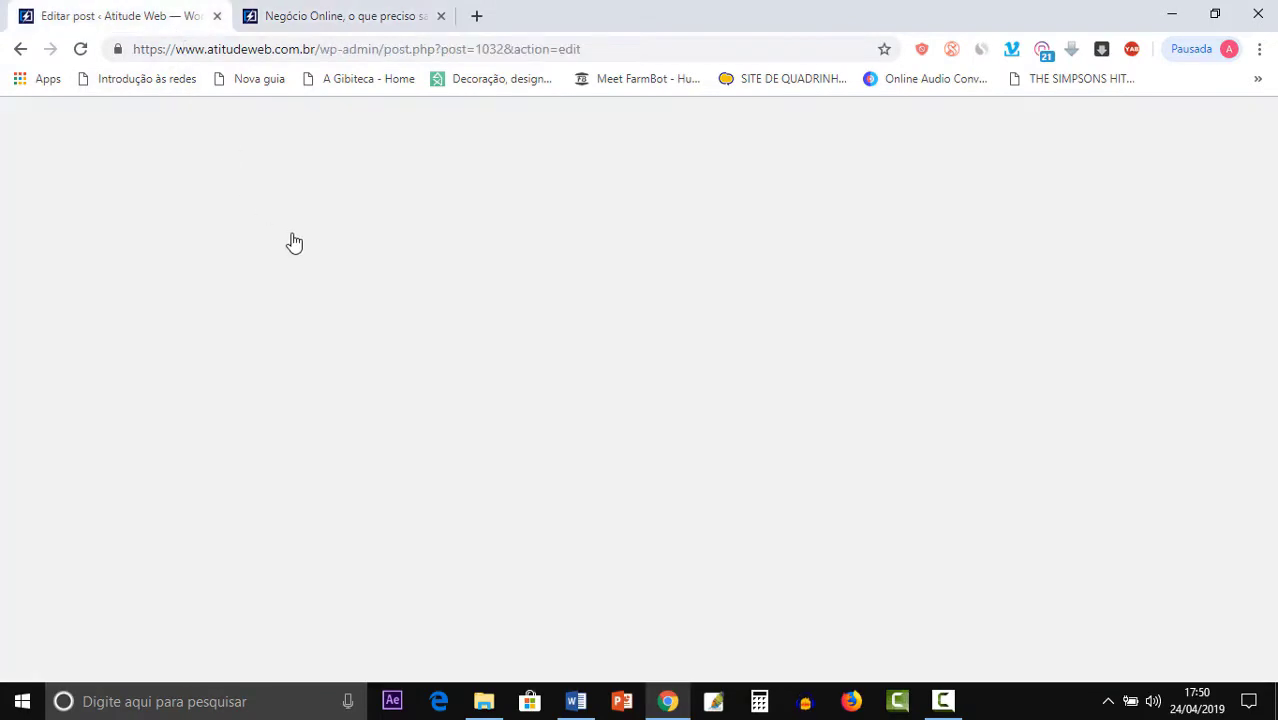
{"action": "scroll", "coordinate": [505, 440], "scroll_direction": "up", "scroll_amount": 3}
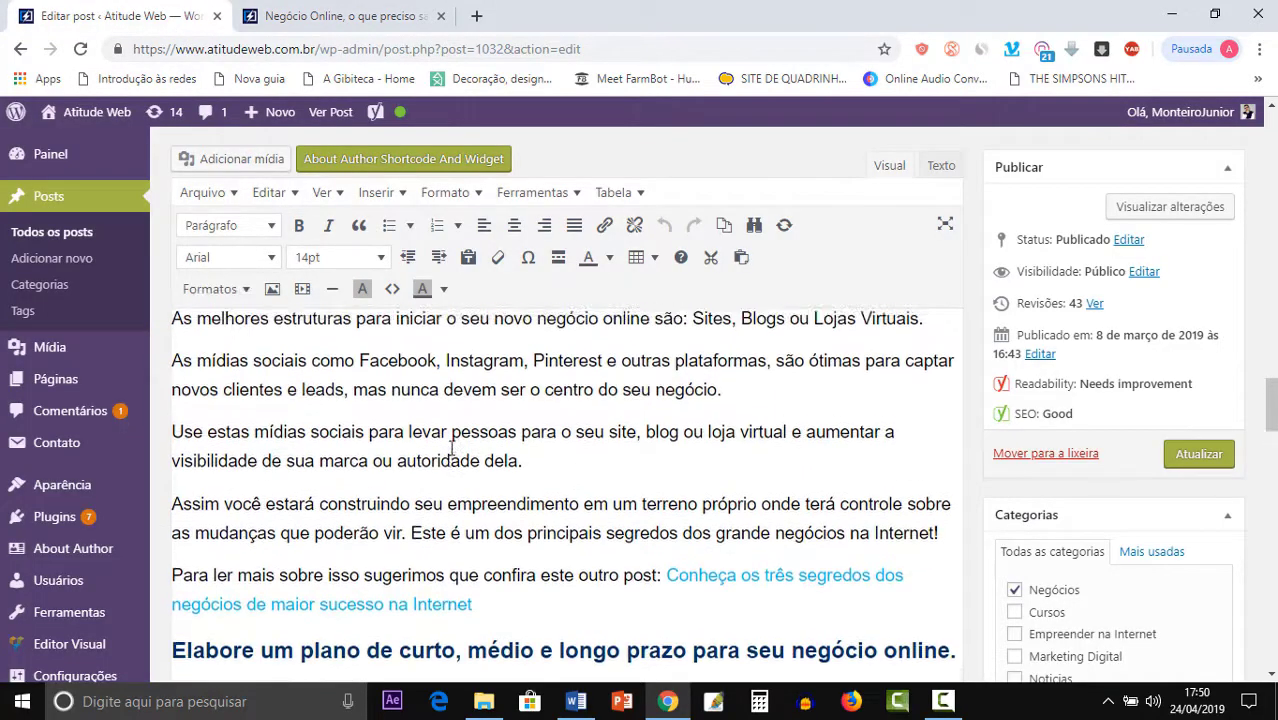
{"action": "scroll", "coordinate": [451, 449], "scroll_direction": "up", "scroll_amount": 10}
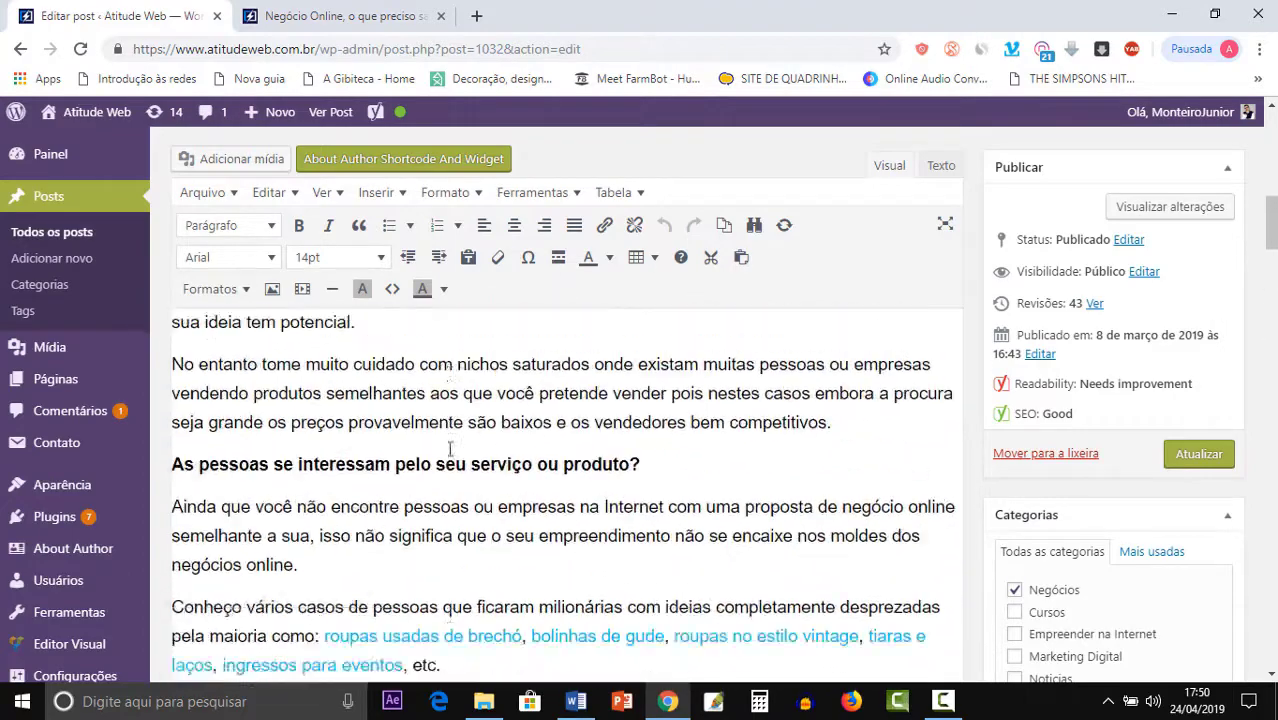
{"action": "scroll", "coordinate": [451, 449], "scroll_direction": "up", "scroll_amount": 10}
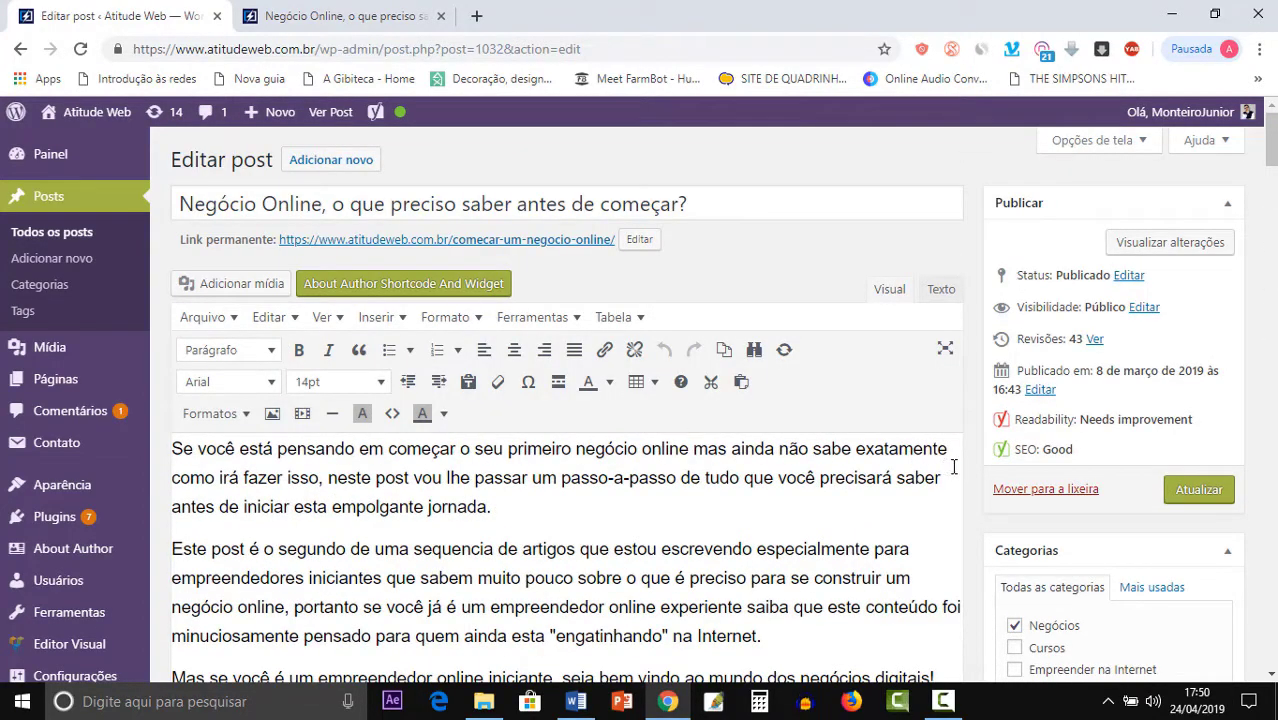
{"action": "left_click", "coordinate": [273, 352]}
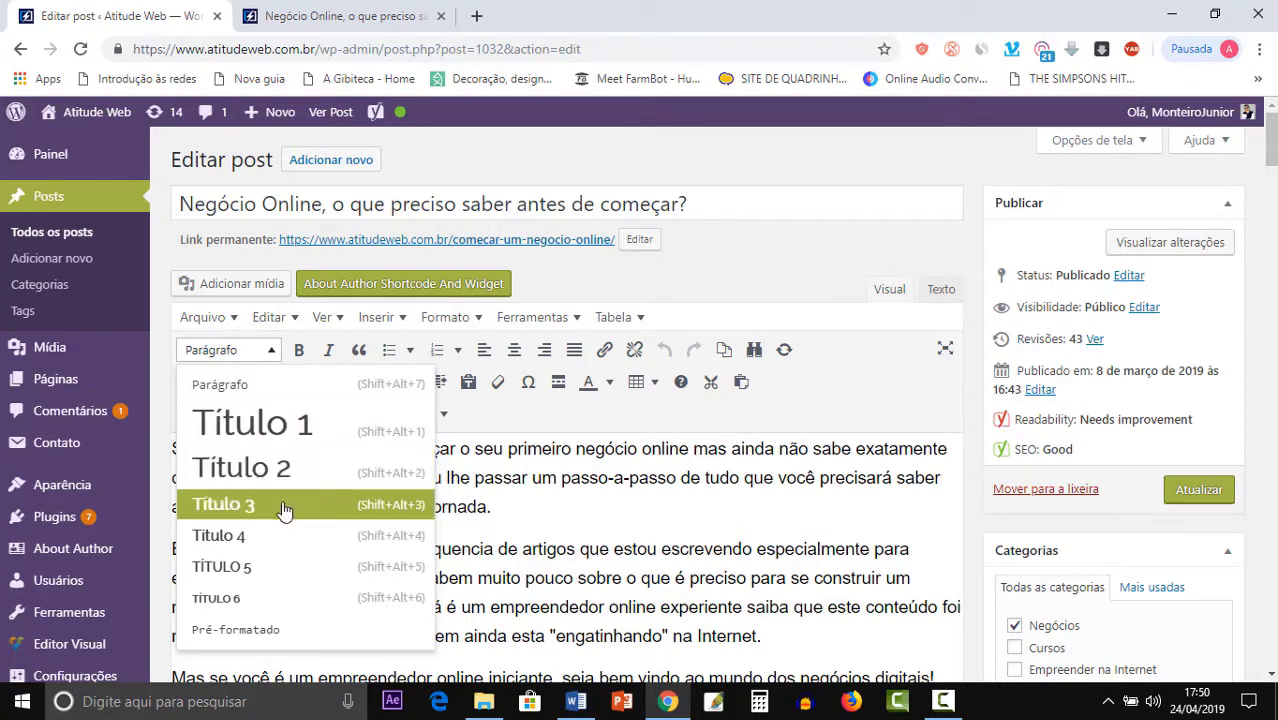
{"action": "scroll", "coordinate": [265, 560], "scroll_direction": "down", "scroll_amount": 1}
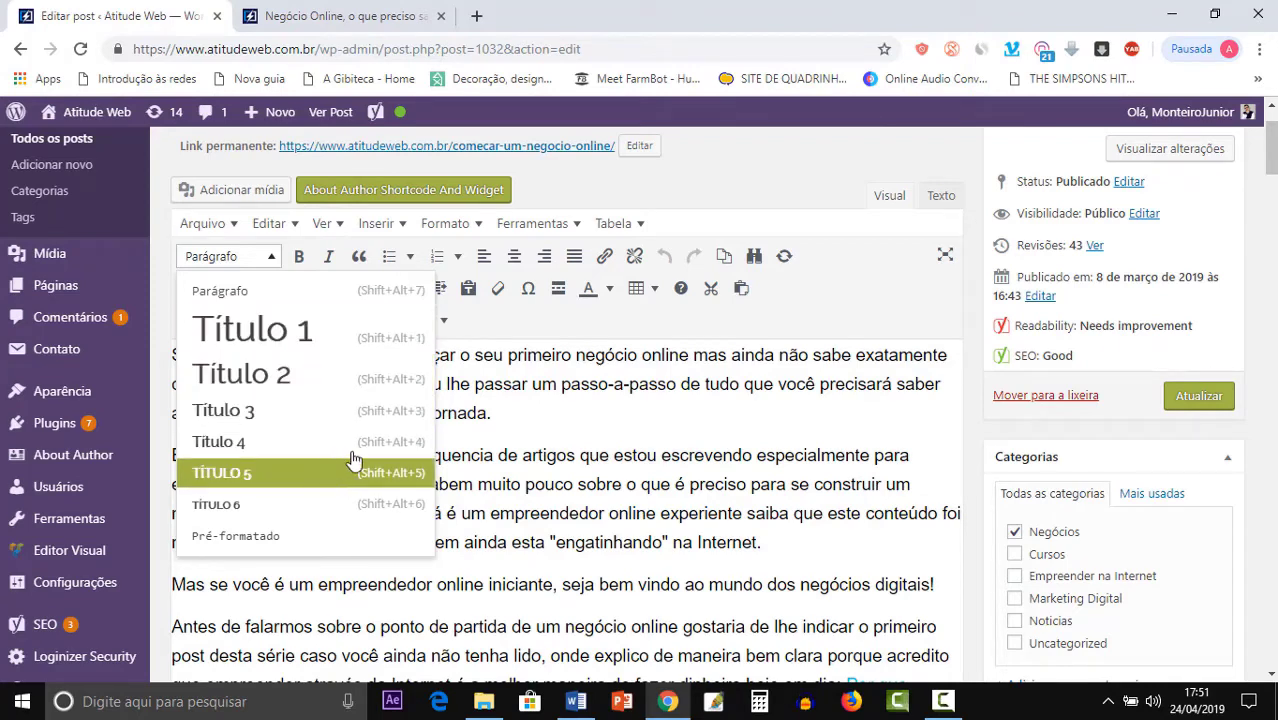
{"action": "left_click", "coordinate": [525, 415]}
{"action": "scroll", "coordinate": [530, 418], "scroll_direction": "up", "scroll_amount": 2}
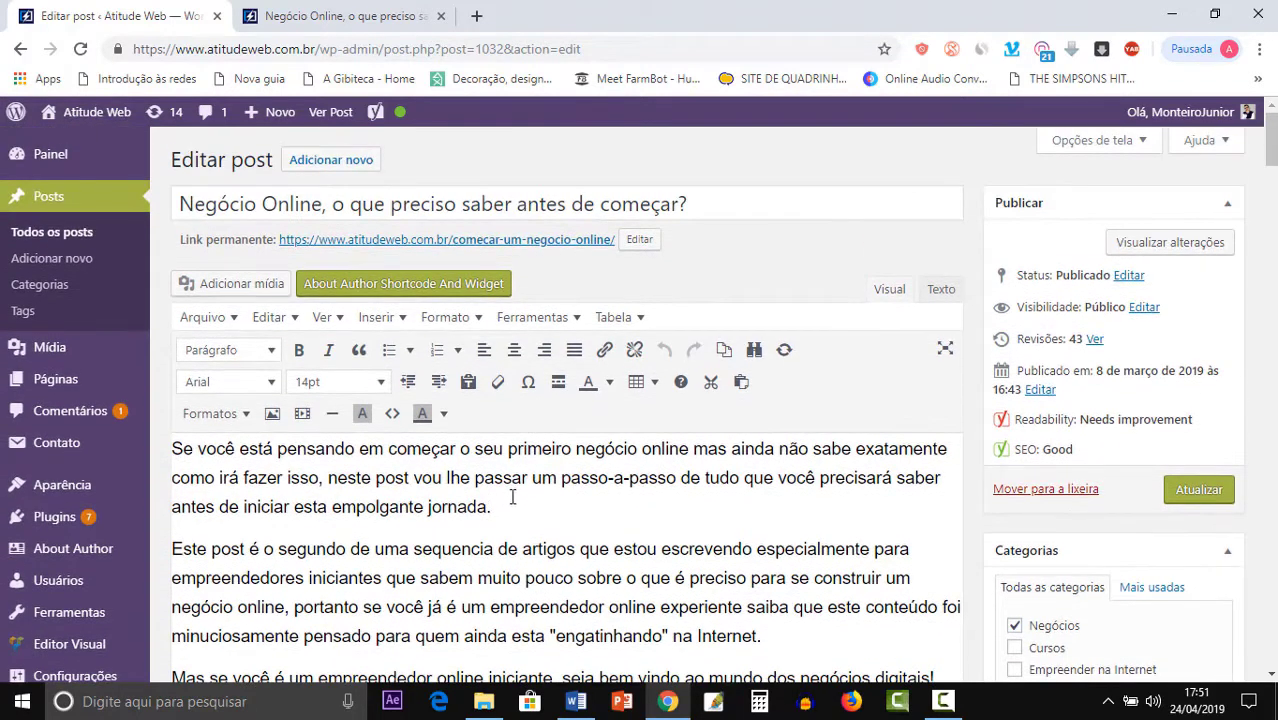
Try the Título 1 format on the heading "Primeiro é preciso definir o tipo de negócio online." and set it back to Título 2.
{"action": "scroll", "coordinate": [506, 500], "scroll_direction": "down", "scroll_amount": 5}
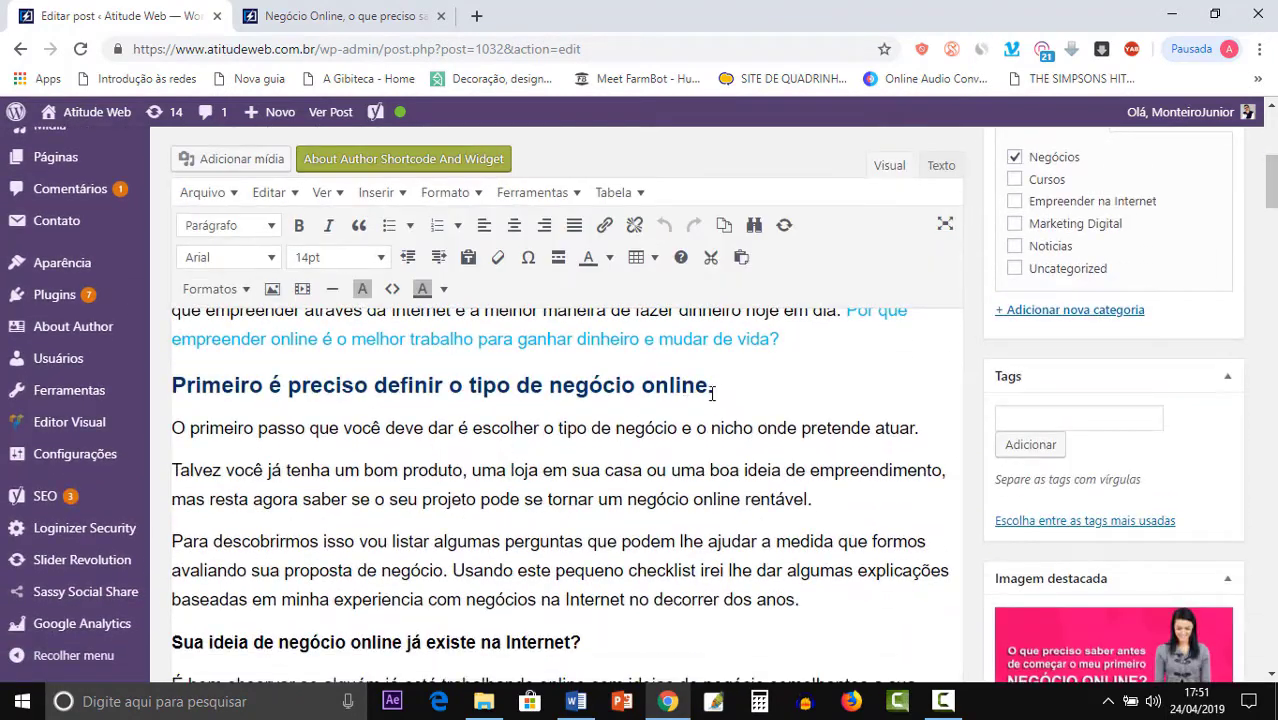
{"action": "left_click_drag", "start_coordinate": [716, 386], "coordinate": [170, 381]}
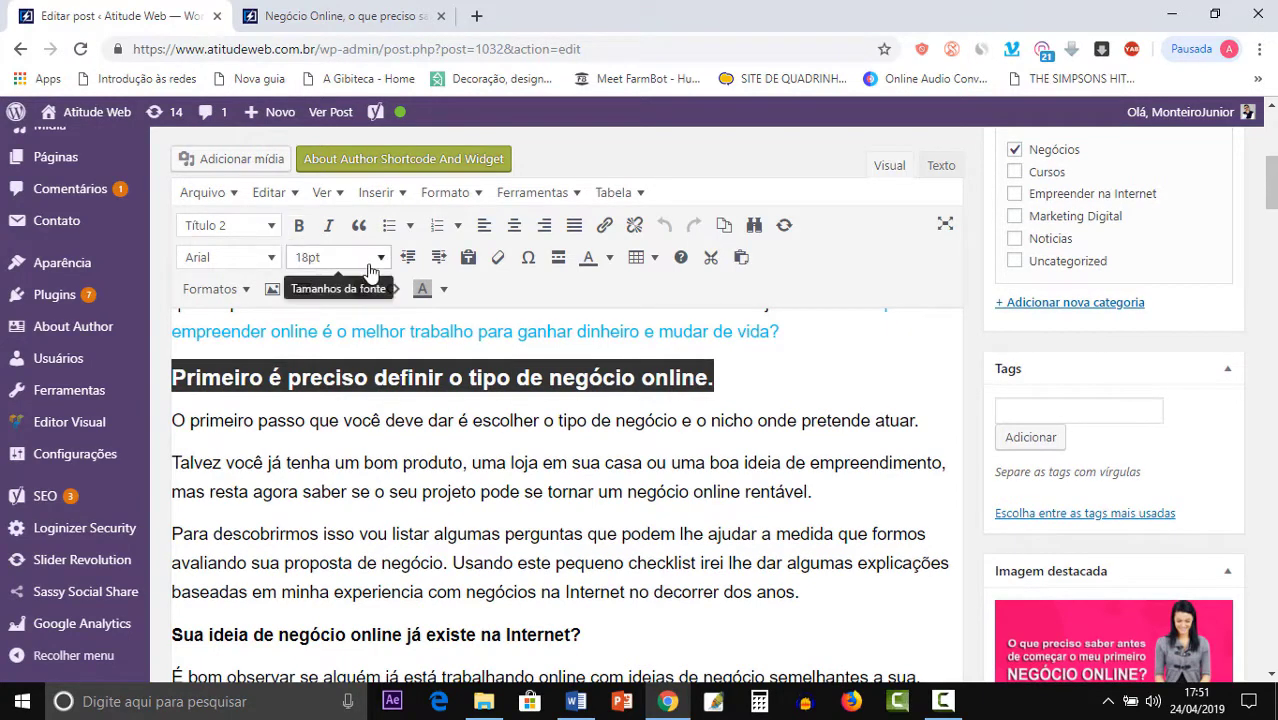
{"action": "left_click", "coordinate": [273, 227]}
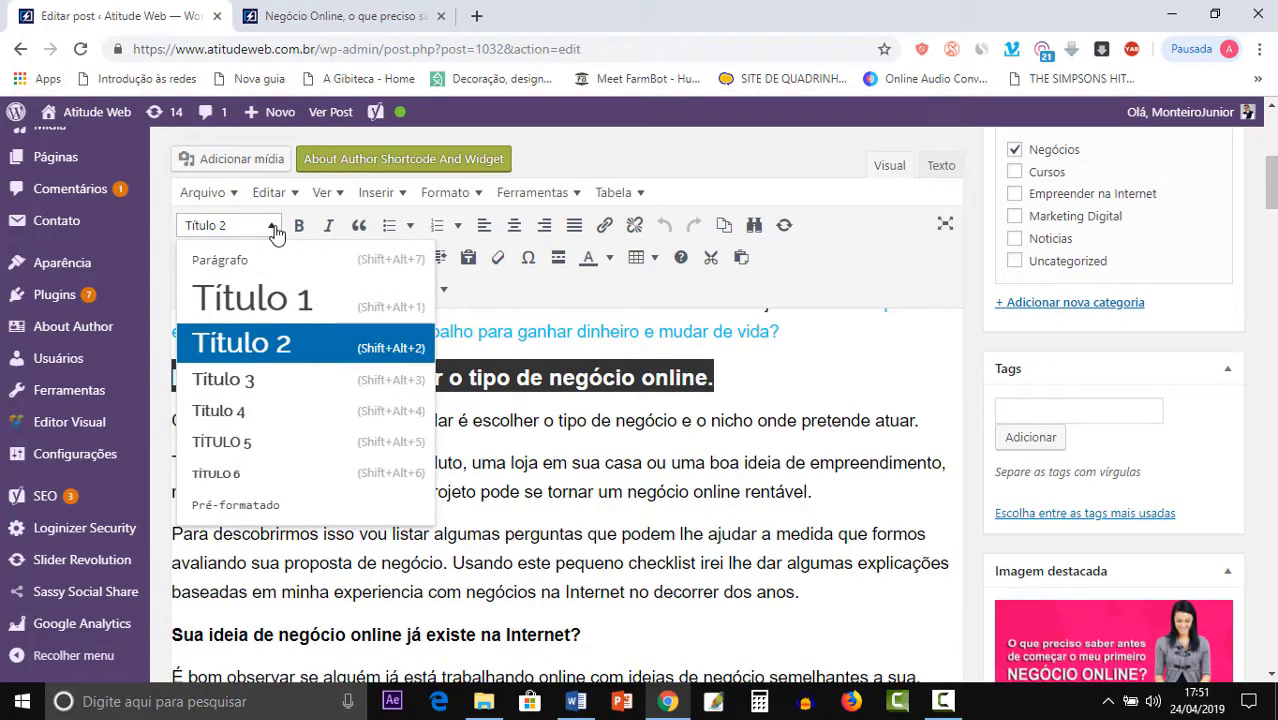
{"action": "left_click", "coordinate": [284, 313]}
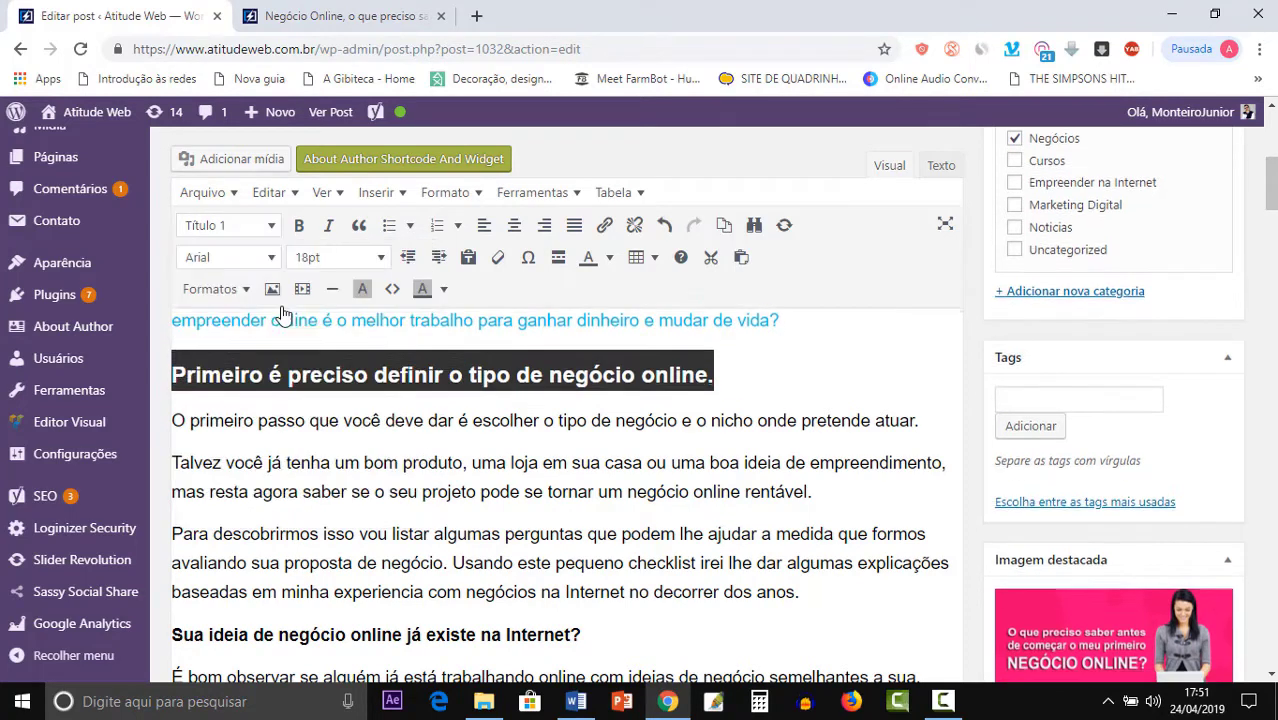
{"action": "left_click", "coordinate": [273, 228]}
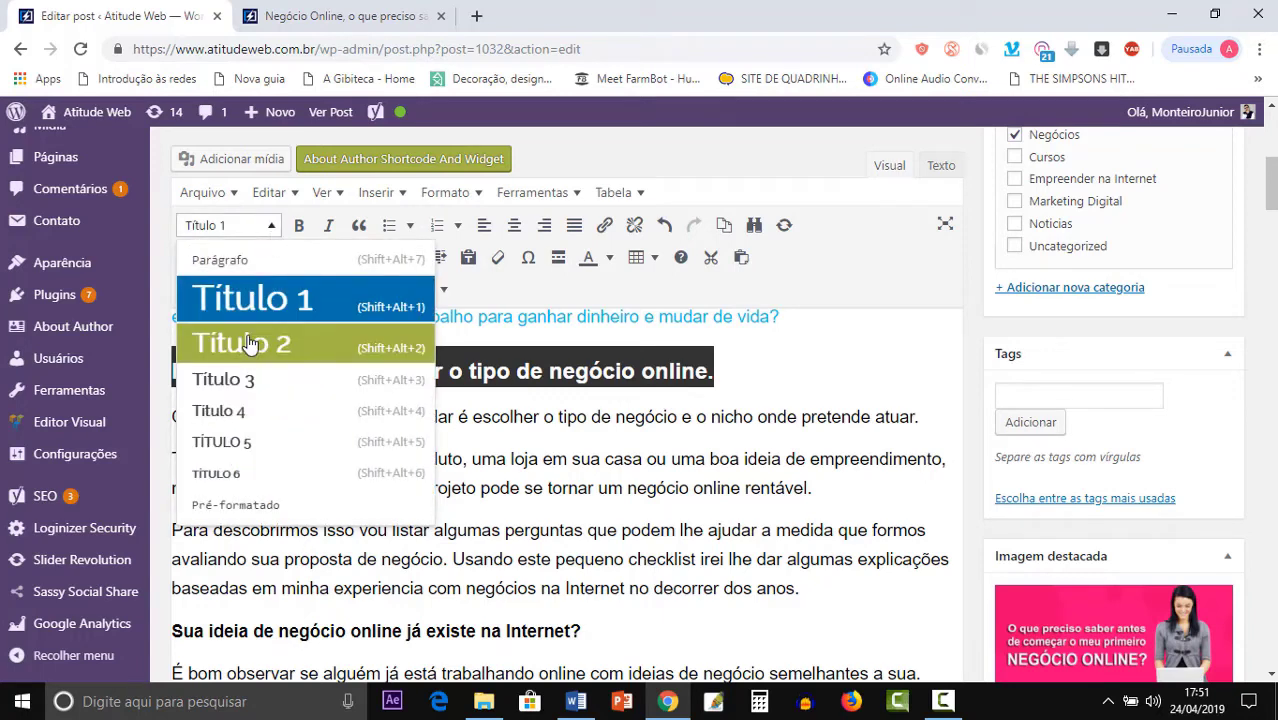
{"action": "left_click", "coordinate": [295, 350]}
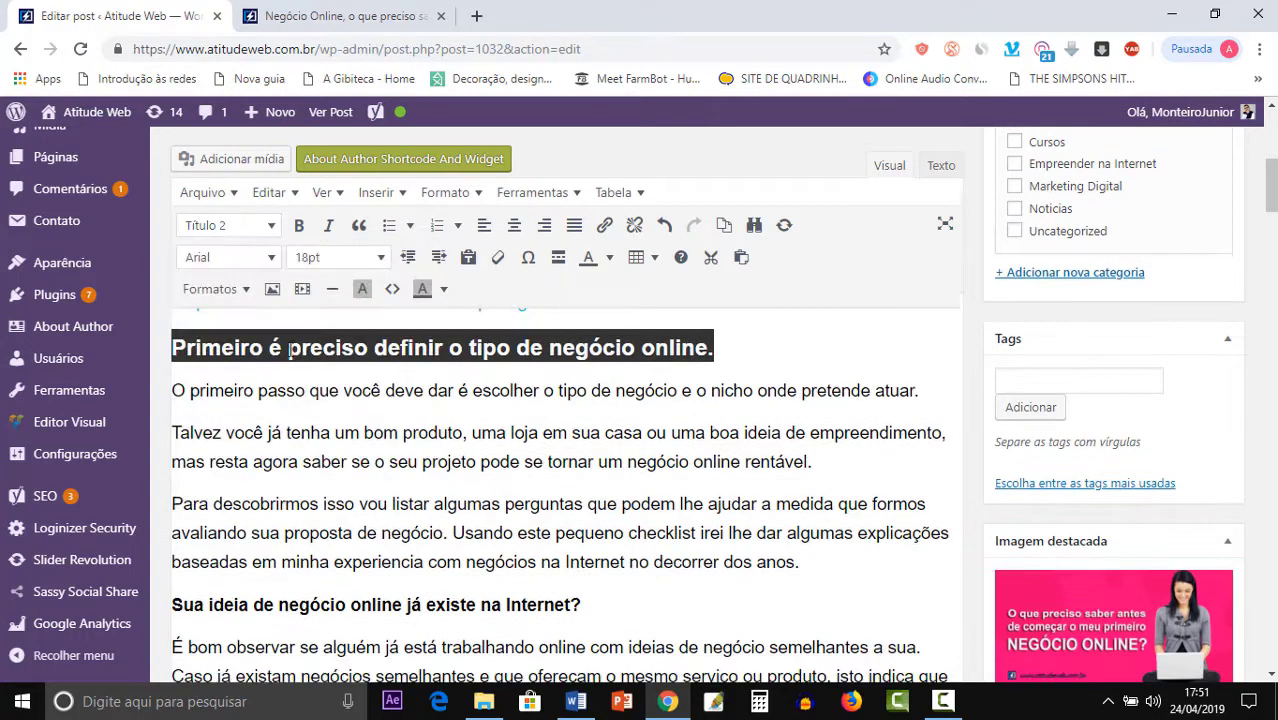
Try the Título 3 format on the heading "Primeiro é preciso definir o tipo de negócio online." and set it back to Título 2.
{"action": "left_click", "coordinate": [271, 226]}
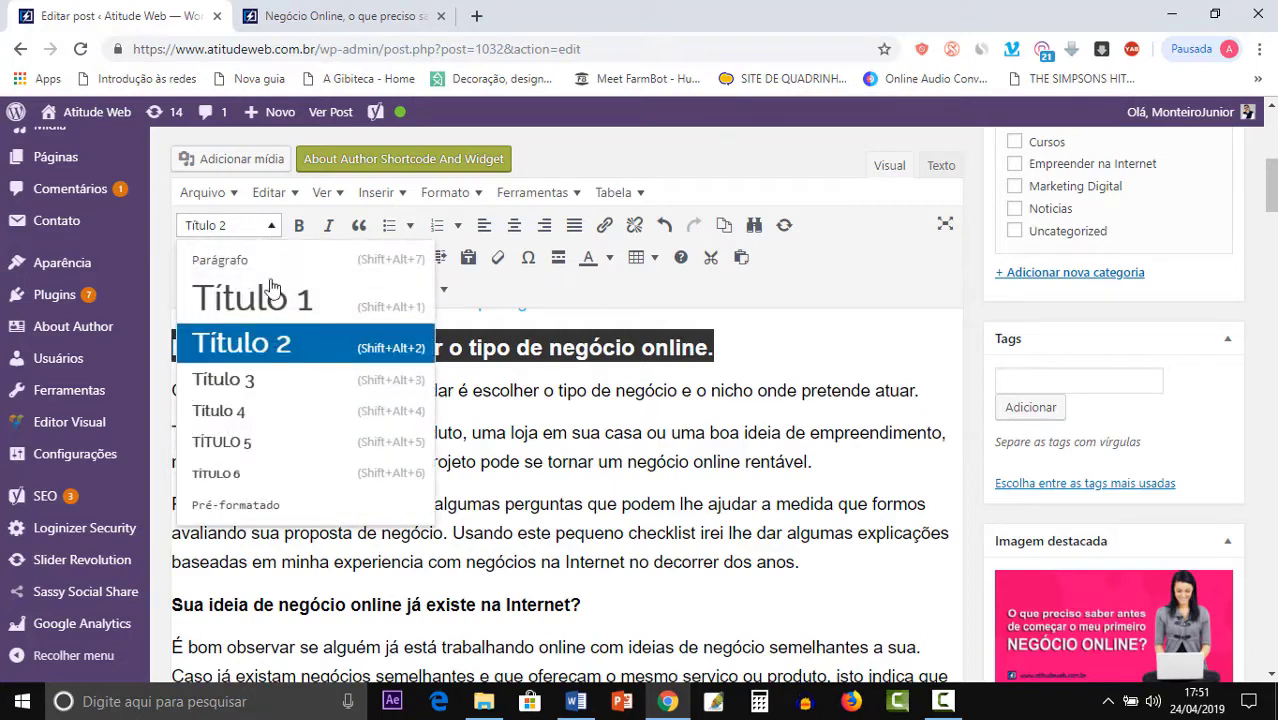
{"action": "left_click", "coordinate": [265, 380]}
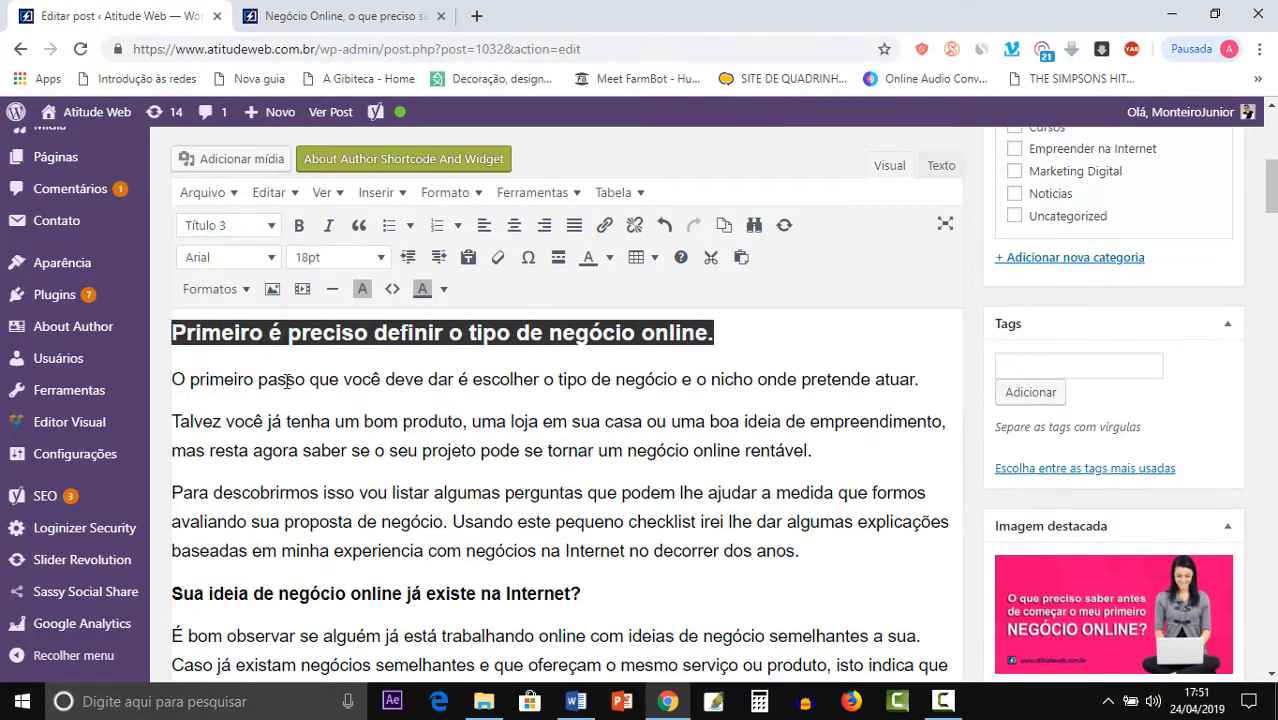
{"action": "left_click", "coordinate": [271, 228]}
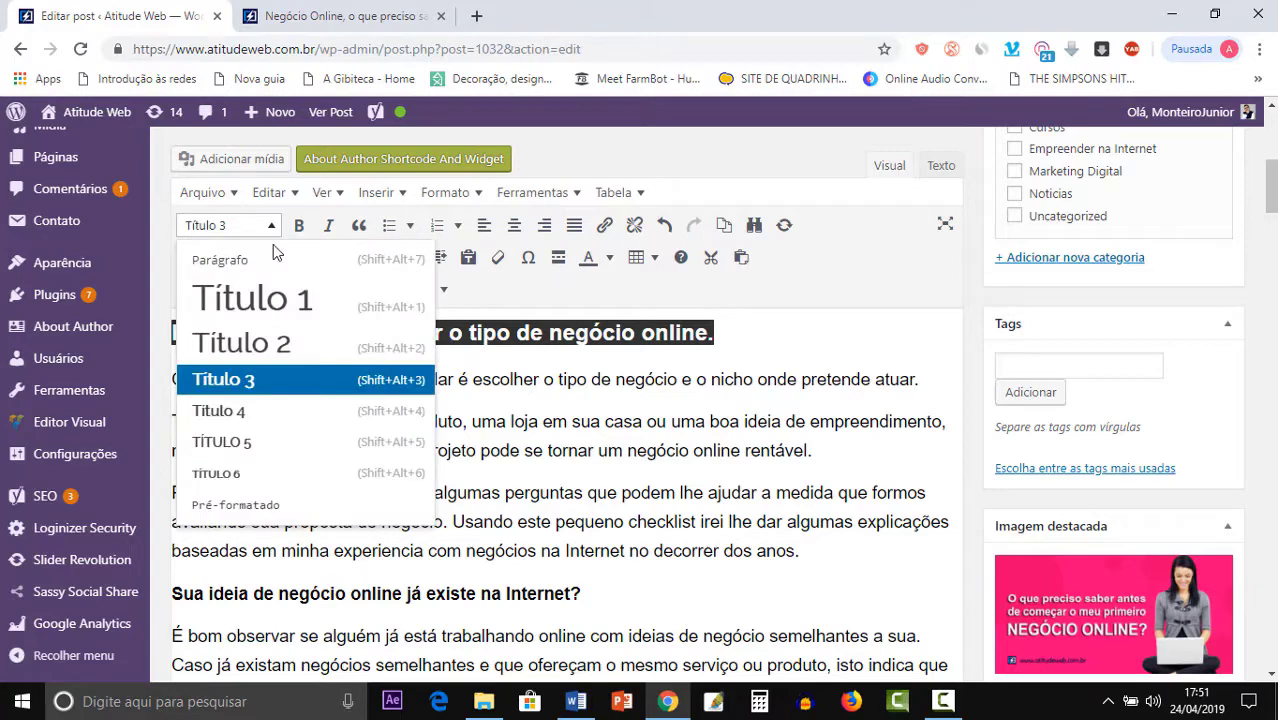
{"action": "left_click", "coordinate": [284, 347]}
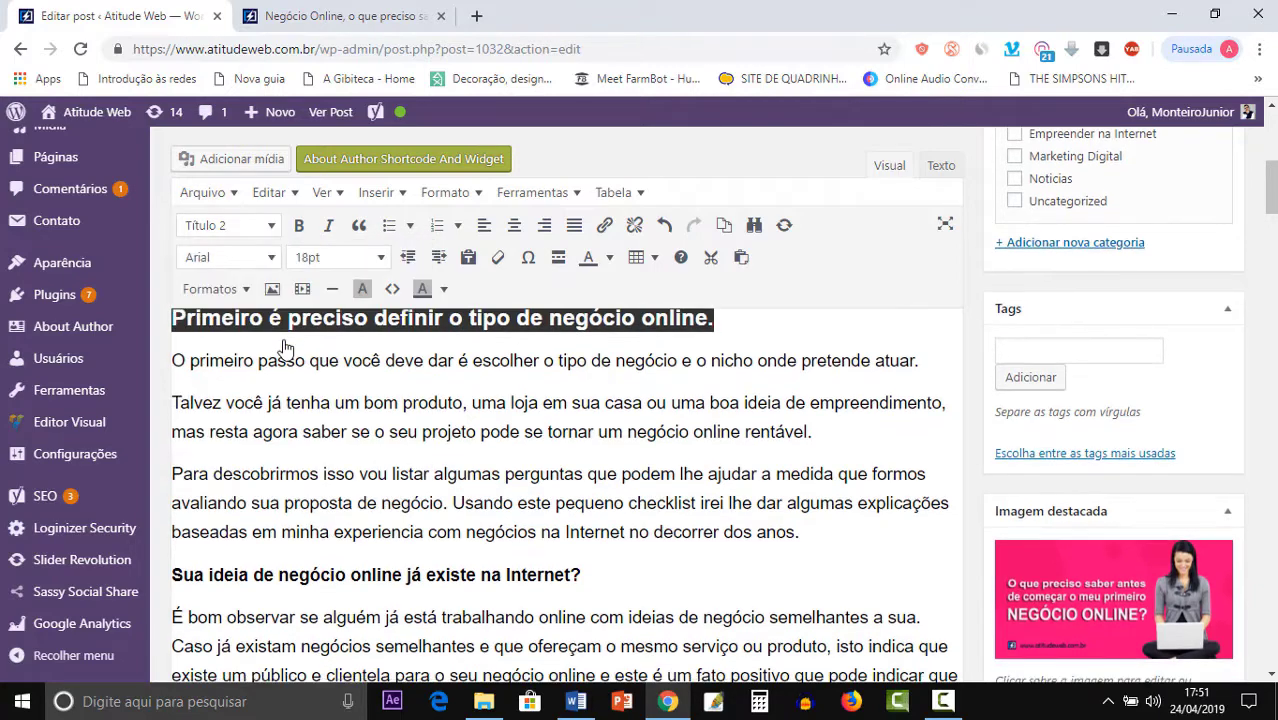
{"action": "scroll", "coordinate": [650, 480], "scroll_direction": "up", "scroll_amount": 3}
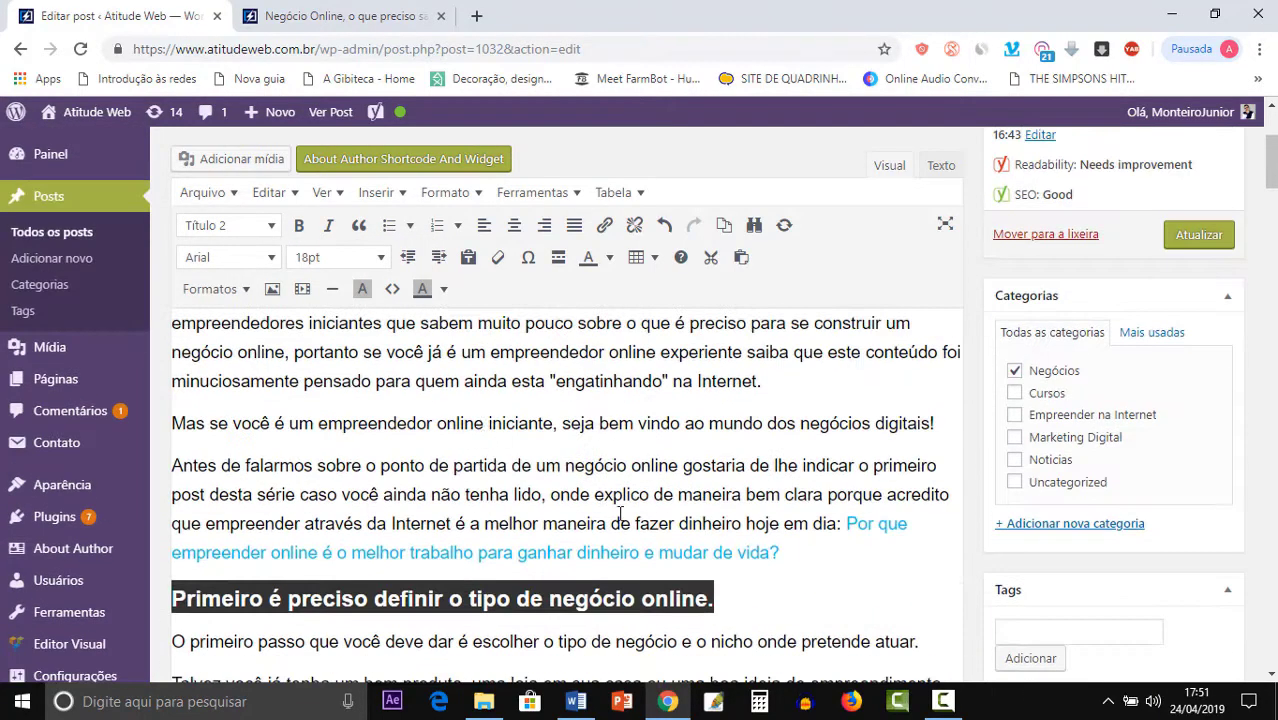
{"action": "scroll", "coordinate": [760, 560], "scroll_direction": "down", "scroll_amount": 1}
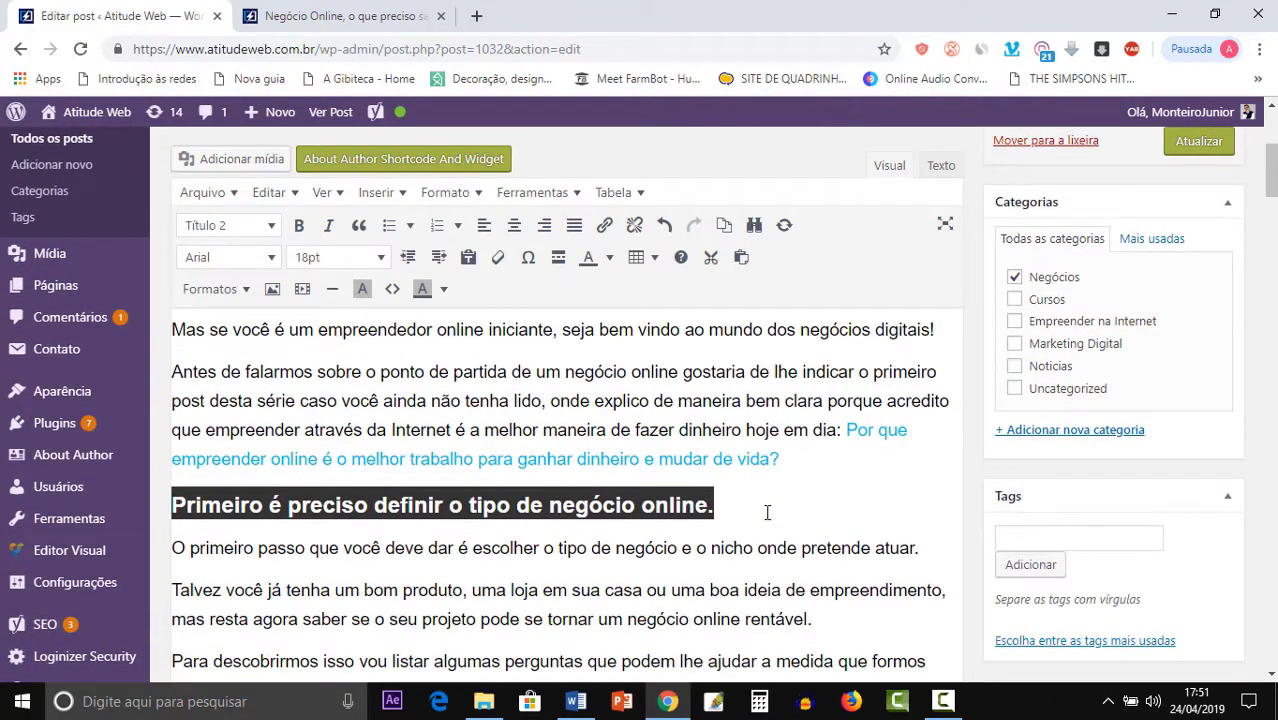
{"action": "left_click", "coordinate": [750, 503]}
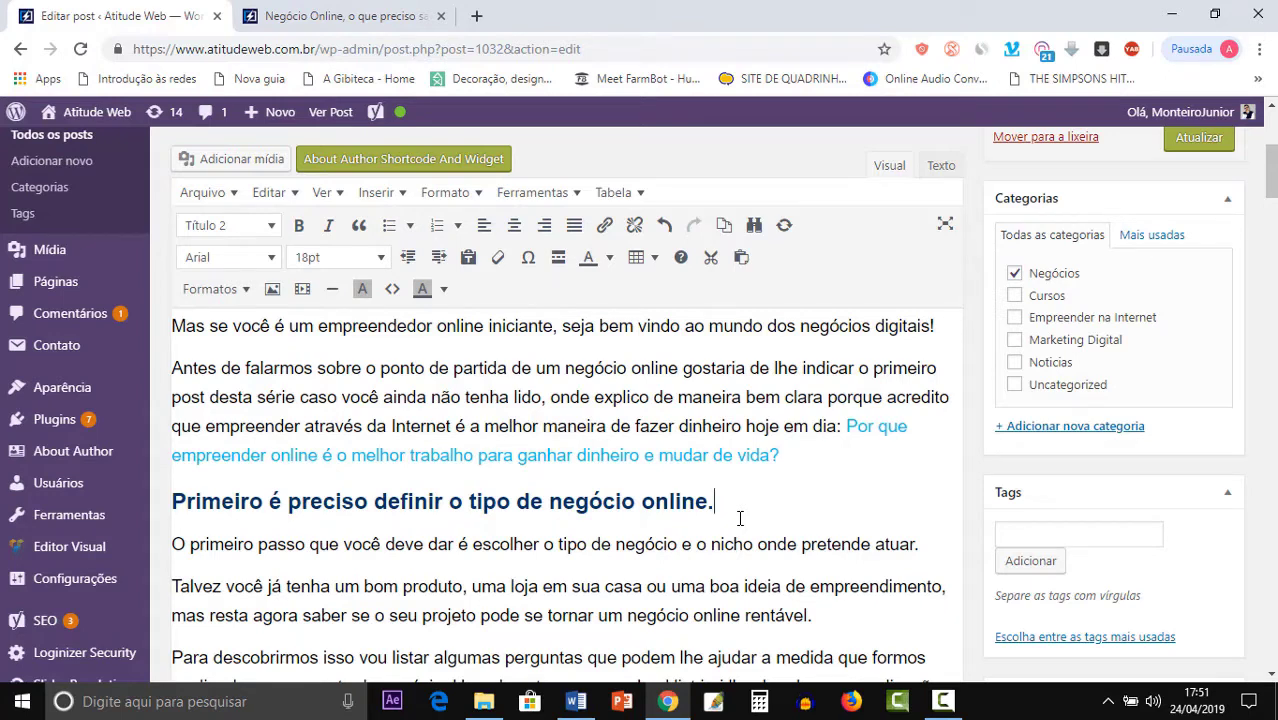
Try a 24pt font size on the heading "Primeiro é preciso definir o tipo de negócio online." and set it back to 18pt.
{"action": "left_click_drag", "start_coordinate": [740, 518], "coordinate": [489, 497]}
{"action": "left_click", "coordinate": [760, 486]}
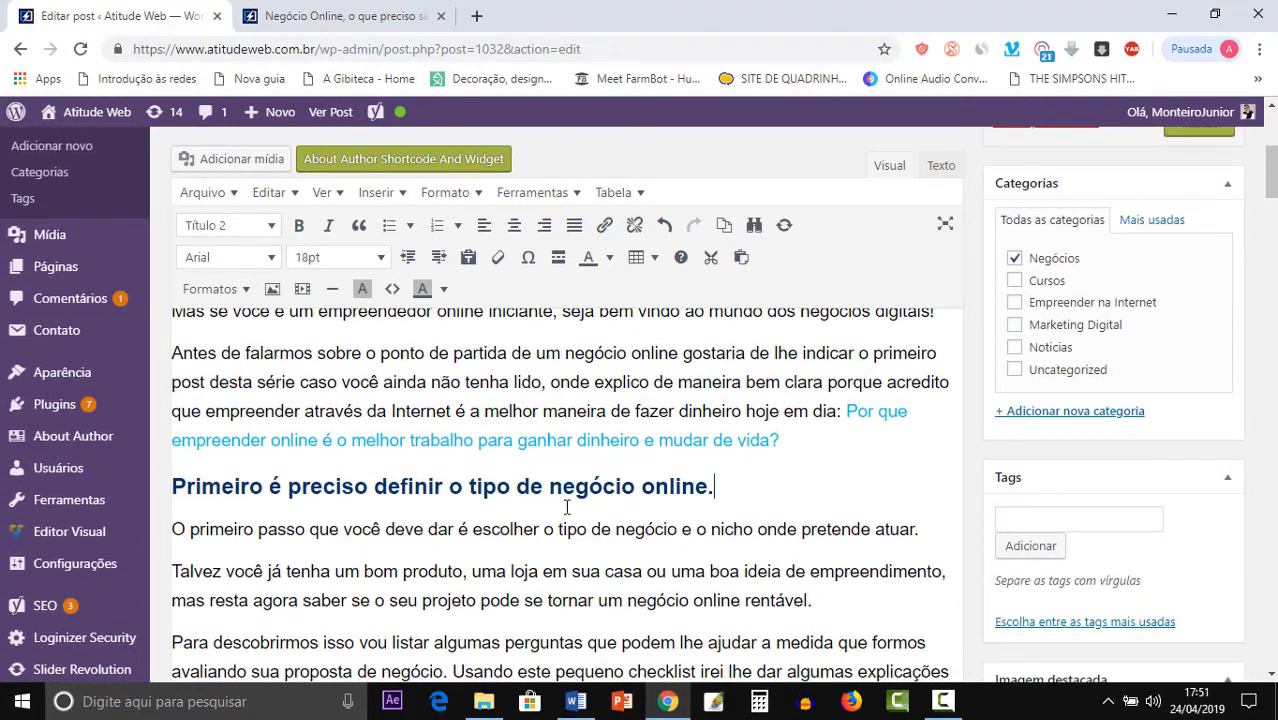
{"action": "left_click_drag", "start_coordinate": [714, 486], "coordinate": [170, 486]}
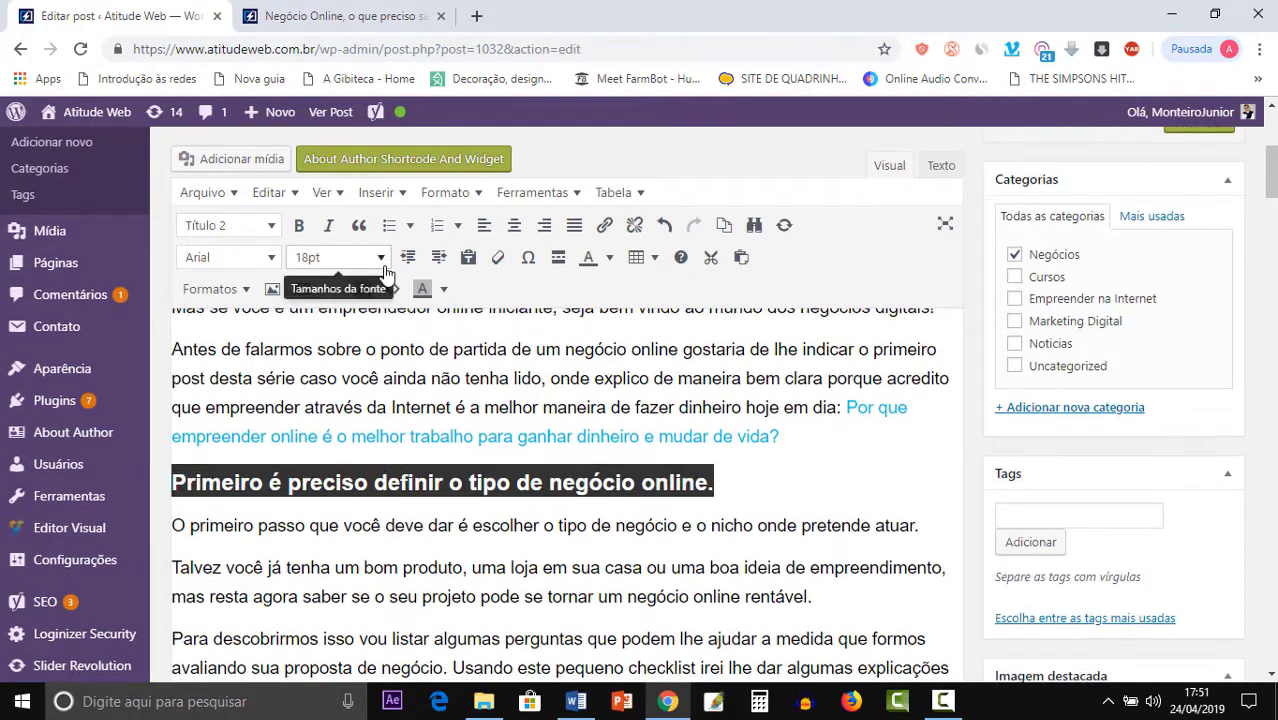
{"action": "left_click", "coordinate": [382, 259]}
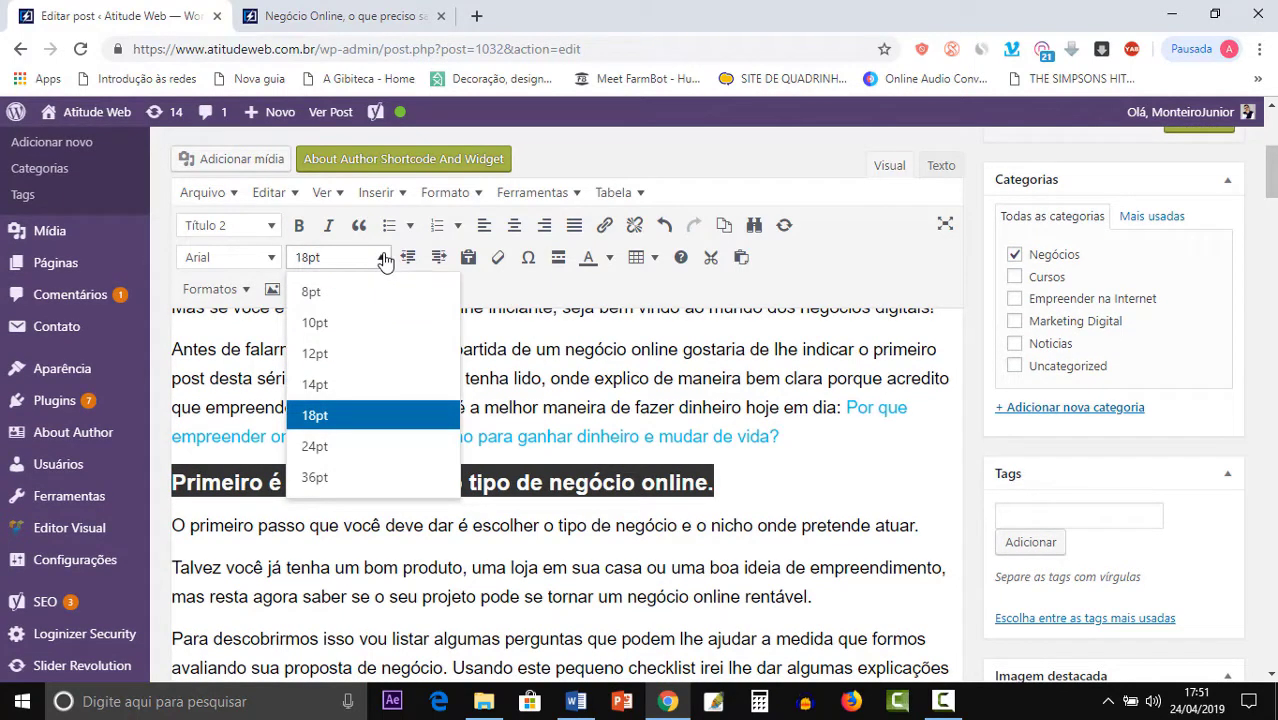
{"action": "left_click", "coordinate": [347, 456]}
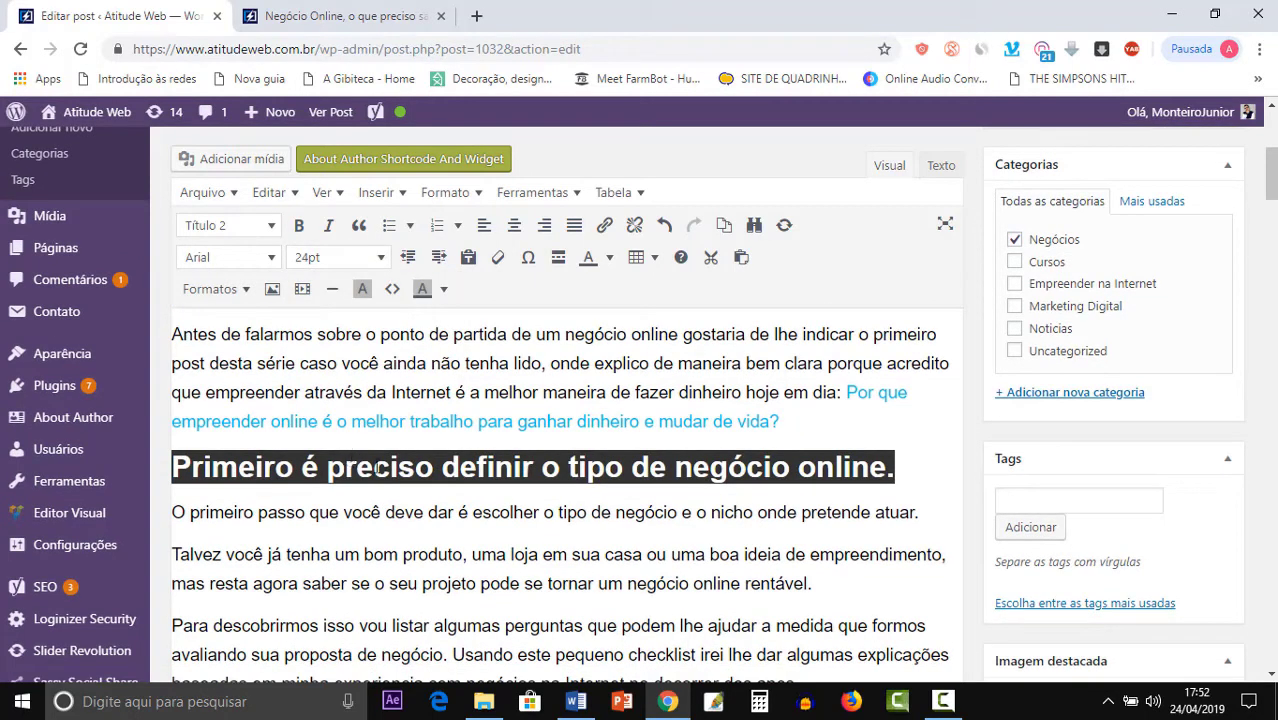
{"action": "left_click", "coordinate": [382, 259]}
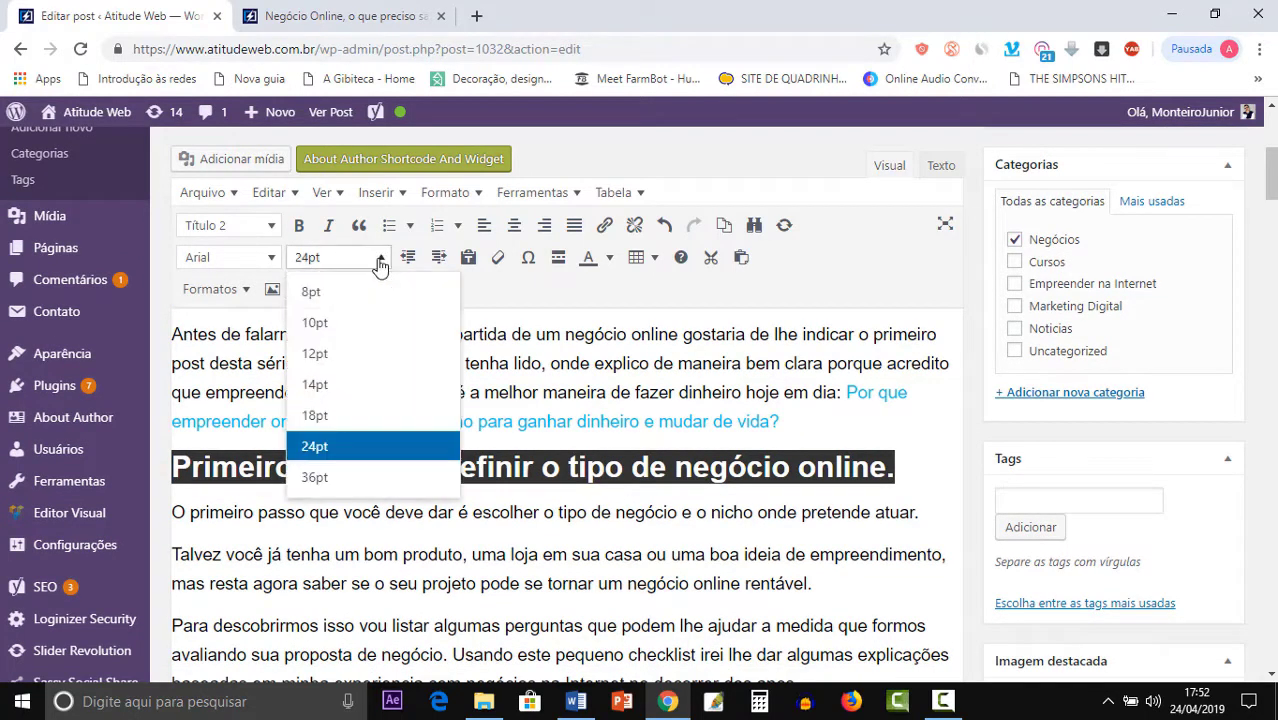
{"action": "left_click", "coordinate": [321, 425]}
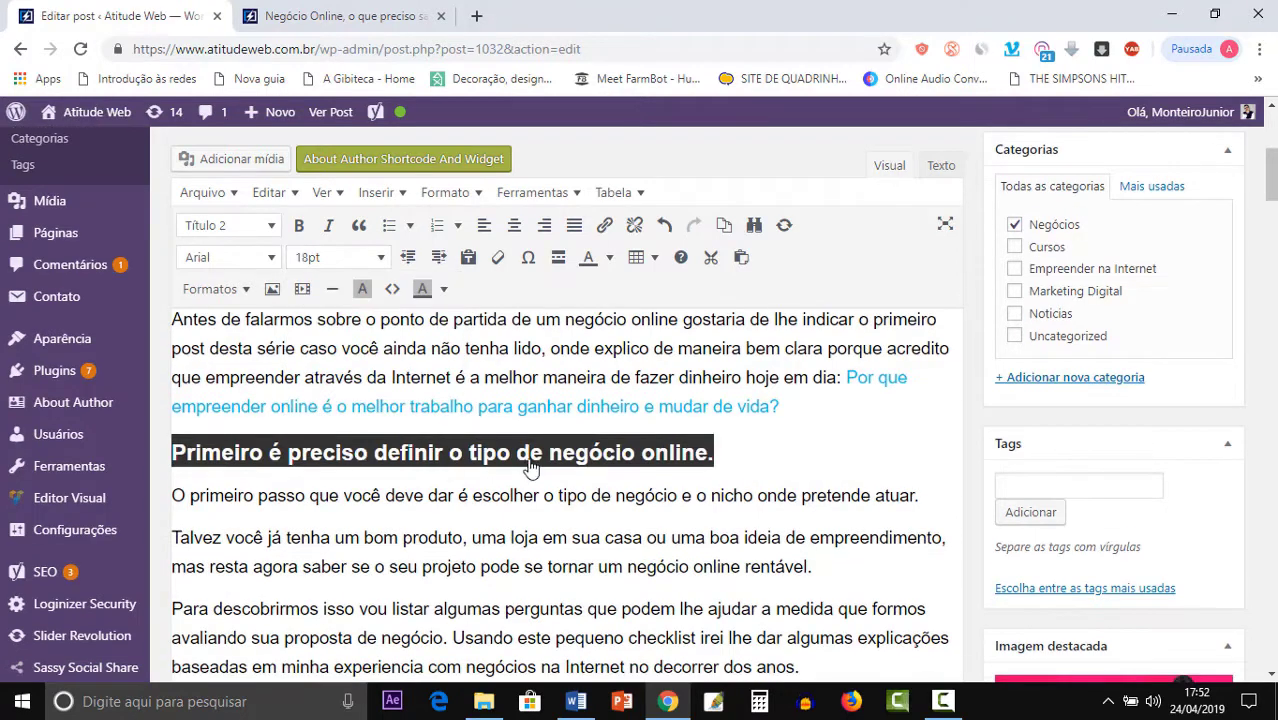
{"action": "left_click", "coordinate": [745, 467]}
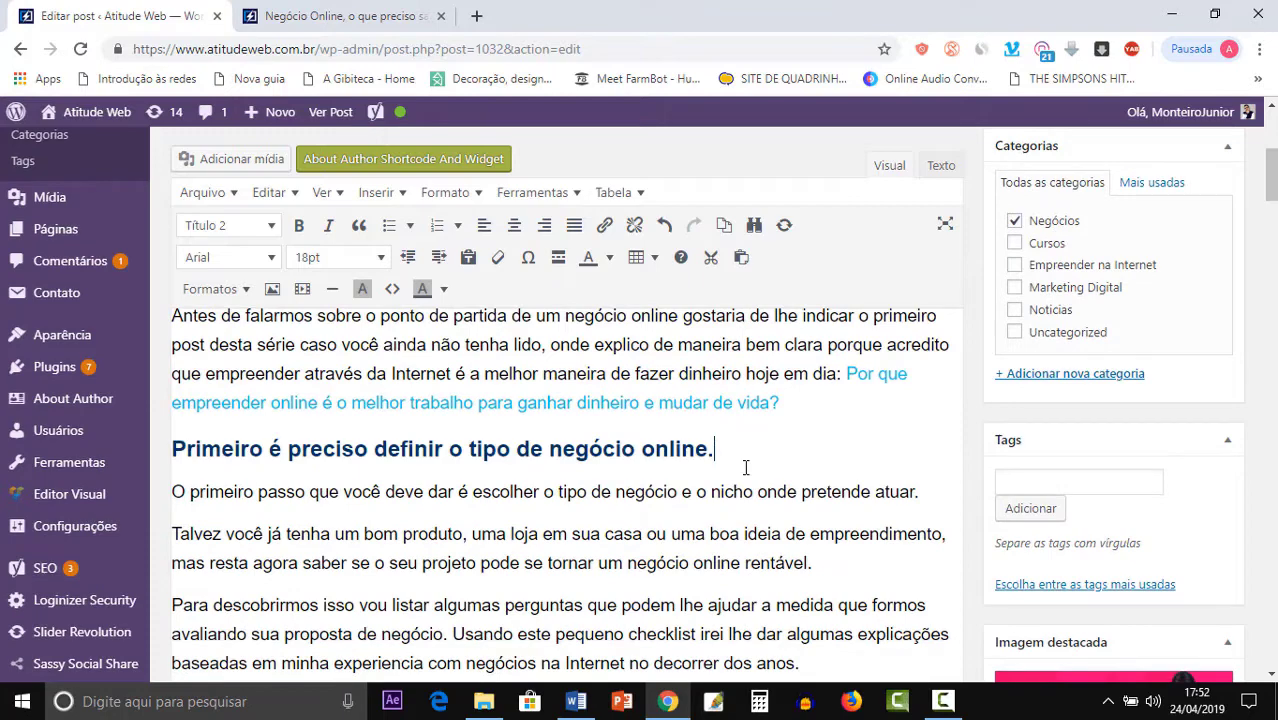
Review the paragraph formats available for the section heading and close the list without choosing one.
{"action": "scroll", "coordinate": [277, 232], "scroll_direction": "up", "scroll_amount": 1}
{"action": "left_click", "coordinate": [272, 228]}
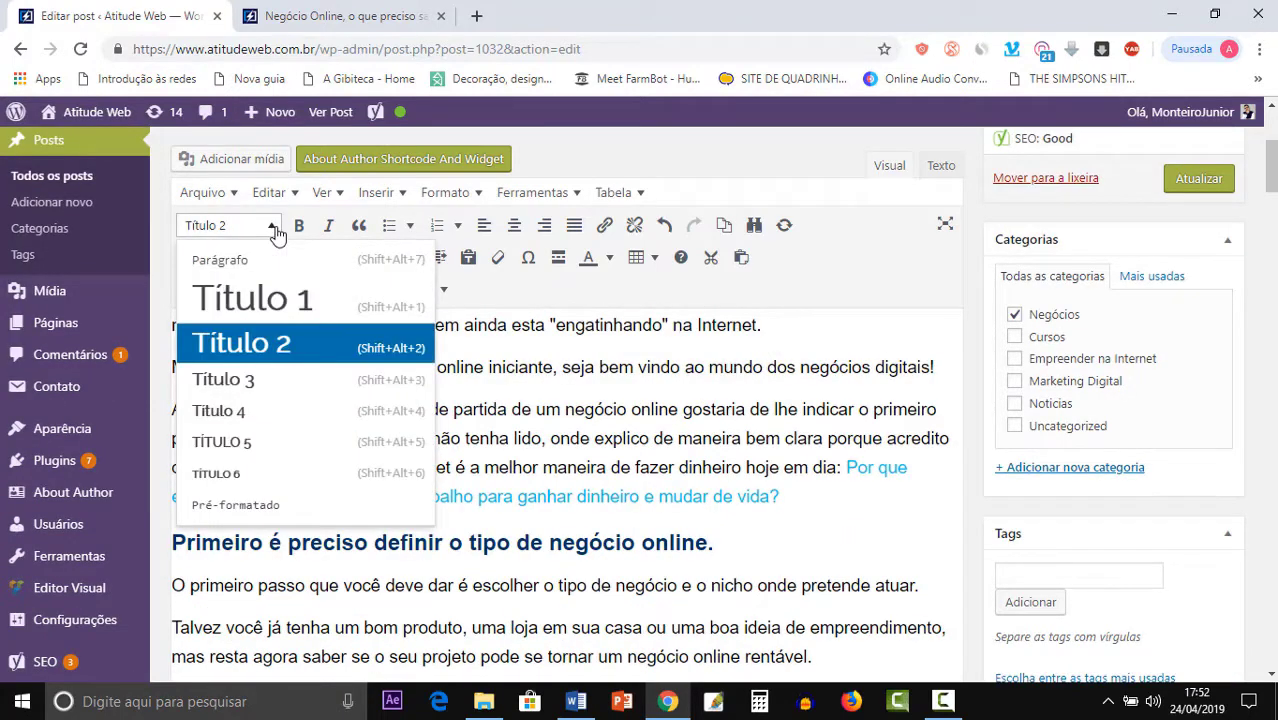
{"action": "left_click", "coordinate": [274, 228]}
Switch to the published article and alternately highlight its full title and only the keyword "Negócio Online" within it.
{"action": "left_click", "coordinate": [347, 18]}
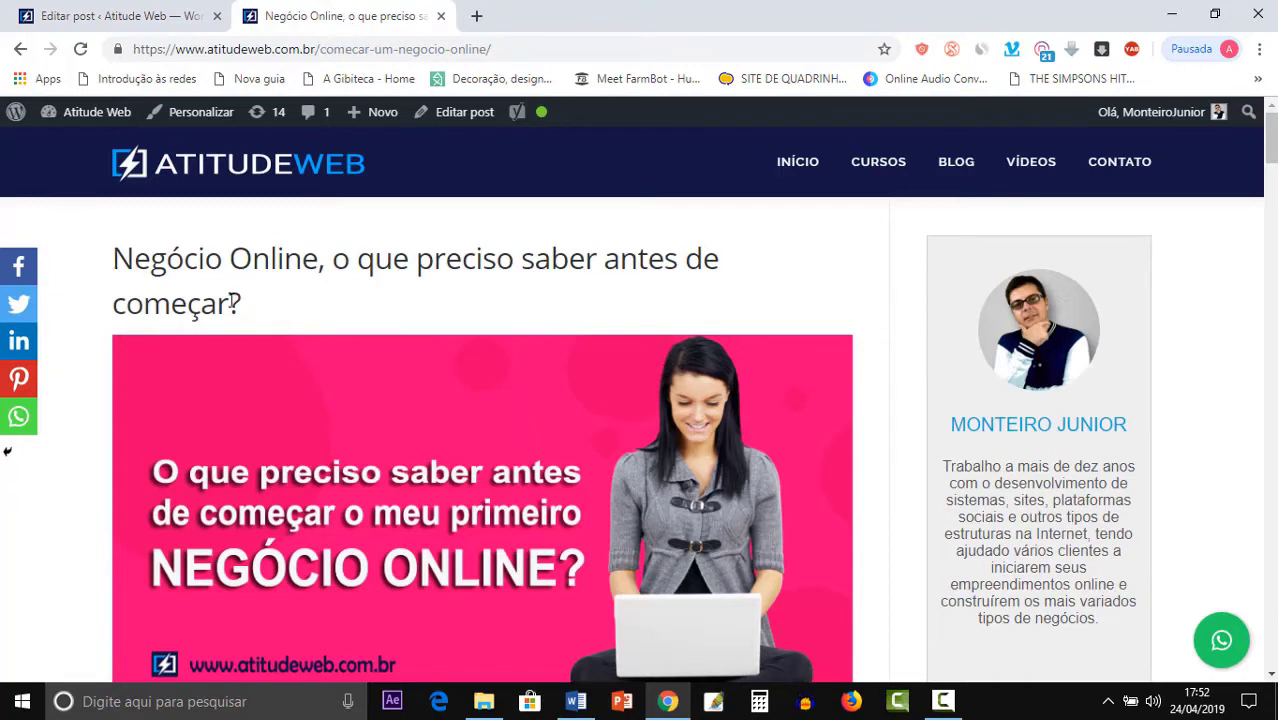
{"action": "left_click_drag", "start_coordinate": [242, 300], "coordinate": [98, 258]}
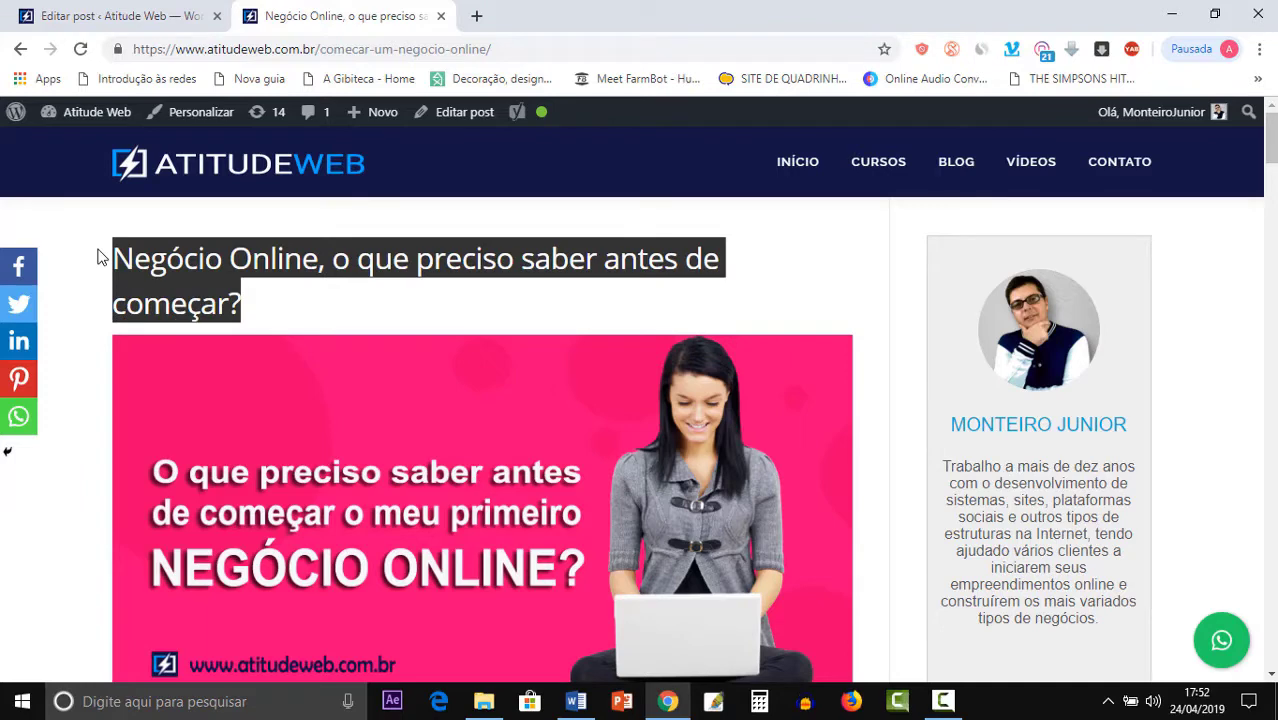
{"action": "left_click", "coordinate": [322, 262]}
{"action": "left_click_drag", "start_coordinate": [318, 260], "coordinate": [111, 262]}
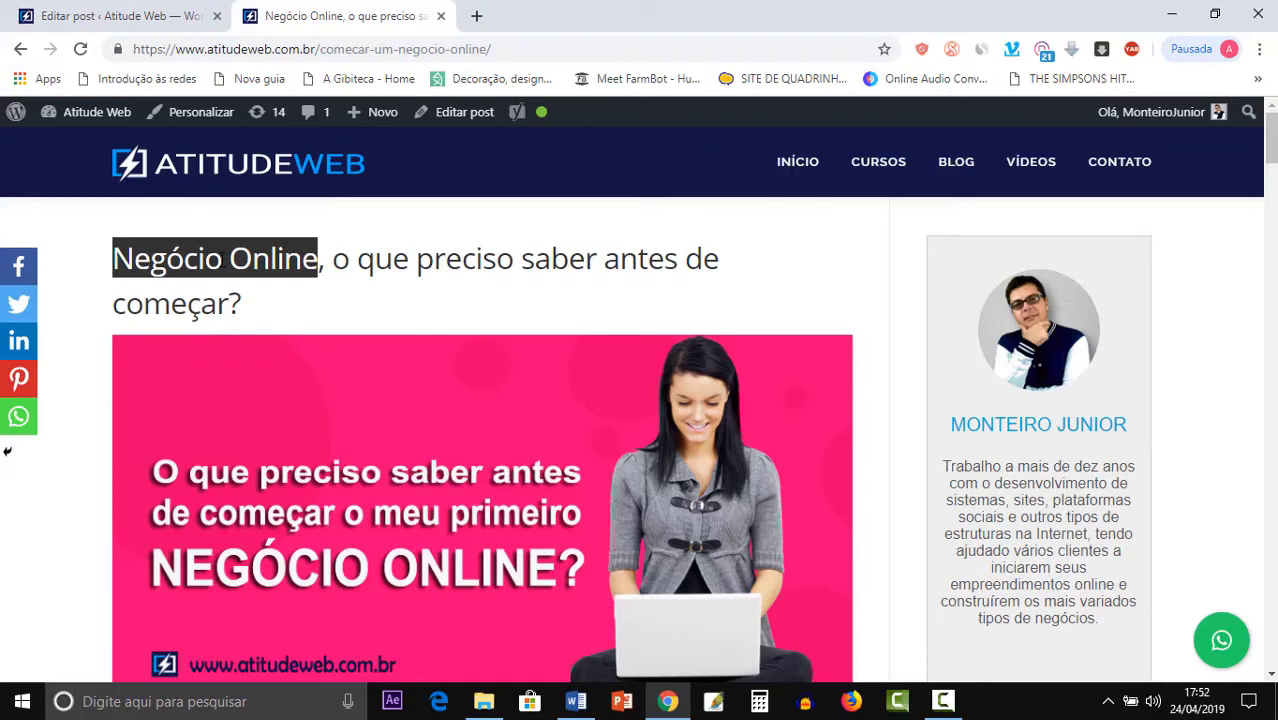
{"action": "left_click", "coordinate": [397, 283]}
{"action": "left_click_drag", "start_coordinate": [118, 258], "coordinate": [294, 297]}
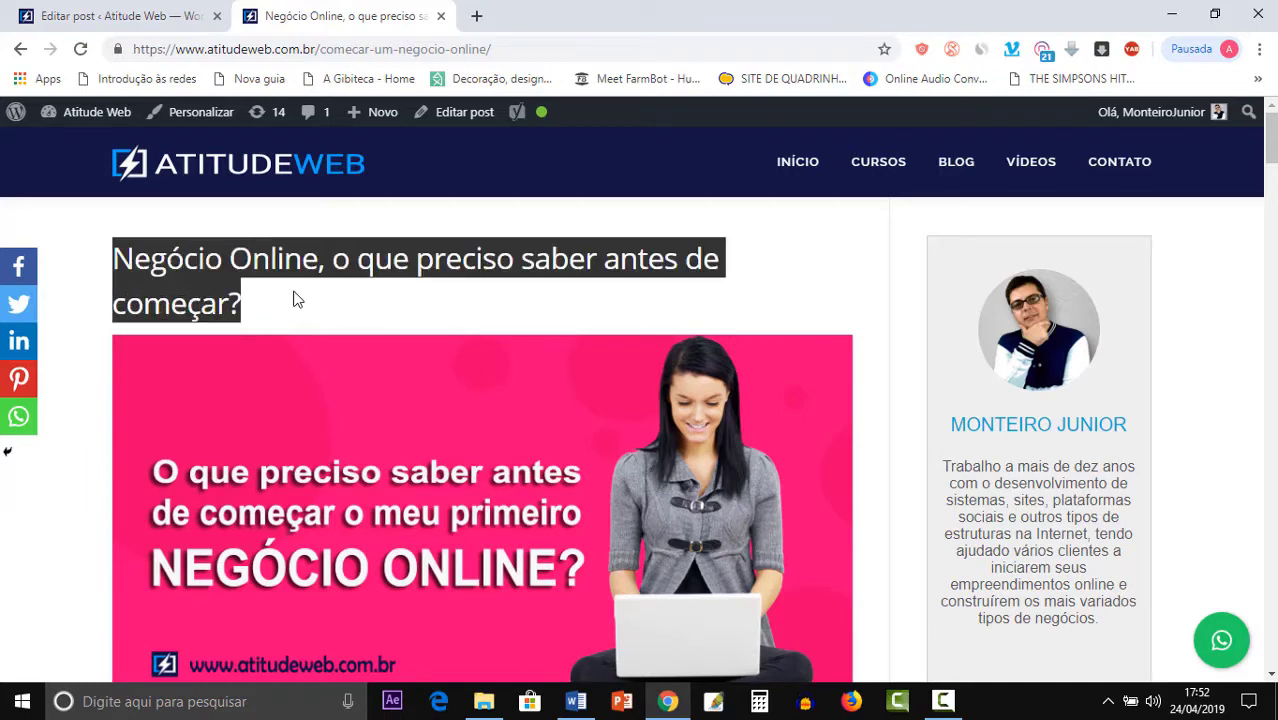
{"action": "left_click", "coordinate": [319, 268]}
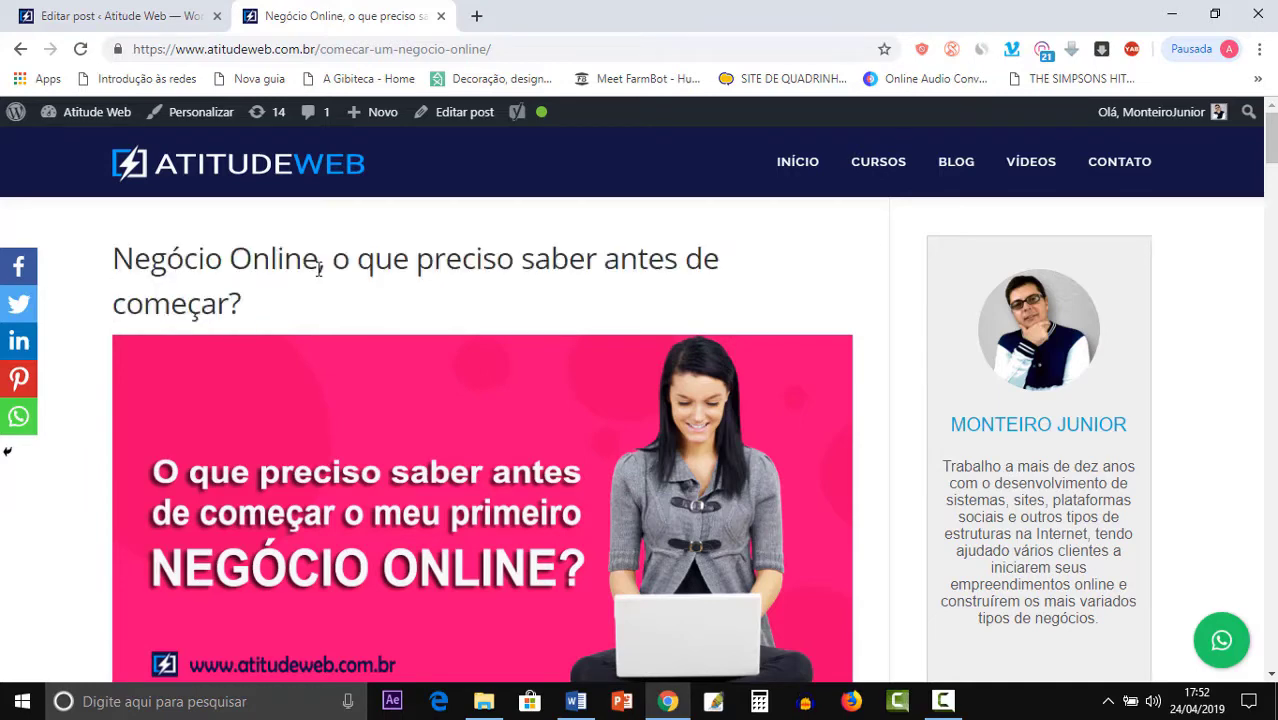
{"action": "left_click_drag", "start_coordinate": [321, 265], "coordinate": [112, 263]}
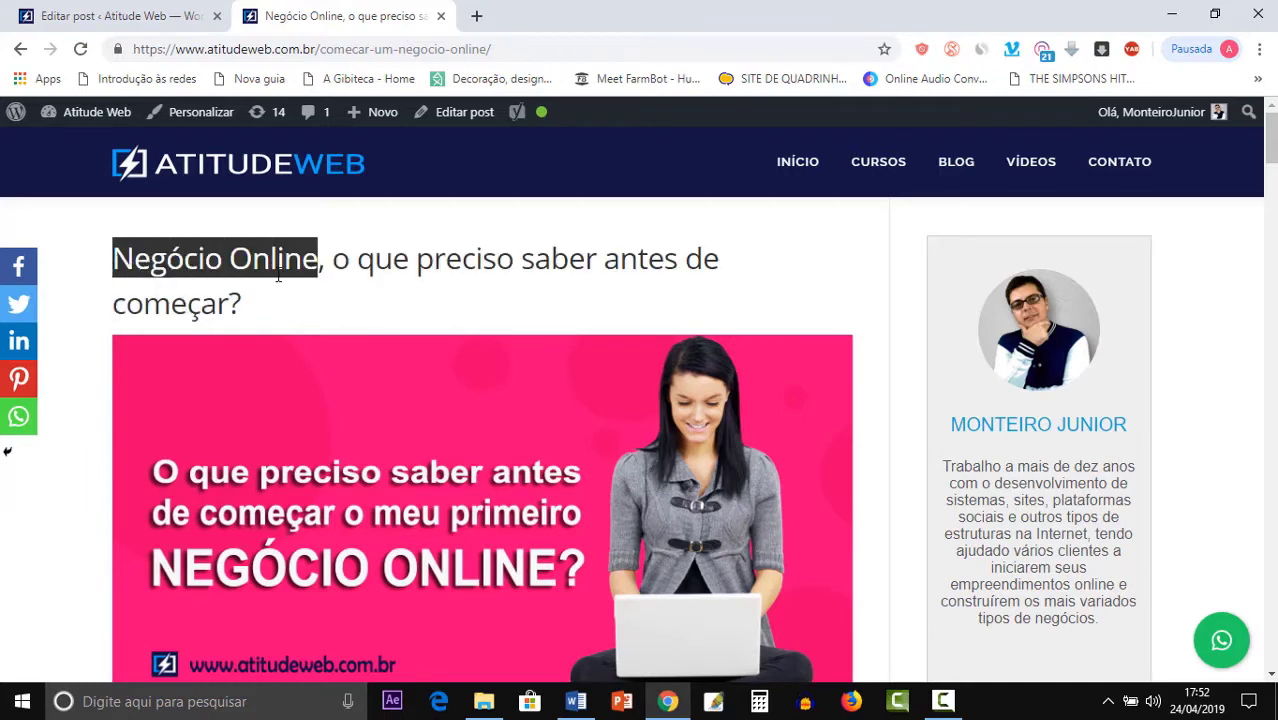
Highlight the keyword "negócio online" in the opening paragraph, and return to highlight it in the article title.
{"action": "scroll", "coordinate": [316, 298], "scroll_direction": "down", "scroll_amount": 5}
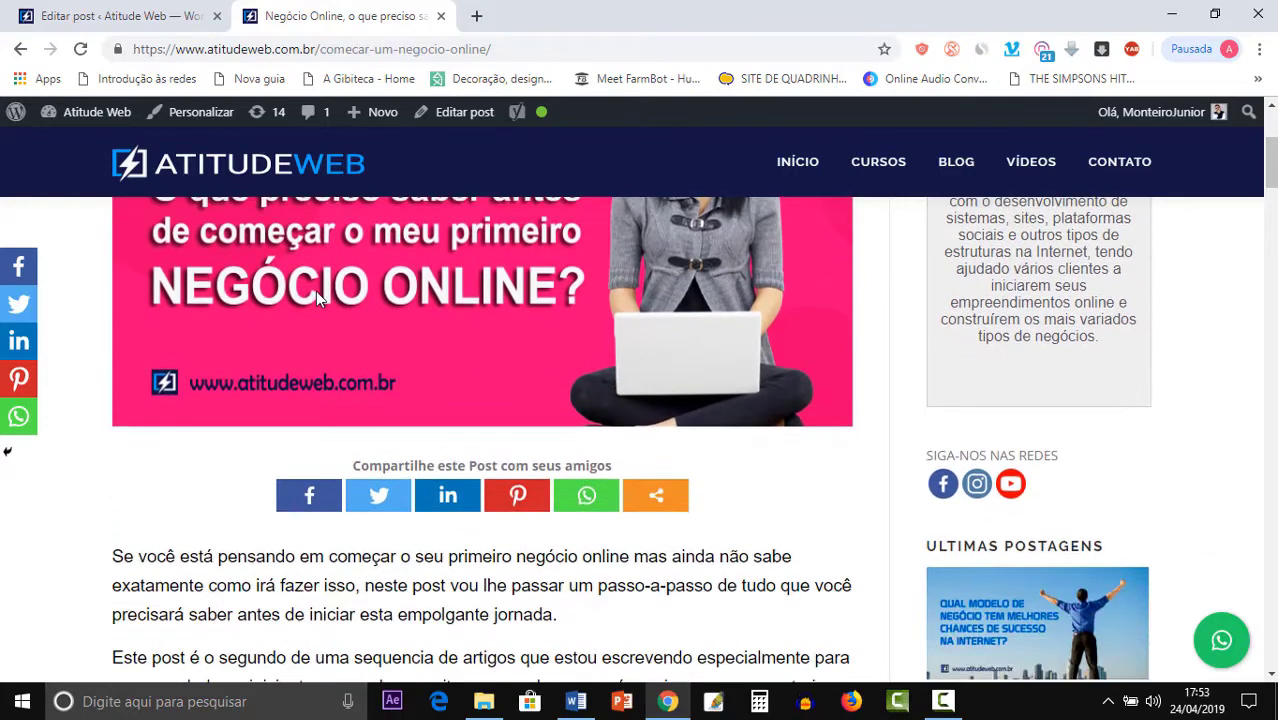
{"action": "scroll", "coordinate": [316, 291], "scroll_direction": "down", "scroll_amount": 1}
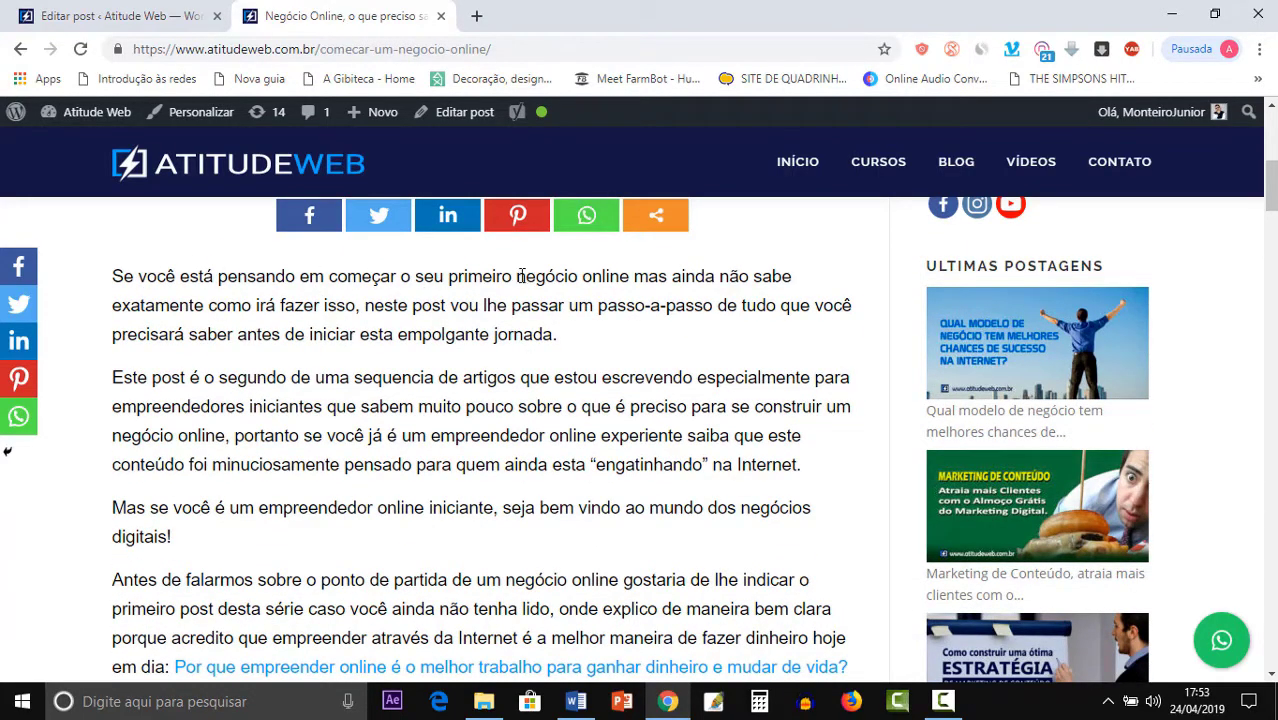
{"action": "left_click_drag", "start_coordinate": [516, 277], "coordinate": [628, 278]}
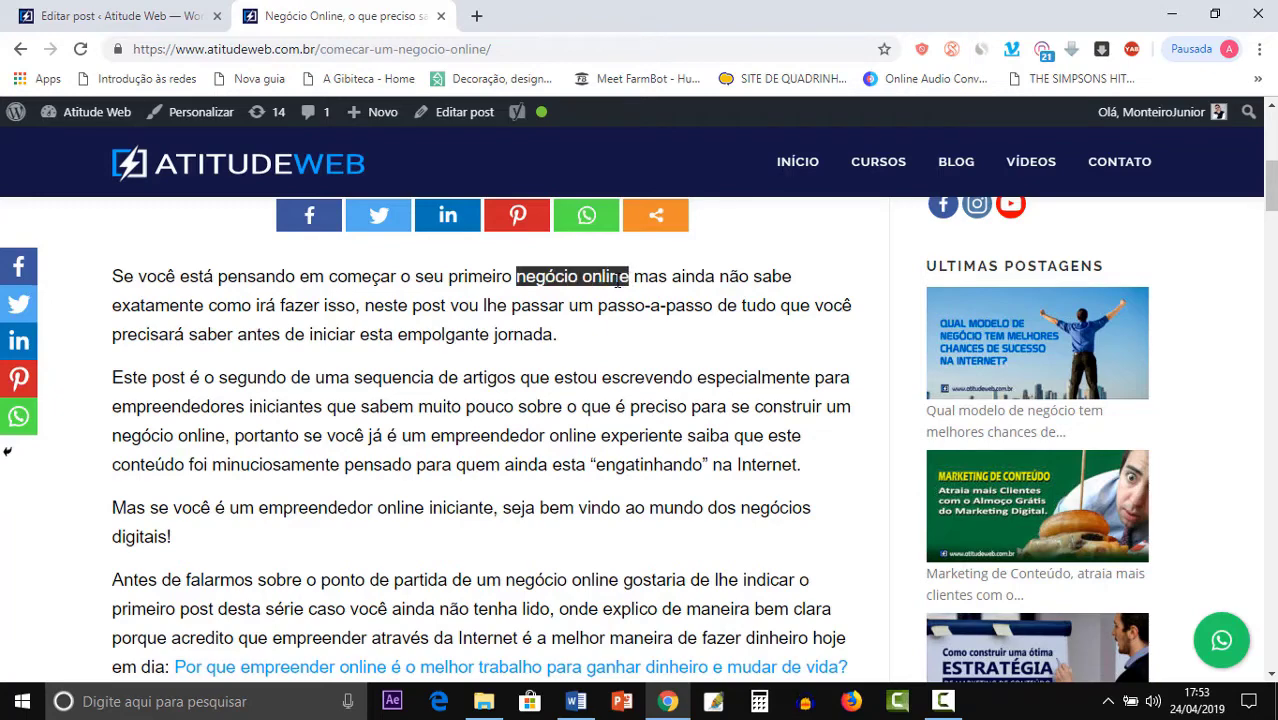
{"action": "scroll", "coordinate": [610, 330], "scroll_direction": "up", "scroll_amount": 1}
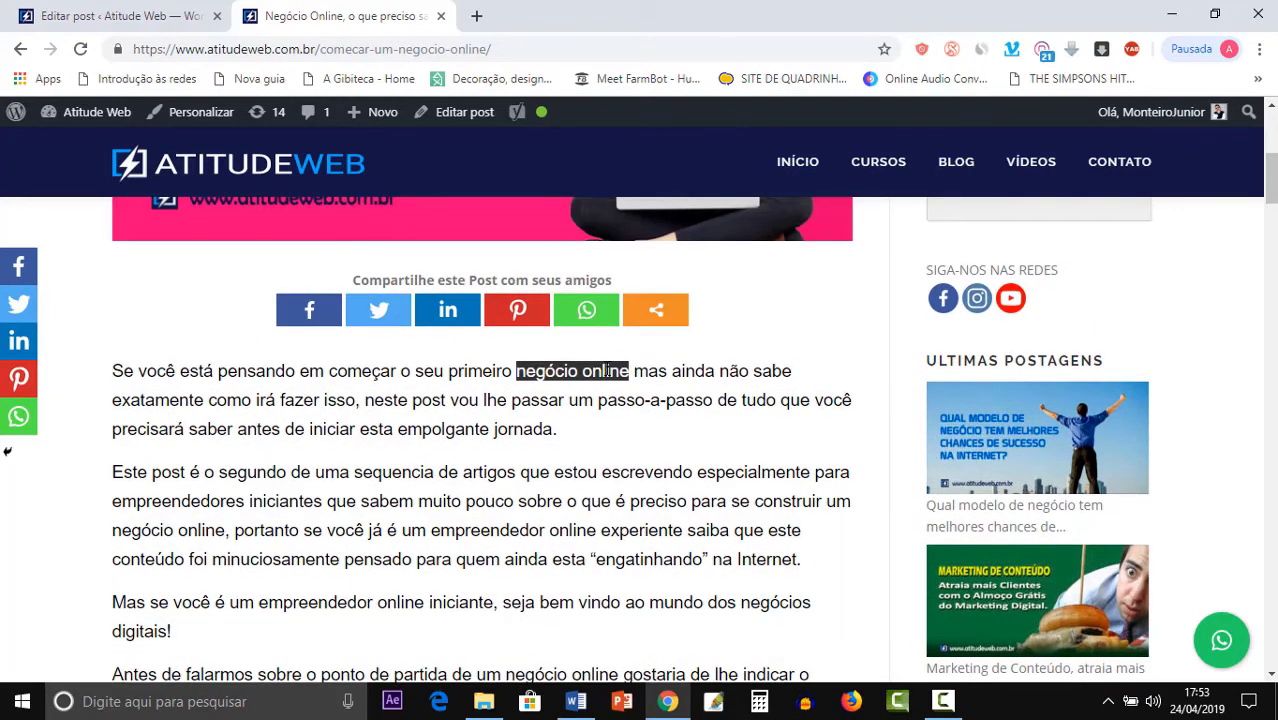
{"action": "scroll", "coordinate": [604, 369], "scroll_direction": "up", "scroll_amount": 5}
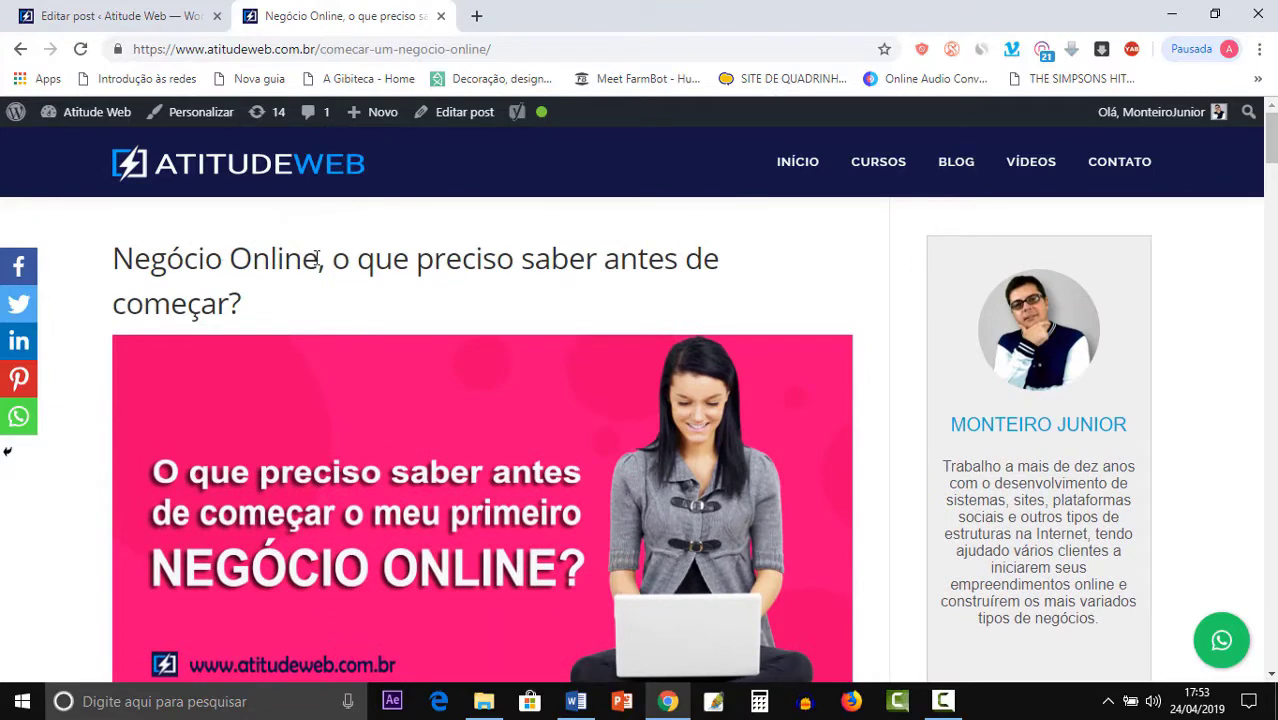
{"action": "left_click_drag", "start_coordinate": [318, 258], "coordinate": [113, 258]}
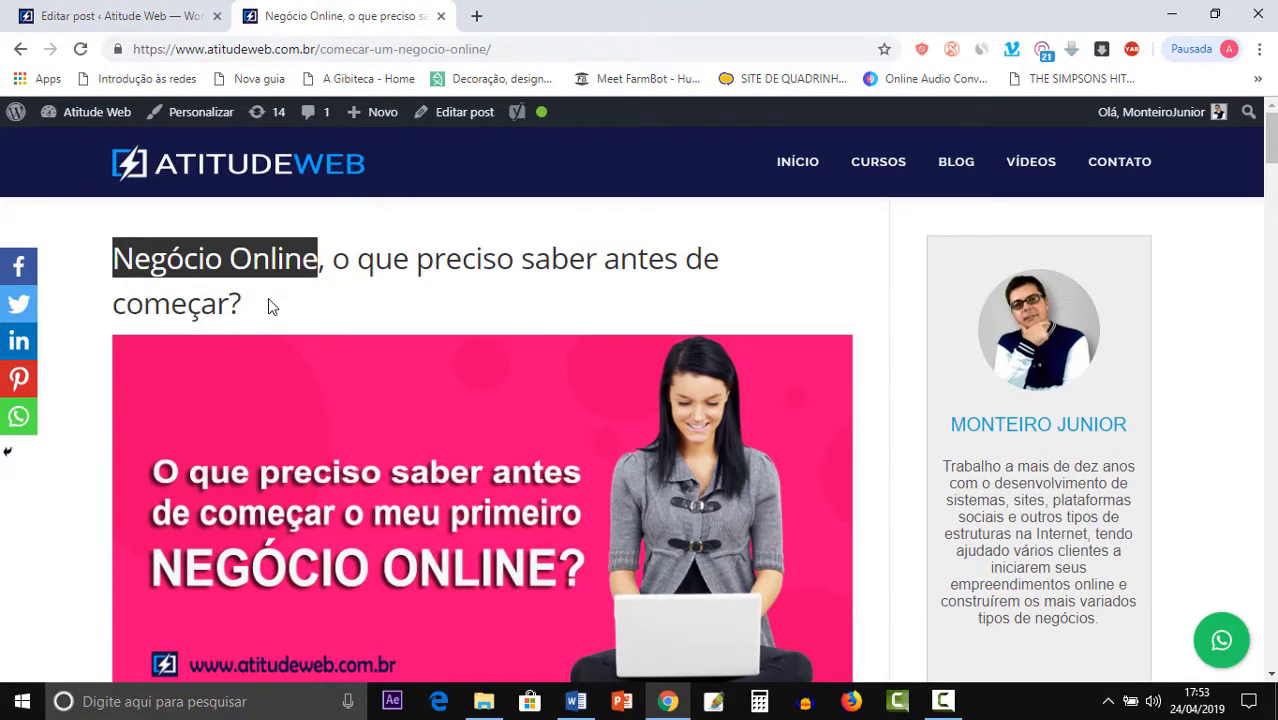
Highlight the link "Por que empreender online é o melhor trabalho para ganhar dinheiro e mudar de vida?" and clear the highlight.
{"action": "scroll", "coordinate": [291, 328], "scroll_direction": "down", "scroll_amount": 6}
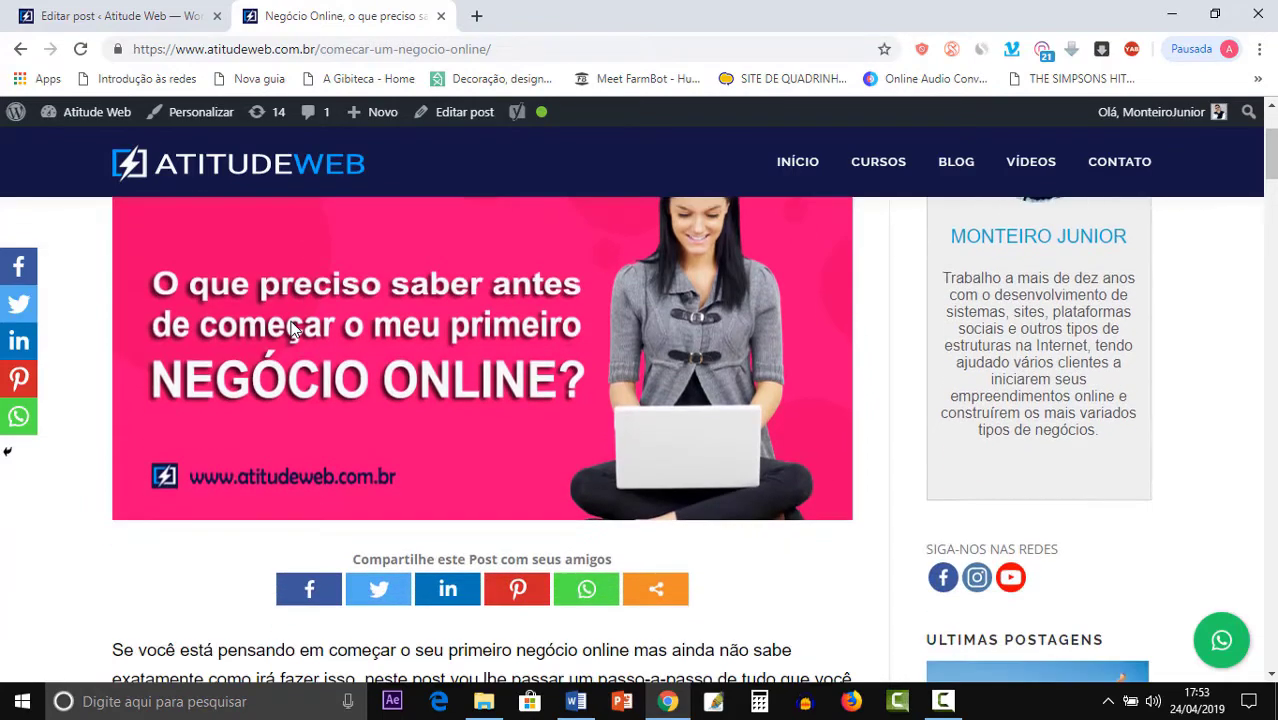
{"action": "scroll", "coordinate": [295, 335], "scroll_direction": "down", "scroll_amount": 4}
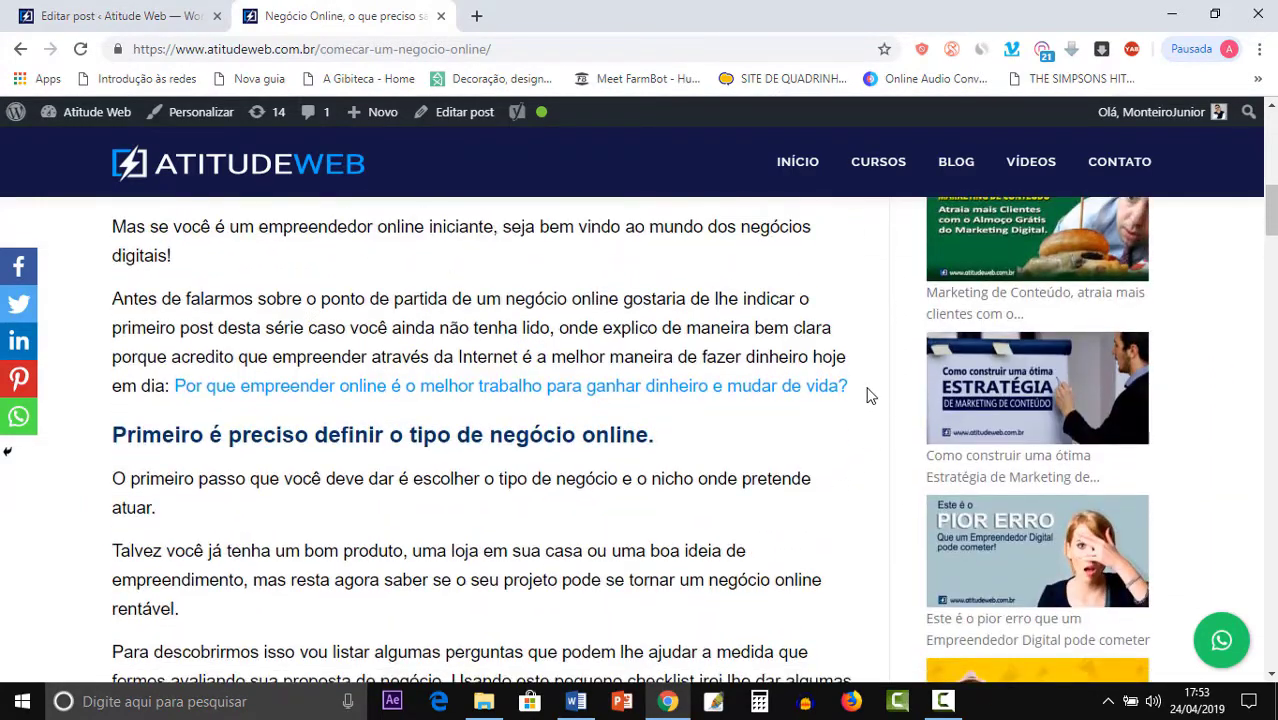
{"action": "left_click_drag", "start_coordinate": [868, 393], "coordinate": [175, 385]}
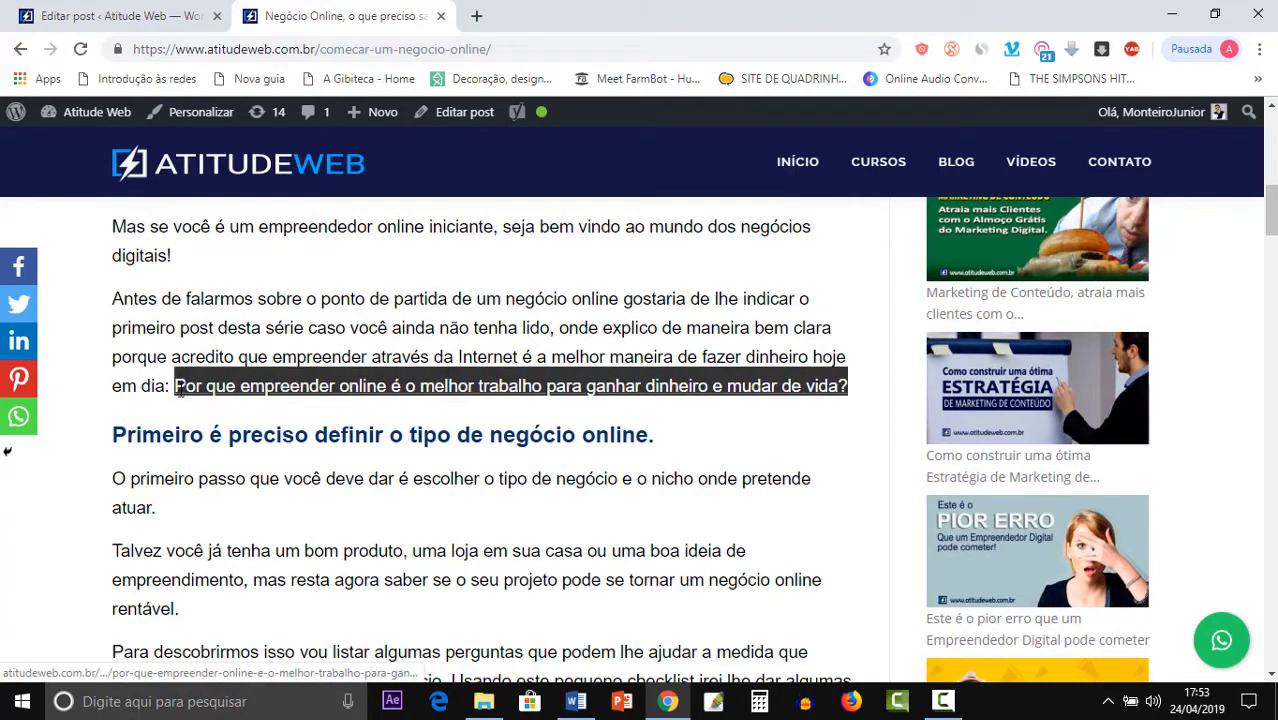
{"action": "left_click", "coordinate": [840, 470]}
Highlight the published section heading "Primeiro é preciso definir o tipo de negócio online." and inspect its page element with Inspecionar.
{"action": "scroll", "coordinate": [756, 449], "scroll_direction": "down", "scroll_amount": 1}
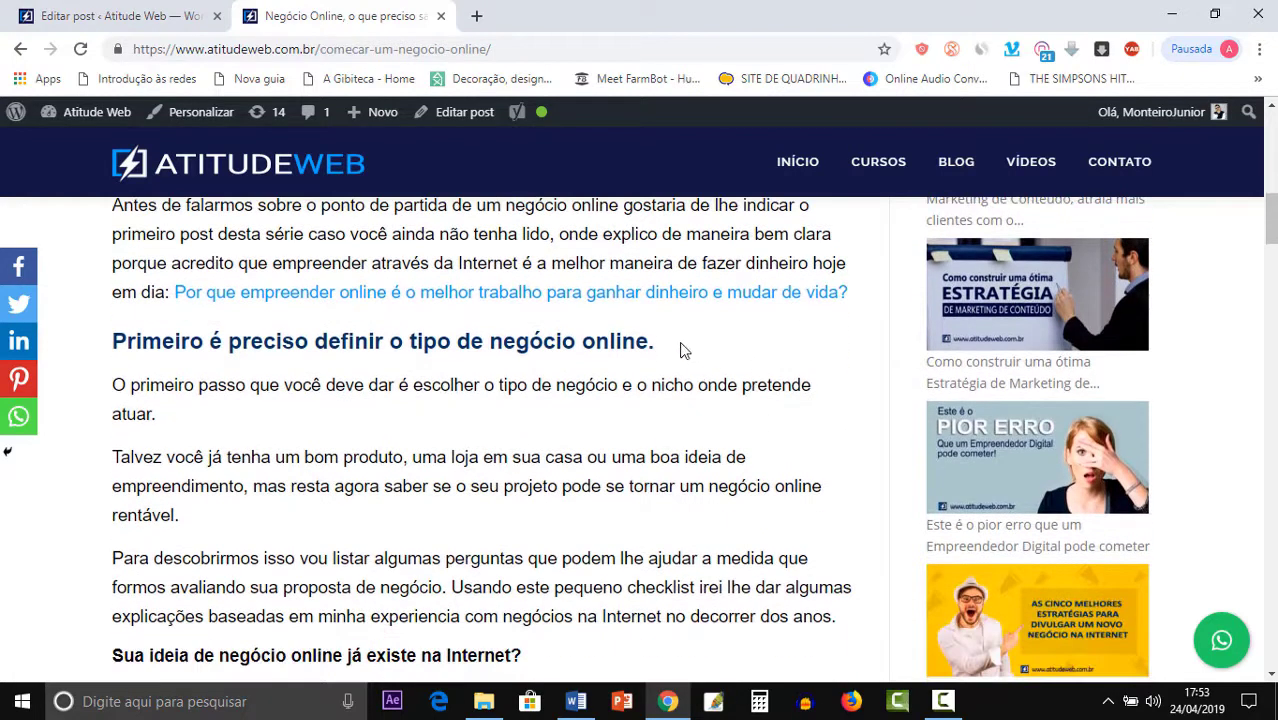
{"action": "left_click_drag", "start_coordinate": [680, 342], "coordinate": [116, 350]}
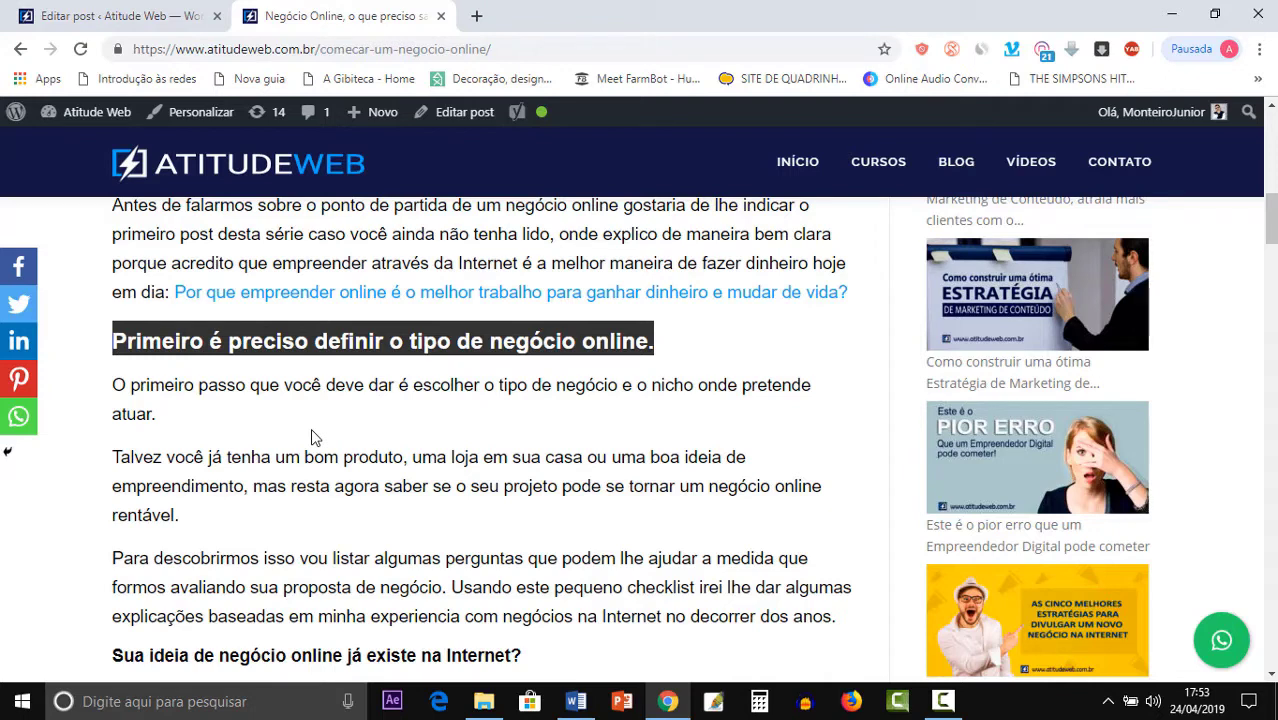
{"action": "scroll", "coordinate": [317, 434], "scroll_direction": "up", "scroll_amount": 1}
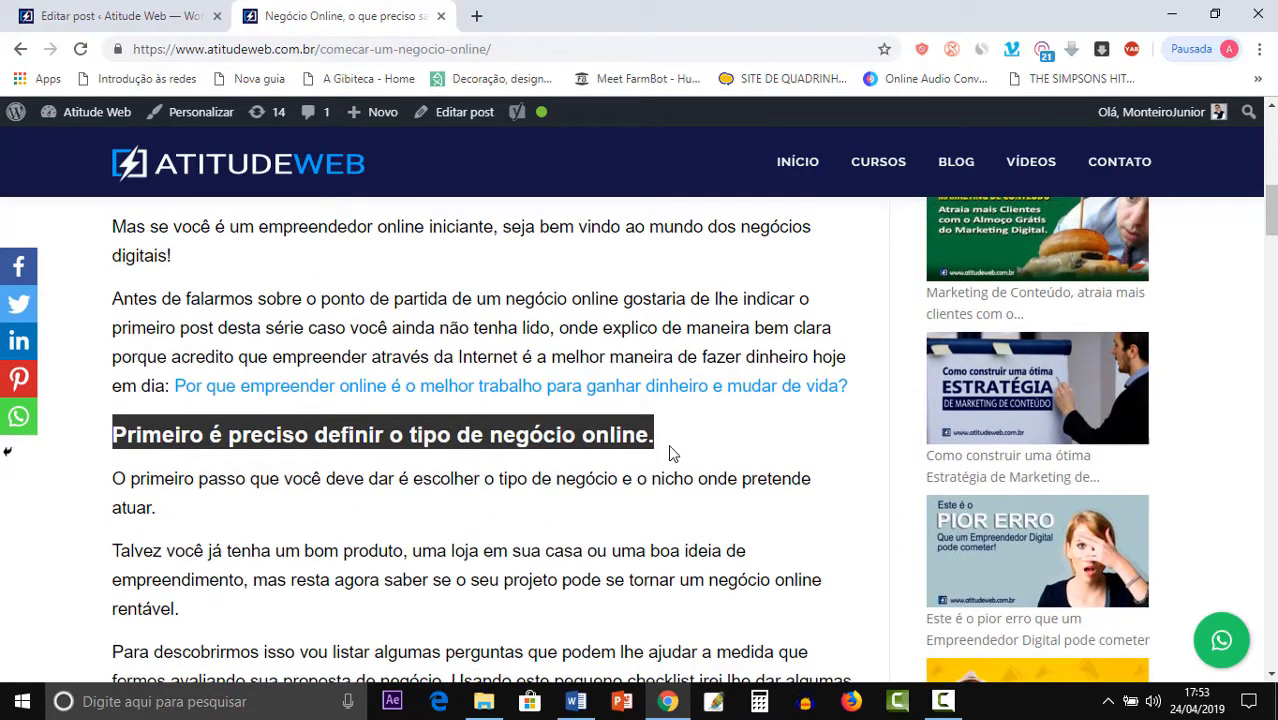
{"action": "right_click", "coordinate": [556, 440]}
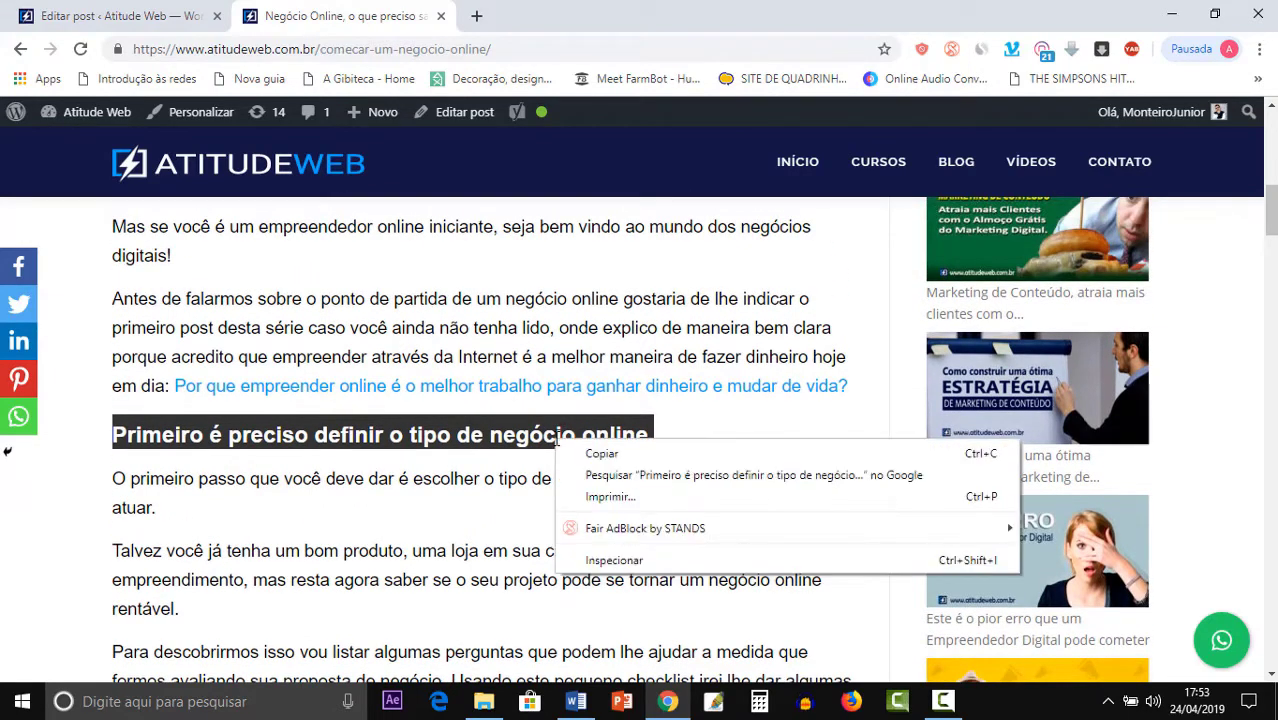
{"action": "left_click", "coordinate": [616, 564]}
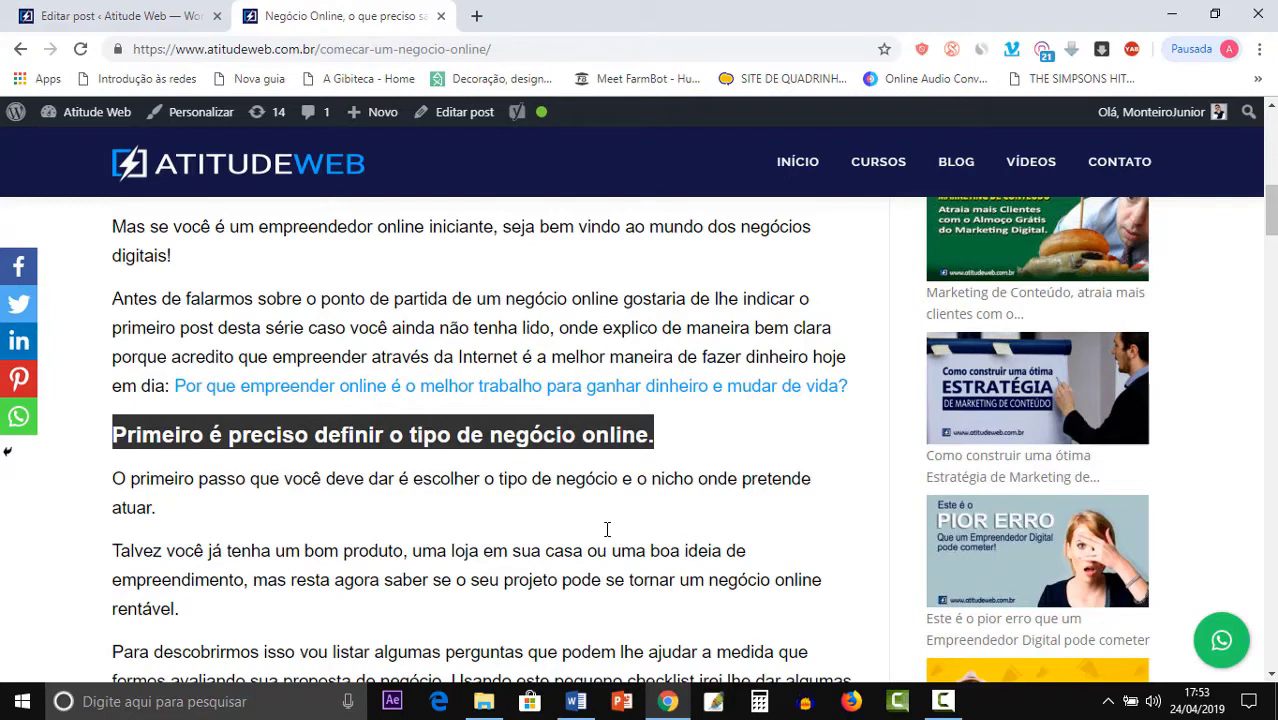
Select the h2 element enclosing the heading "Primeiro é preciso definir o tipo de negócio online." in the page code, and highlight the published article title.
{"action": "key", "text": "ctrl+shift+i"}
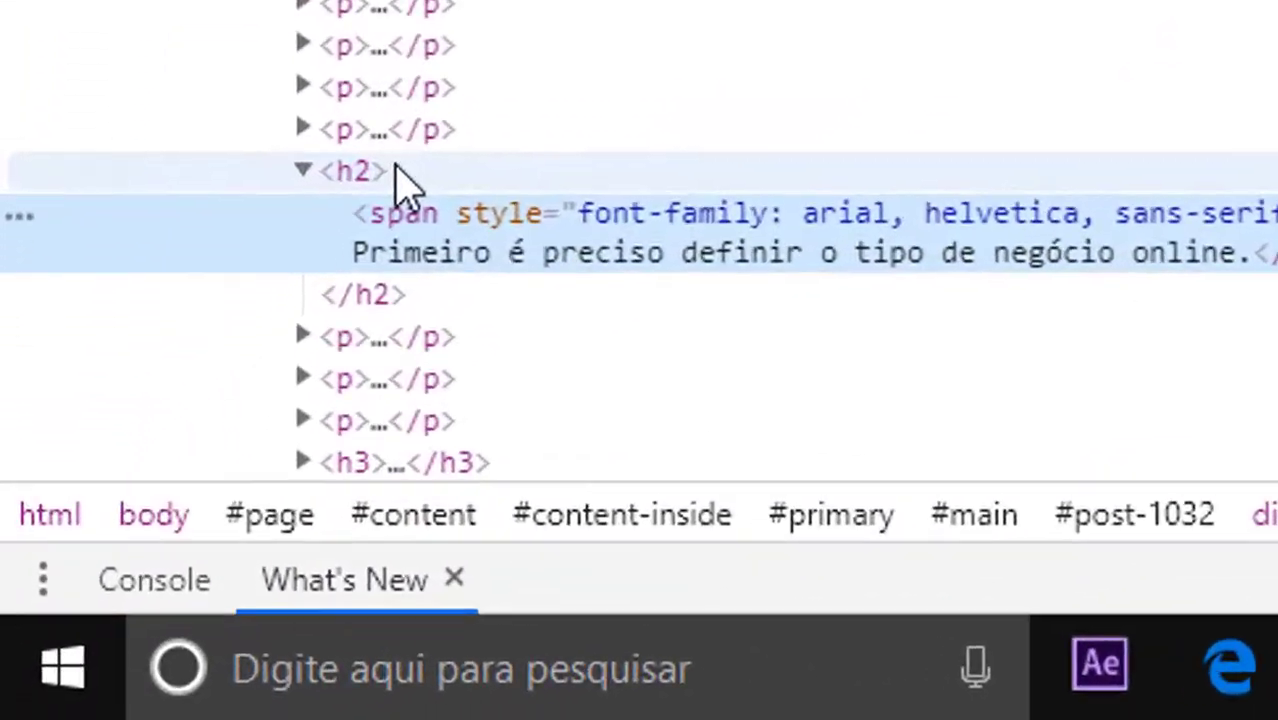
{"action": "left_click", "coordinate": [140, 525]}
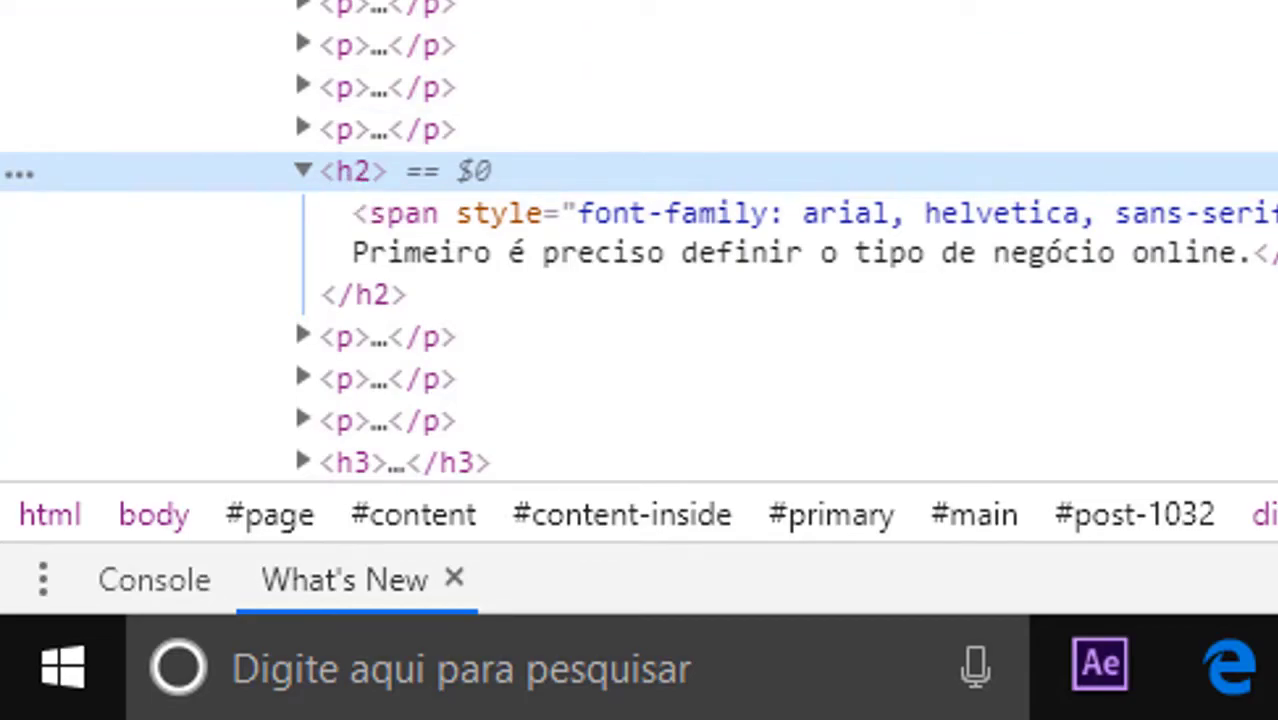
{"action": "scroll", "coordinate": [745, 337], "scroll_direction": "up", "scroll_amount": 5}
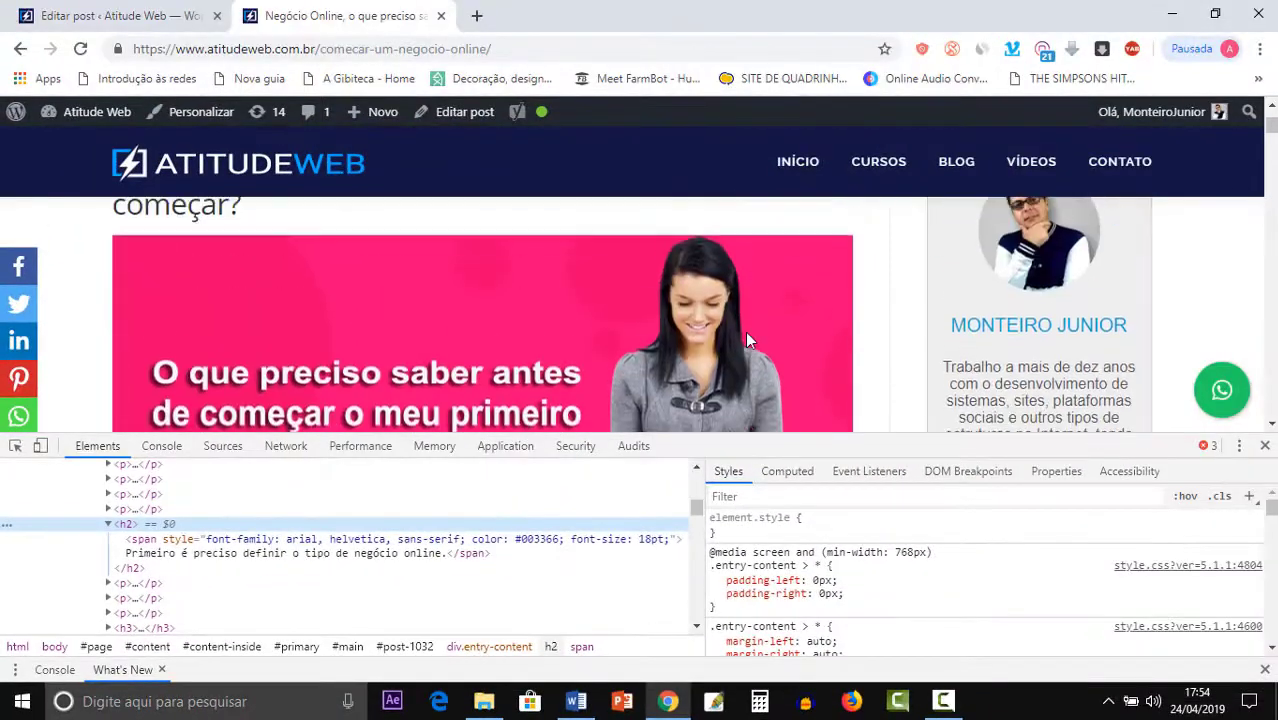
{"action": "scroll", "coordinate": [745, 331], "scroll_direction": "up", "scroll_amount": 1}
{"action": "left_click_drag", "start_coordinate": [245, 303], "coordinate": [111, 258]}
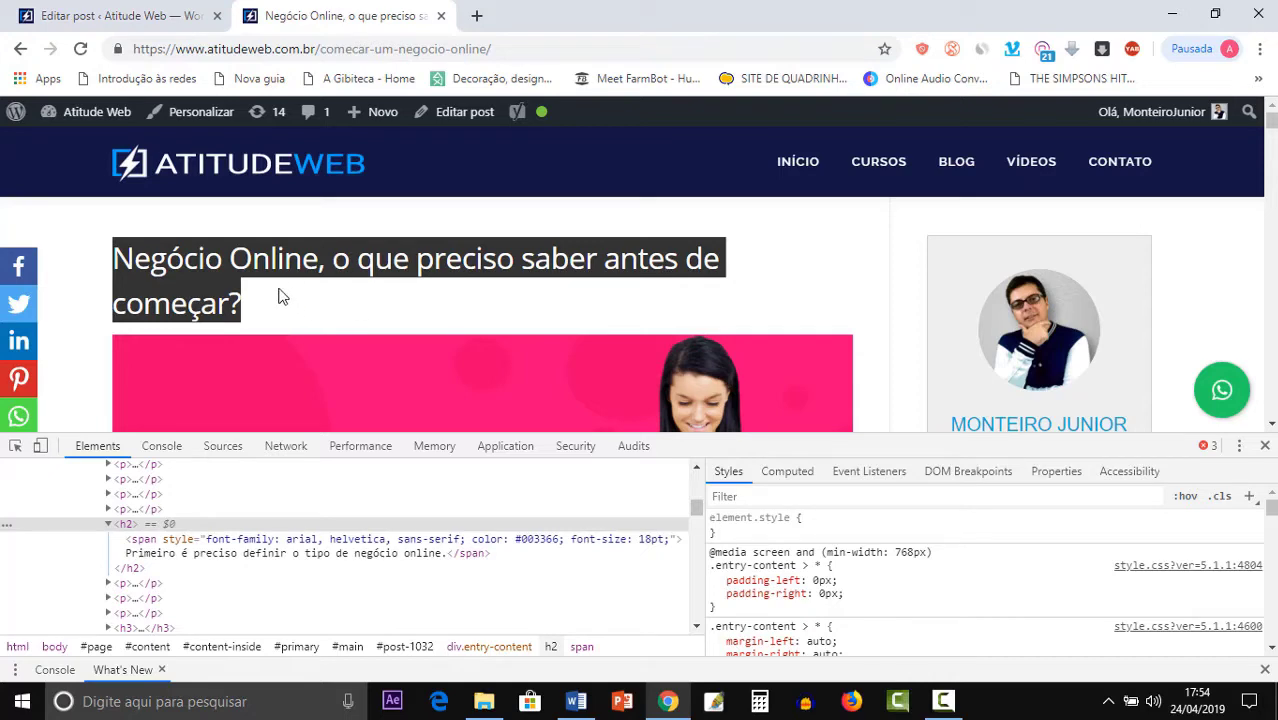
Switch to the post editor and highlight the post title and the heading "Primeiro é preciso definir o tipo de negócio online.".
{"action": "left_click", "coordinate": [157, 16]}
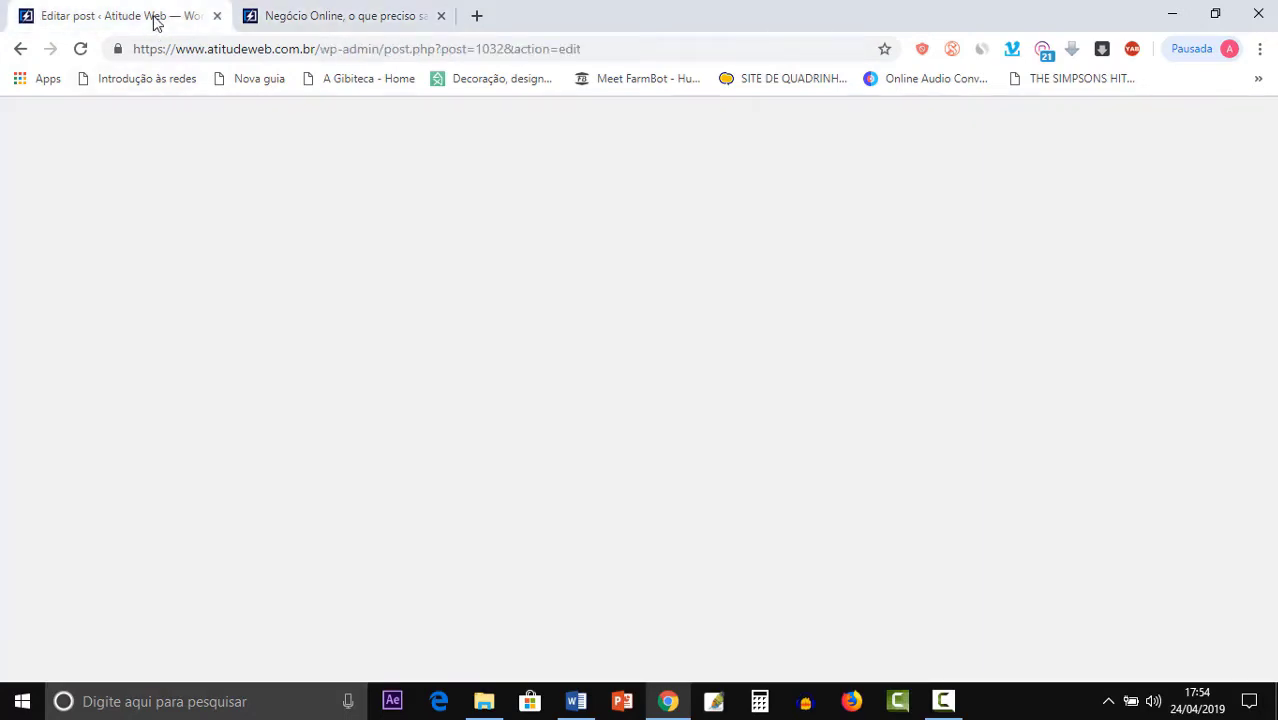
{"action": "scroll", "coordinate": [357, 212], "scroll_direction": "up", "scroll_amount": 3}
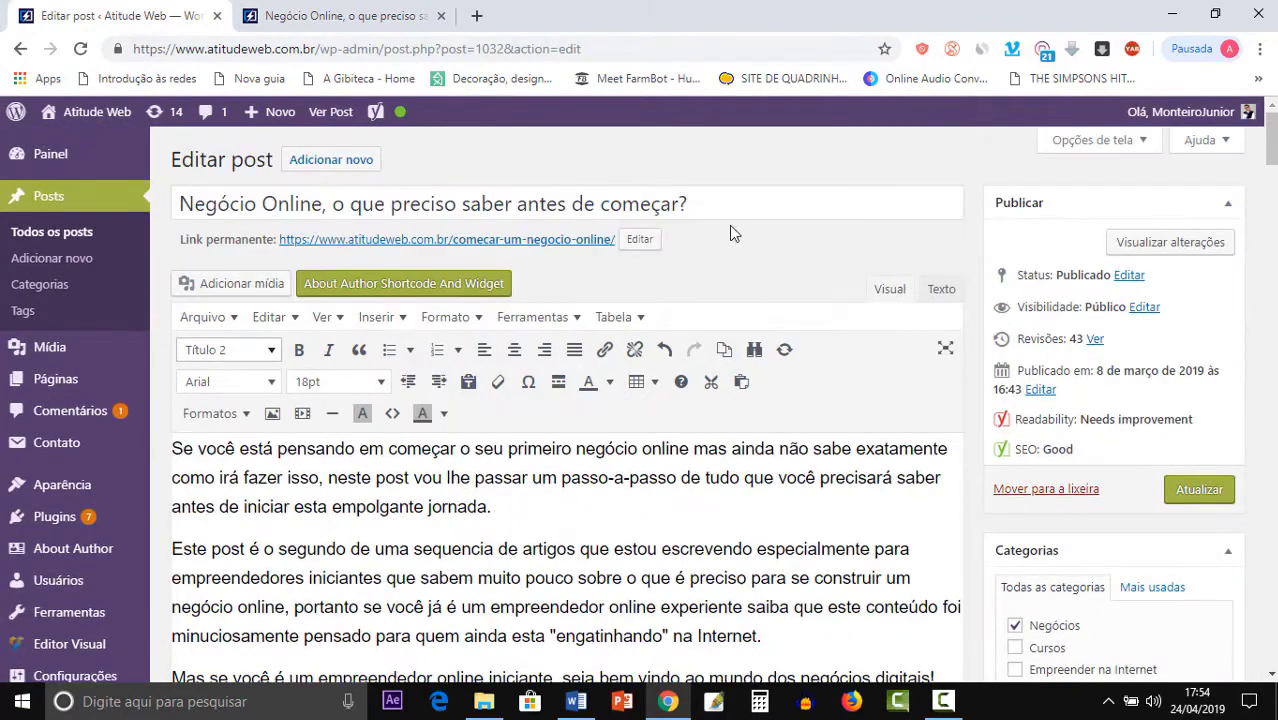
{"action": "left_click", "coordinate": [684, 203]}
{"action": "left_click_drag", "start_coordinate": [684, 203], "coordinate": [126, 201]}
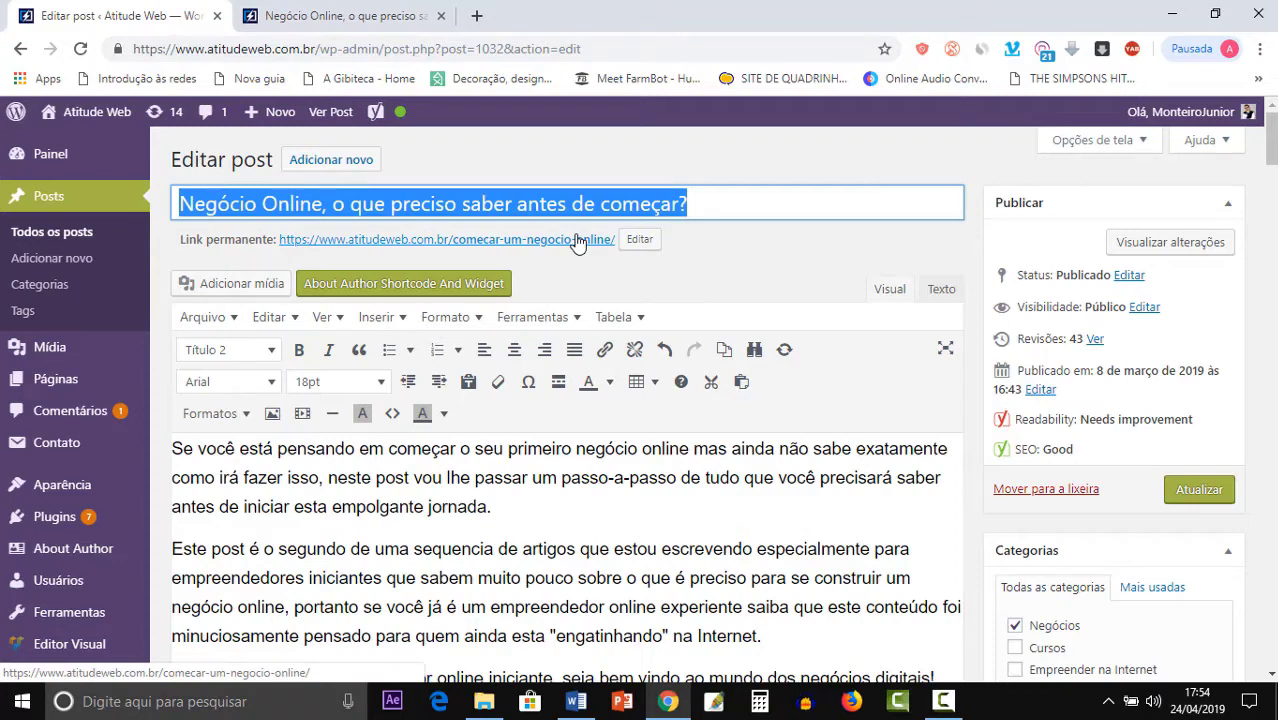
{"action": "scroll", "coordinate": [633, 445], "scroll_direction": "down", "scroll_amount": 5}
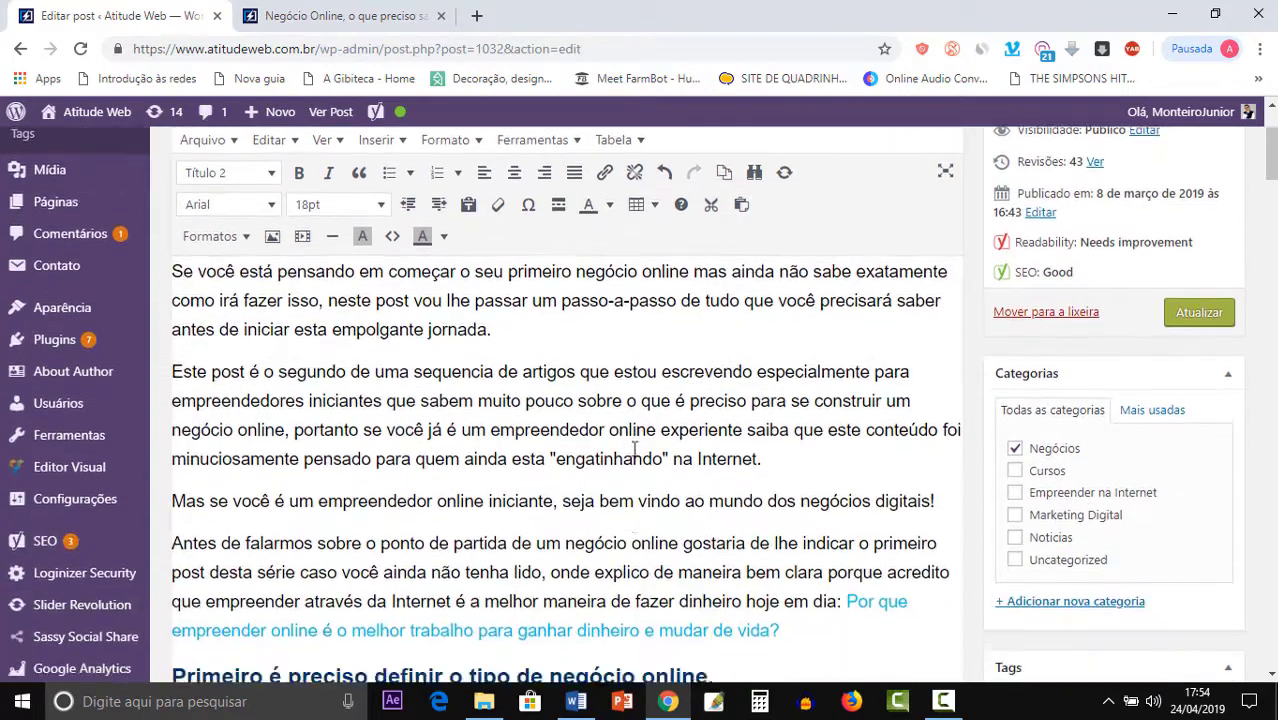
{"action": "left_click_drag", "start_coordinate": [722, 479], "coordinate": [168, 477]}
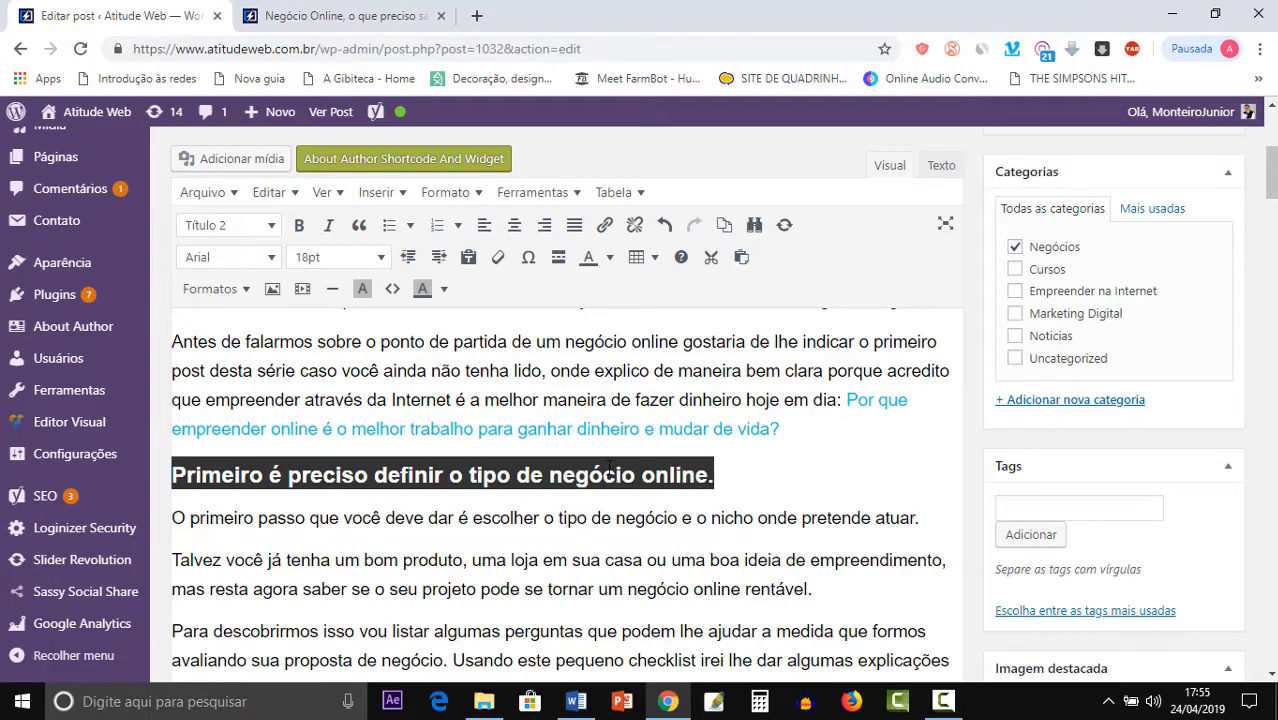
Return to the published article, highlight the heading "Primeiro é preciso definir o tipo de negócio online." and clear the highlight.
{"action": "left_click", "coordinate": [340, 16]}
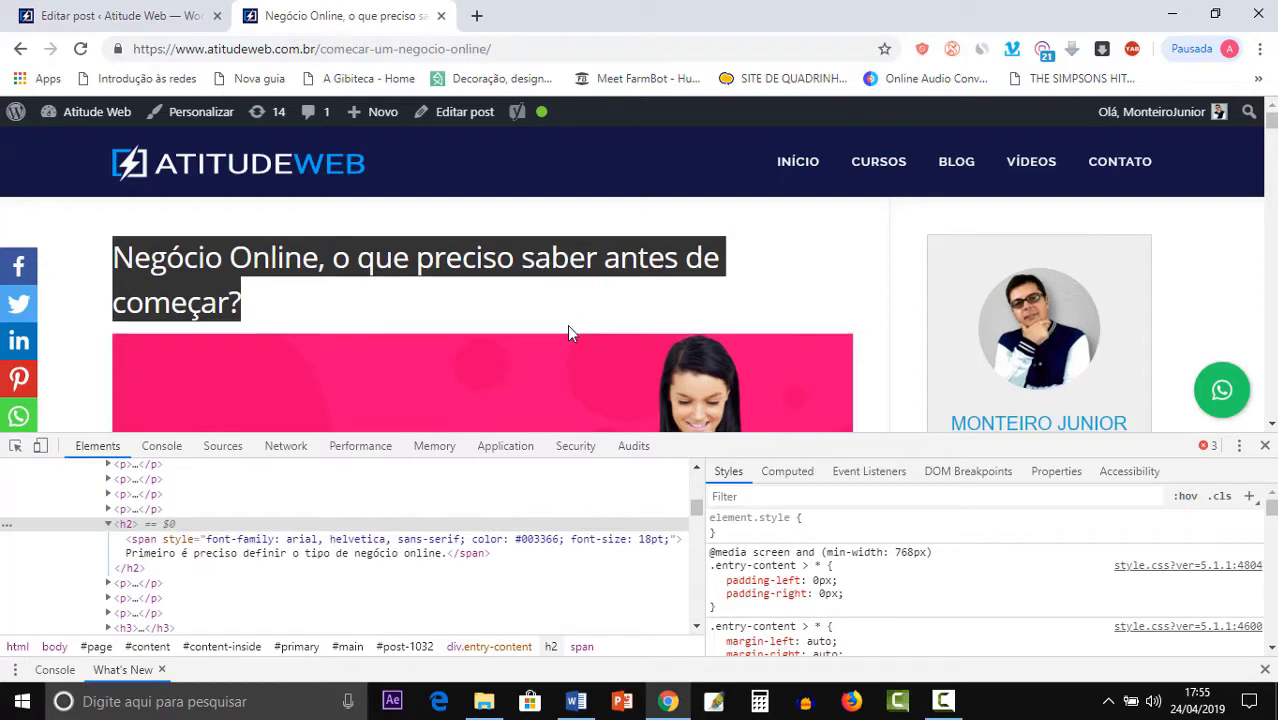
{"action": "scroll", "coordinate": [567, 330], "scroll_direction": "down", "scroll_amount": 6}
{"action": "scroll", "coordinate": [570, 334], "scroll_direction": "down", "scroll_amount": 8}
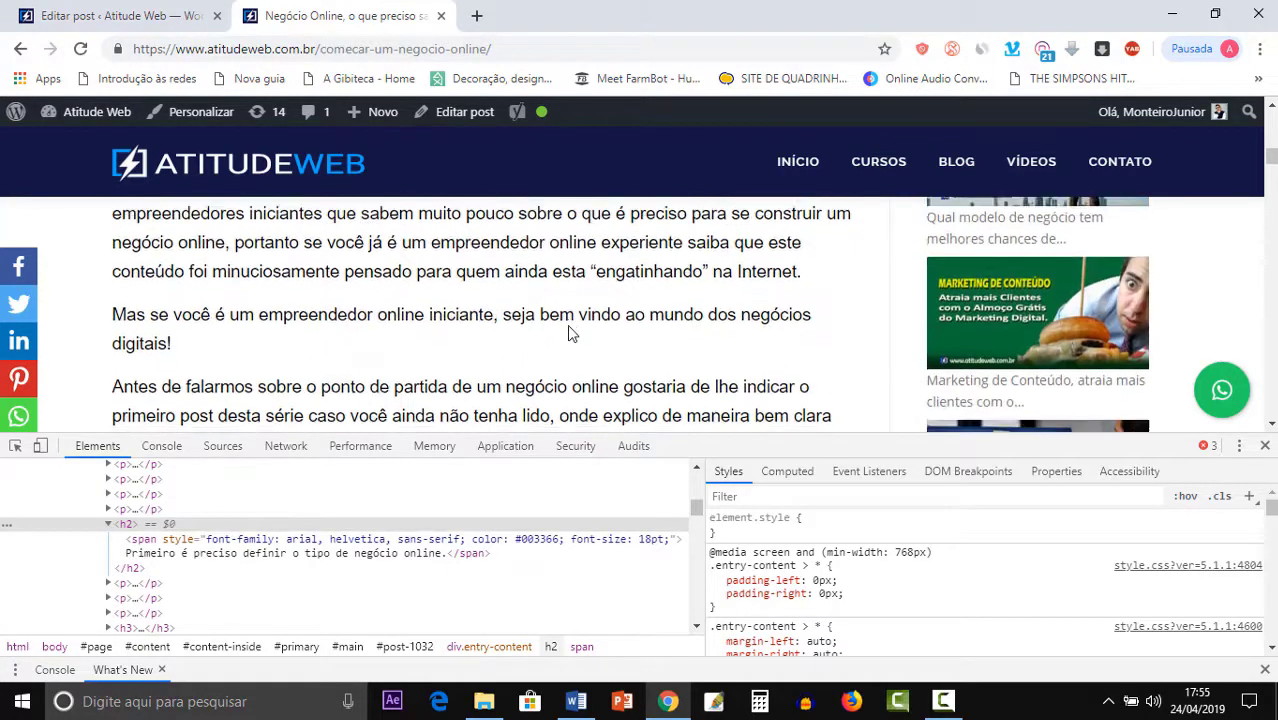
{"action": "scroll", "coordinate": [665, 270], "scroll_direction": "up", "scroll_amount": 1}
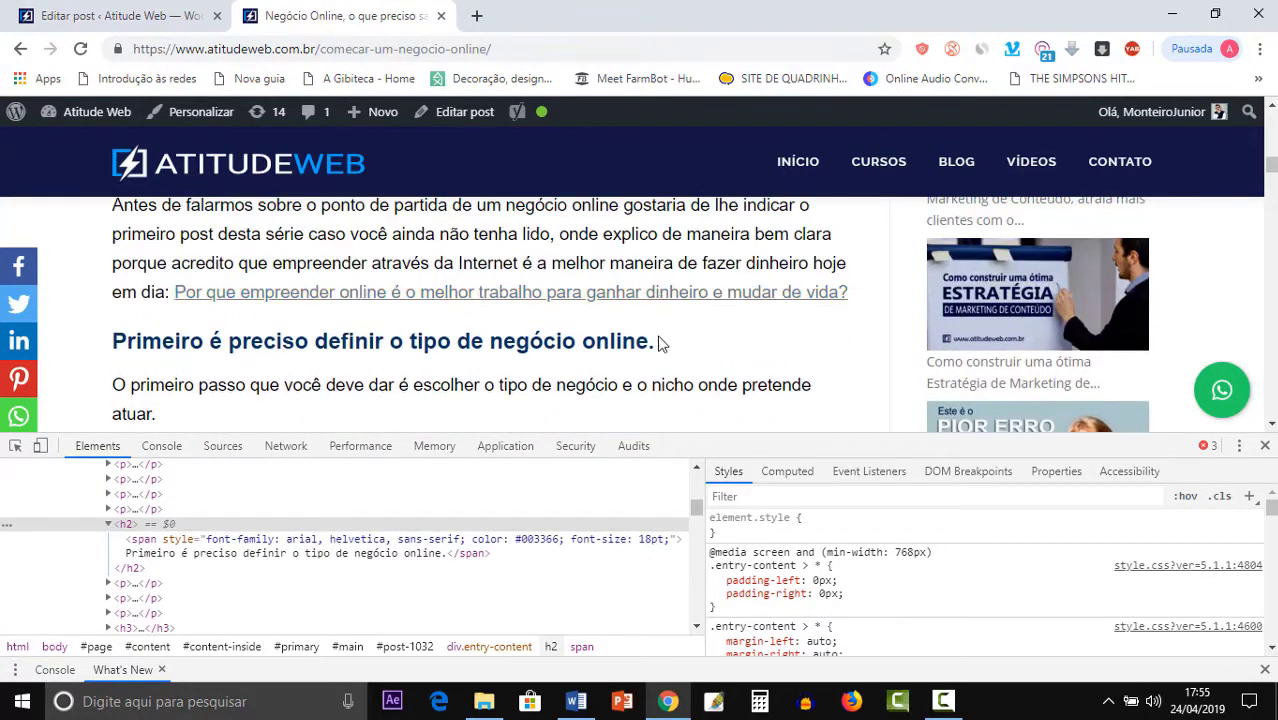
{"action": "left_click_drag", "start_coordinate": [658, 341], "coordinate": [110, 350]}
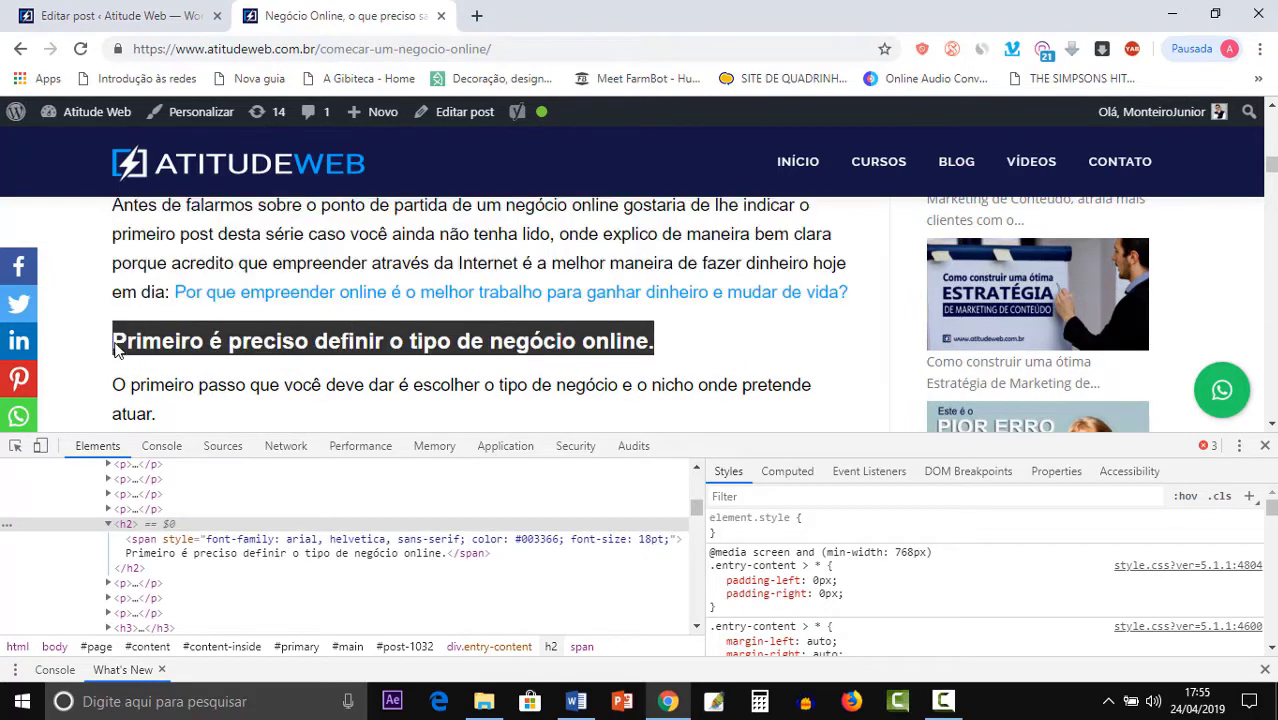
{"action": "left_click", "coordinate": [684, 351]}
Highlight the published subheading "Sua ideia de negócio online já existe na Internet?" and inspect its page element.
{"action": "scroll", "coordinate": [684, 350], "scroll_direction": "down", "scroll_amount": 6}
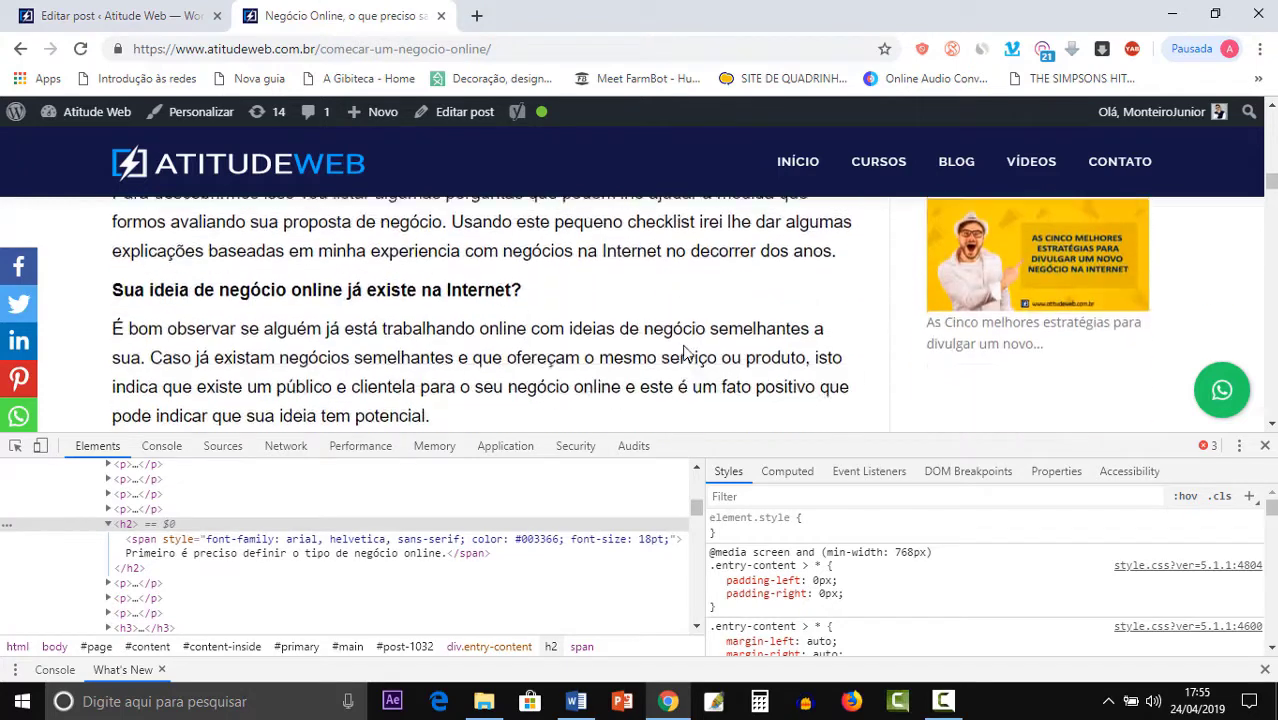
{"action": "scroll", "coordinate": [684, 345], "scroll_direction": "up", "scroll_amount": 2}
{"action": "scroll", "coordinate": [684, 345], "scroll_direction": "down", "scroll_amount": 1}
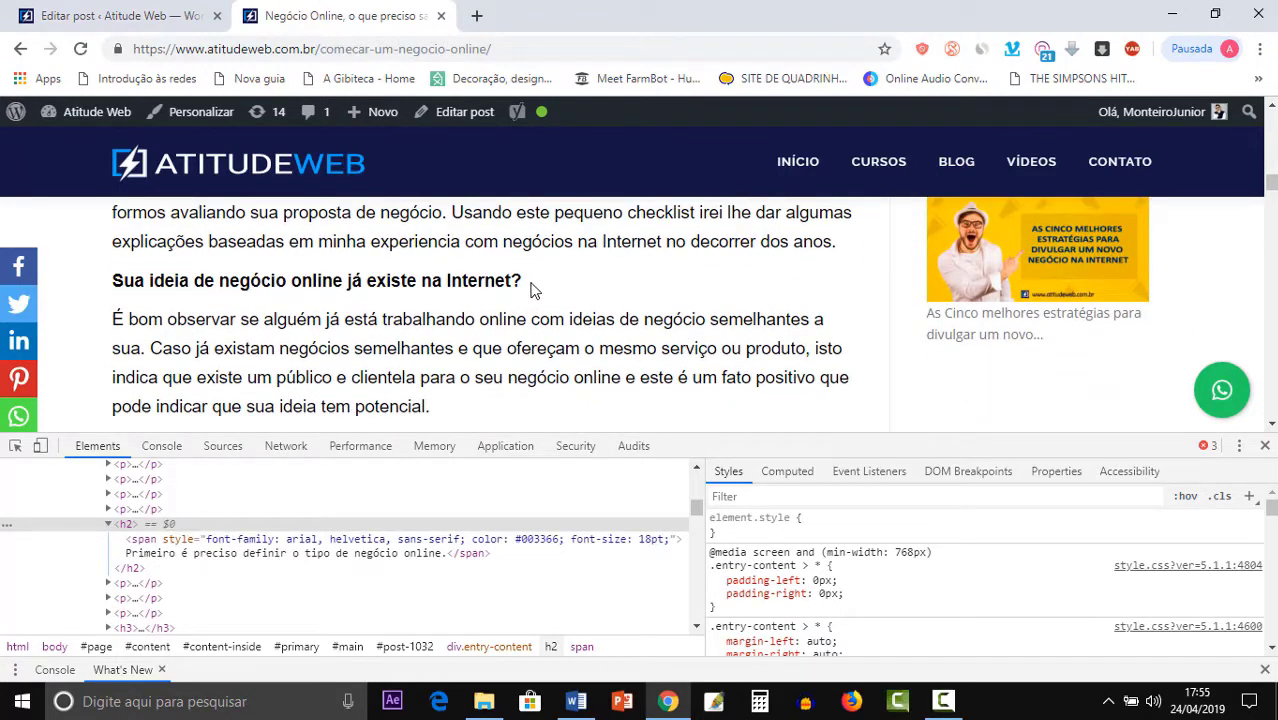
{"action": "left_click_drag", "start_coordinate": [531, 289], "coordinate": [111, 283]}
{"action": "right_click", "coordinate": [139, 287]}
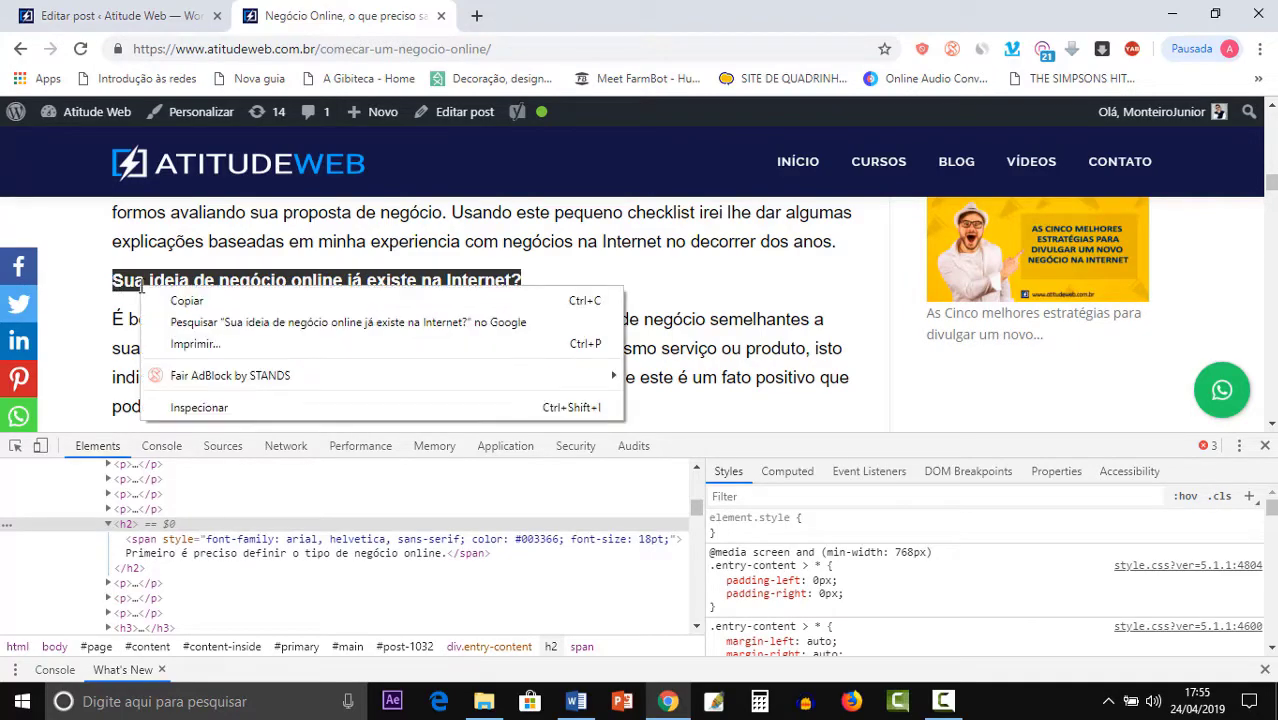
{"action": "left_click", "coordinate": [199, 407]}
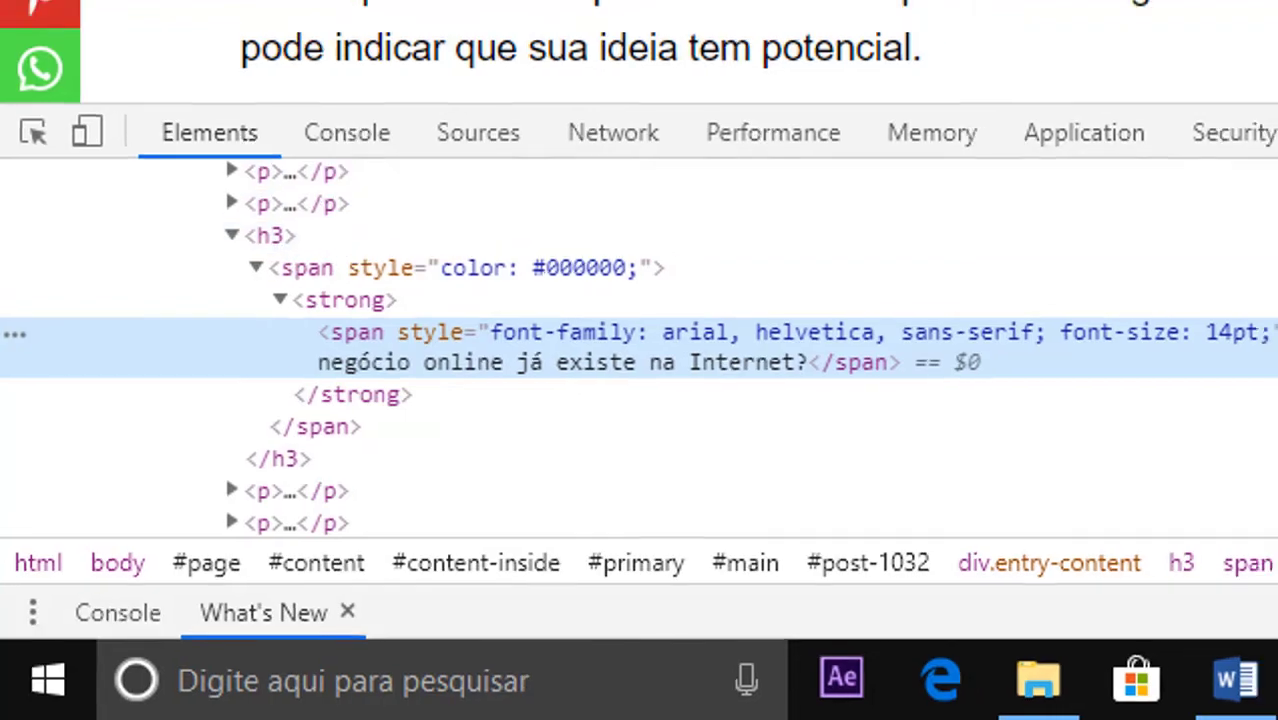
Highlight the published article title, followed by the section heading "Primeiro é preciso definir o tipo de negócio online.".
{"action": "scroll", "coordinate": [542, 316], "scroll_direction": "up", "scroll_amount": 10}
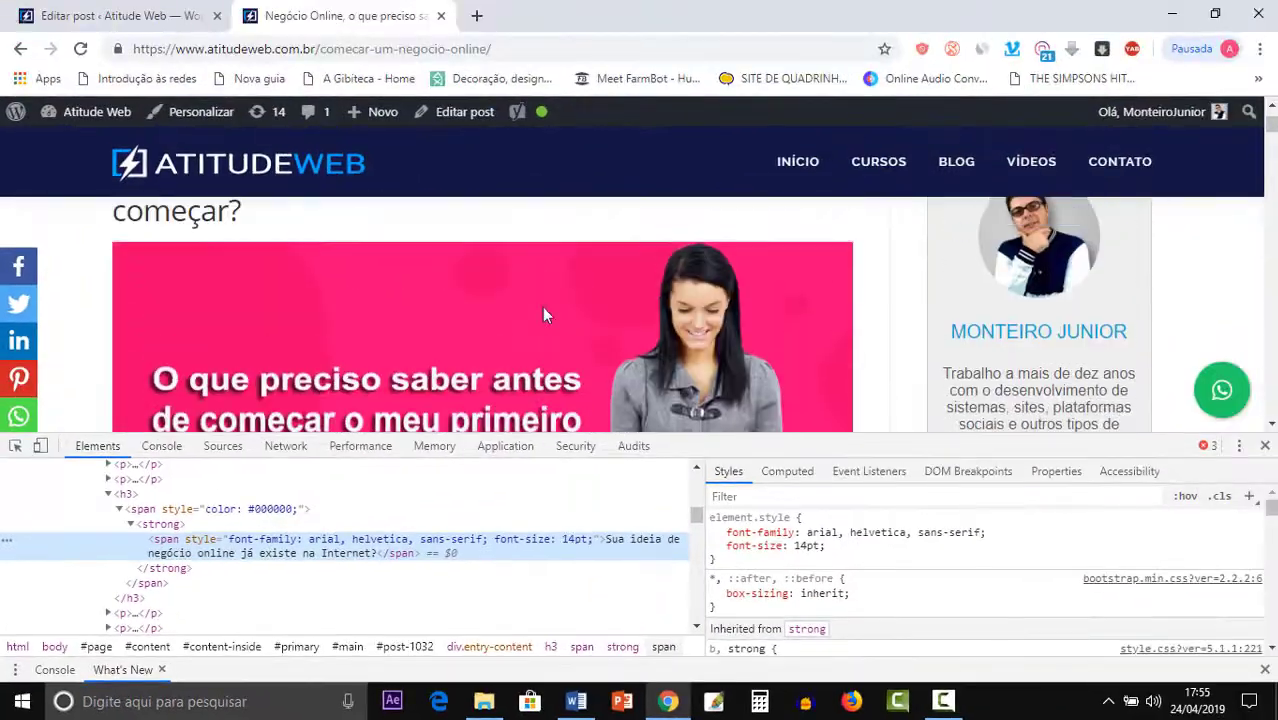
{"action": "scroll", "coordinate": [542, 314], "scroll_direction": "up", "scroll_amount": 1}
{"action": "left_click_drag", "start_coordinate": [252, 302], "coordinate": [114, 258]}
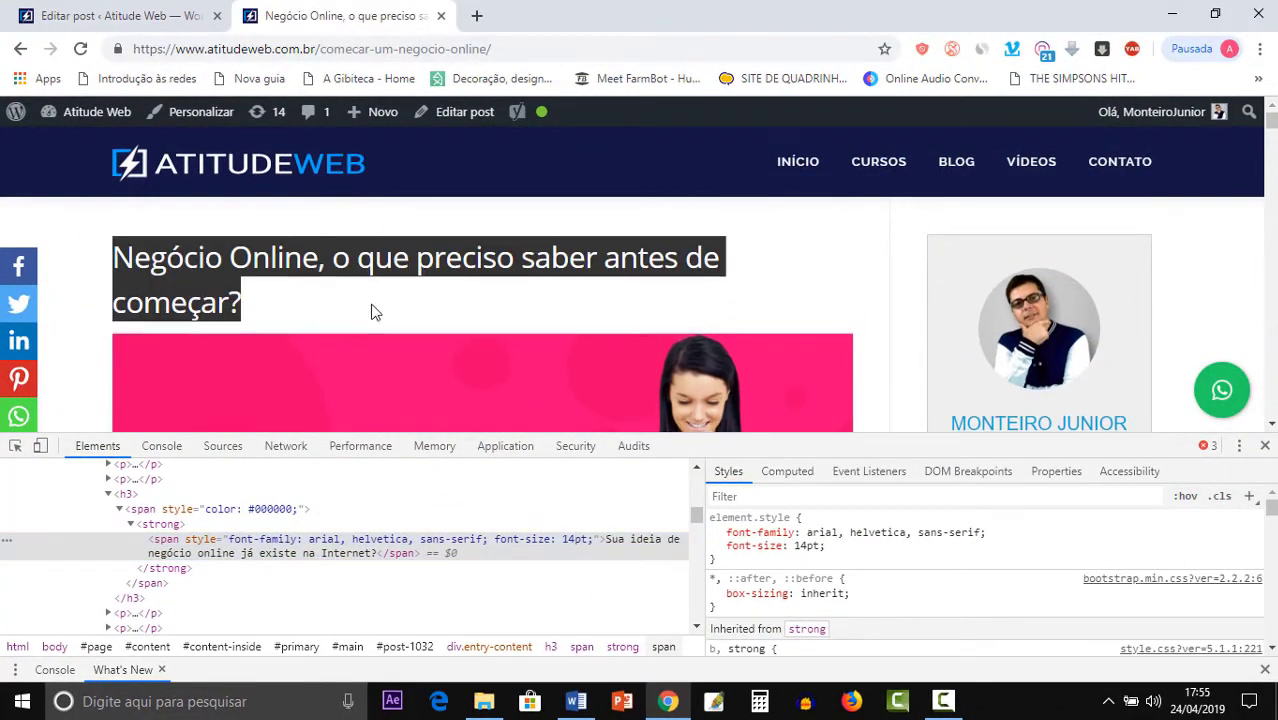
{"action": "scroll", "coordinate": [370, 313], "scroll_direction": "down", "scroll_amount": 9}
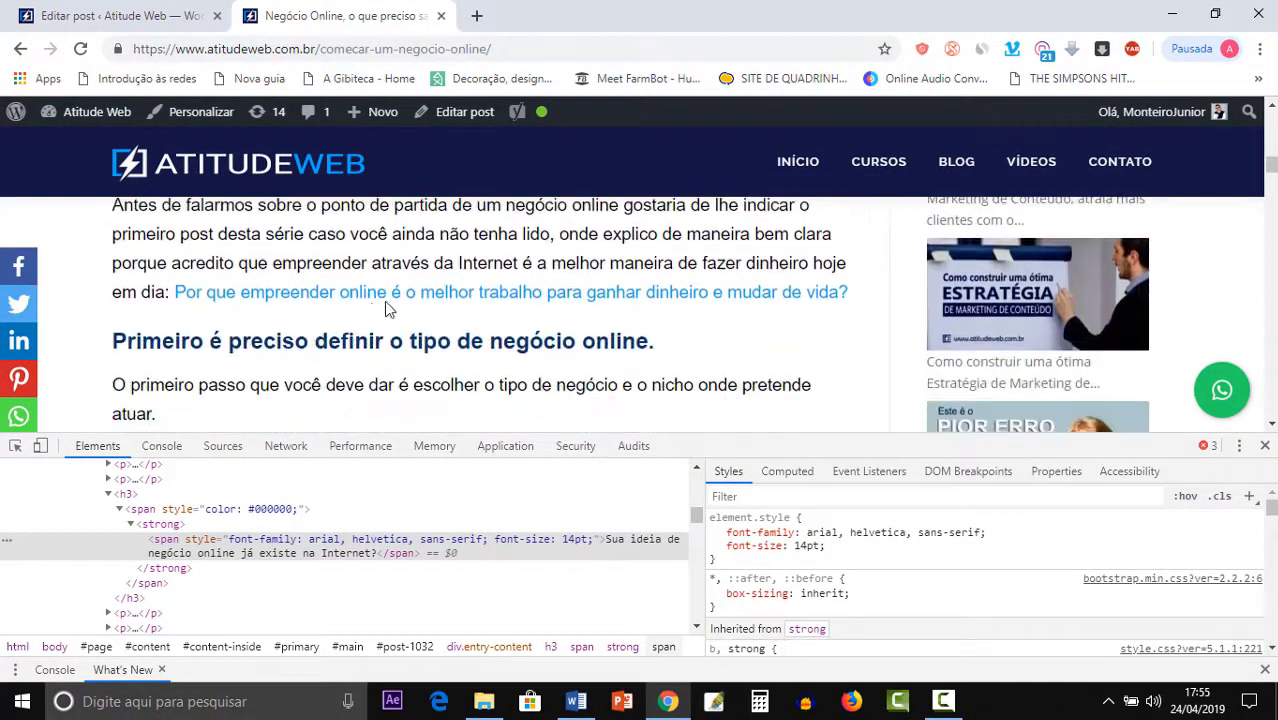
{"action": "left_click_drag", "start_coordinate": [675, 353], "coordinate": [118, 334]}
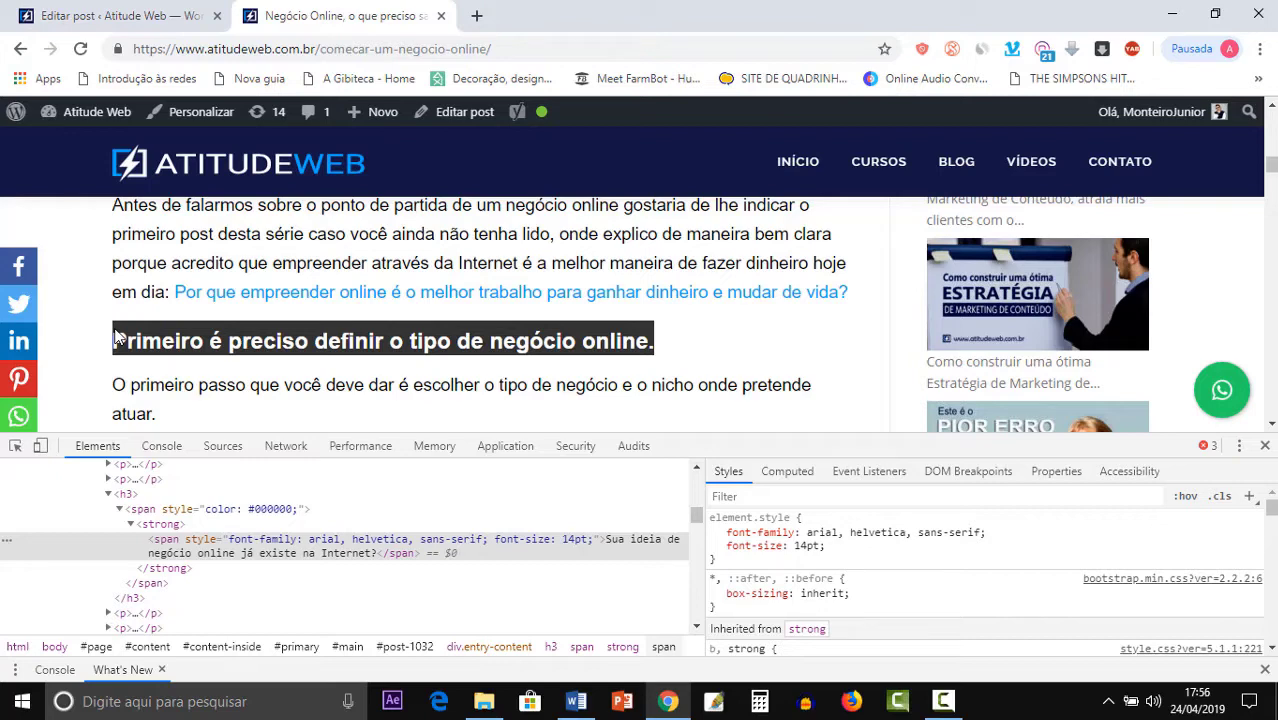
{"action": "scroll", "coordinate": [117, 338], "scroll_direction": "up", "scroll_amount": 5}
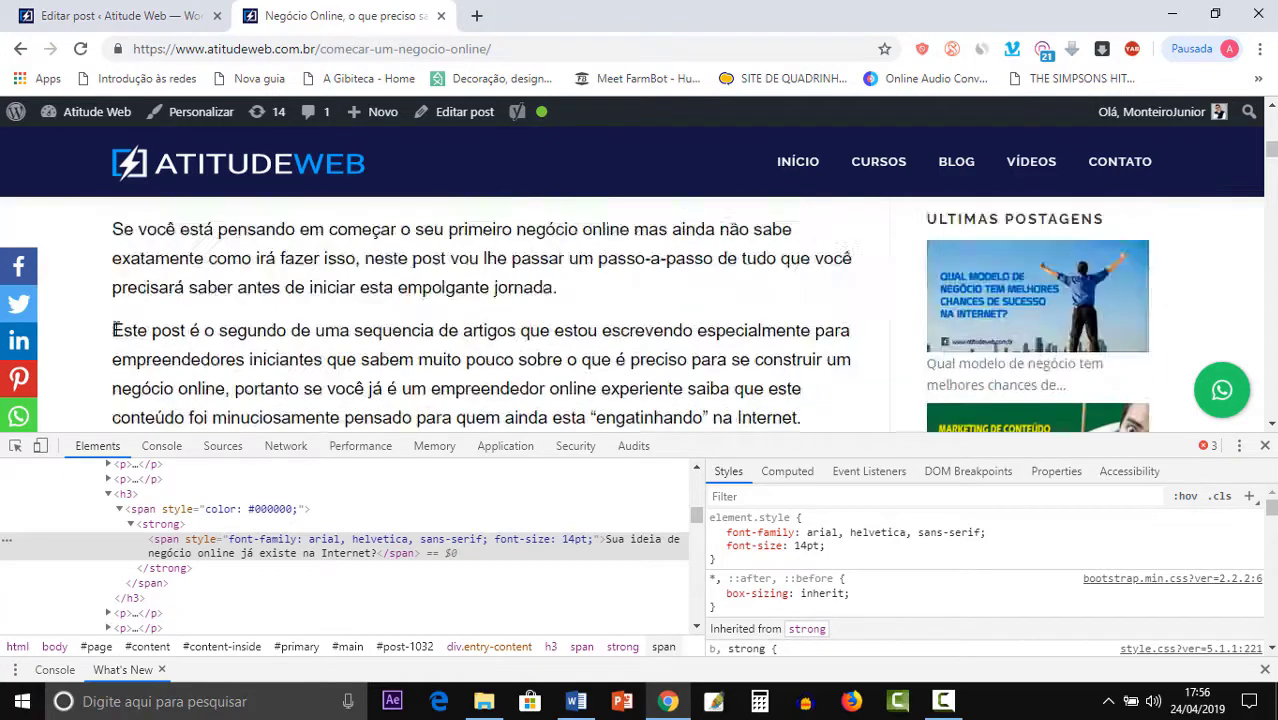
{"action": "scroll", "coordinate": [168, 238], "scroll_direction": "up", "scroll_amount": 1}
{"action": "scroll", "coordinate": [170, 237], "scroll_direction": "down", "scroll_amount": 6}
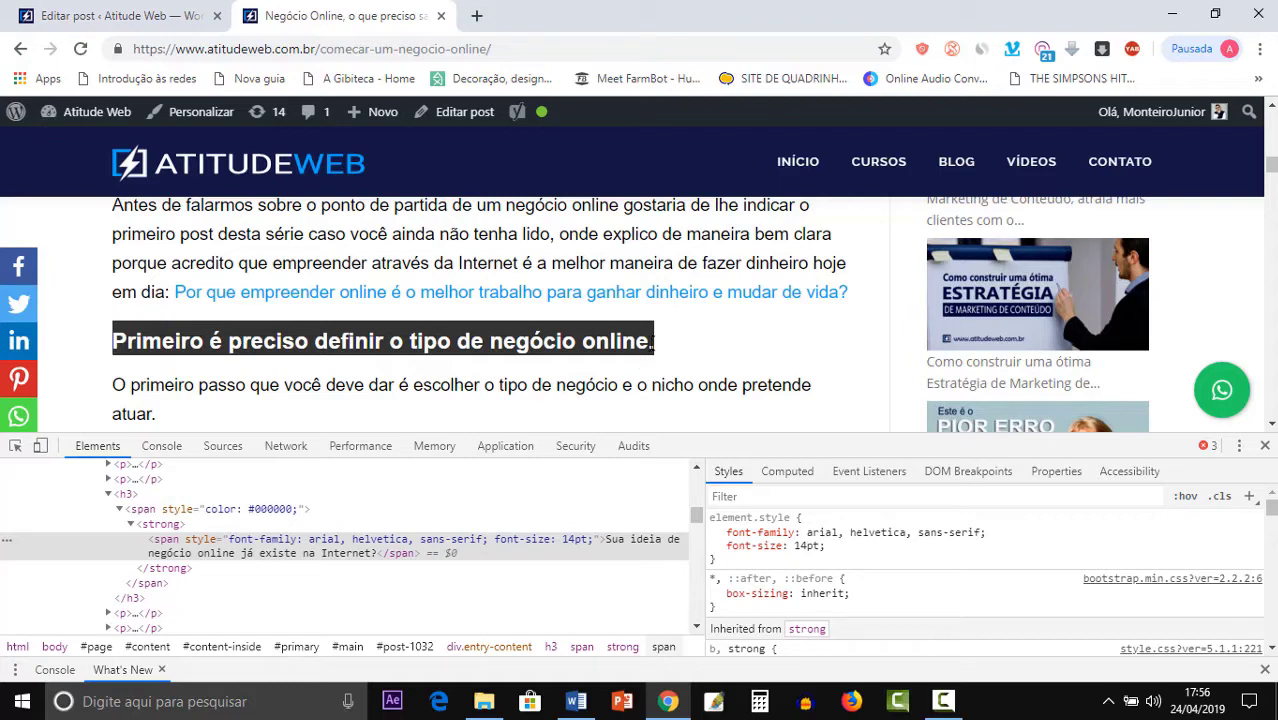
Highlight the subheading "Sua ideia de negócio online já existe na Internet?" on its own, and return to highlight the section heading above it.
{"action": "scroll", "coordinate": [652, 342], "scroll_direction": "down", "scroll_amount": 5}
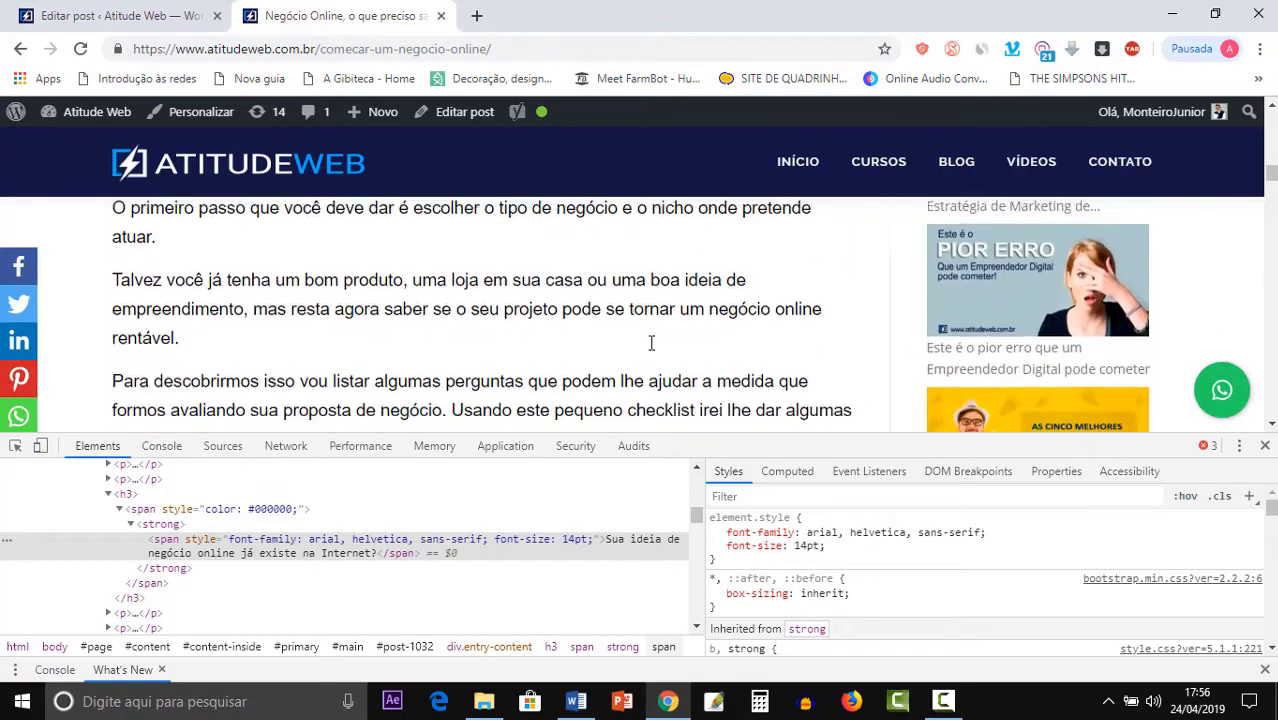
{"action": "scroll", "coordinate": [650, 350], "scroll_direction": "up", "scroll_amount": 2}
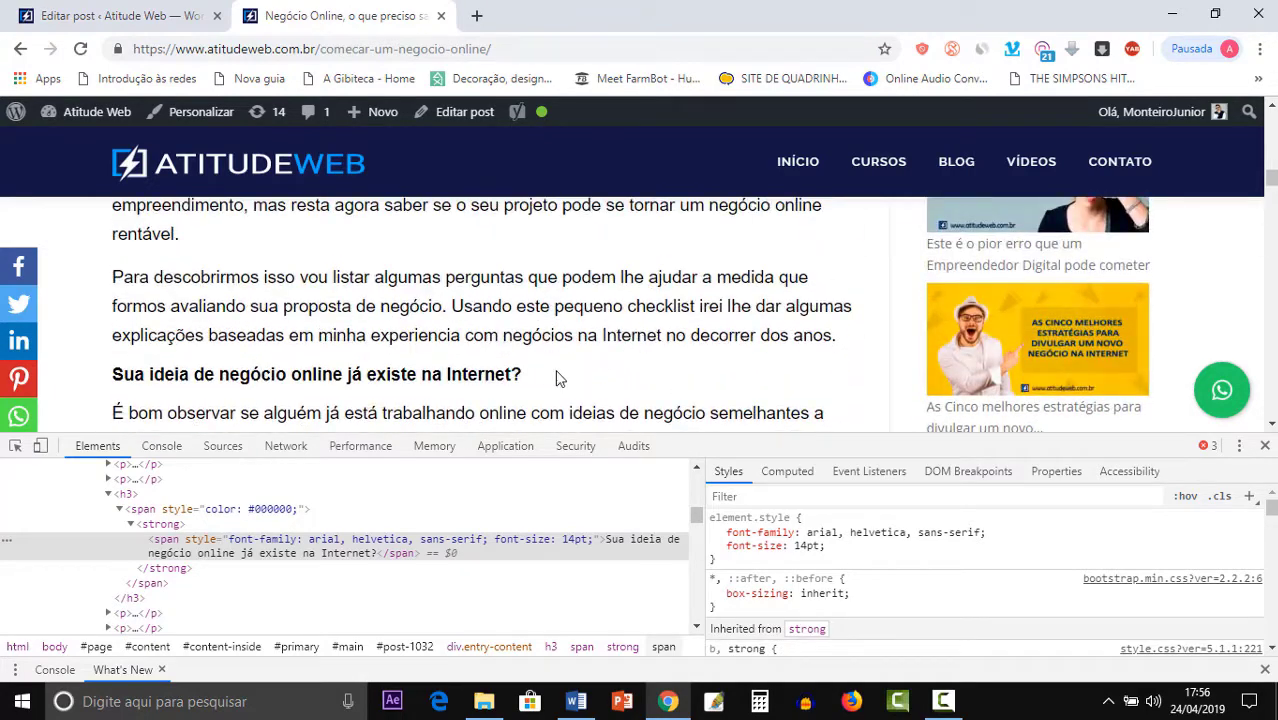
{"action": "left_click_drag", "start_coordinate": [521, 376], "coordinate": [114, 205]}
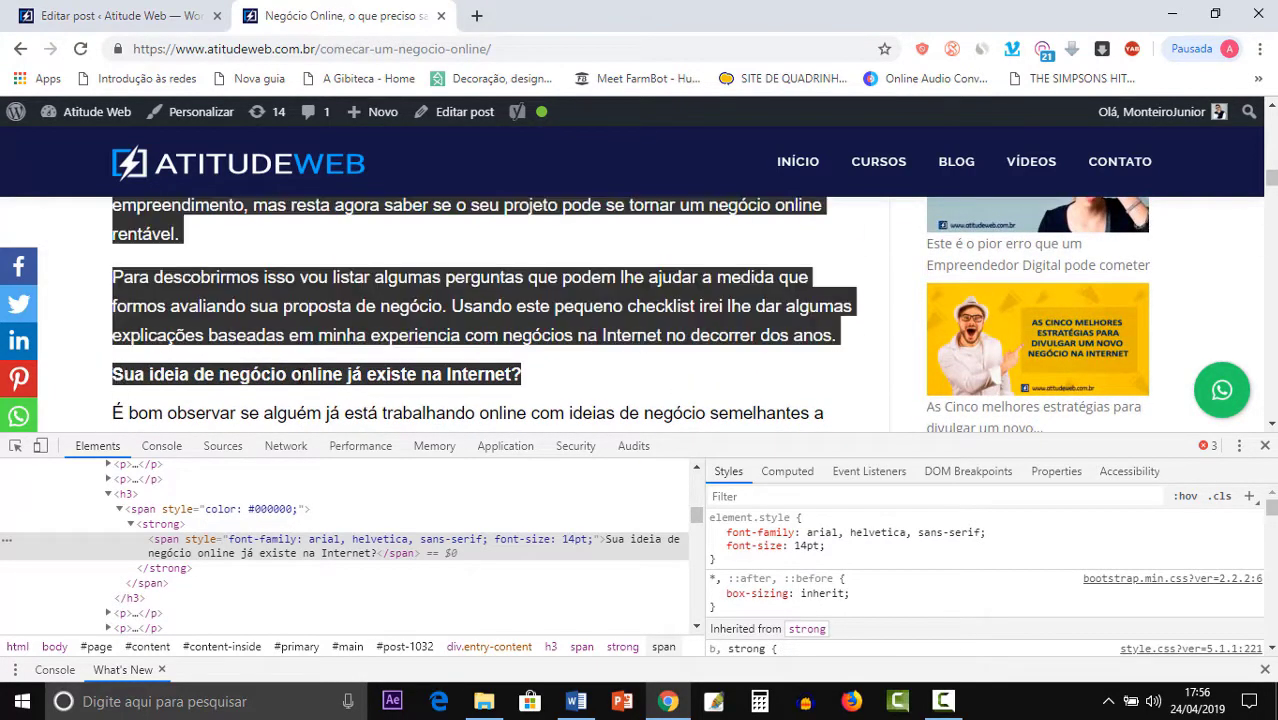
{"action": "left_click", "coordinate": [595, 372]}
{"action": "left_click_drag", "start_coordinate": [528, 376], "coordinate": [112, 374]}
{"action": "scroll", "coordinate": [548, 382], "scroll_direction": "up", "scroll_amount": 2}
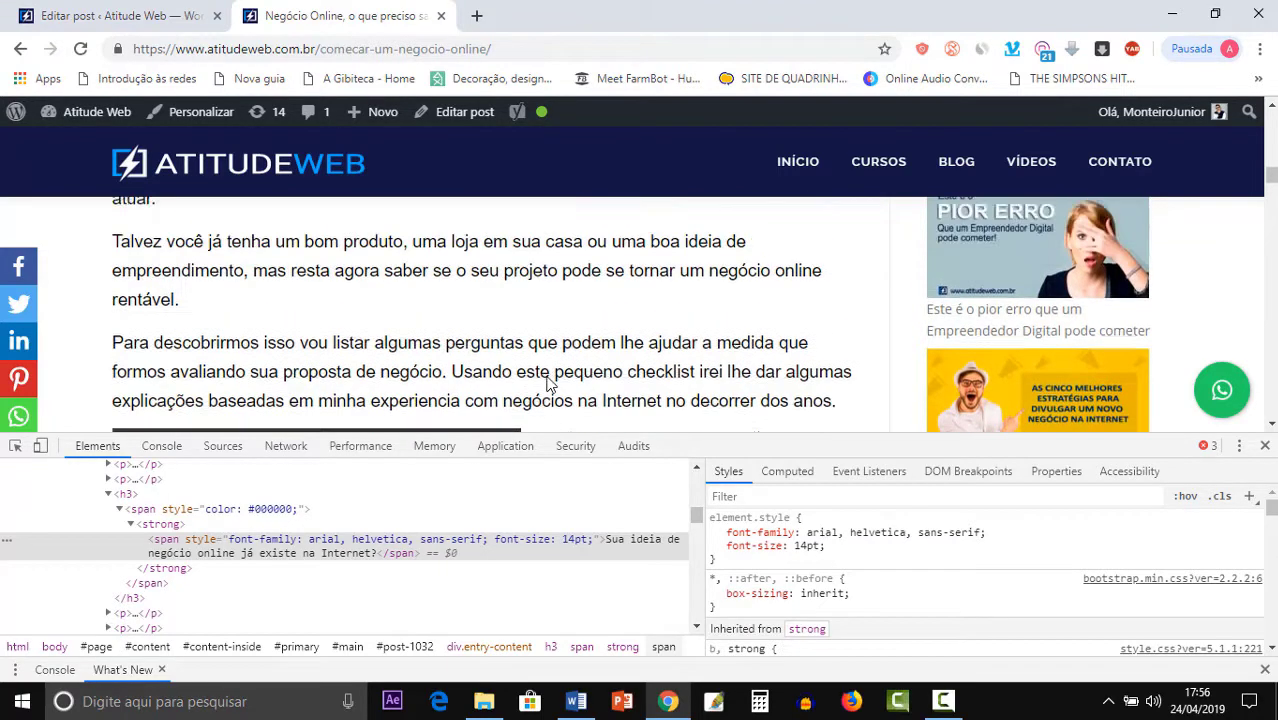
{"action": "left_click_drag", "start_coordinate": [656, 258], "coordinate": [112, 250]}
Highlight the subheading "As pessoas se interessam pelo seu serviço ou produto?" and inspect its page element.
{"action": "scroll", "coordinate": [405, 350], "scroll_direction": "down", "scroll_amount": 4}
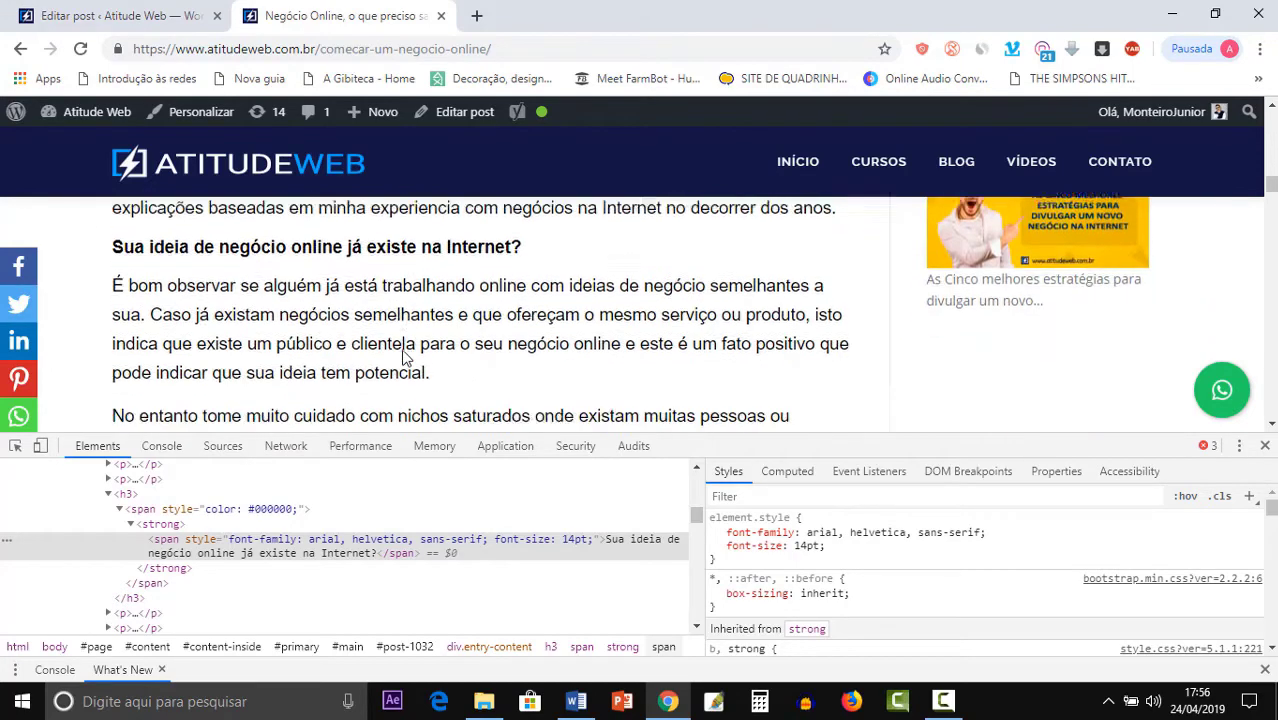
{"action": "scroll", "coordinate": [430, 322], "scroll_direction": "down", "scroll_amount": 1}
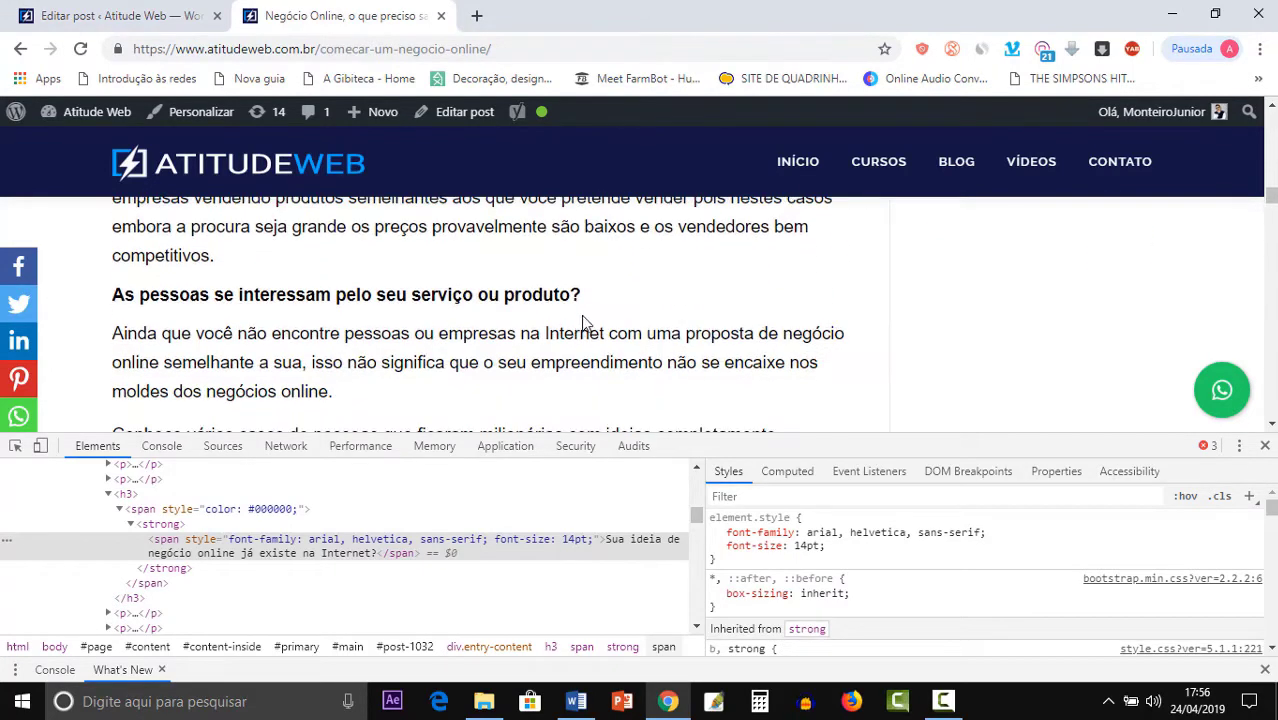
{"action": "left_click_drag", "start_coordinate": [578, 296], "coordinate": [112, 296]}
{"action": "right_click", "coordinate": [163, 296]}
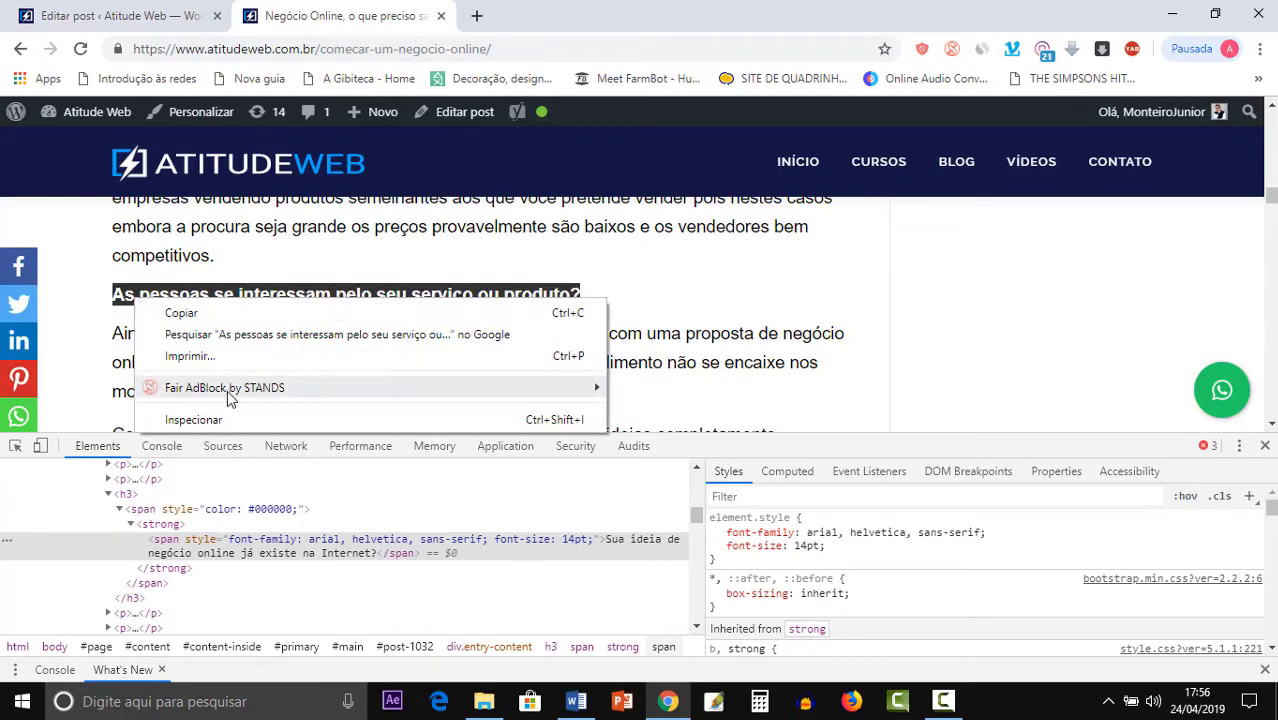
{"action": "left_click", "coordinate": [227, 417]}
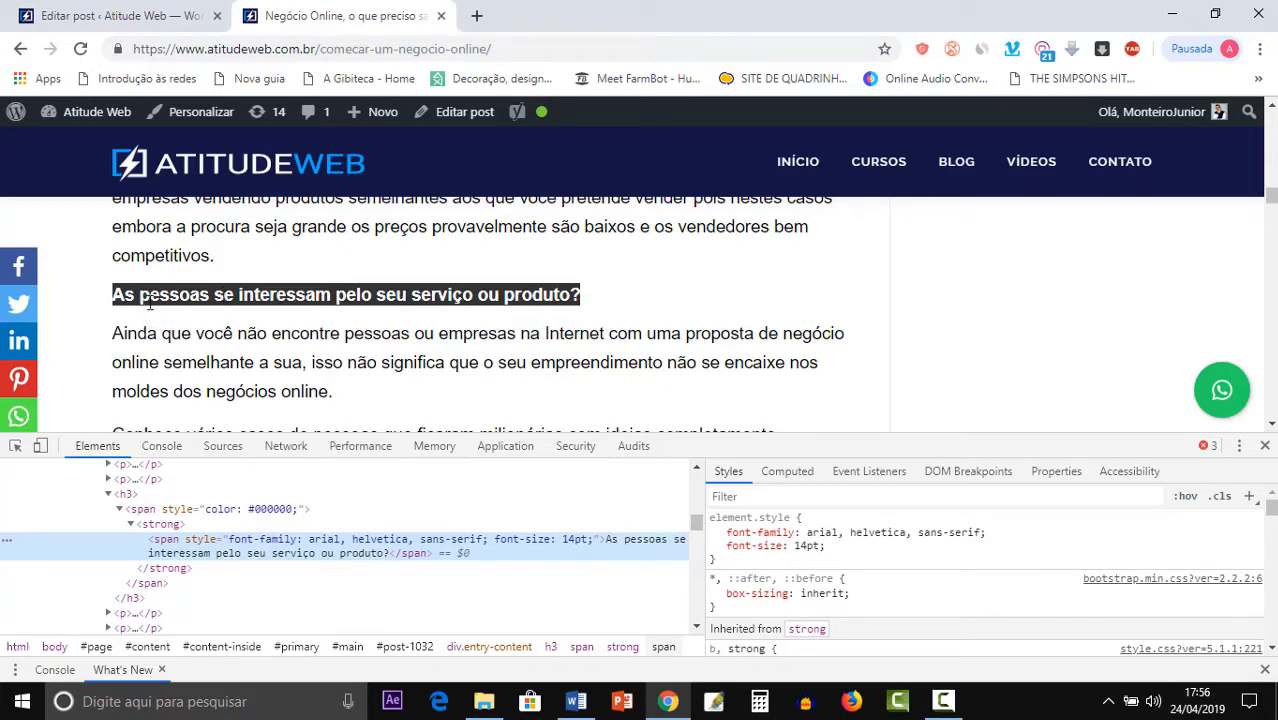
Highlight the subheading "Você tem condições de entregar o seu produto a qualquer cliente?" and clear the highlight.
{"action": "scroll", "coordinate": [155, 303], "scroll_direction": "down", "scroll_amount": 4}
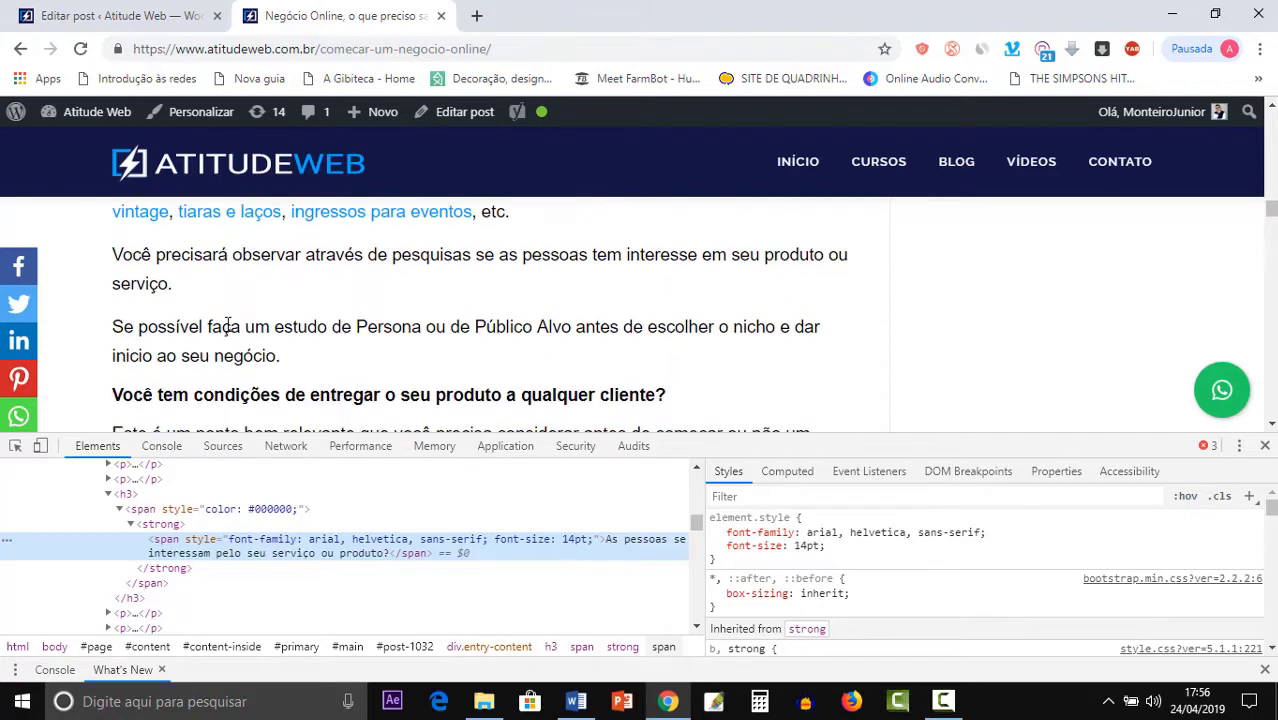
{"action": "left_click_drag", "start_coordinate": [666, 303], "coordinate": [113, 228]}
{"action": "left_click", "coordinate": [455, 272]}
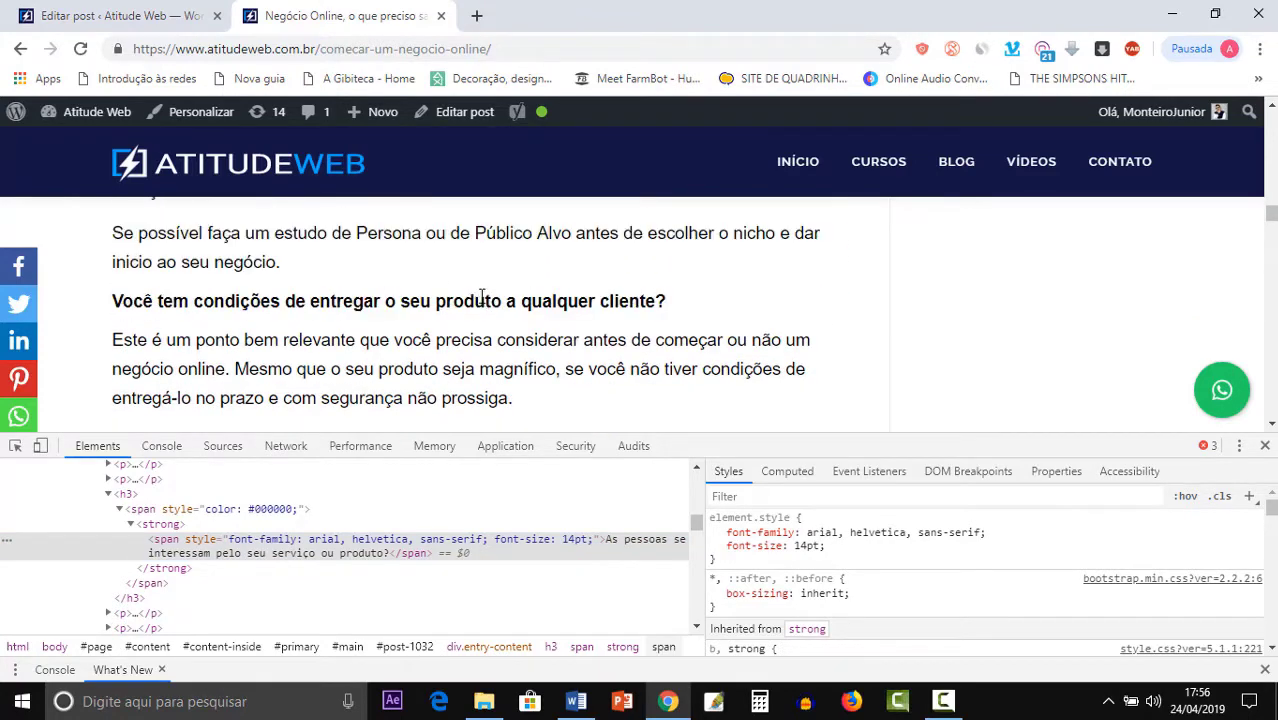
Go back up the article and highlight the section heading "Primeiro é preciso definir o tipo de negócio online." again.
{"action": "scroll", "coordinate": [480, 290], "scroll_direction": "down", "scroll_amount": 2}
{"action": "scroll", "coordinate": [481, 297], "scroll_direction": "up", "scroll_amount": 10}
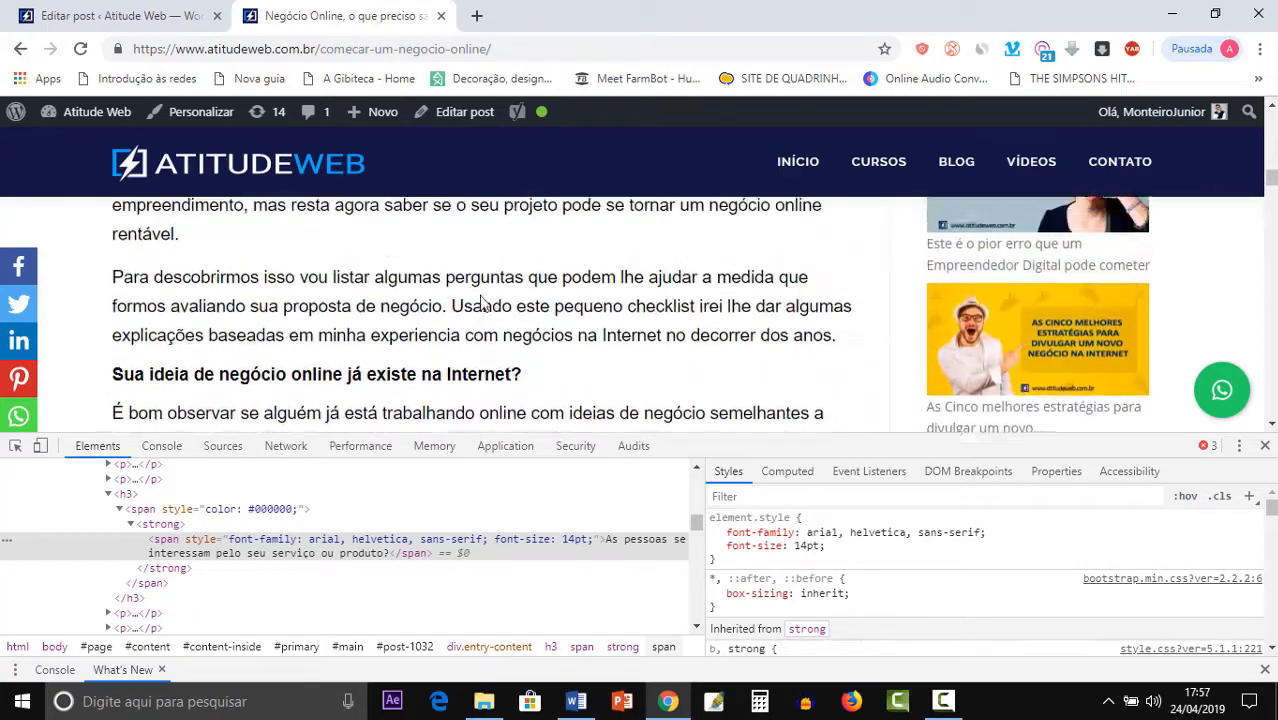
{"action": "scroll", "coordinate": [481, 297], "scroll_direction": "up", "scroll_amount": 1}
{"action": "left_click_drag", "start_coordinate": [662, 345], "coordinate": [108, 346]}
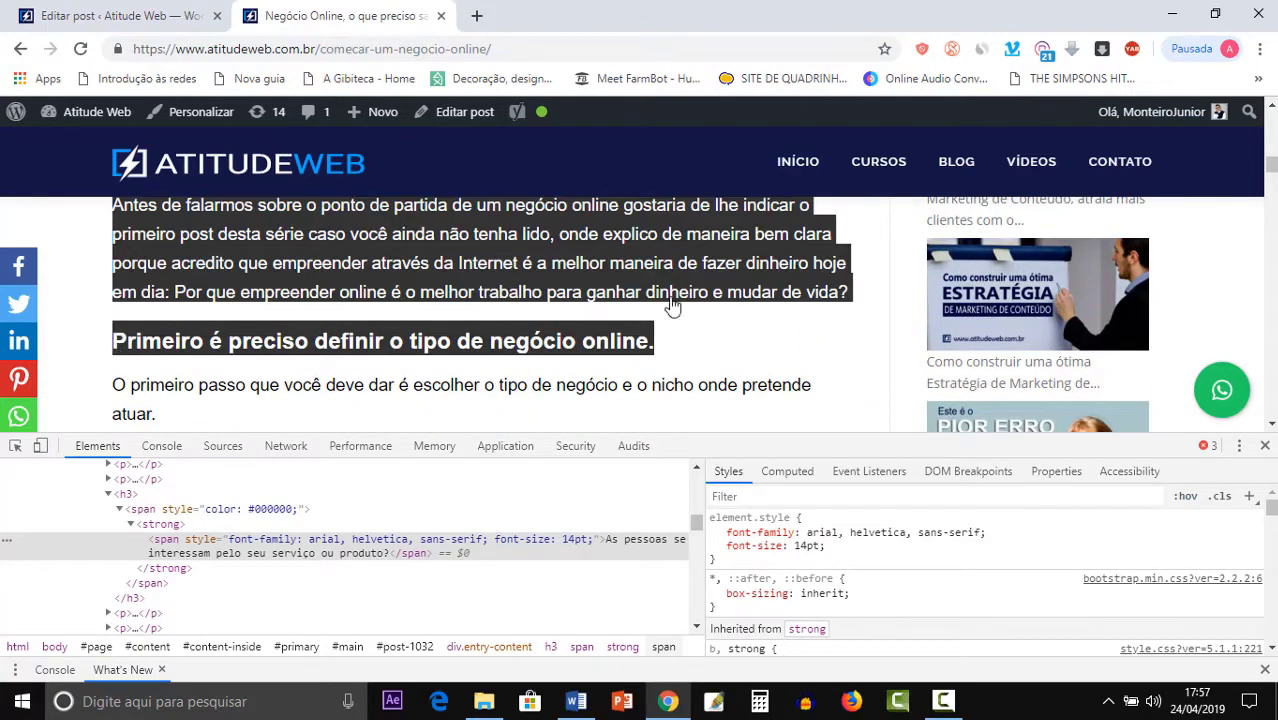
Clear the heading highlight, mark the subheading "As pessoas se interessam pelo seu serviço ou produto?" further down, and clear it.
{"action": "left_click", "coordinate": [702, 359]}
{"action": "scroll", "coordinate": [702, 359], "scroll_direction": "down", "scroll_amount": 5}
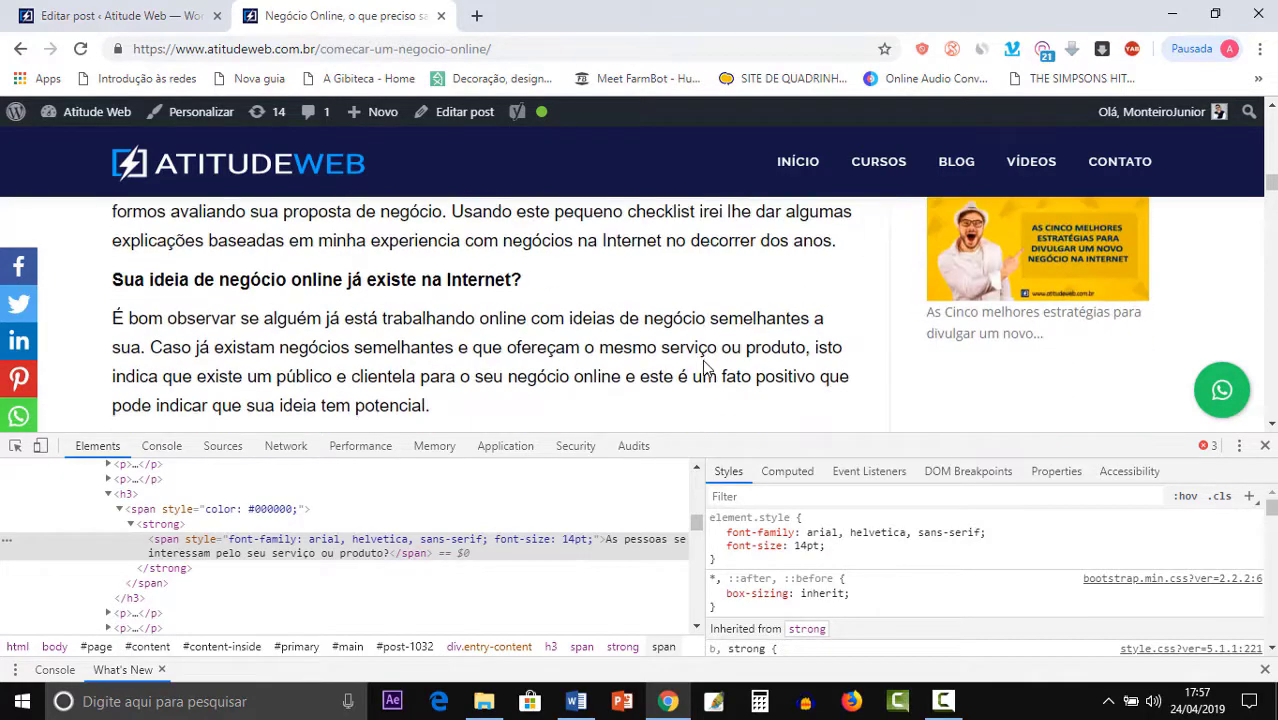
{"action": "scroll", "coordinate": [705, 366], "scroll_direction": "down", "scroll_amount": 2}
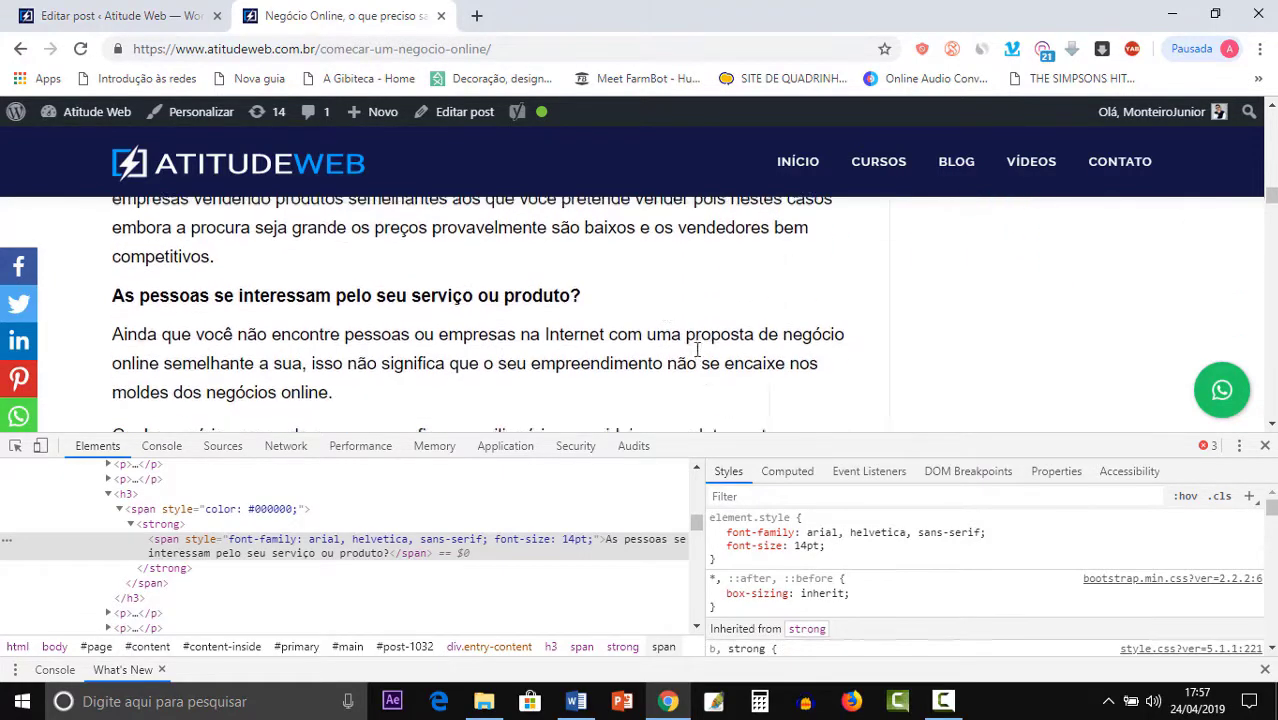
{"action": "left_click_drag", "start_coordinate": [582, 297], "coordinate": [193, 306]}
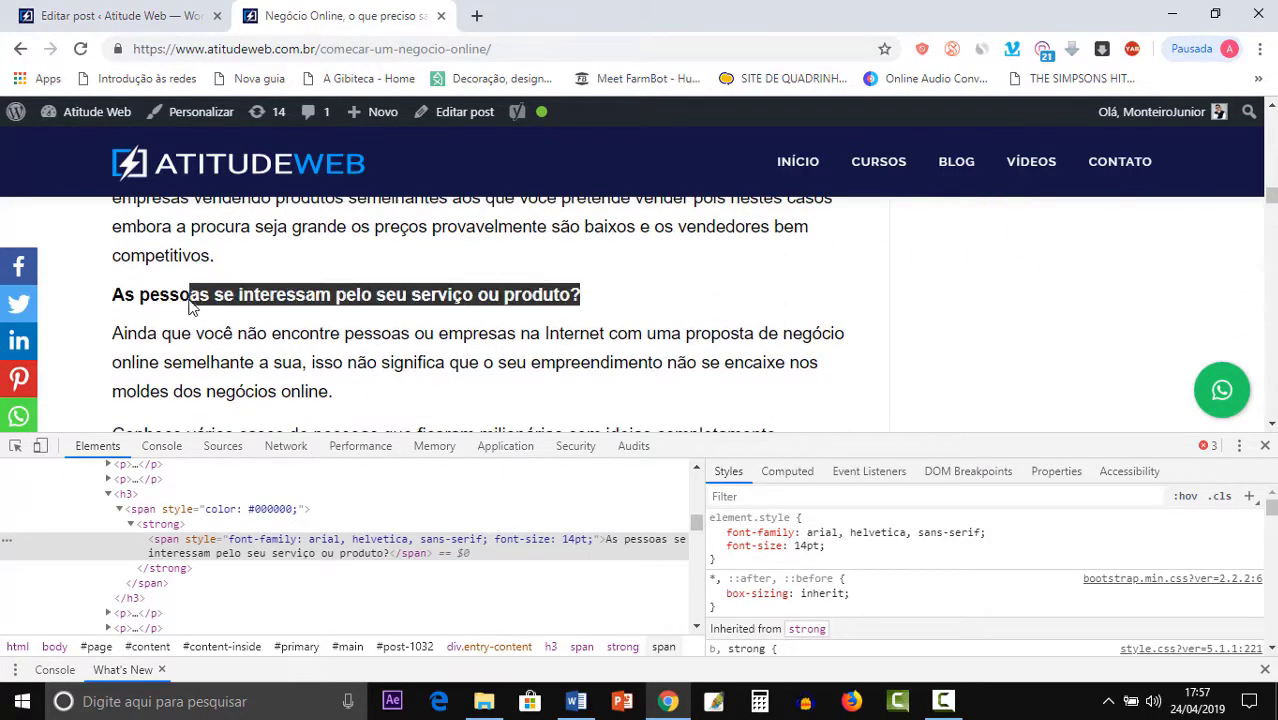
{"action": "left_click", "coordinate": [362, 325]}
Highlight the subheadings "Você tem condições de entregar o seu produto a qualquer cliente?" and "Seu produto ou negócio online é escalável?" in turn.
{"action": "scroll", "coordinate": [432, 328], "scroll_direction": "down", "scroll_amount": 6}
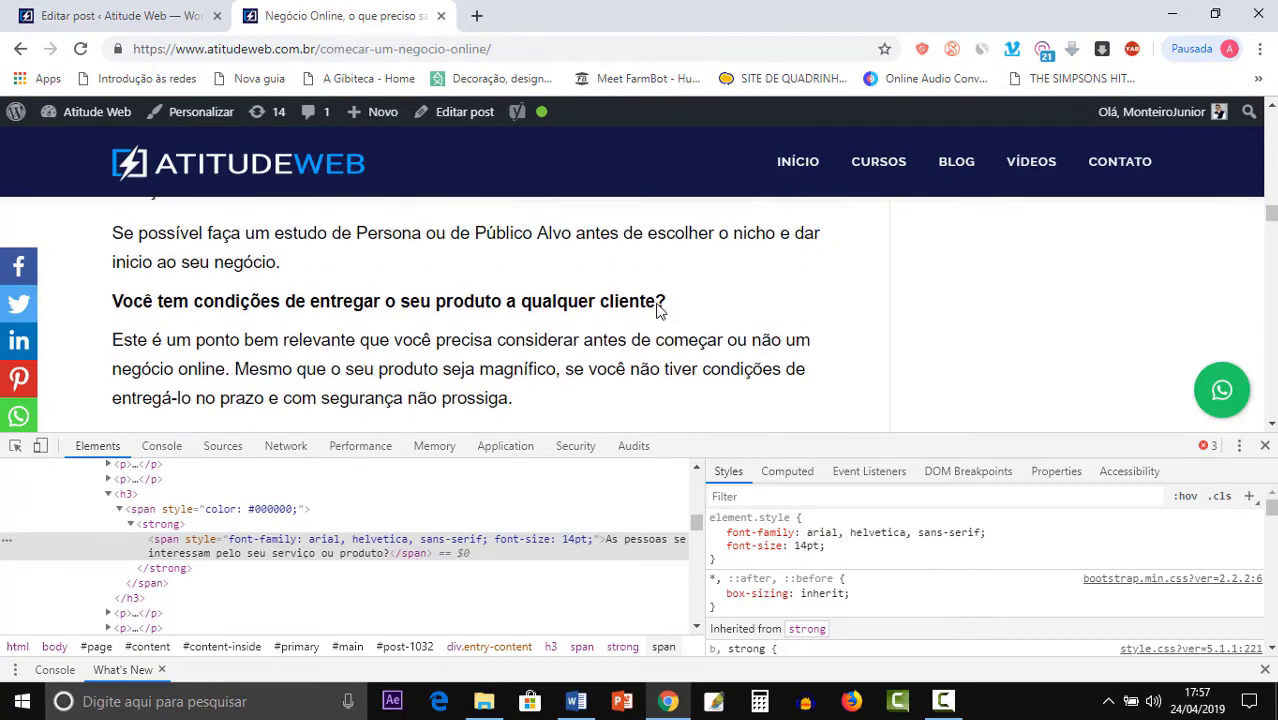
{"action": "left_click_drag", "start_coordinate": [658, 311], "coordinate": [262, 296]}
{"action": "scroll", "coordinate": [458, 317], "scroll_direction": "down", "scroll_amount": 3}
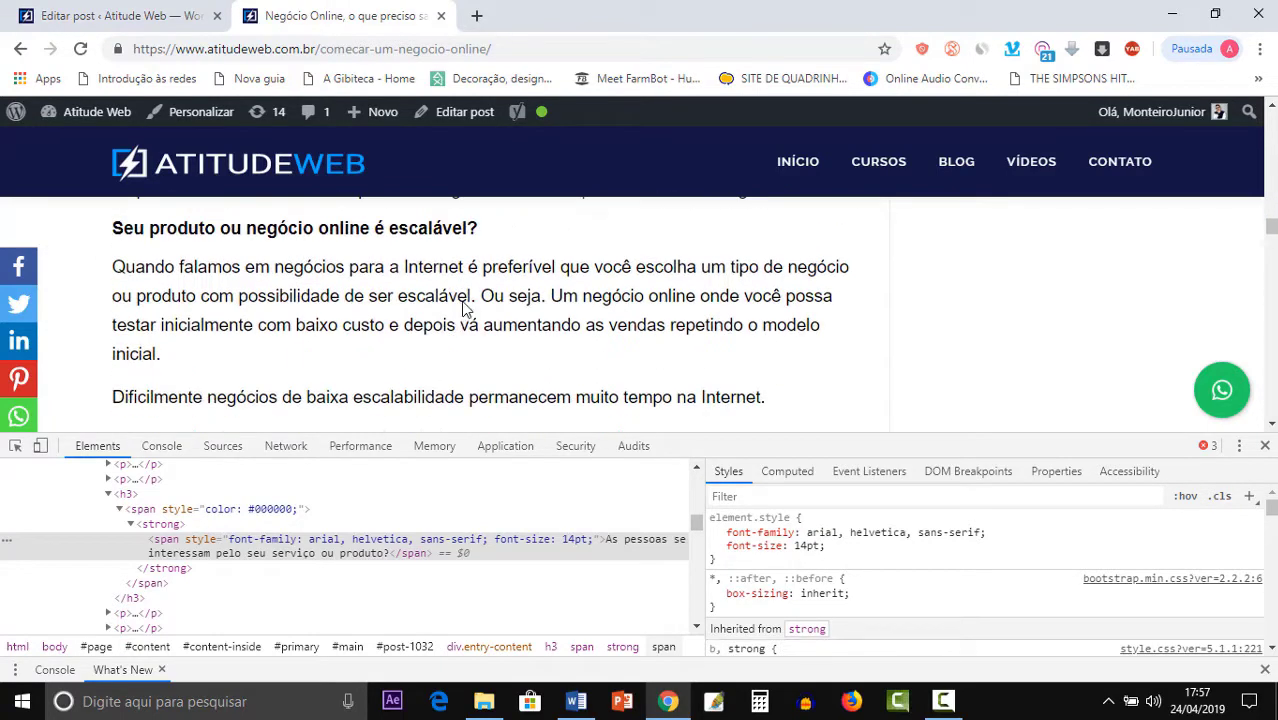
{"action": "left_click_drag", "start_coordinate": [480, 231], "coordinate": [112, 229]}
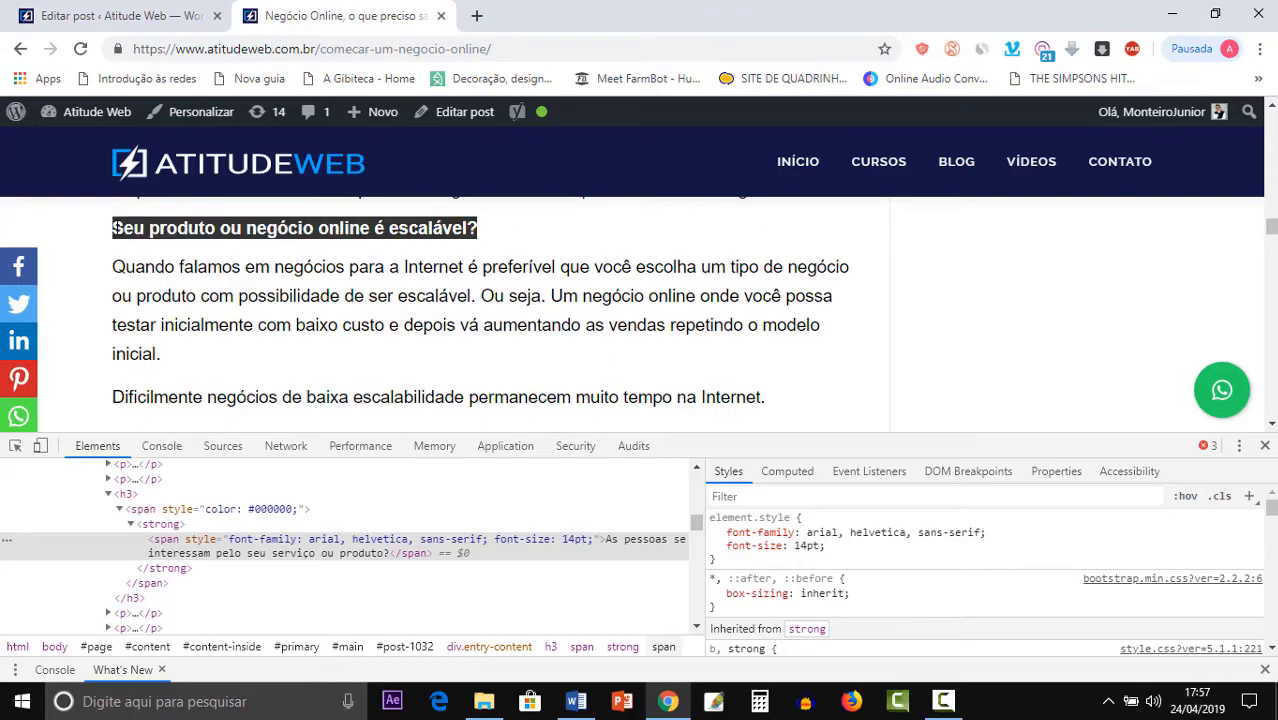
Go back up the article to highlight the subheading "As pessoas se interessam pelo seu serviço ou produto?" again, and clear the highlight.
{"action": "scroll", "coordinate": [389, 317], "scroll_direction": "down", "scroll_amount": 2}
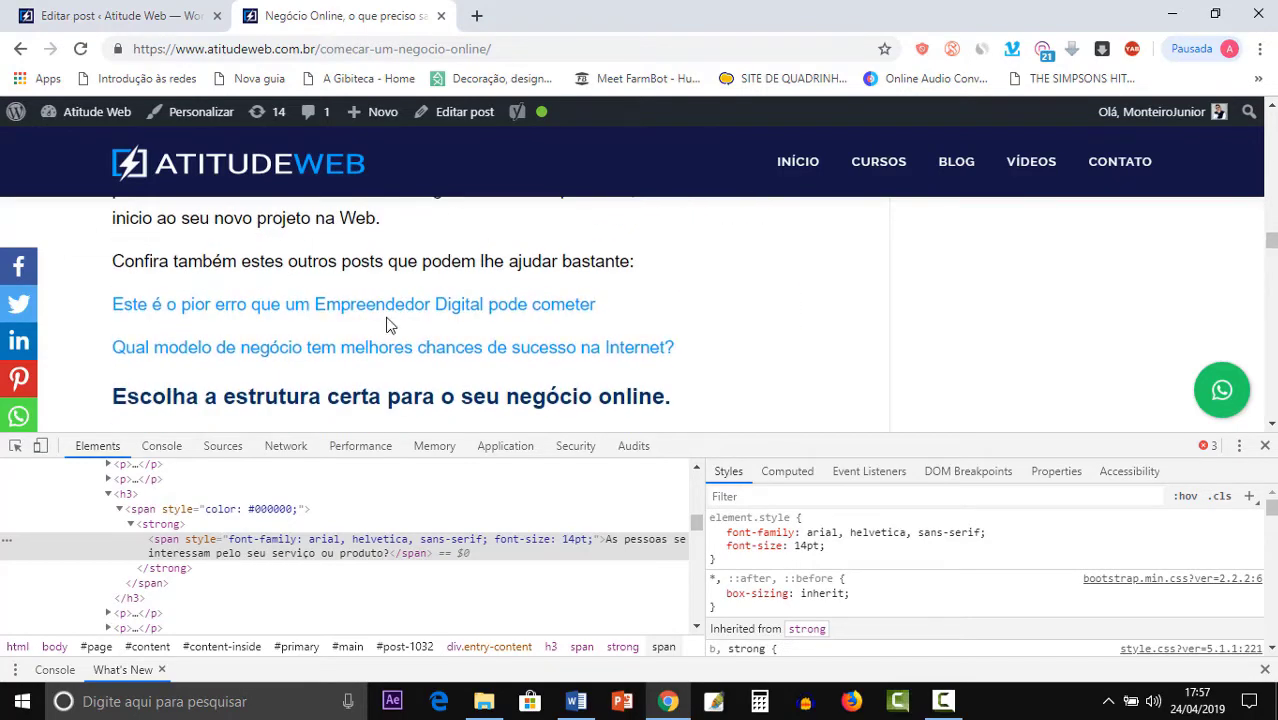
{"action": "scroll", "coordinate": [388, 320], "scroll_direction": "down", "scroll_amount": 10}
{"action": "scroll", "coordinate": [392, 324], "scroll_direction": "up", "scroll_amount": 2}
{"action": "scroll", "coordinate": [560, 310], "scroll_direction": "up", "scroll_amount": 2}
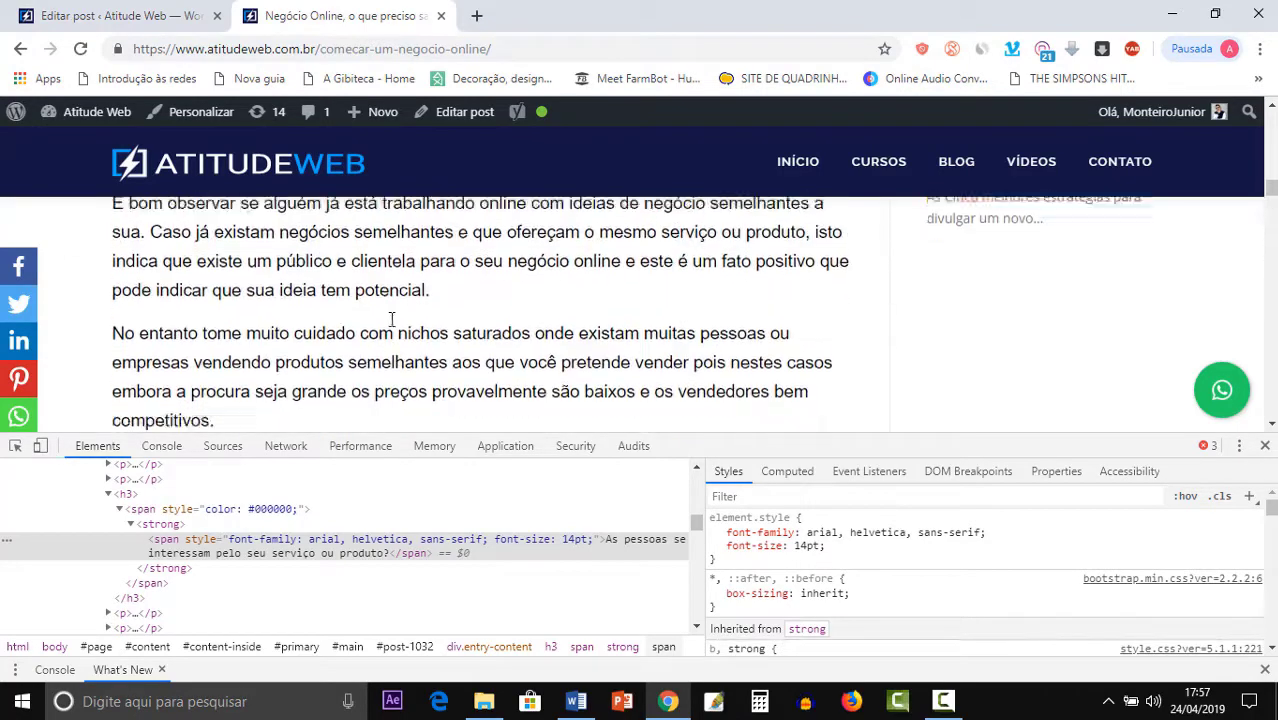
{"action": "scroll", "coordinate": [590, 315], "scroll_direction": "down", "scroll_amount": 2}
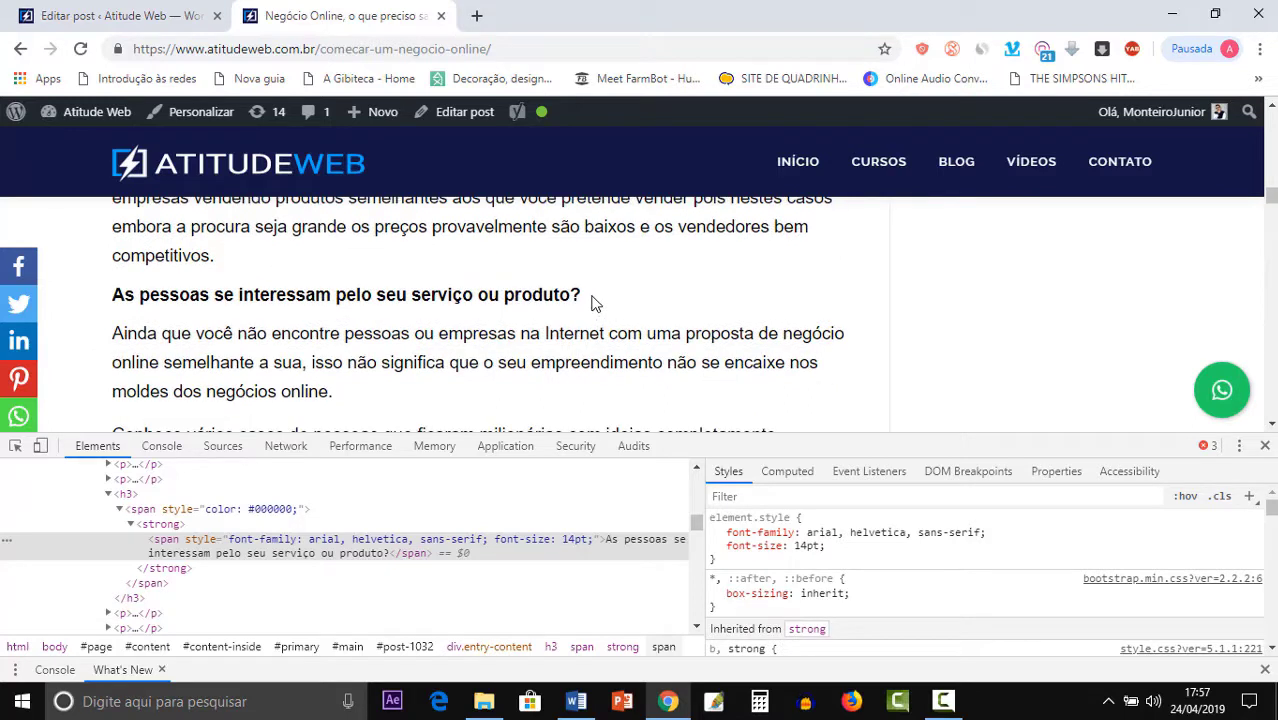
{"action": "left_click_drag", "start_coordinate": [591, 300], "coordinate": [116, 312]}
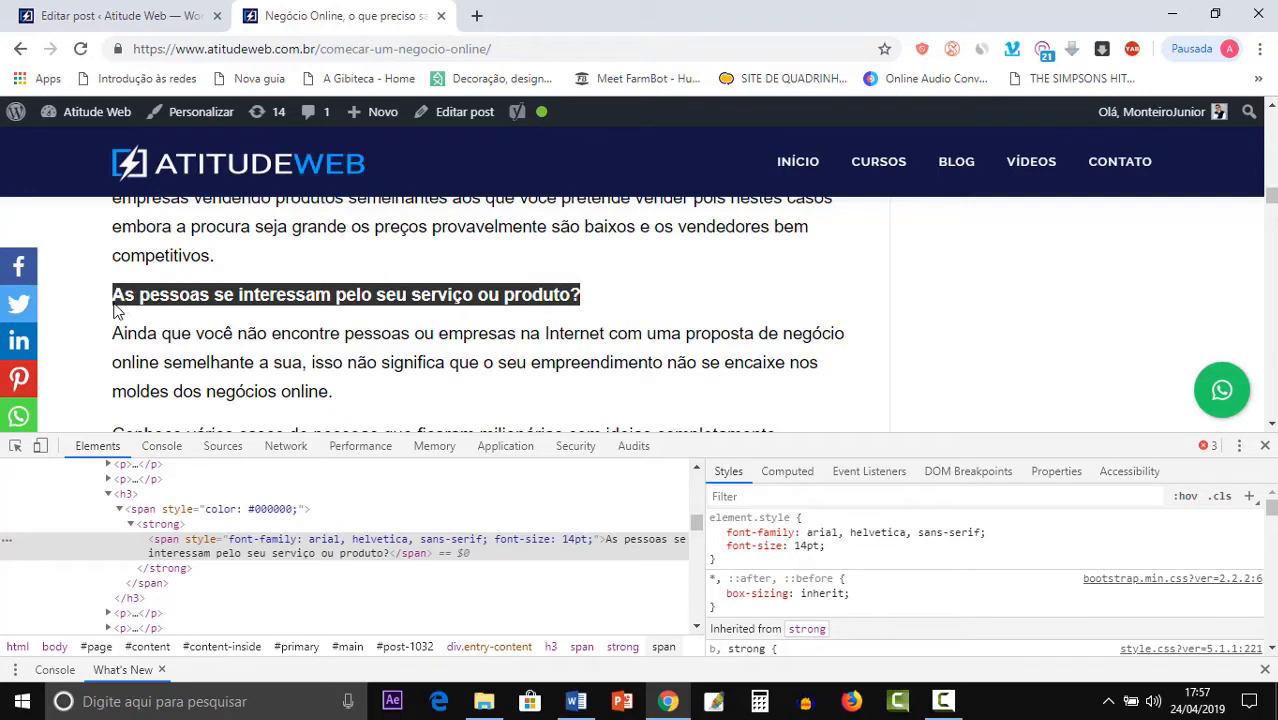
{"action": "scroll", "coordinate": [330, 330], "scroll_direction": "down", "scroll_amount": 1}
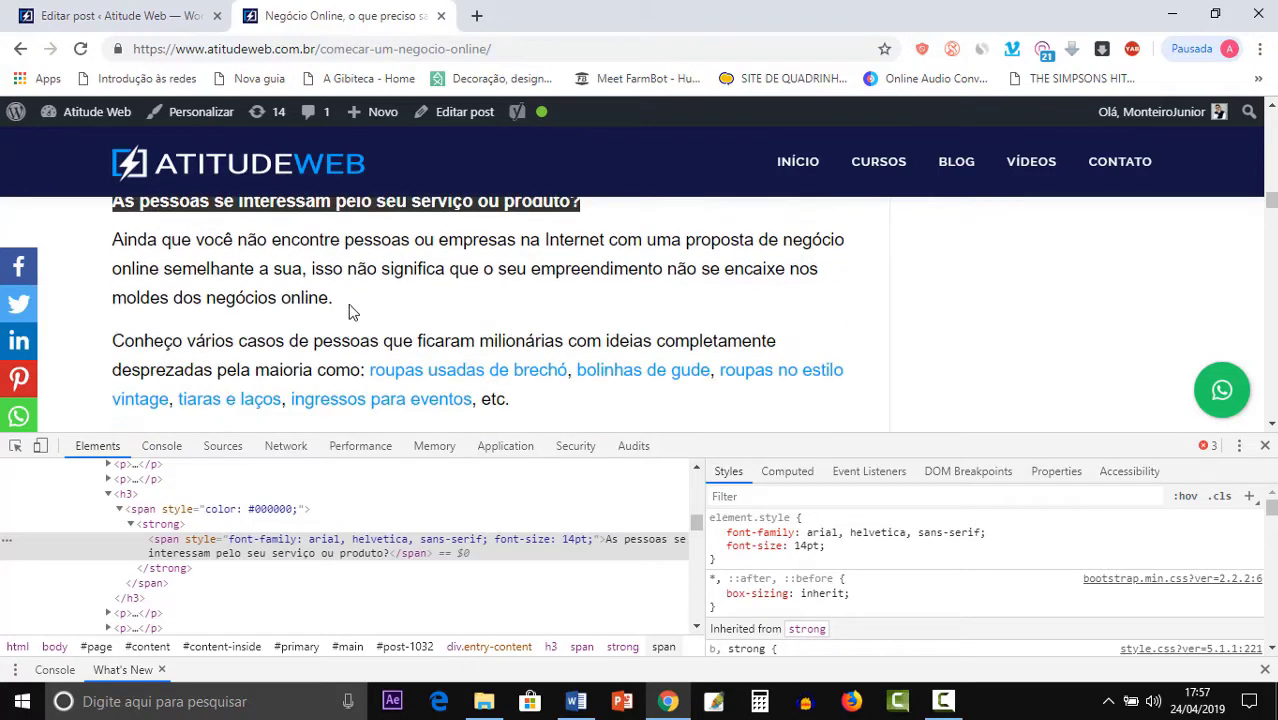
{"action": "left_click", "coordinate": [350, 308]}
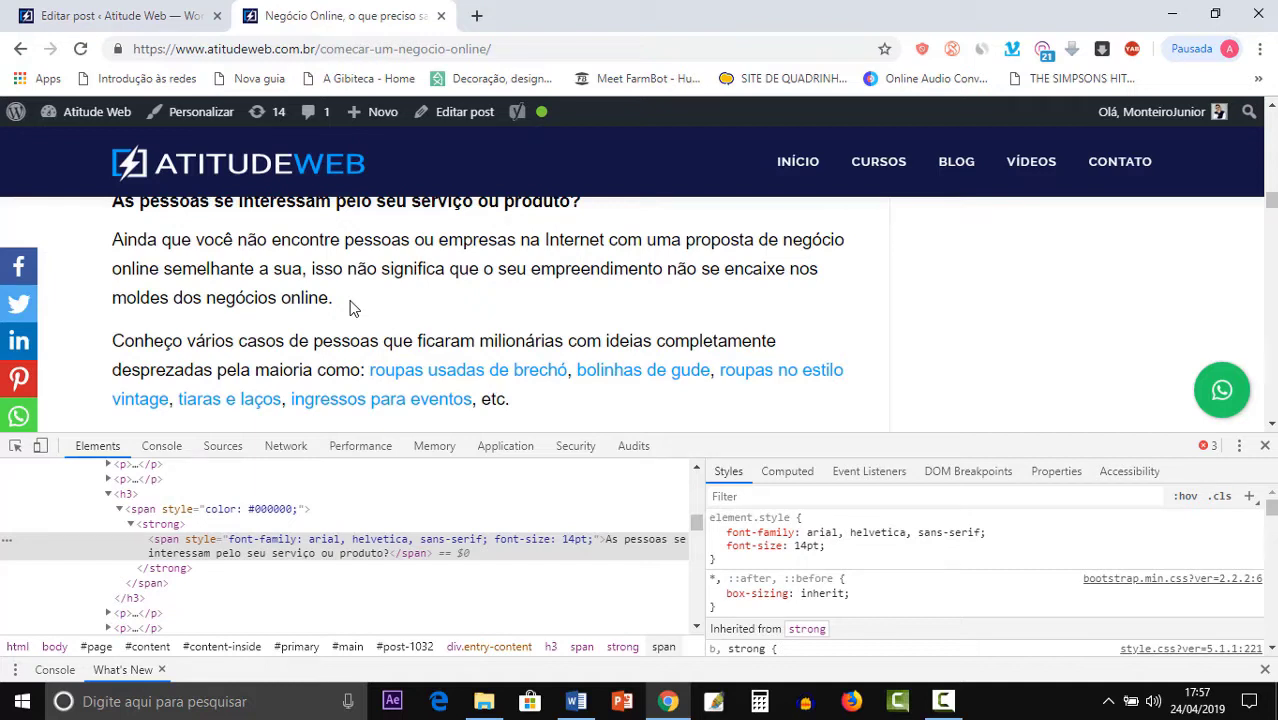
Close the developer tools and highlight the subheading "As pessoas se interessam pelo seu serviço ou produto?" on the full page.
{"action": "left_click", "coordinate": [1264, 446]}
{"action": "scroll", "coordinate": [312, 340], "scroll_direction": "up", "scroll_amount": 1}
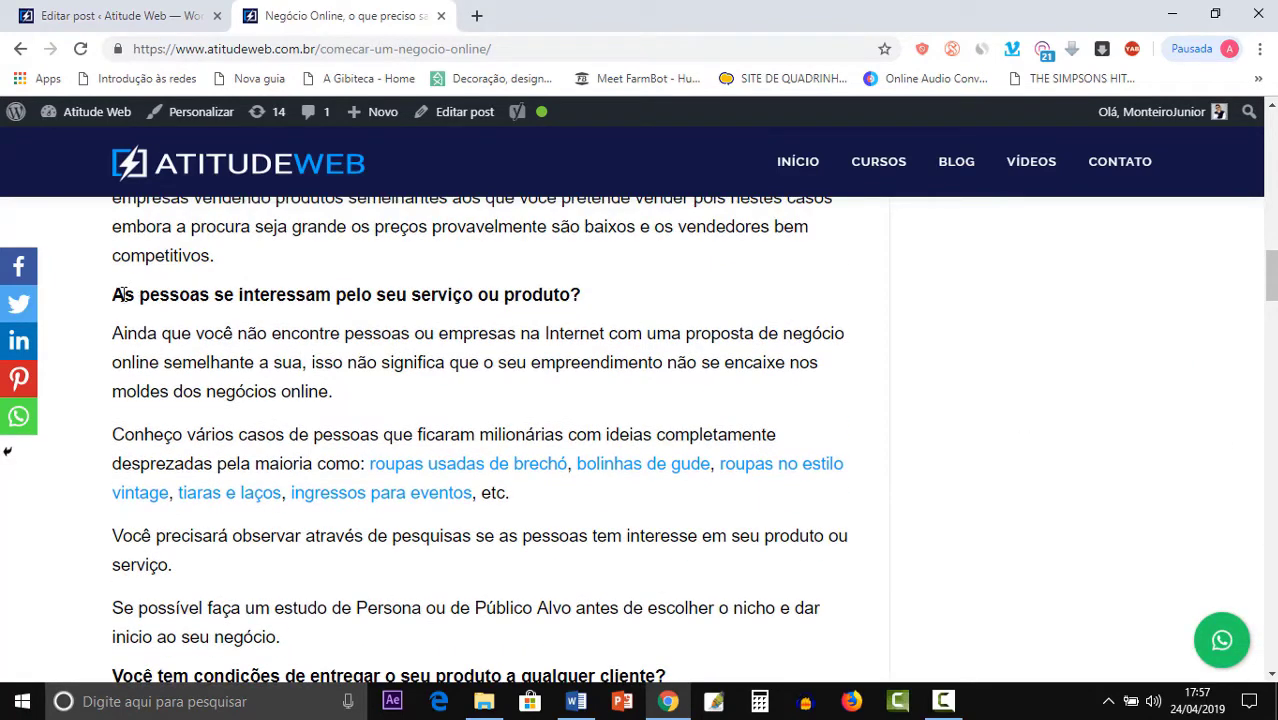
{"action": "left_click_drag", "start_coordinate": [115, 294], "coordinate": [600, 302]}
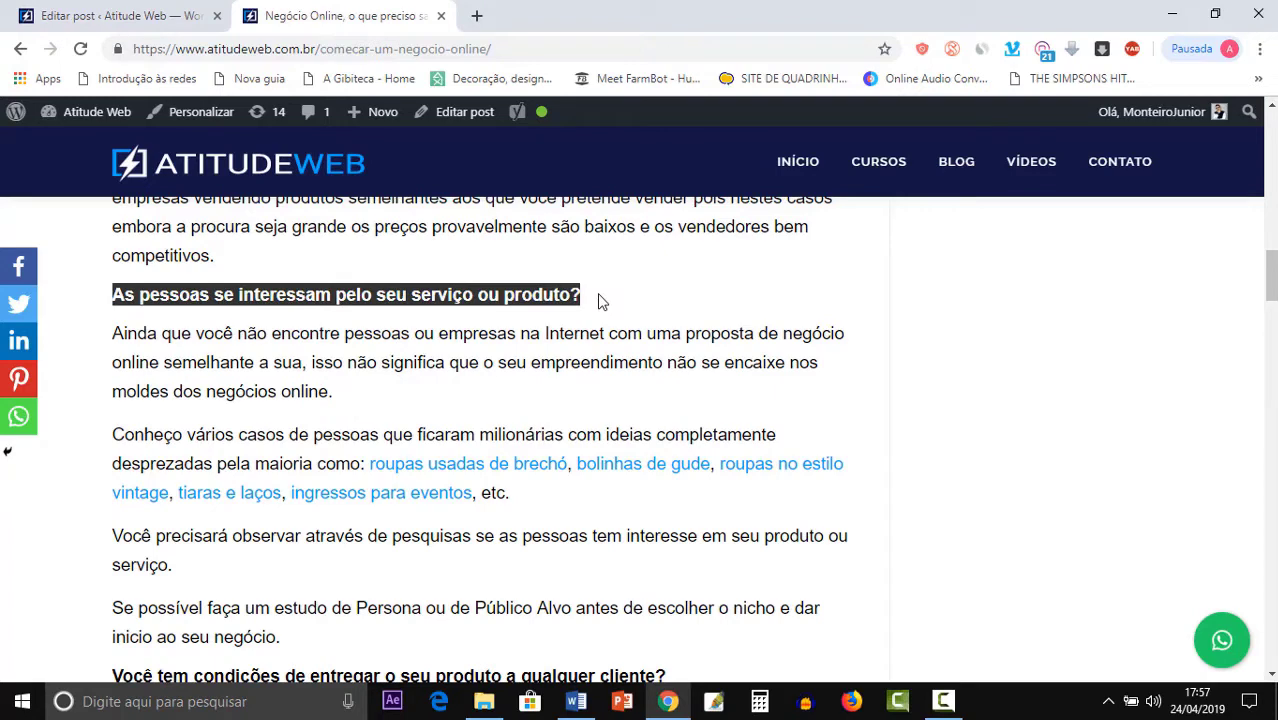
{"action": "left_click", "coordinate": [445, 400]}
{"action": "scroll", "coordinate": [390, 330], "scroll_direction": "down", "scroll_amount": 1}
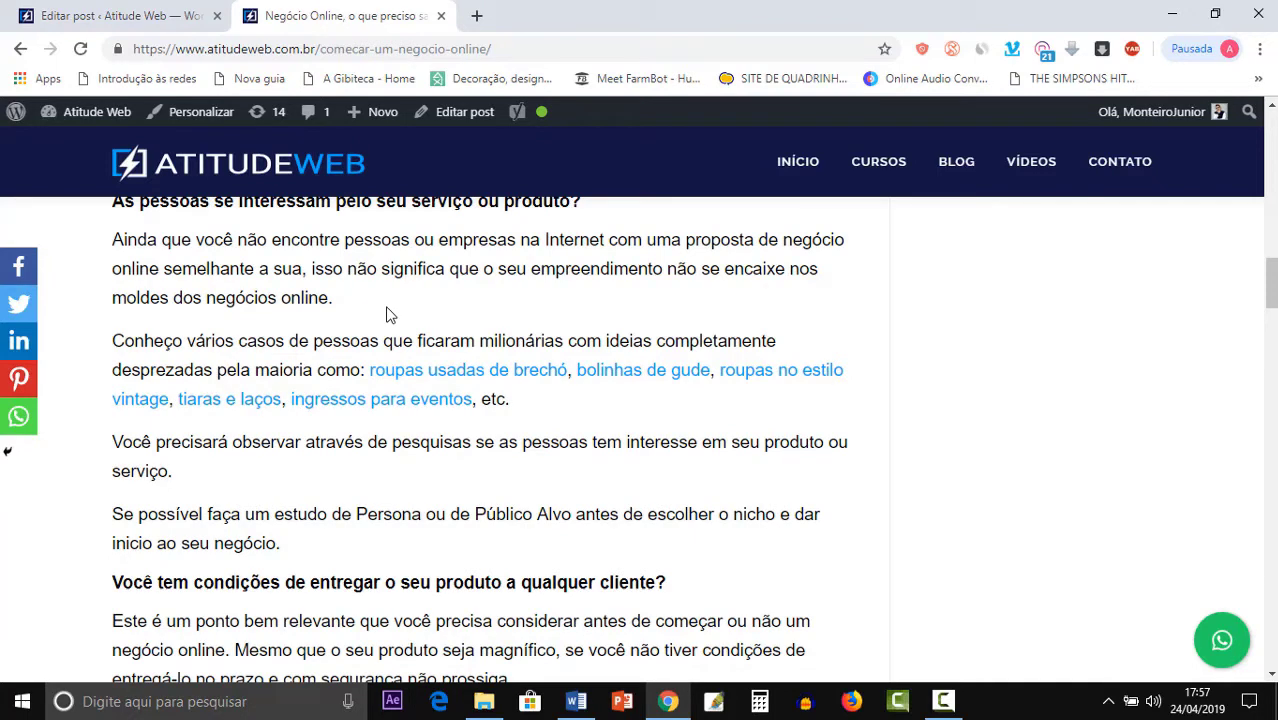
{"action": "scroll", "coordinate": [390, 315], "scroll_direction": "up", "scroll_amount": 1}
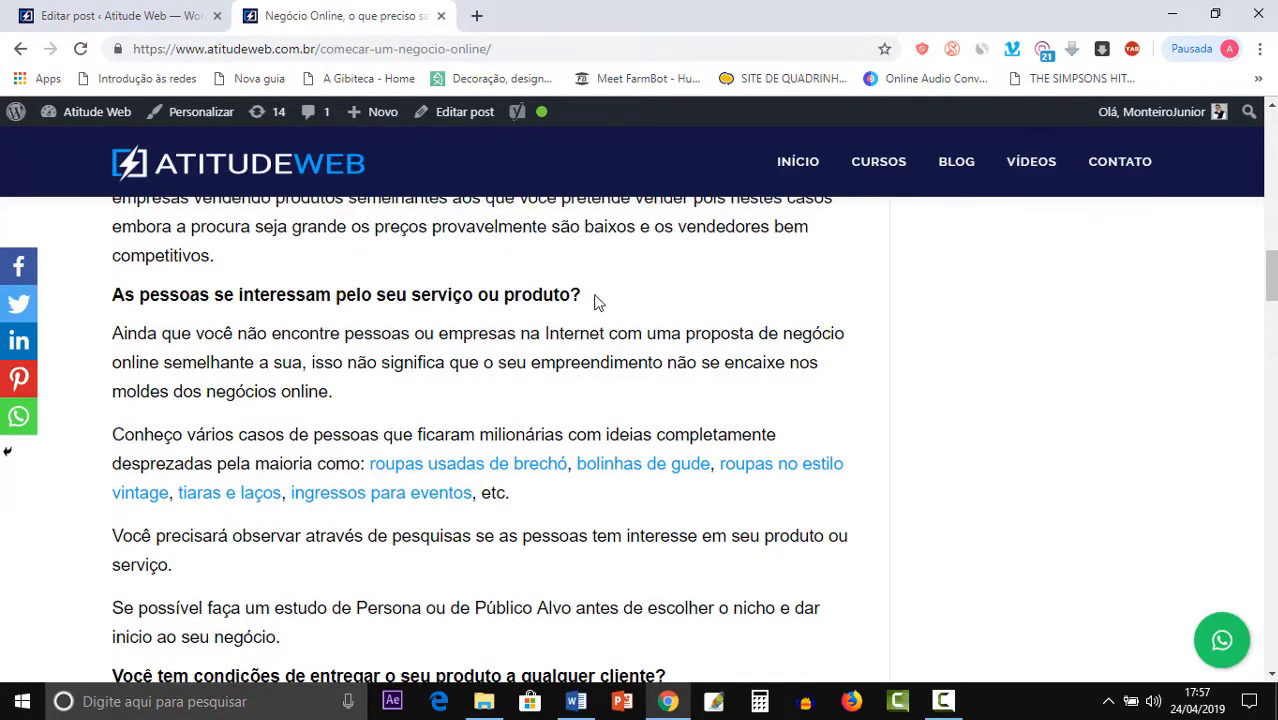
{"action": "left_click_drag", "start_coordinate": [590, 297], "coordinate": [121, 300]}
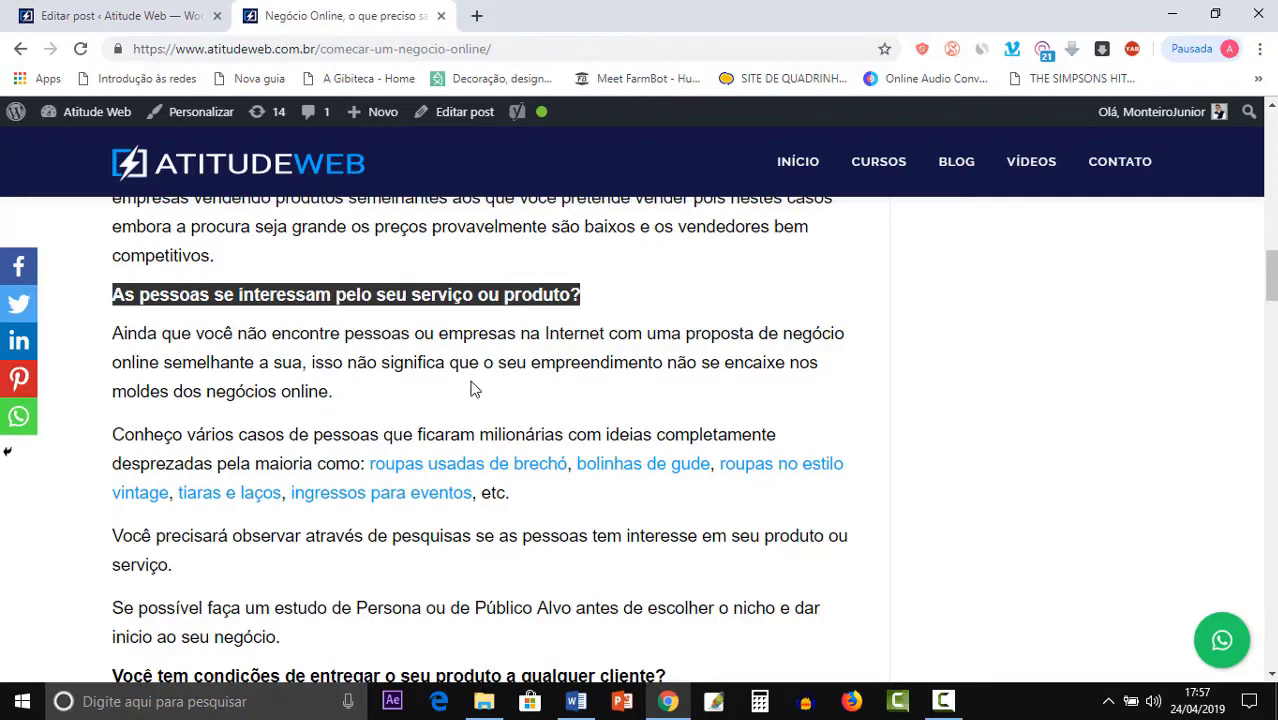
Highlight the section heading "Primeiro é preciso definir o tipo de negócio online." above the subheadings.
{"action": "scroll", "coordinate": [474, 389], "scroll_direction": "up", "scroll_amount": 1}
{"action": "scroll", "coordinate": [588, 395], "scroll_direction": "up", "scroll_amount": 8}
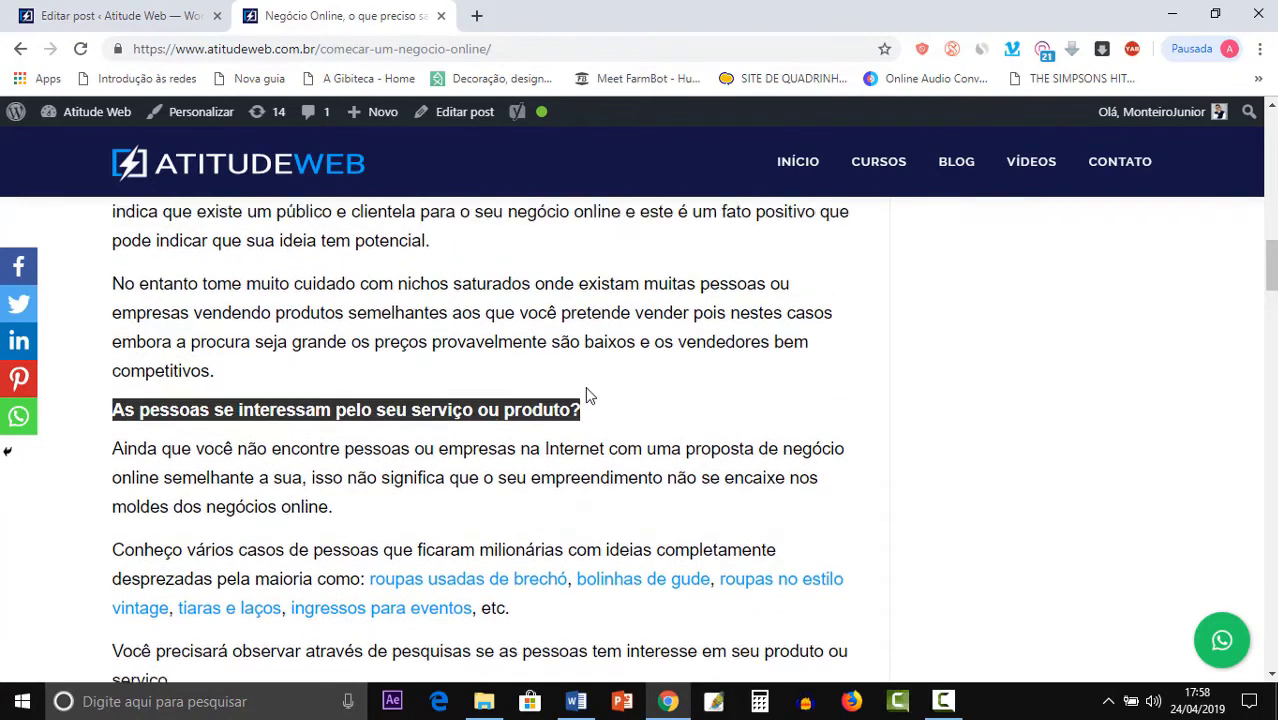
{"action": "scroll", "coordinate": [585, 398], "scroll_direction": "down", "scroll_amount": 2}
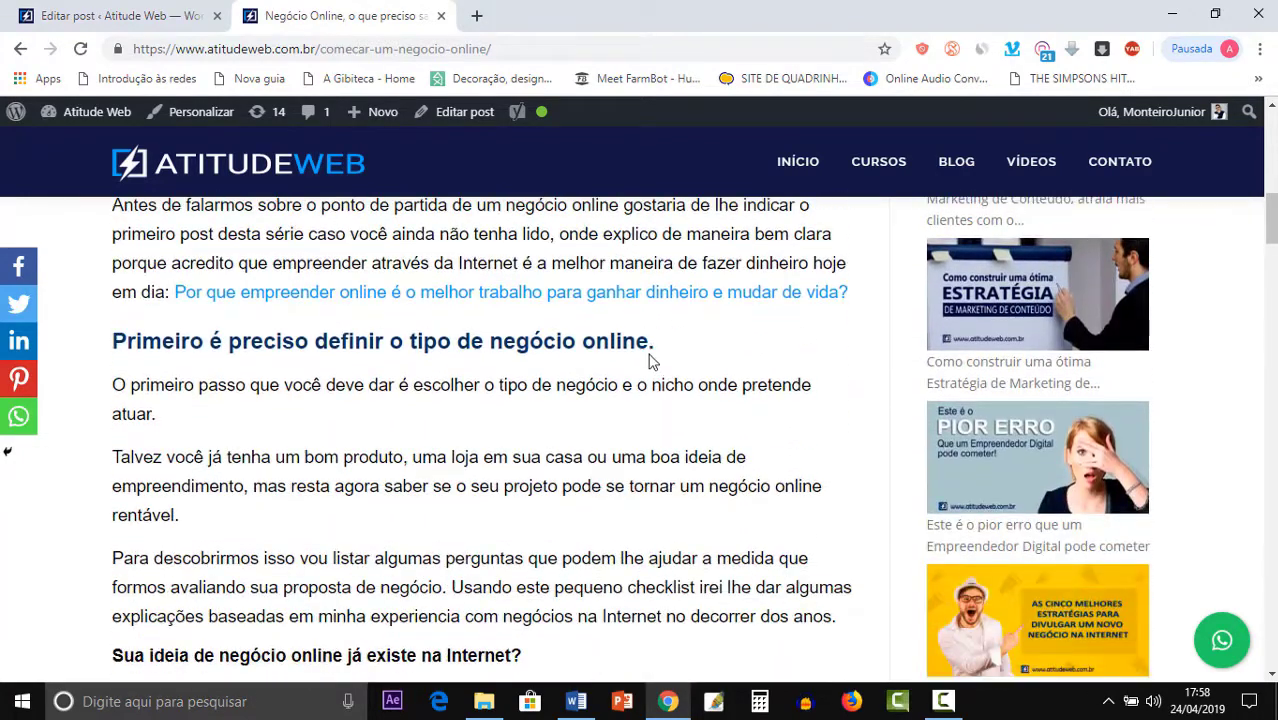
{"action": "left_click_drag", "start_coordinate": [556, 341], "coordinate": [110, 341]}
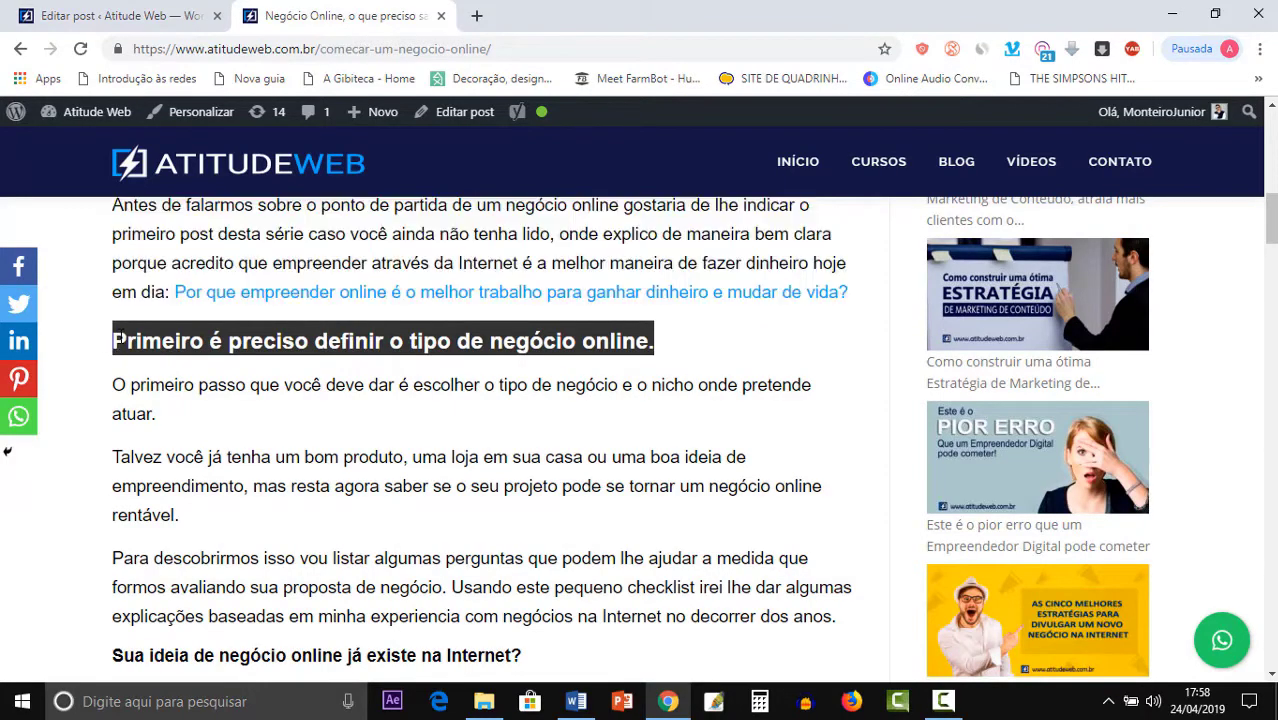
{"action": "scroll", "coordinate": [388, 507], "scroll_direction": "down", "scroll_amount": 3}
{"action": "scroll", "coordinate": [400, 500], "scroll_direction": "up", "scroll_amount": 5}
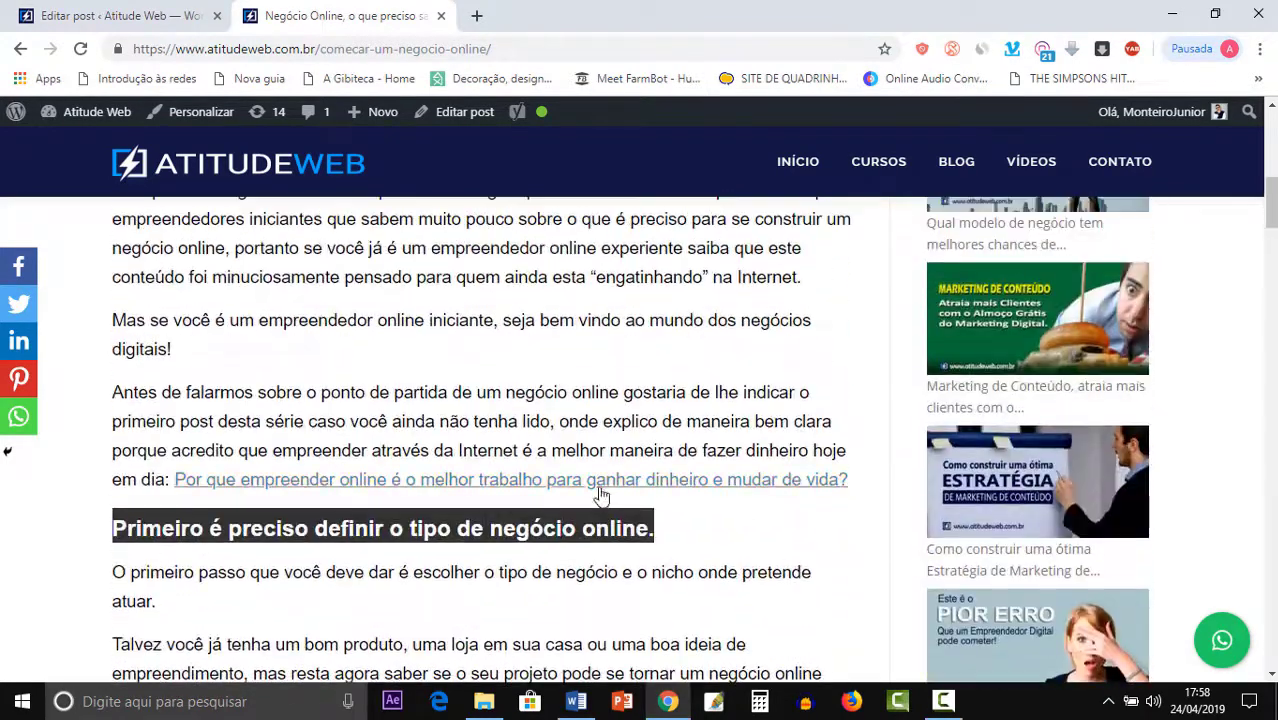
{"action": "left_click_drag", "start_coordinate": [678, 542], "coordinate": [235, 514]}
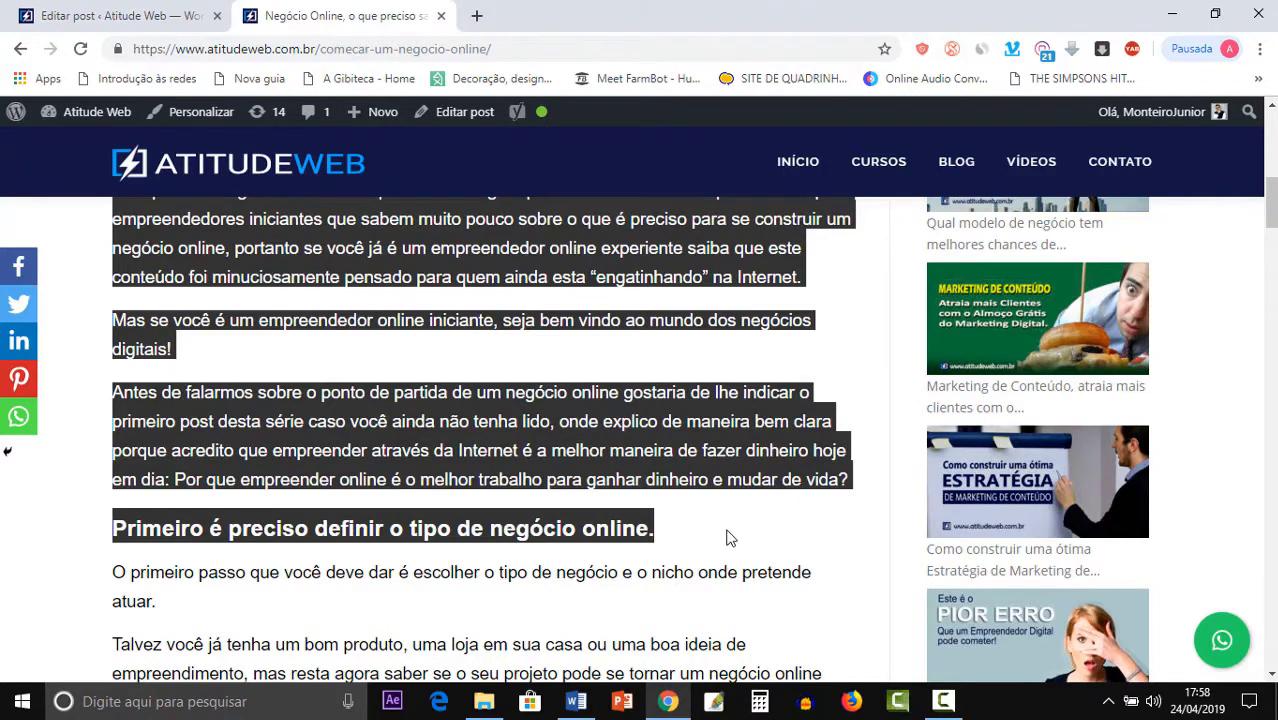
Clear the highlight and highlight the post title "Negócio Online, o que preciso saber antes de começar?".
{"action": "scroll", "coordinate": [728, 530], "scroll_direction": "up", "scroll_amount": 5}
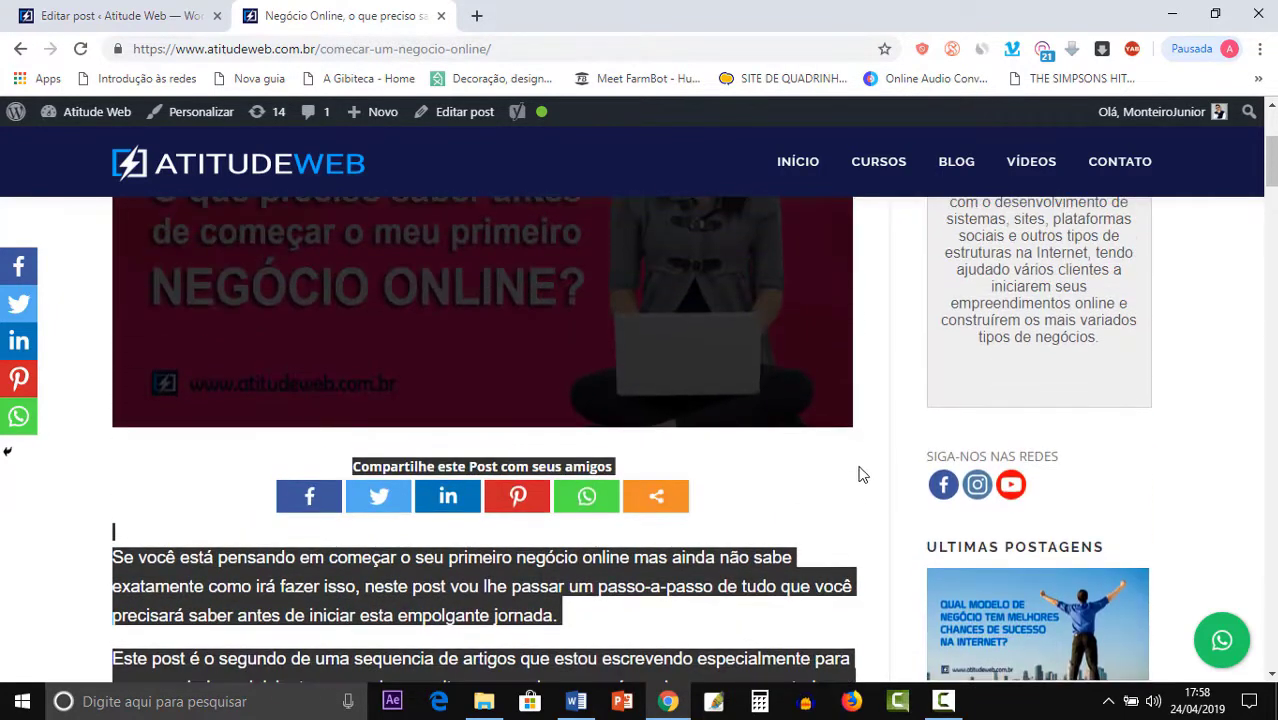
{"action": "left_click", "coordinate": [862, 474]}
{"action": "scroll", "coordinate": [864, 470], "scroll_direction": "up", "scroll_amount": 3}
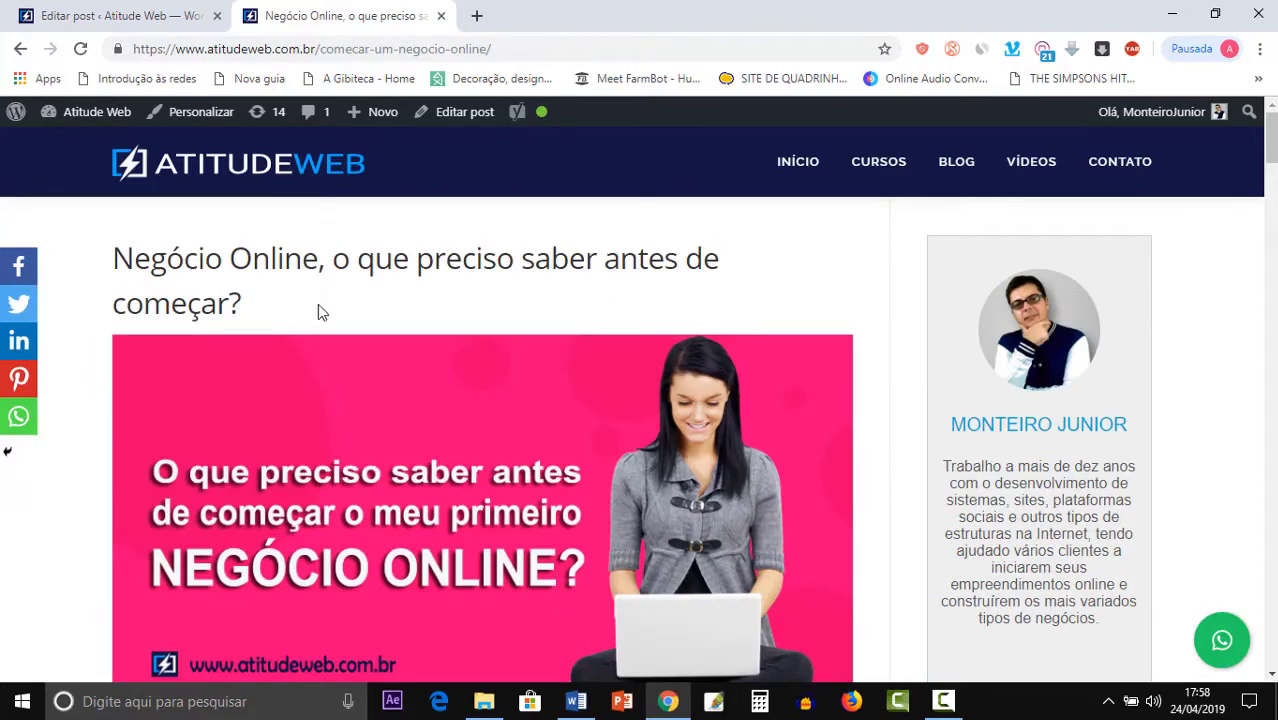
{"action": "left_click_drag", "start_coordinate": [318, 306], "coordinate": [122, 265]}
Highlight the section heading "Escolha a estrutura certa para o seu negócio online.", inspect its page element, and close the developer tools.
{"action": "scroll", "coordinate": [193, 420], "scroll_direction": "down", "scroll_amount": 10}
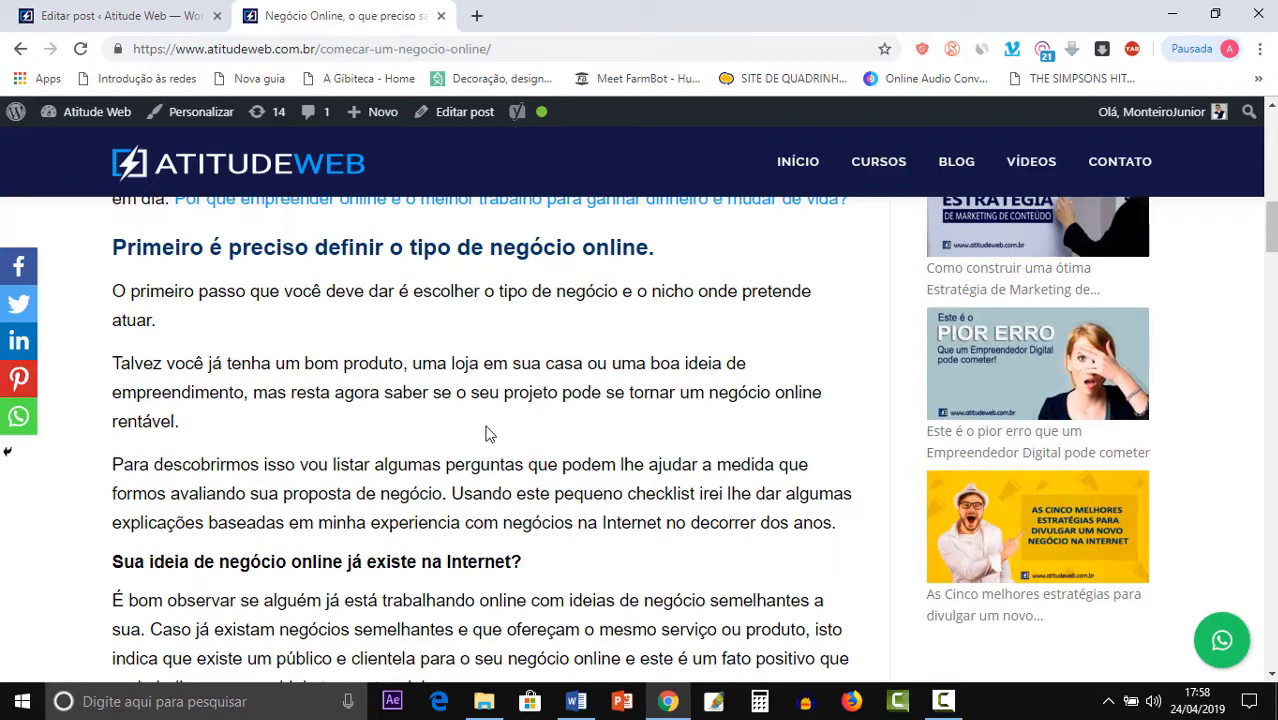
{"action": "scroll", "coordinate": [478, 446], "scroll_direction": "down", "scroll_amount": 2}
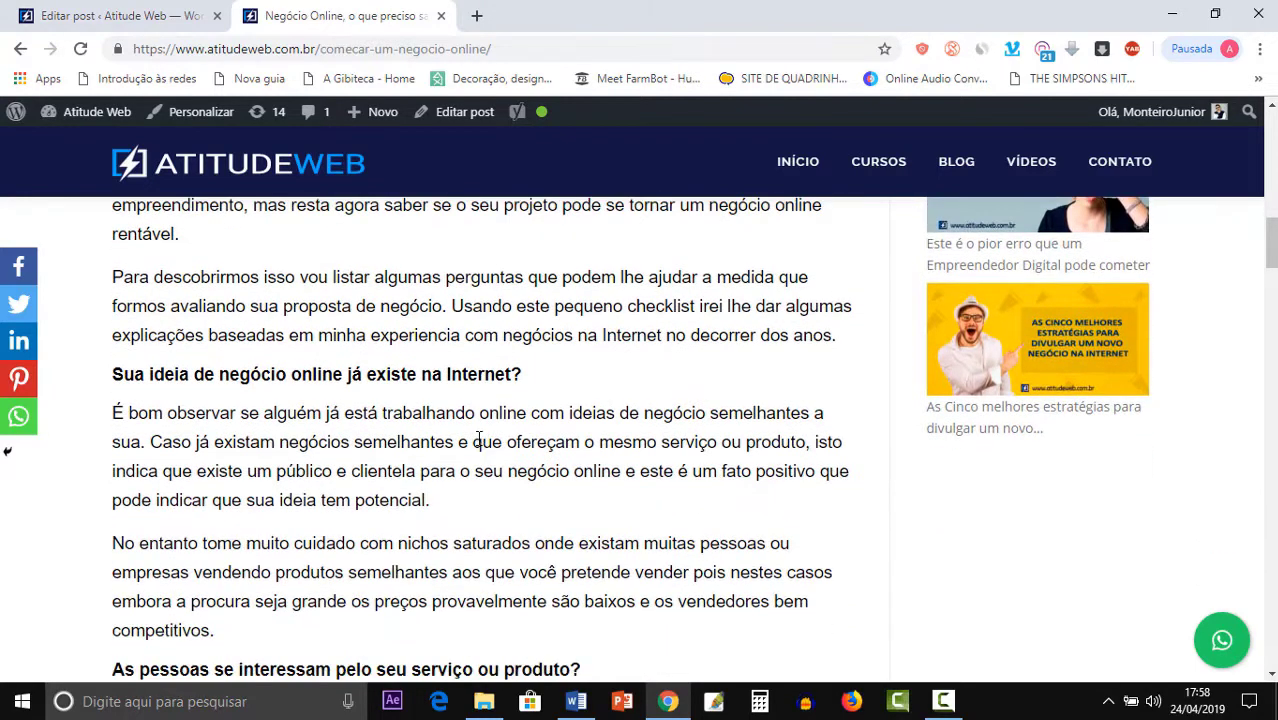
{"action": "scroll", "coordinate": [478, 441], "scroll_direction": "down", "scroll_amount": 2}
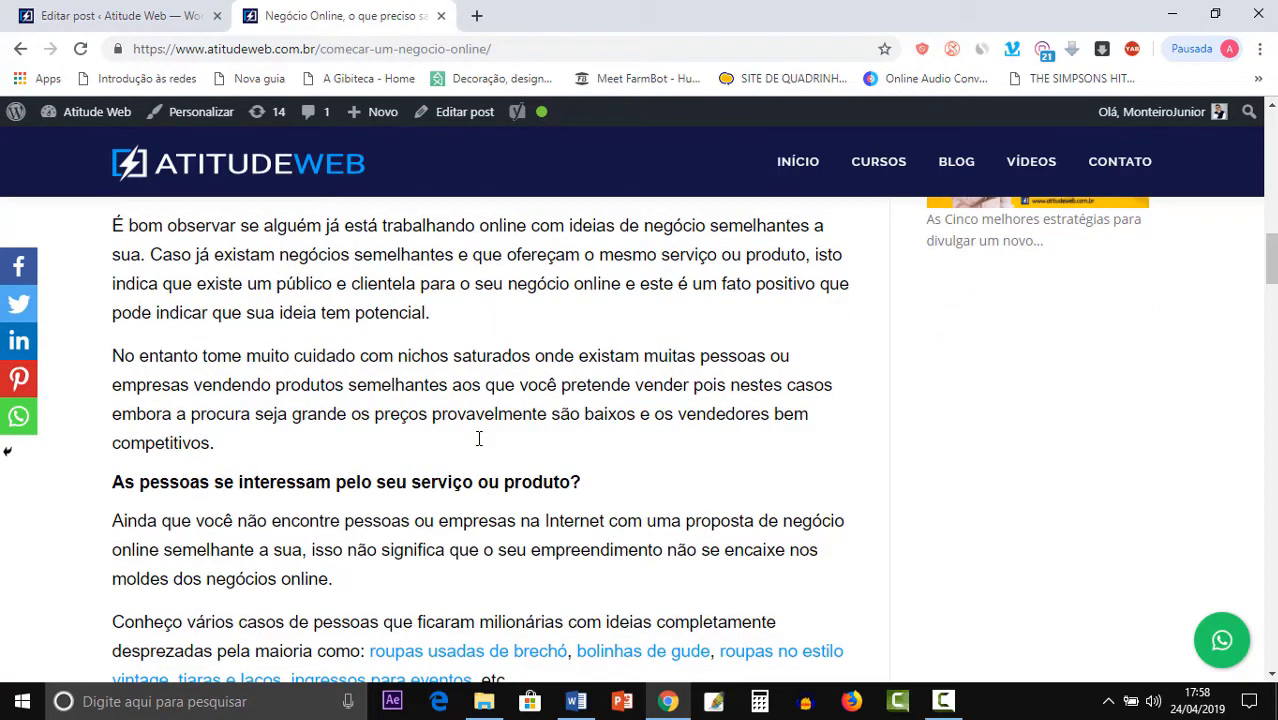
{"action": "scroll", "coordinate": [478, 446], "scroll_direction": "down", "scroll_amount": 7}
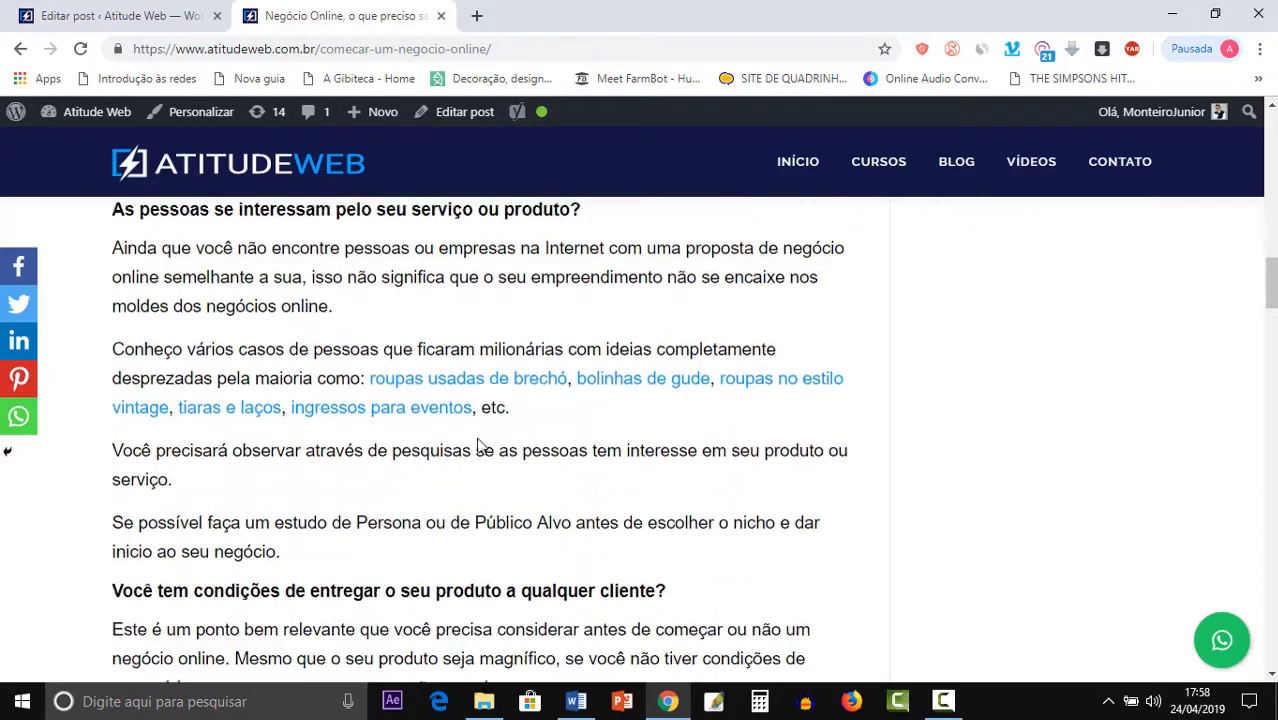
{"action": "scroll", "coordinate": [478, 446], "scroll_direction": "down", "scroll_amount": 2}
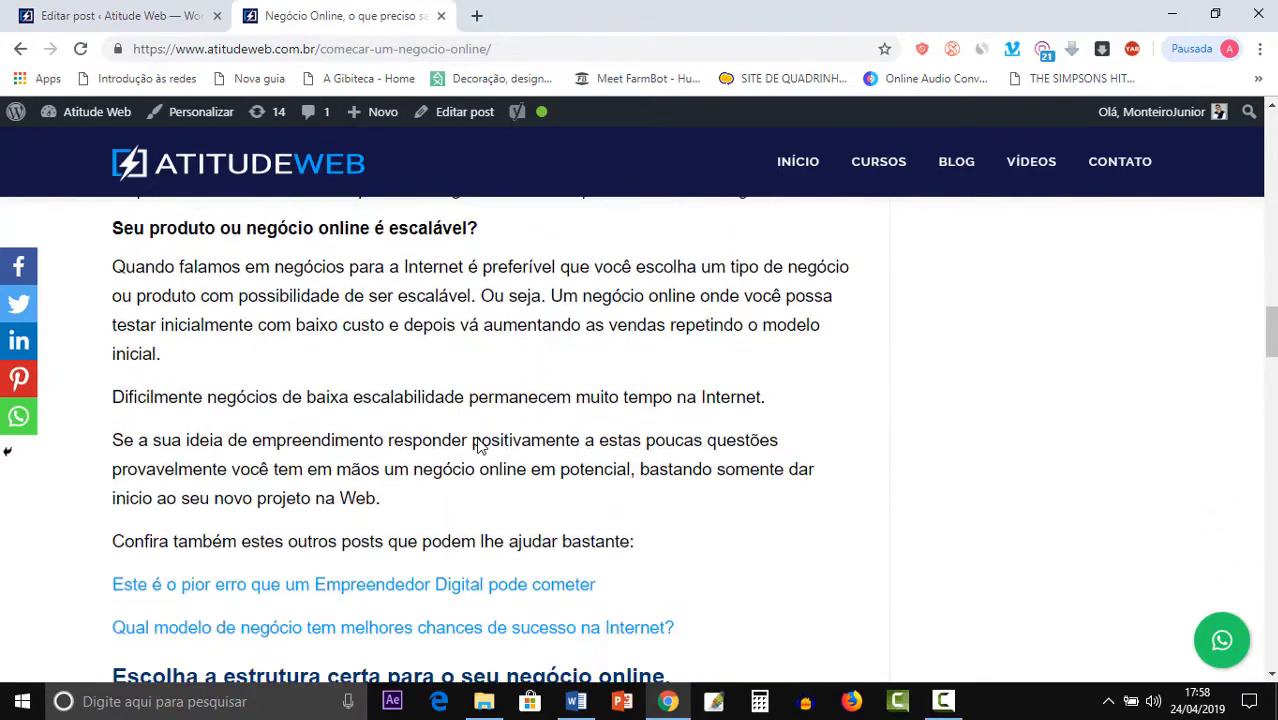
{"action": "scroll", "coordinate": [478, 446], "scroll_direction": "down", "scroll_amount": 3}
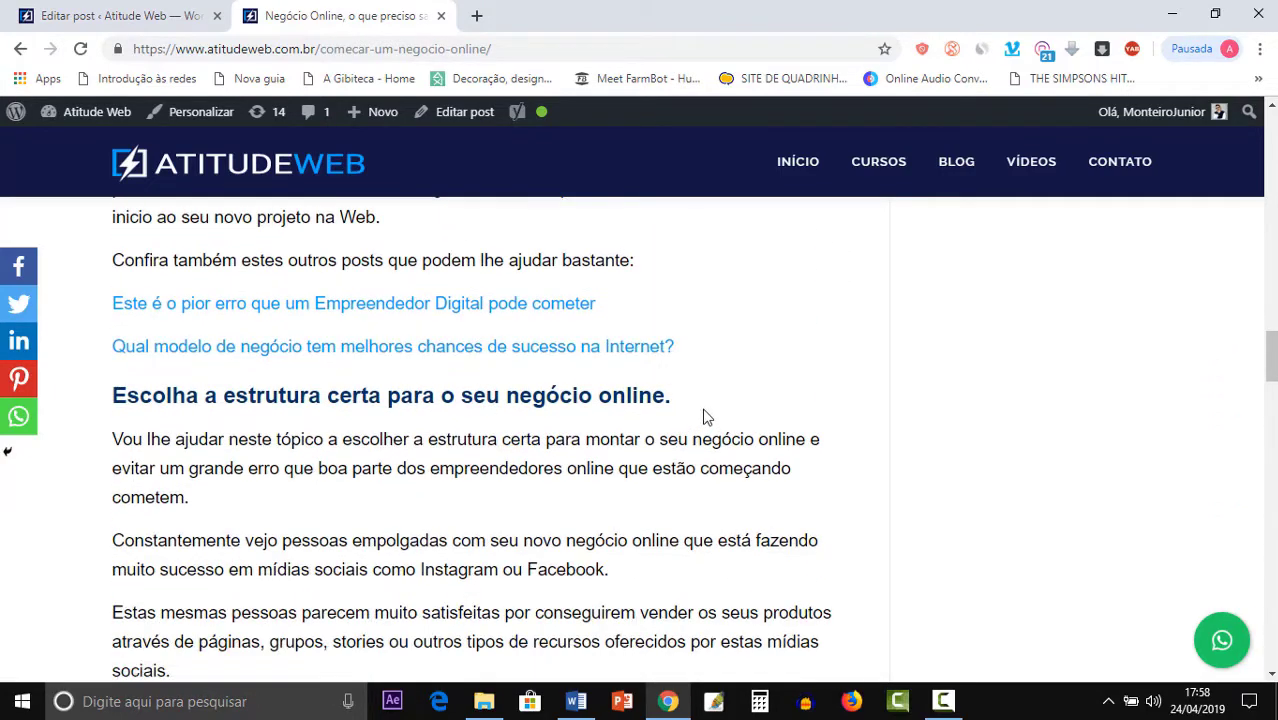
{"action": "left_click_drag", "start_coordinate": [679, 406], "coordinate": [118, 398]}
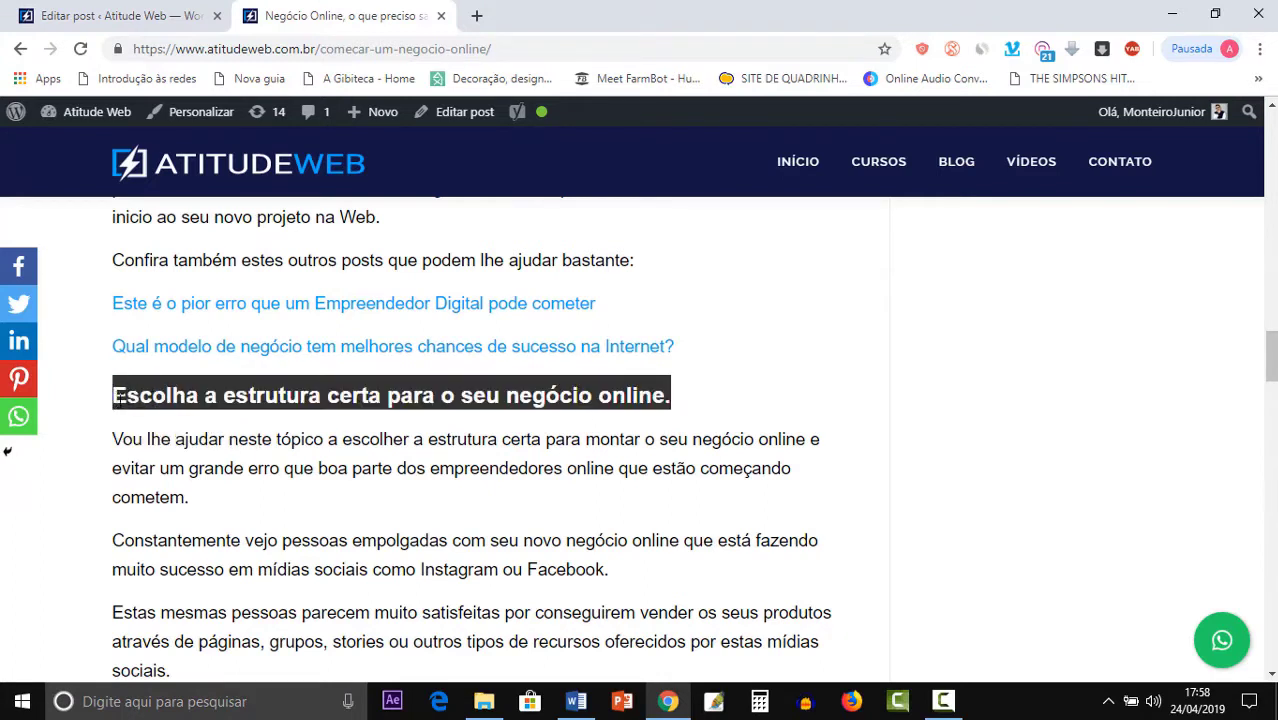
{"action": "right_click", "coordinate": [176, 396]}
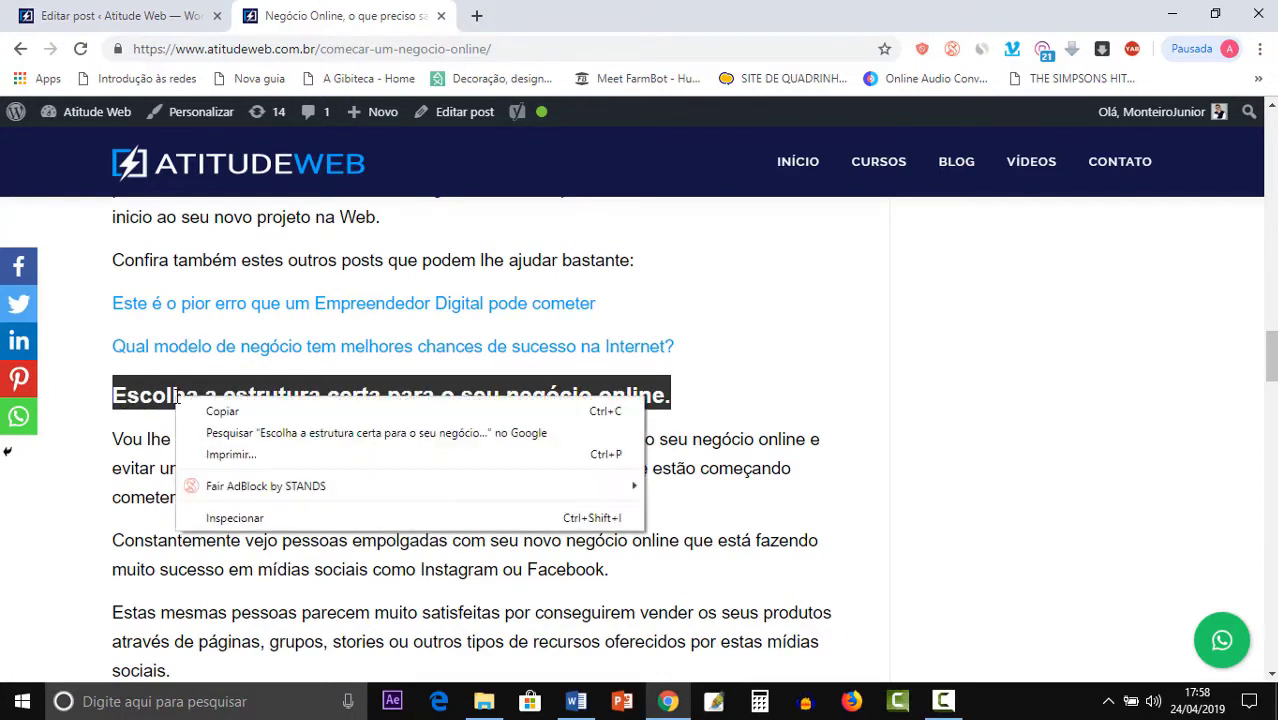
{"action": "left_click", "coordinate": [233, 518]}
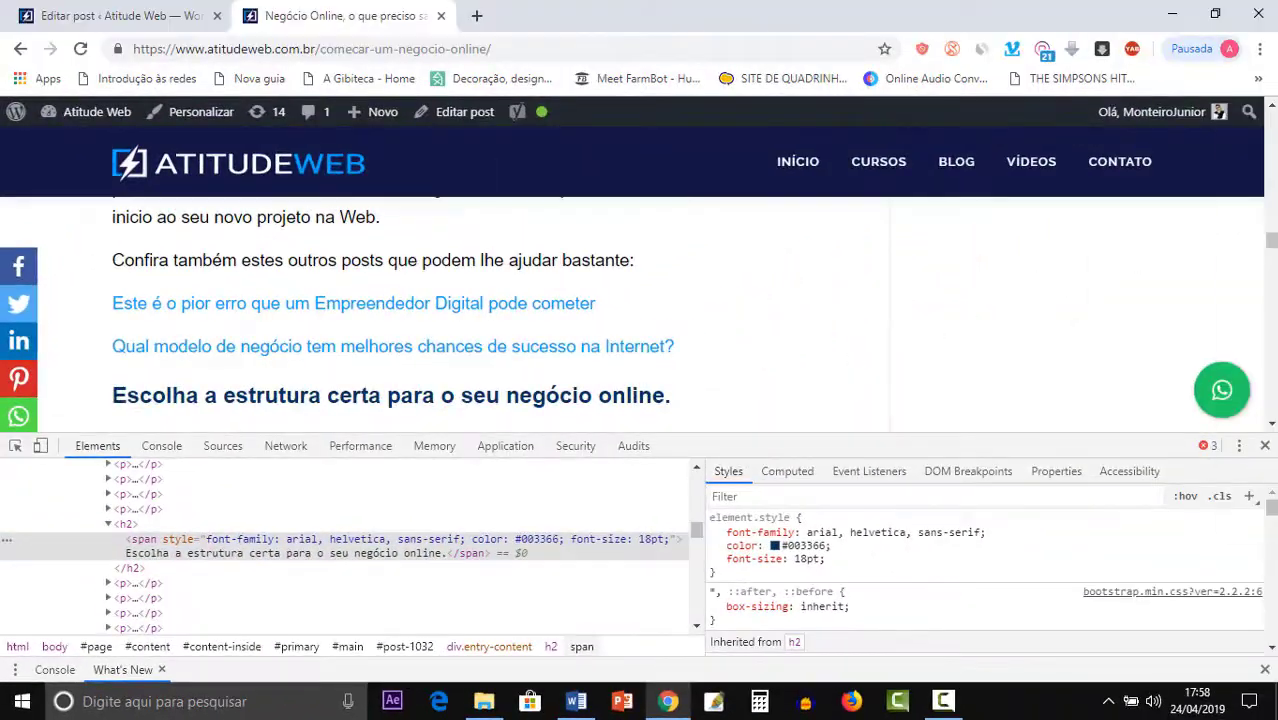
{"action": "left_click", "coordinate": [1265, 448]}
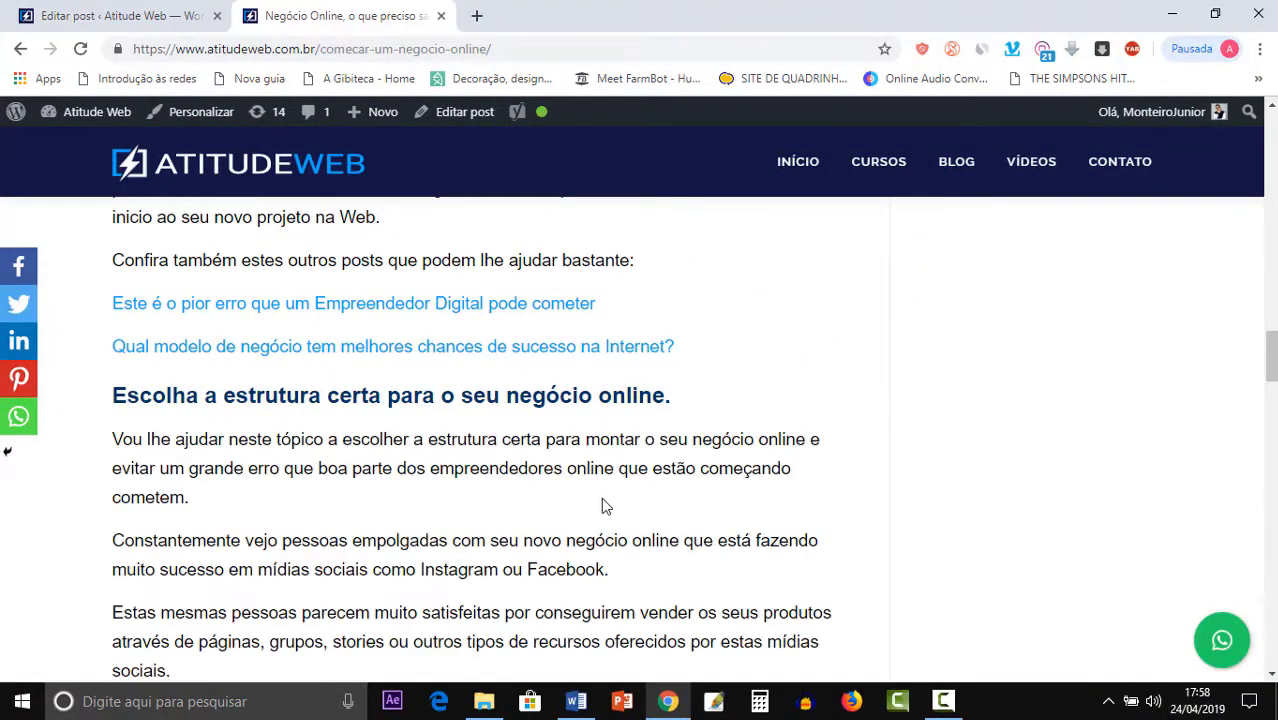
Highlight the subheading "Exemplos de grandes negócios que quebraram por mudanças no Facebook.", inspect its page element, and close the developer tools.
{"action": "scroll", "coordinate": [497, 492], "scroll_direction": "down", "scroll_amount": 2}
{"action": "scroll", "coordinate": [497, 484], "scroll_direction": "down", "scroll_amount": 4}
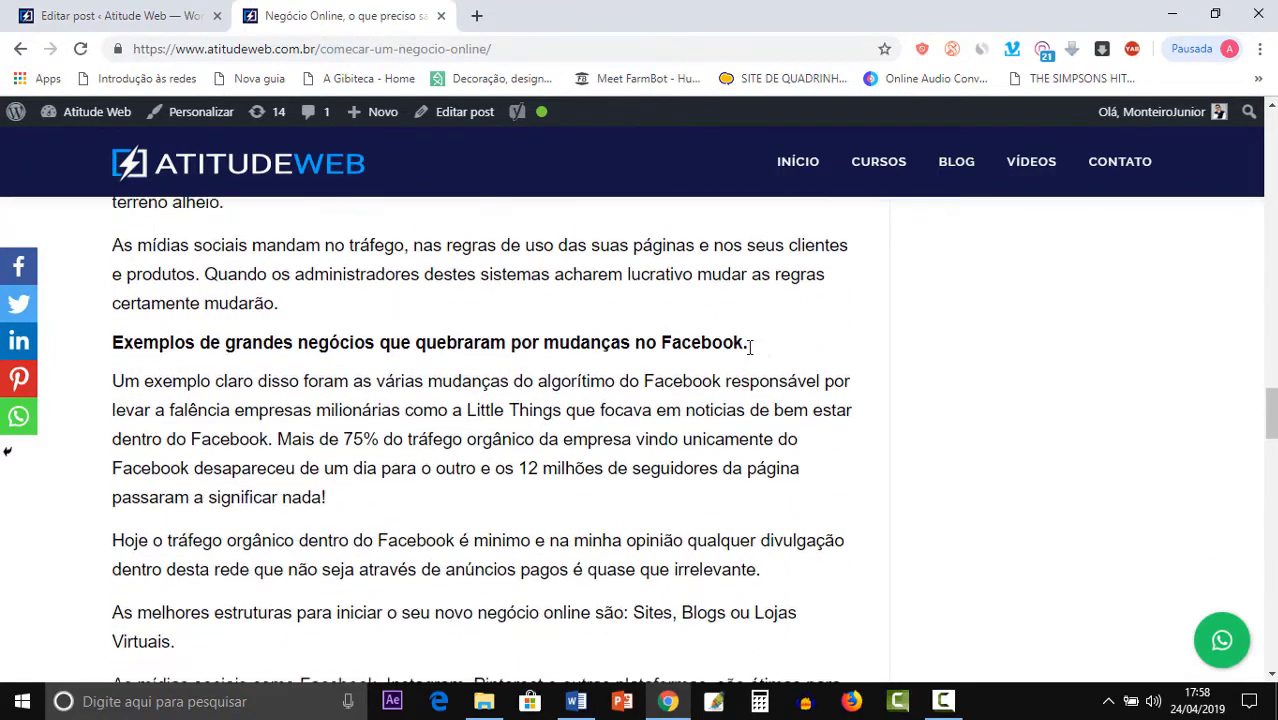
{"action": "left_click_drag", "start_coordinate": [758, 342], "coordinate": [115, 332]}
{"action": "right_click", "coordinate": [175, 342]}
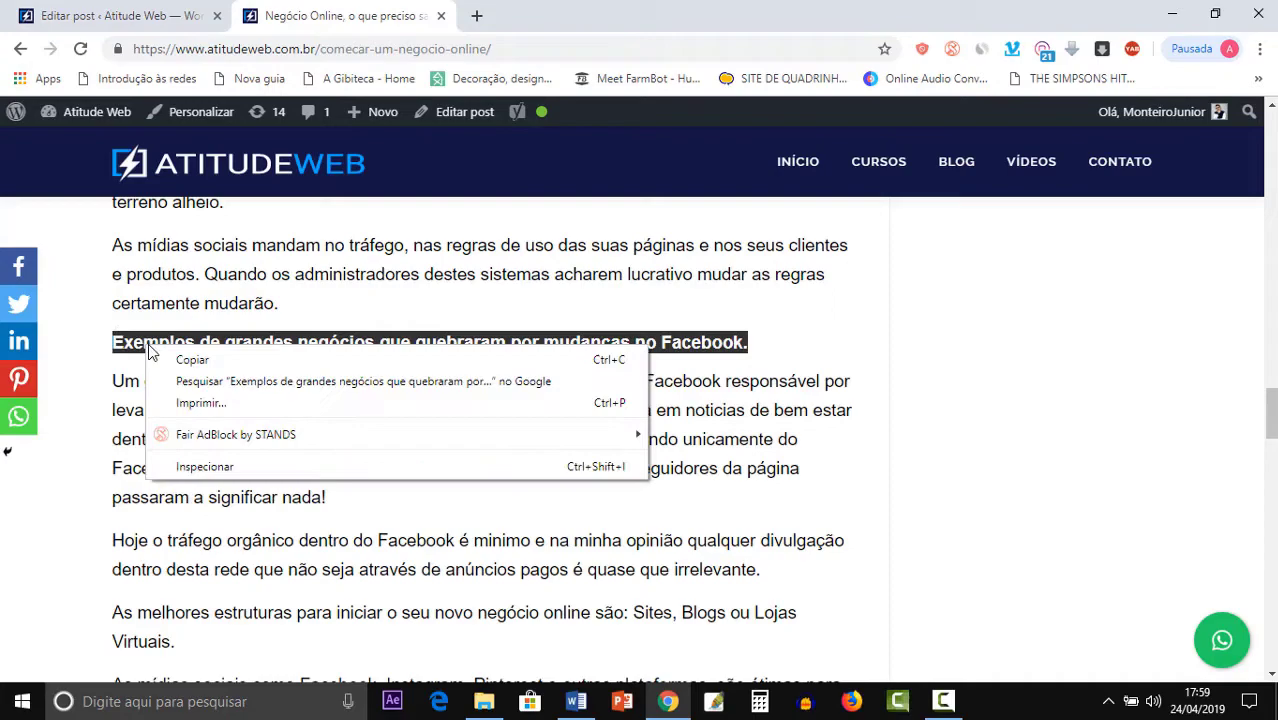
{"action": "left_click", "coordinate": [220, 464]}
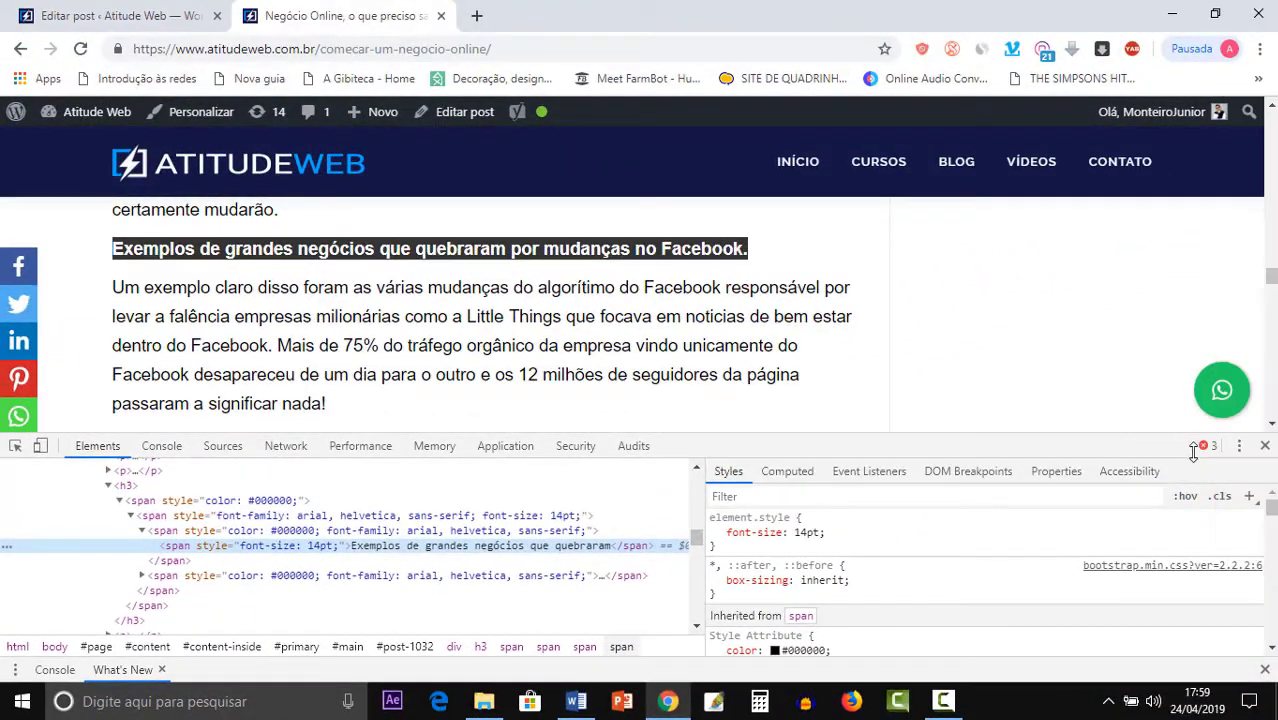
{"action": "left_click", "coordinate": [1265, 446]}
Highlight the section heading "Elabore um plano de curto, médio e longo prazo para seu negócio online." and review the text beneath it.
{"action": "scroll", "coordinate": [770, 425], "scroll_direction": "down", "scroll_amount": 3}
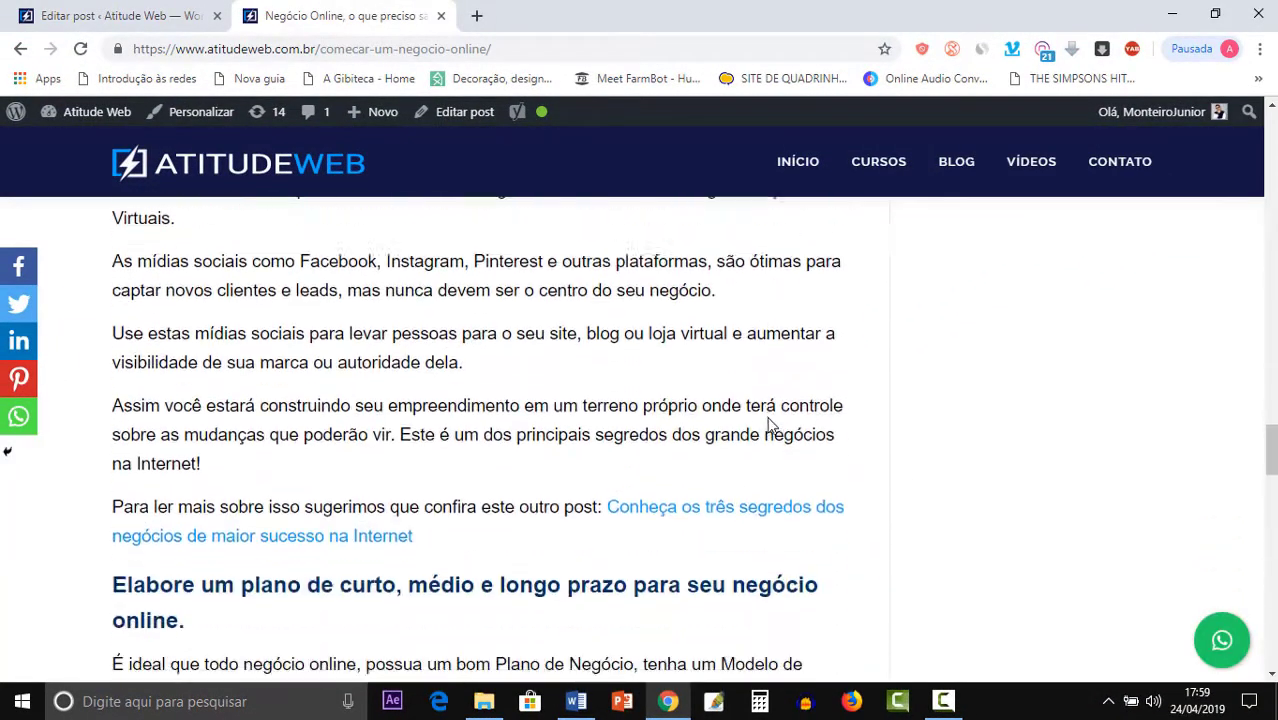
{"action": "scroll", "coordinate": [770, 425], "scroll_direction": "down", "scroll_amount": 2}
{"action": "scroll", "coordinate": [840, 449], "scroll_direction": "down", "scroll_amount": 1}
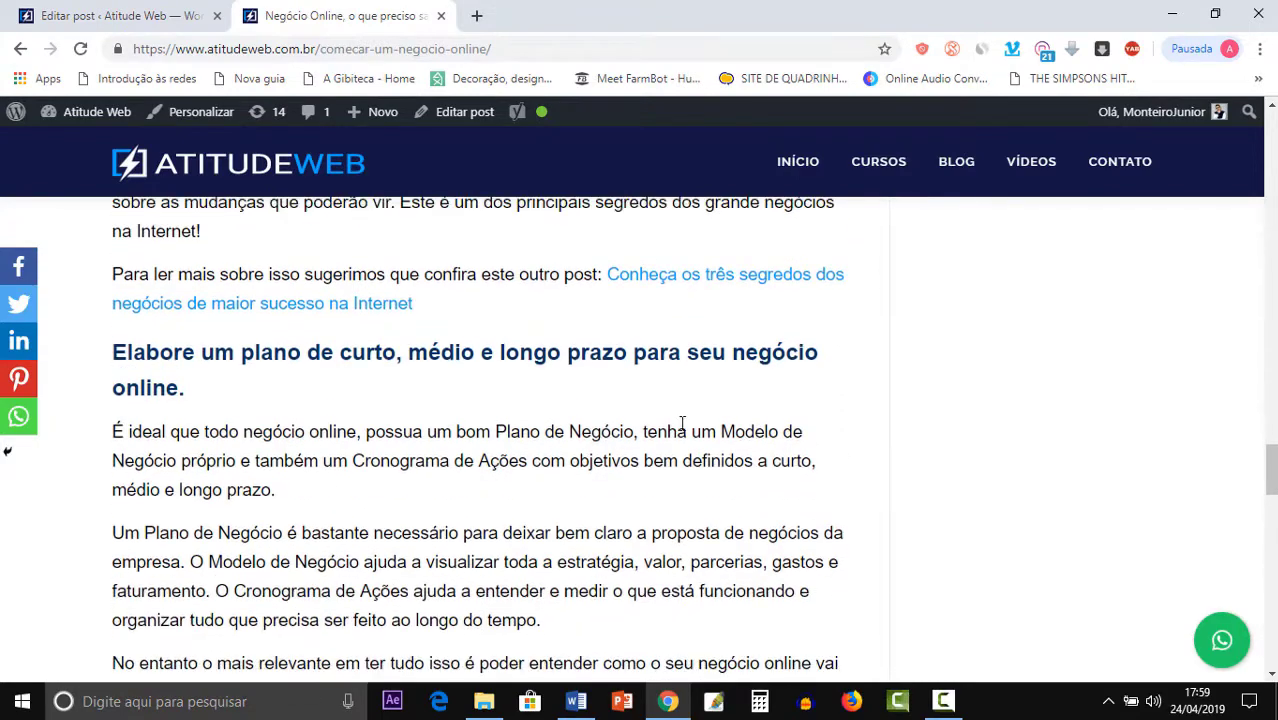
{"action": "triple_click", "coordinate": [124, 366]}
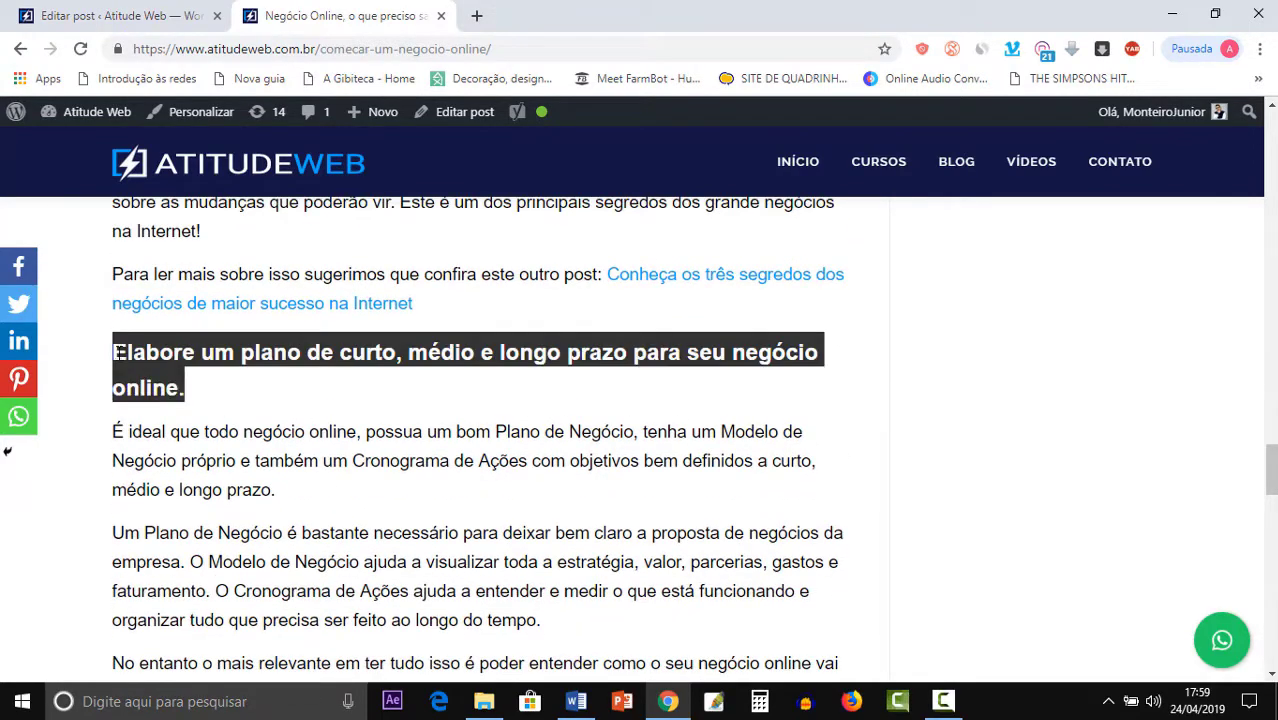
{"action": "scroll", "coordinate": [279, 420], "scroll_direction": "down", "scroll_amount": 2}
{"action": "scroll", "coordinate": [276, 414], "scroll_direction": "down", "scroll_amount": 3}
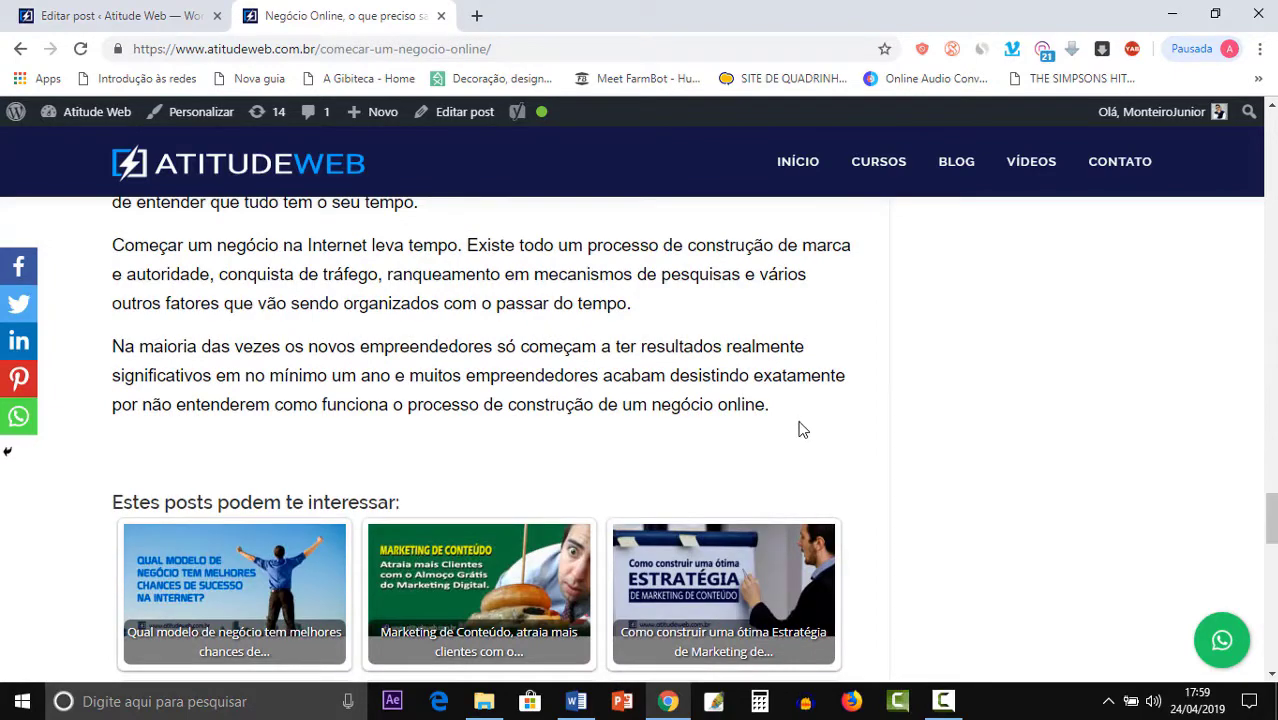
{"action": "scroll", "coordinate": [800, 430], "scroll_direction": "up", "scroll_amount": 6}
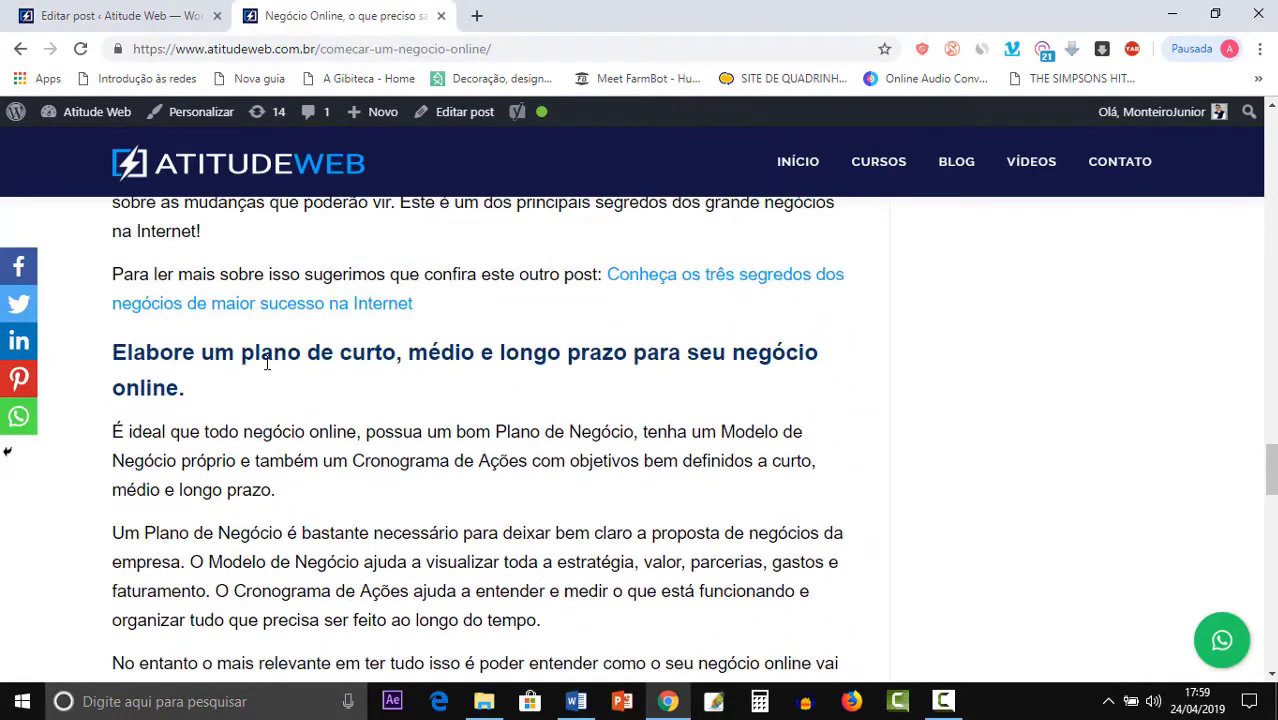
Return to the post editor and check the heading level of "Primeiro é preciso definir o tipo de negócio online.".
{"action": "left_click", "coordinate": [152, 16]}
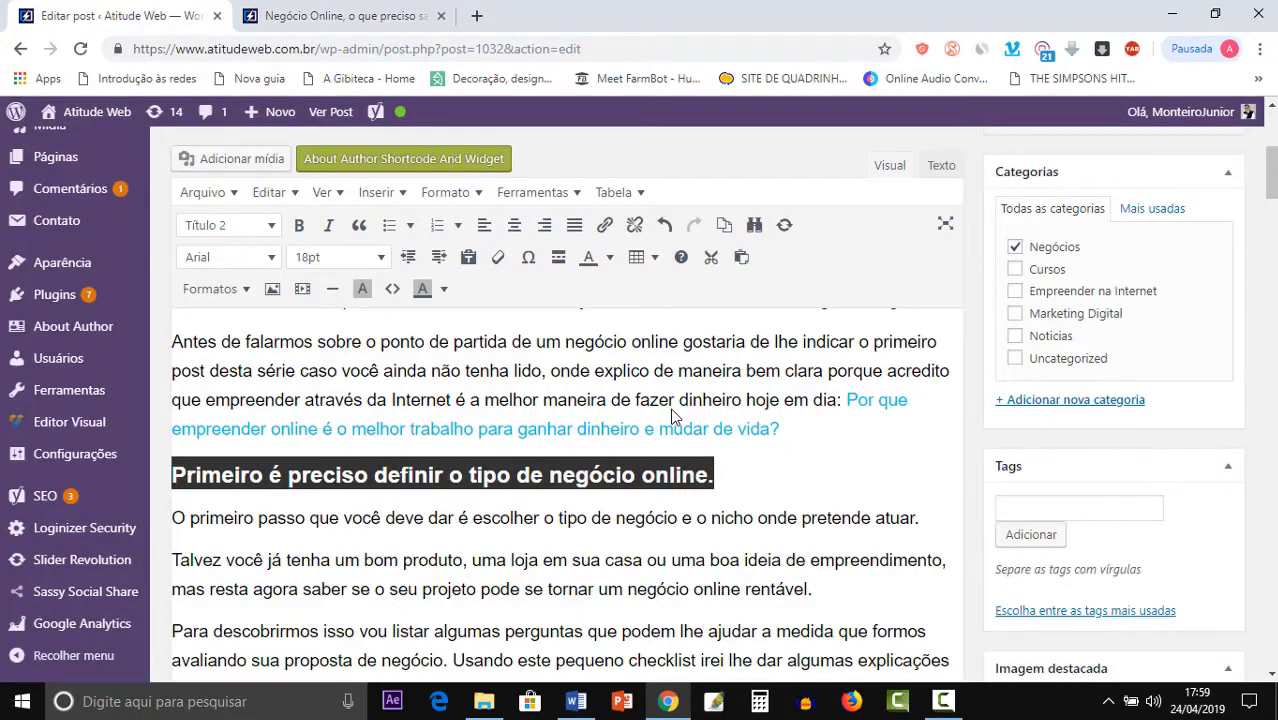
{"action": "left_click", "coordinate": [855, 505]}
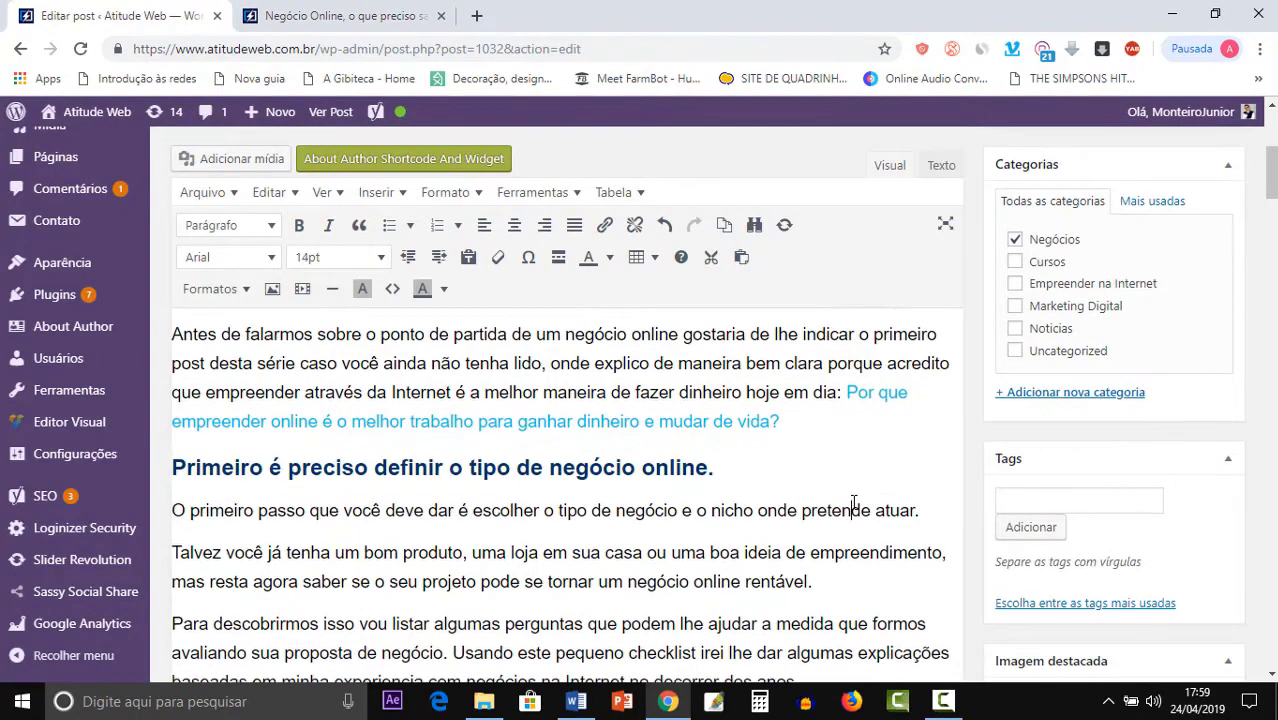
{"action": "scroll", "coordinate": [855, 505], "scroll_direction": "up", "scroll_amount": 5}
{"action": "scroll", "coordinate": [854, 502], "scroll_direction": "up", "scroll_amount": 1}
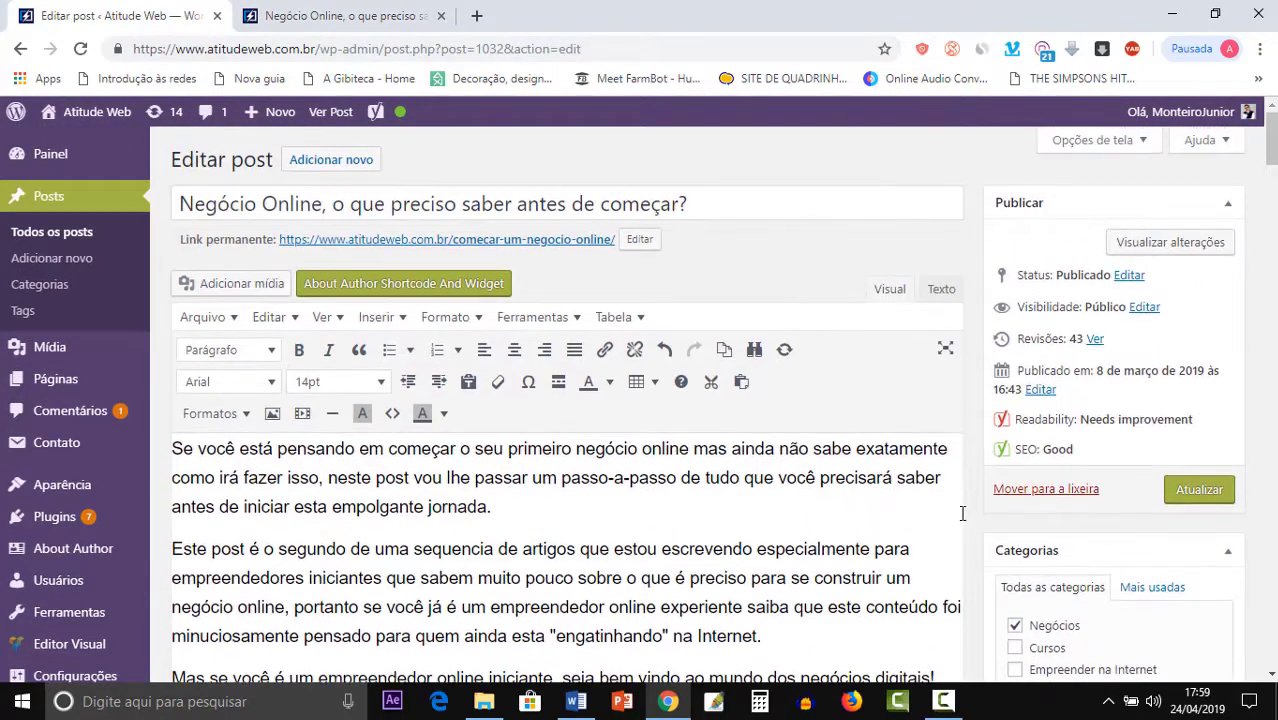
{"action": "scroll", "coordinate": [962, 513], "scroll_direction": "down", "scroll_amount": 5}
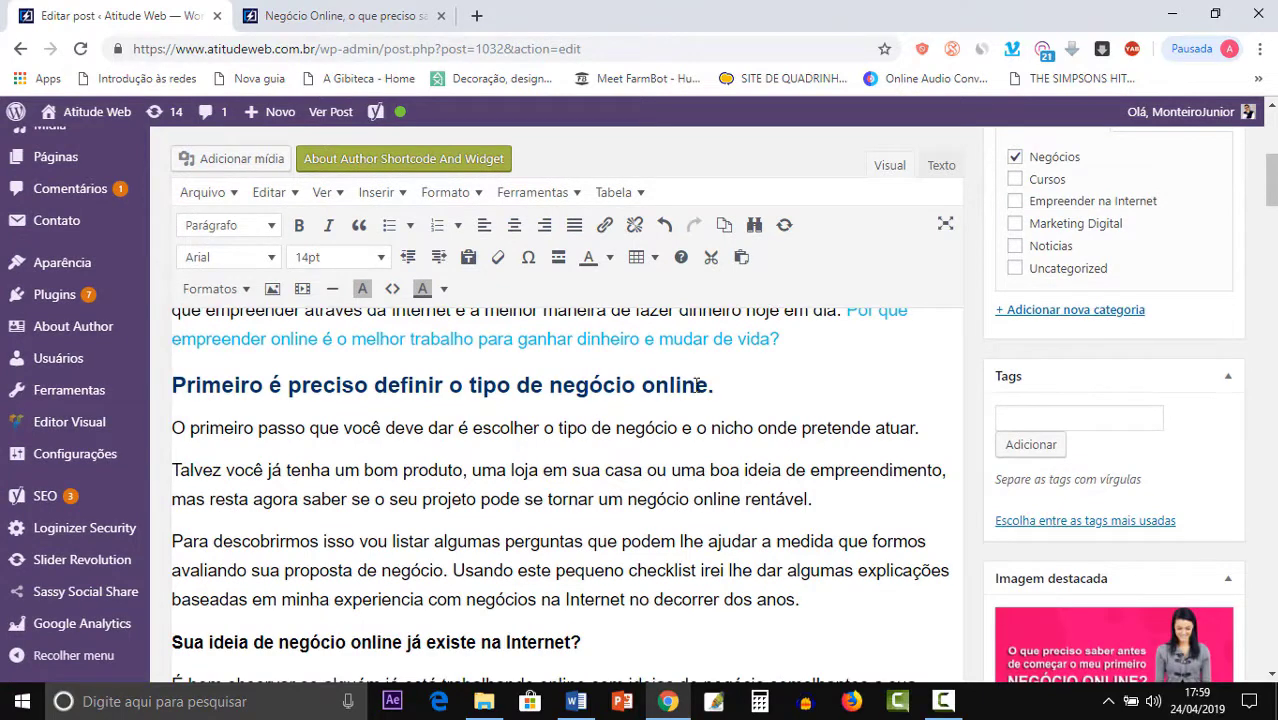
{"action": "left_click_drag", "start_coordinate": [698, 385], "coordinate": [165, 362]}
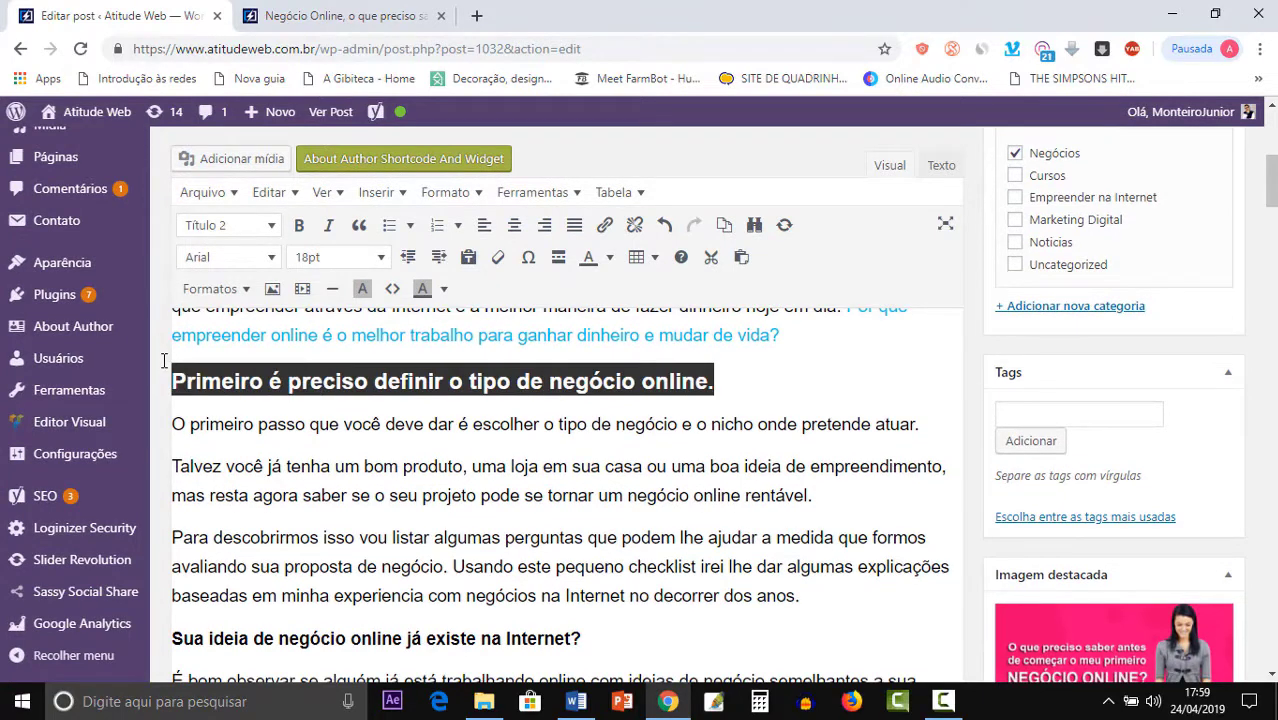
{"action": "left_click", "coordinate": [271, 225]}
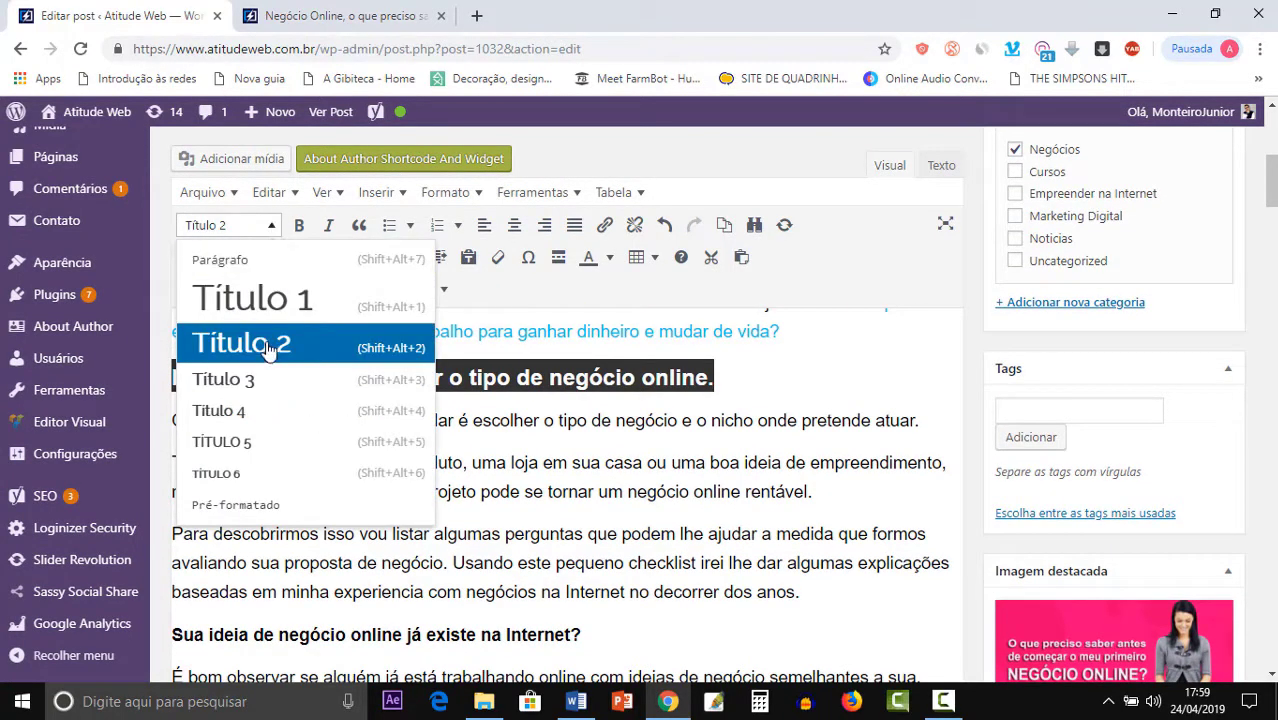
{"action": "left_click", "coordinate": [756, 362]}
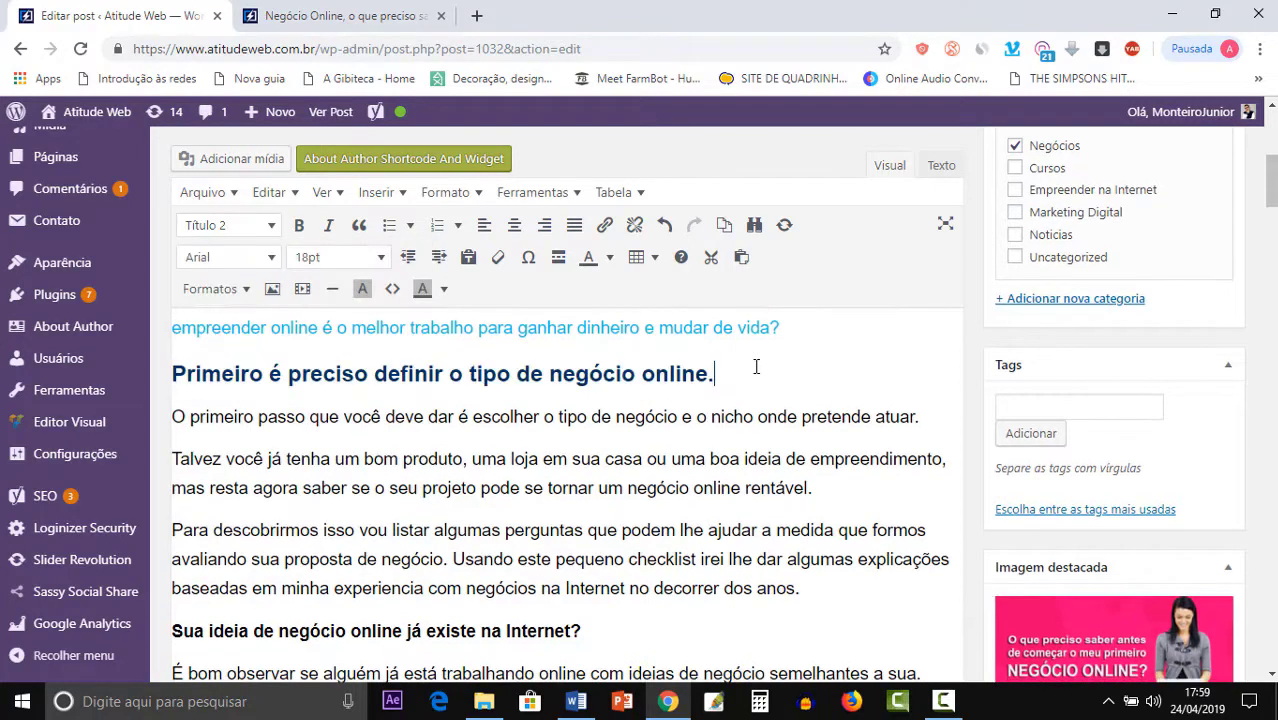
Check the heading level of the subheading "Sua ideia de negócio online já existe na Internet?" in the editor and clear the selection.
{"action": "scroll", "coordinate": [581, 476], "scroll_direction": "down", "scroll_amount": 2}
{"action": "scroll", "coordinate": [594, 443], "scroll_direction": "up", "scroll_amount": 2}
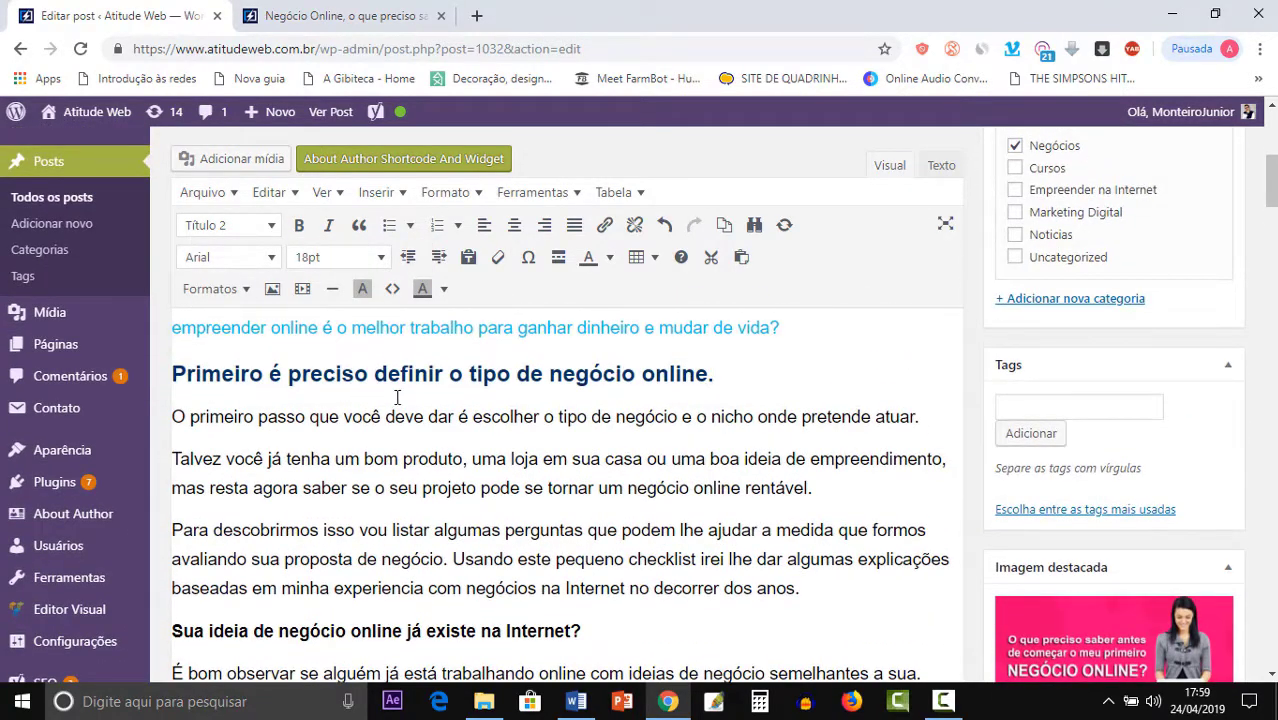
{"action": "scroll", "coordinate": [707, 427], "scroll_direction": "down", "scroll_amount": 2}
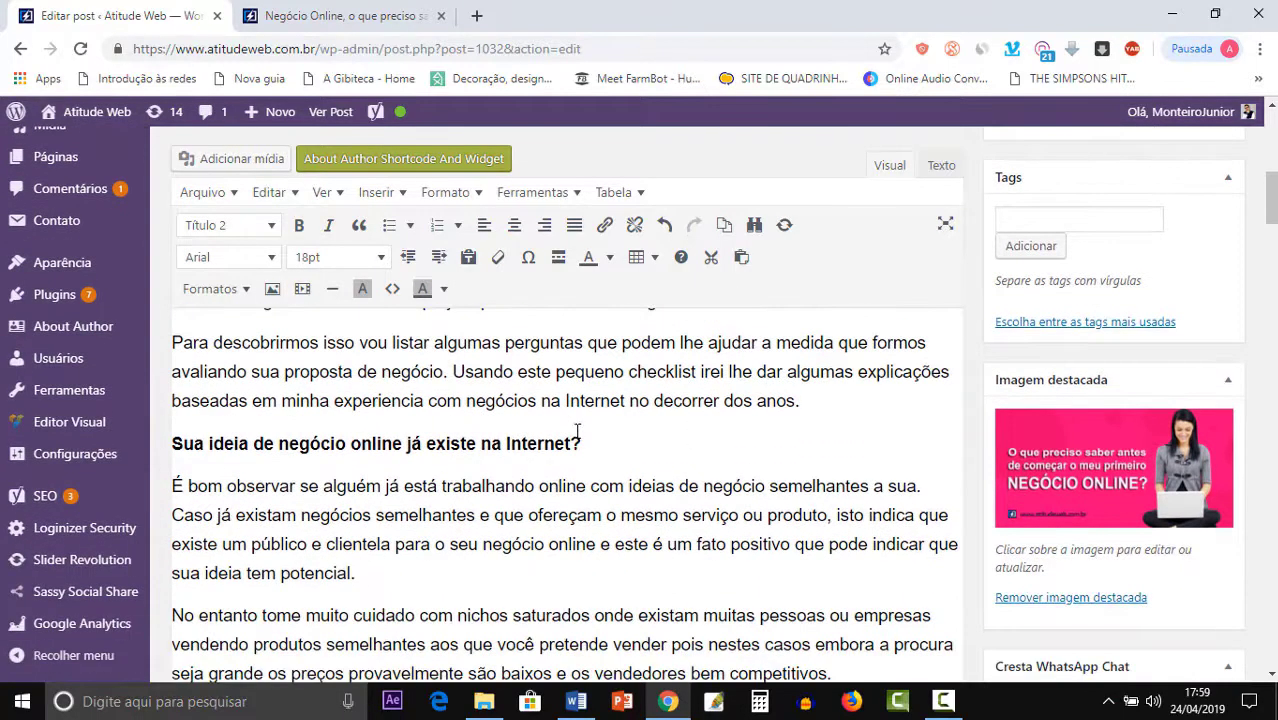
{"action": "left_click_drag", "start_coordinate": [598, 445], "coordinate": [177, 447]}
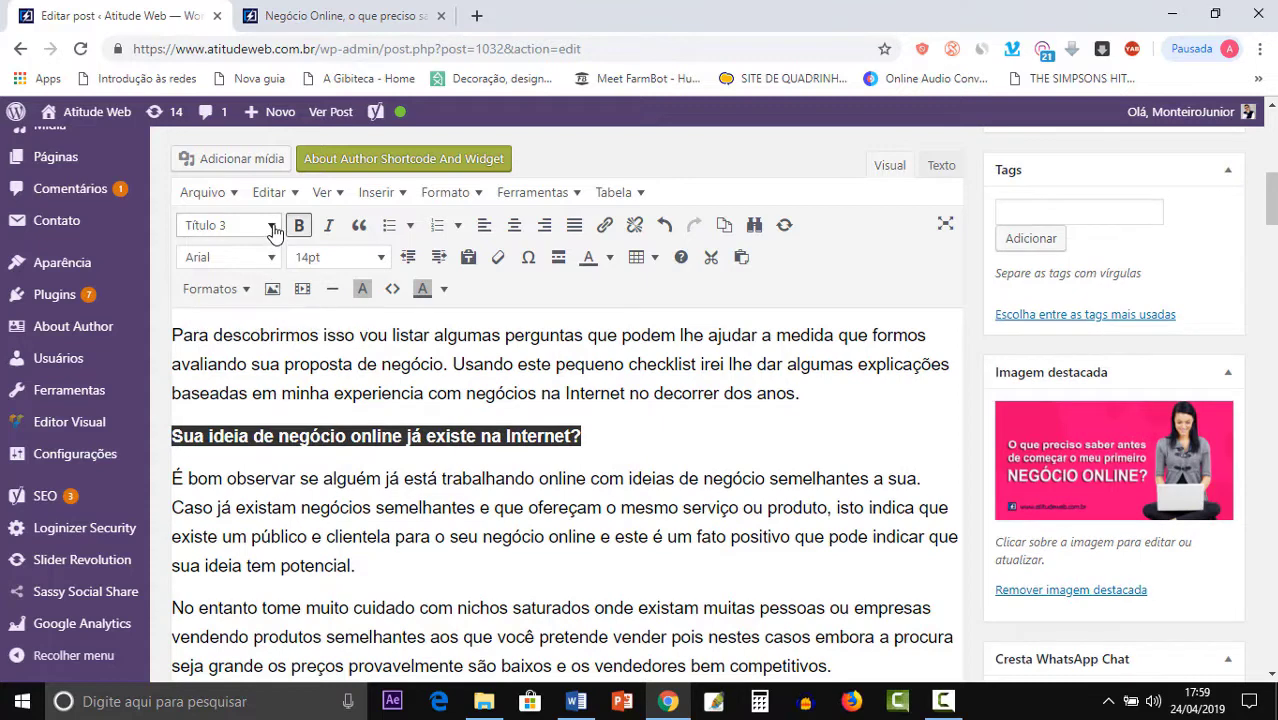
{"action": "left_click", "coordinate": [273, 227]}
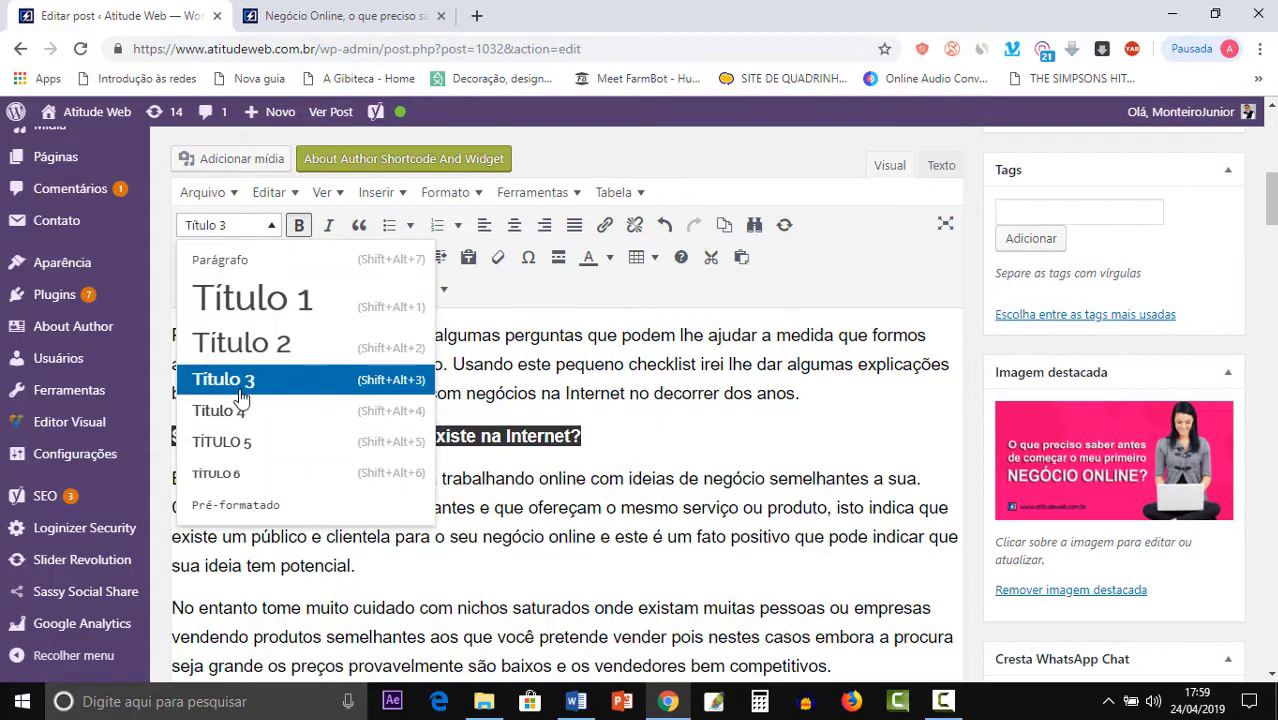
{"action": "key", "text": "Escape"}
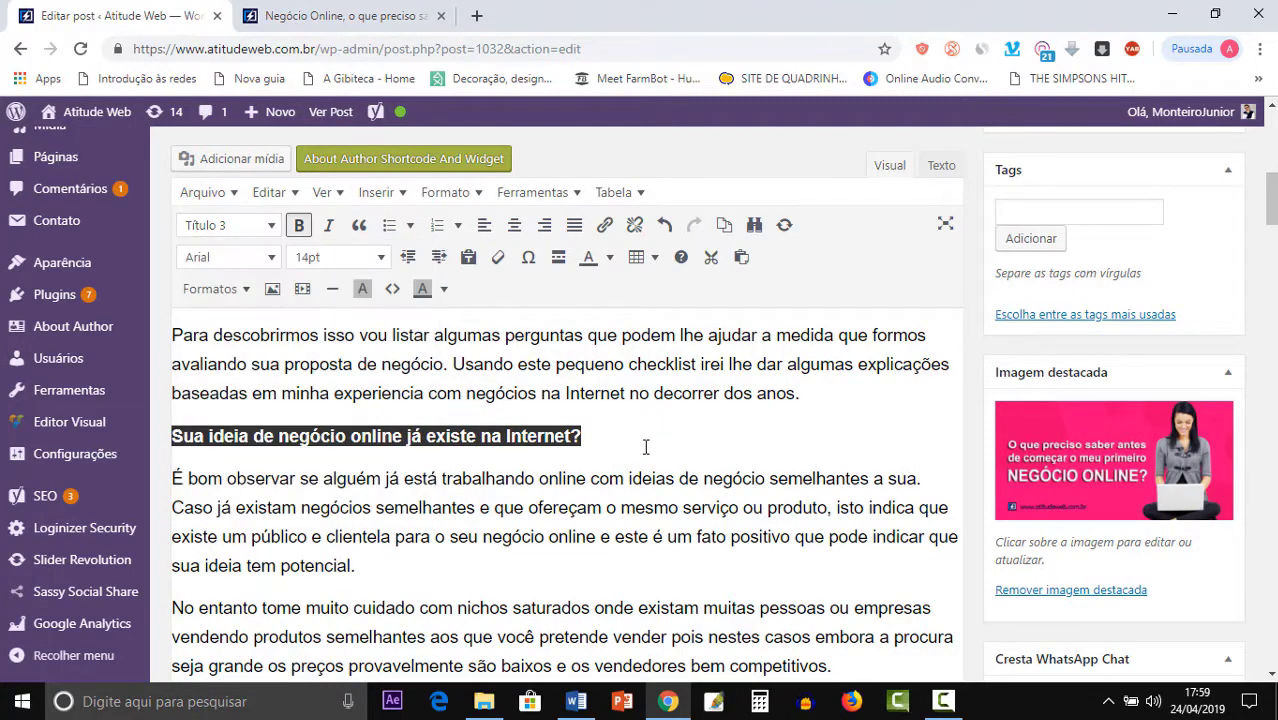
{"action": "left_click", "coordinate": [645, 446]}
{"action": "scroll", "coordinate": [643, 448], "scroll_direction": "down", "scroll_amount": 1}
{"action": "scroll", "coordinate": [620, 440], "scroll_direction": "up", "scroll_amount": 1}
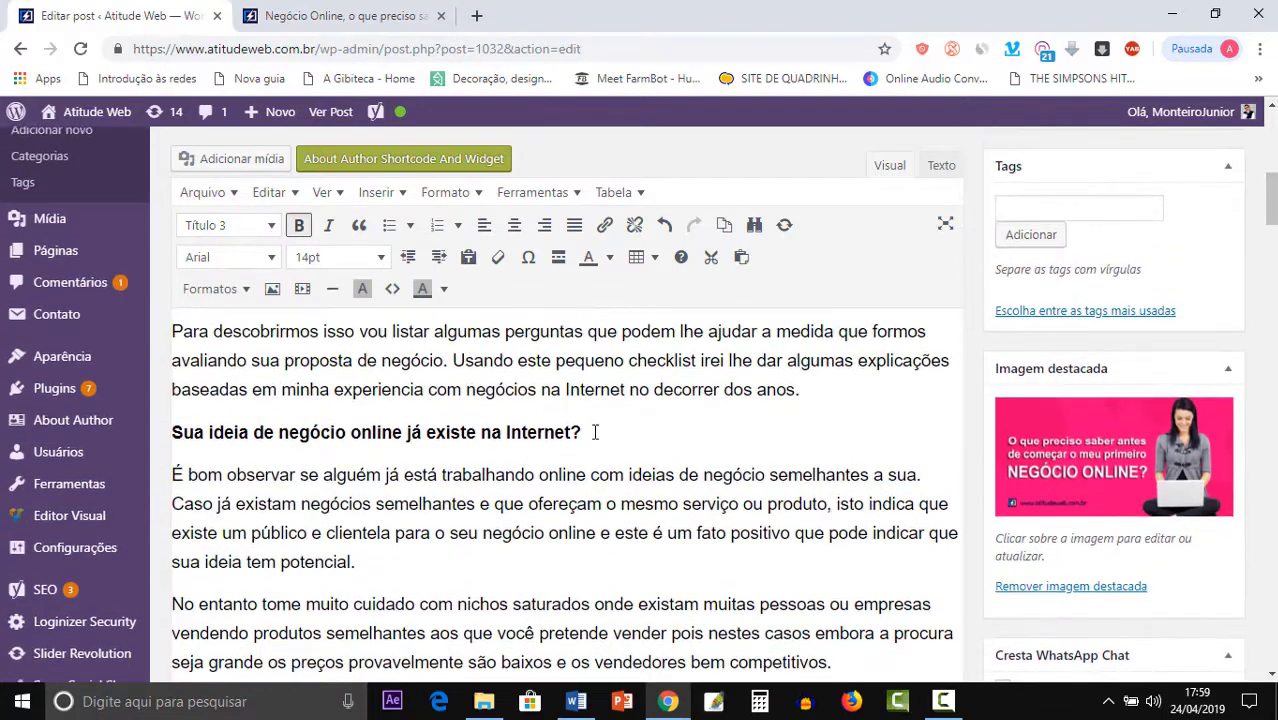
Set the subheading "Sua ideia de negócio online já existe na Internet?" to Título 1.
{"action": "left_click_drag", "start_coordinate": [594, 432], "coordinate": [171, 432]}
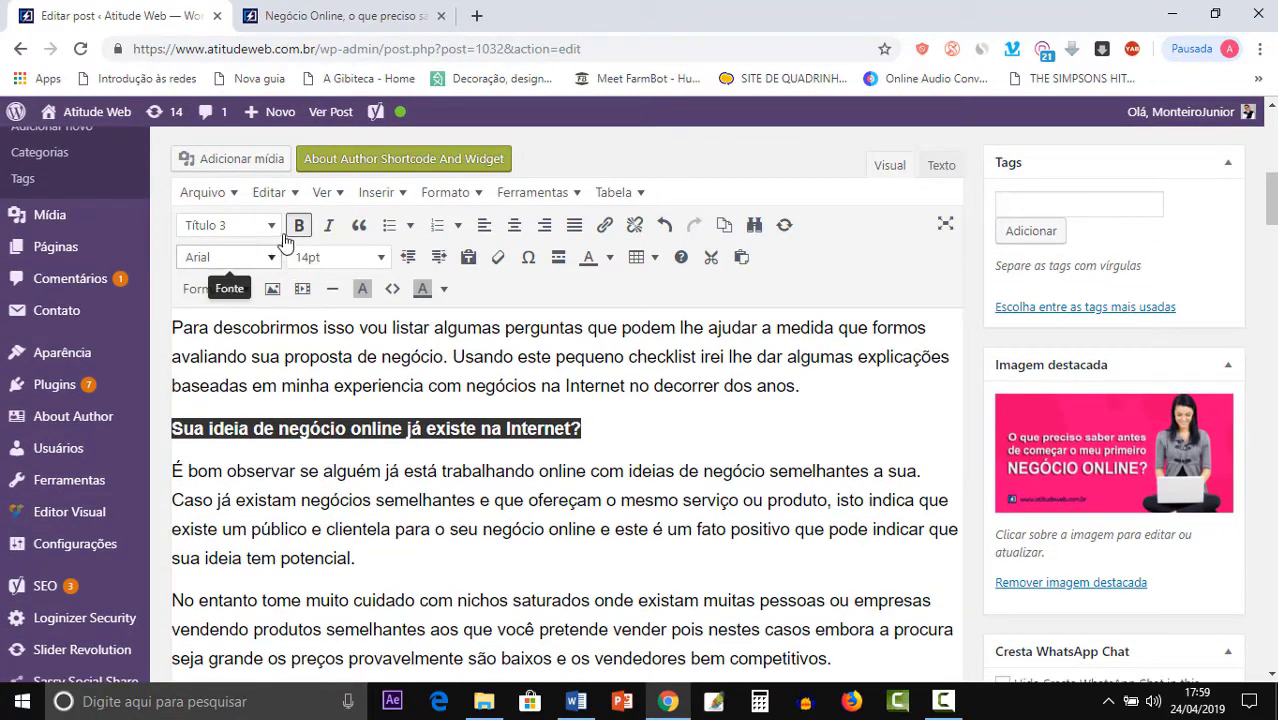
{"action": "left_click", "coordinate": [271, 225]}
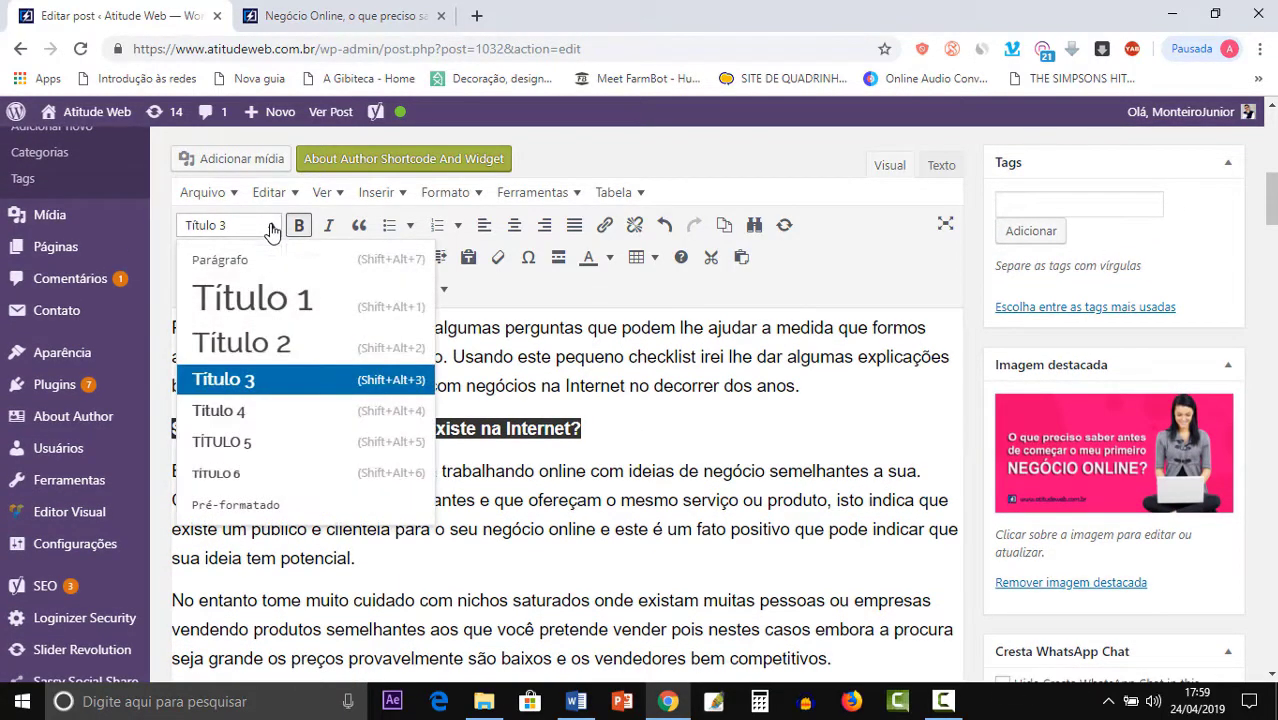
{"action": "left_click", "coordinate": [264, 300]}
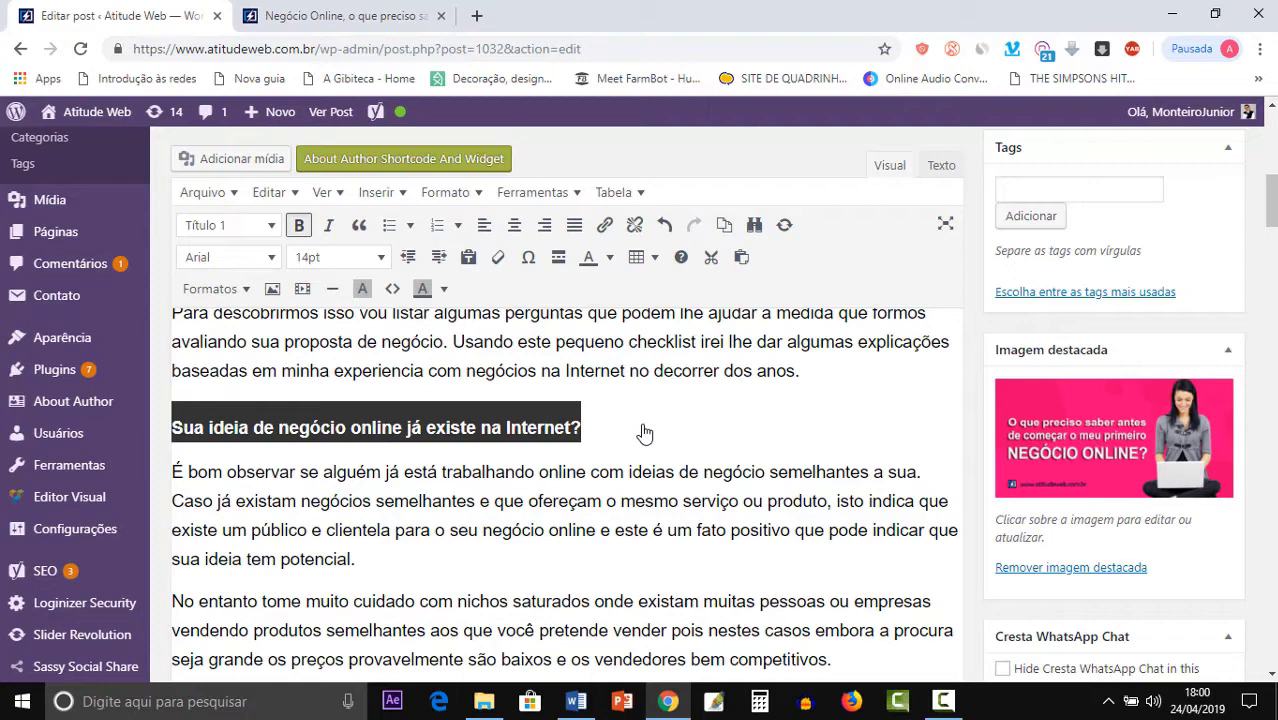
Return the subheading "Sua ideia de negócio online já existe na Internet?" to Título 3 and clear the selection.
{"action": "left_click", "coordinate": [272, 228]}
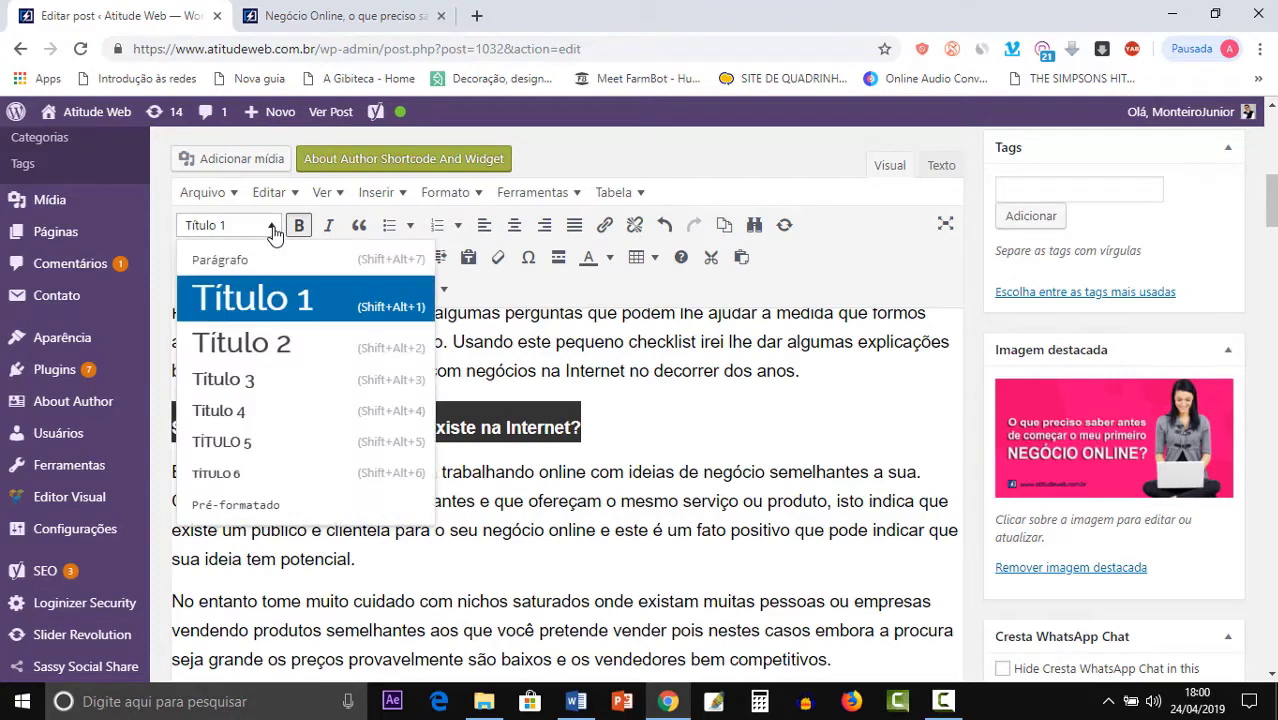
{"action": "left_click", "coordinate": [222, 379]}
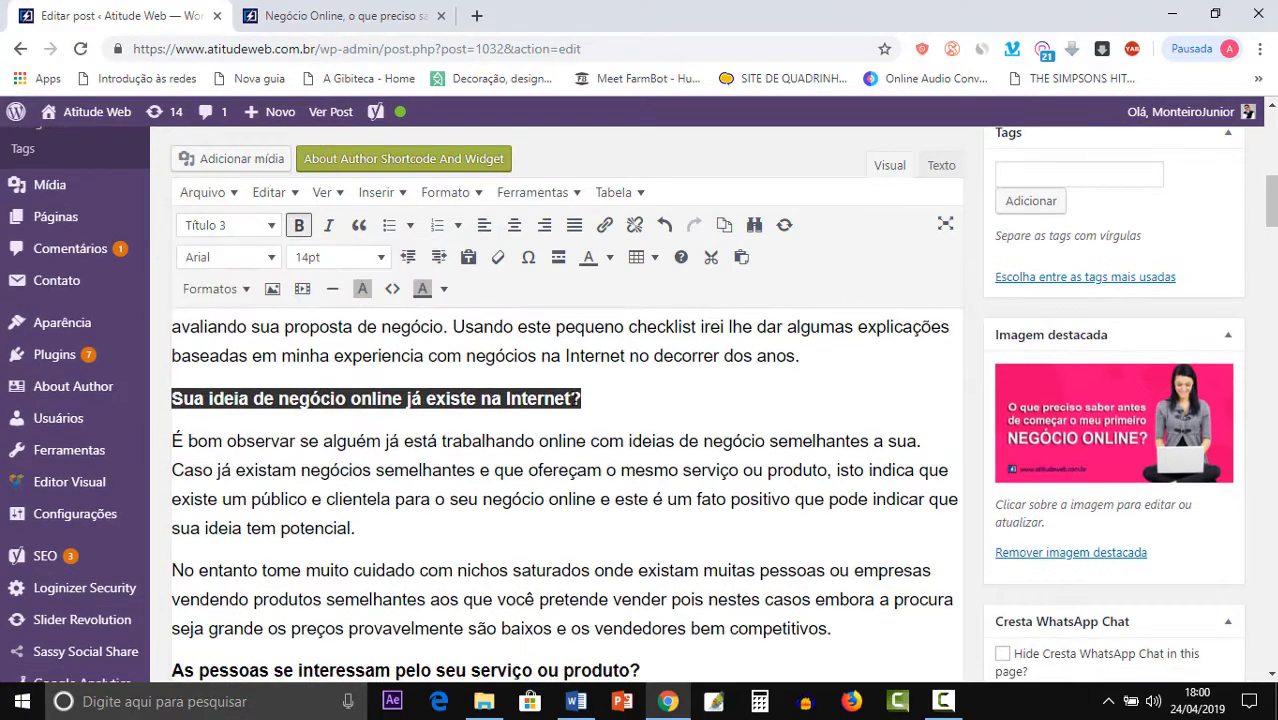
{"action": "left_click", "coordinate": [591, 440]}
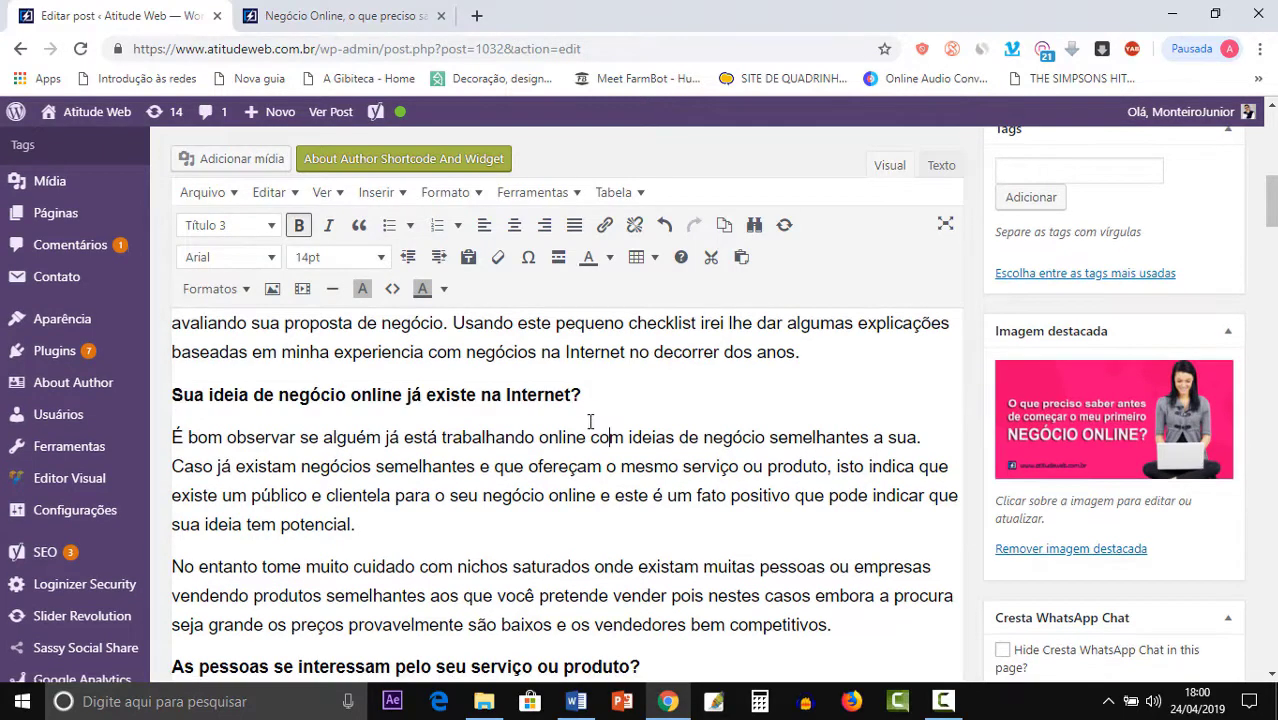
Review the first section's headings and highlight "serviço ou produto?" in its second subheading to check the heading level.
{"action": "scroll", "coordinate": [550, 440], "scroll_direction": "up", "scroll_amount": 2}
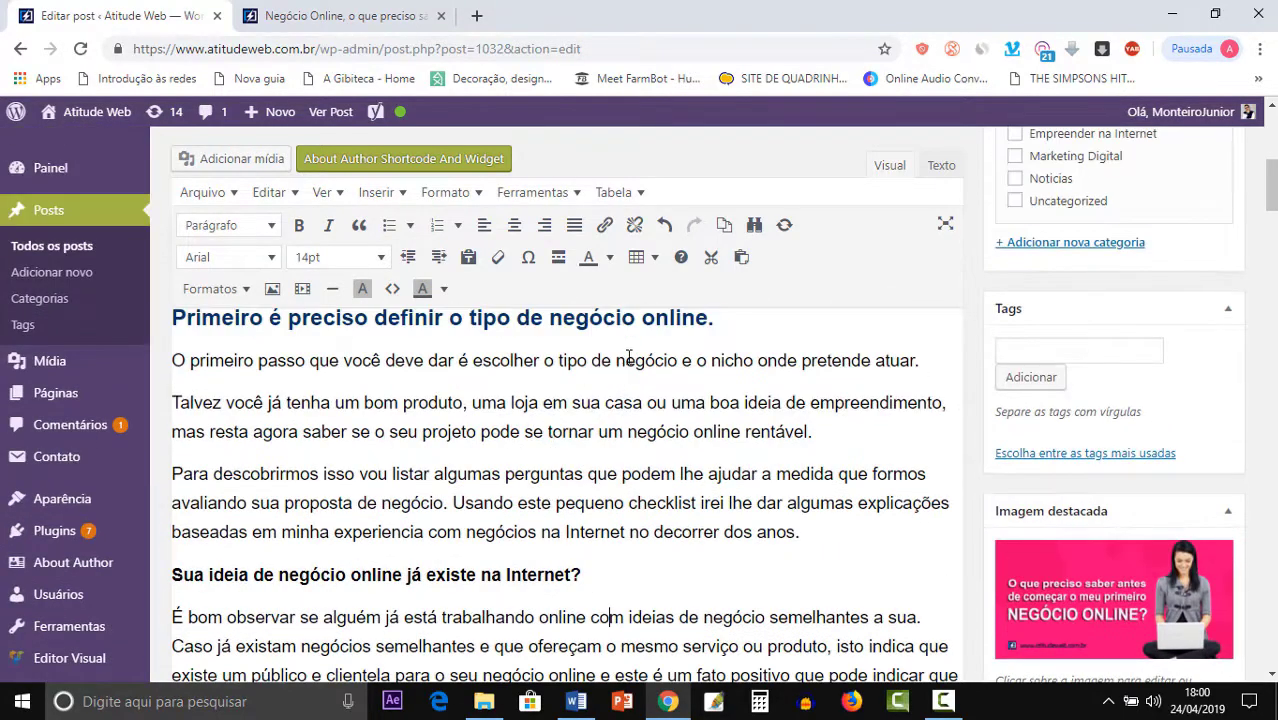
{"action": "scroll", "coordinate": [637, 330], "scroll_direction": "up", "scroll_amount": 2}
{"action": "scroll", "coordinate": [647, 470], "scroll_direction": "down", "scroll_amount": 3}
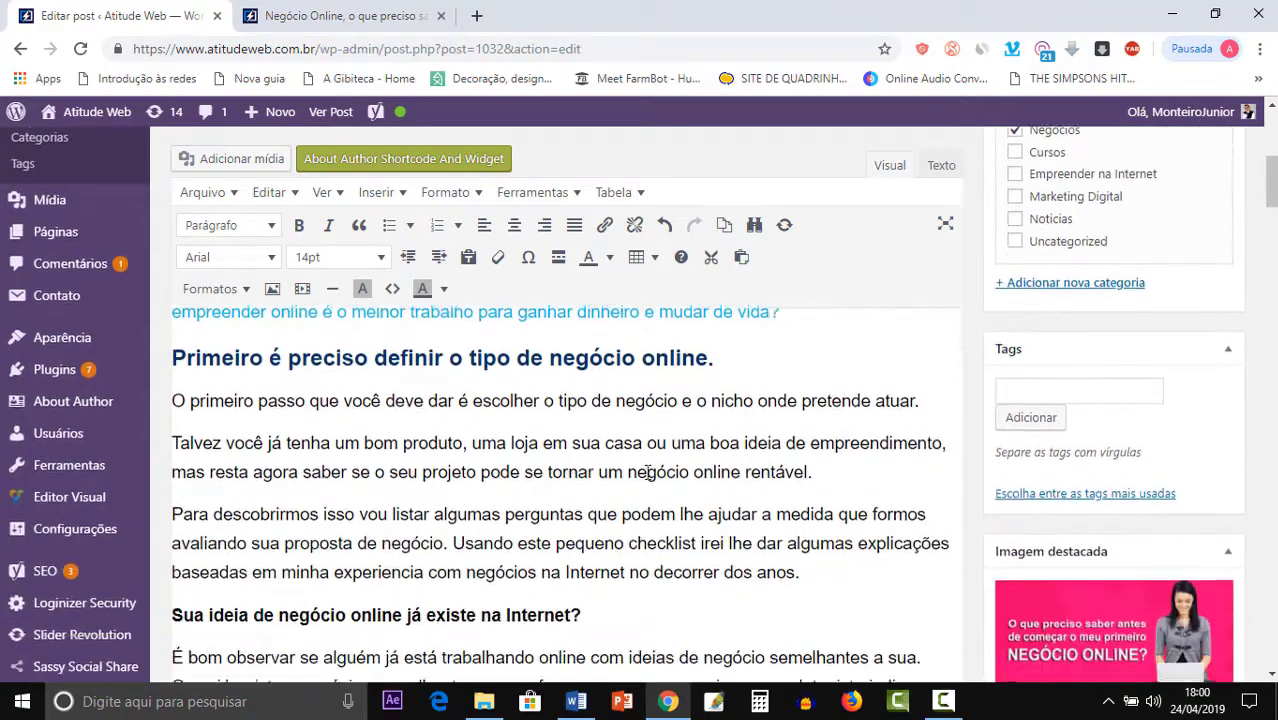
{"action": "scroll", "coordinate": [583, 475], "scroll_direction": "down", "scroll_amount": 3}
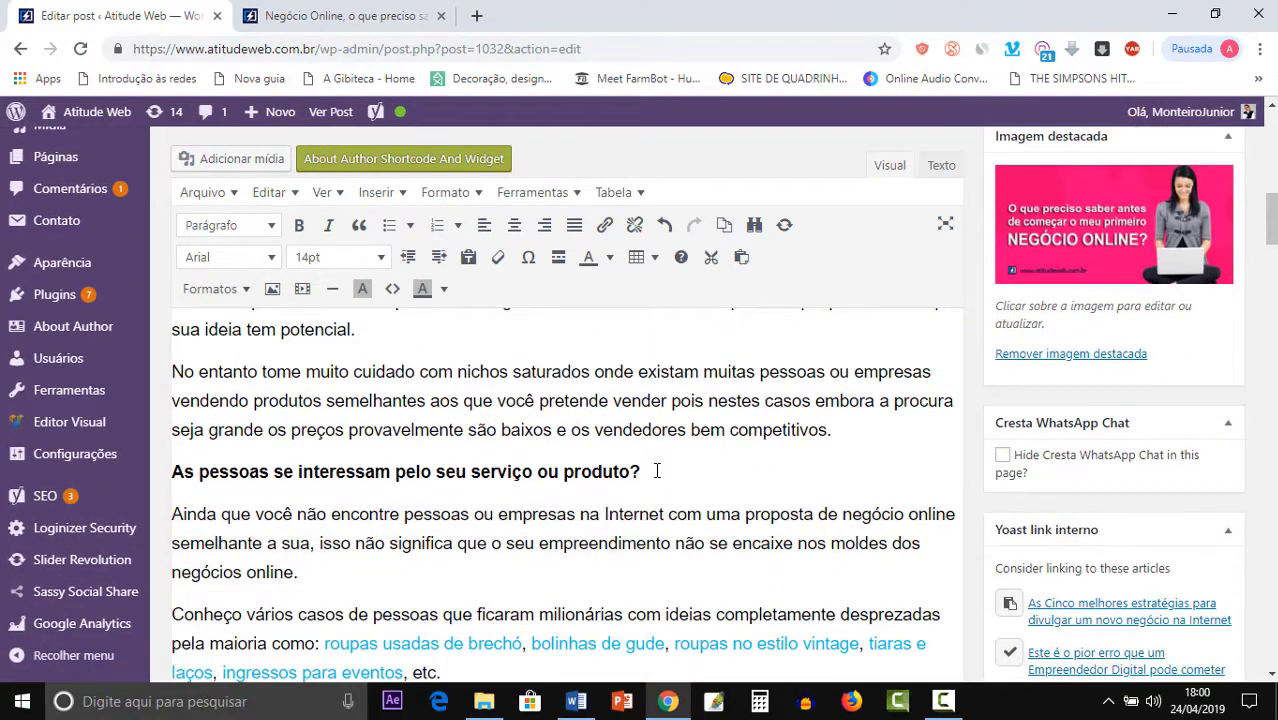
{"action": "left_click_drag", "start_coordinate": [657, 470], "coordinate": [481, 472]}
{"action": "scroll", "coordinate": [694, 507], "scroll_direction": "down", "scroll_amount": 1}
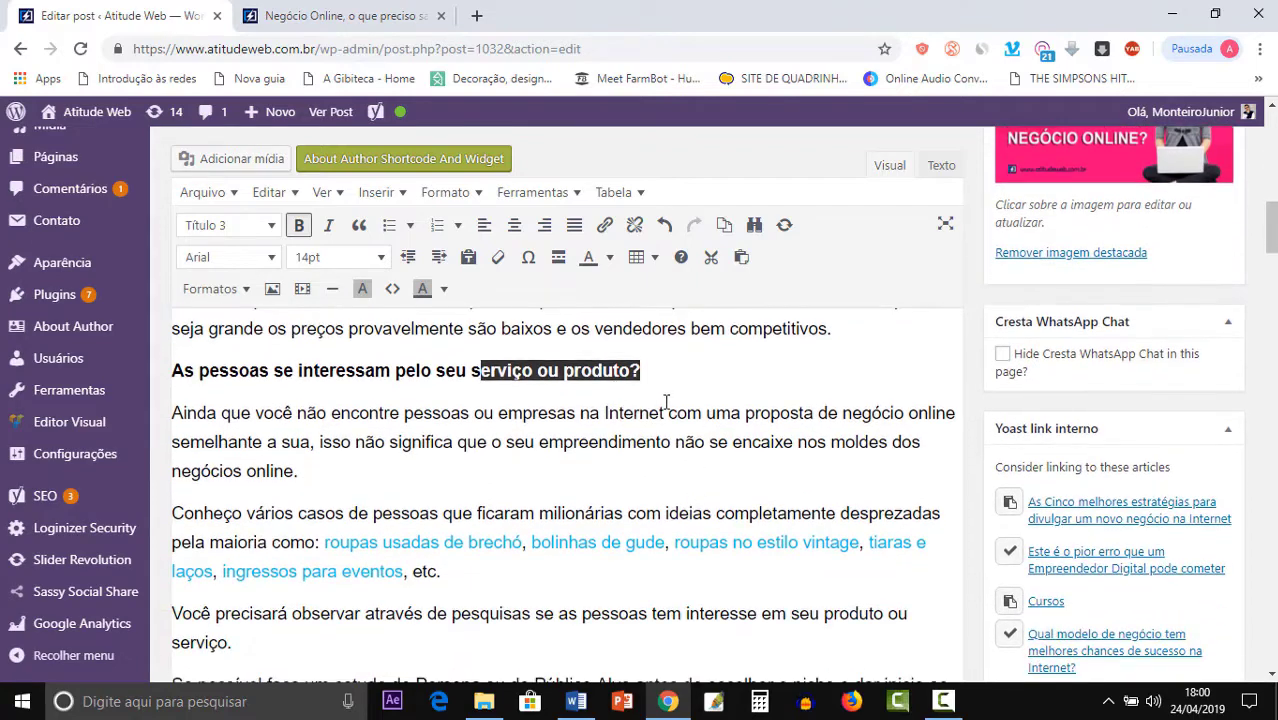
Check the heading level of "Escolha a estrutura certa para o seu negócio online." in the format choices, leaving it unchanged, and clear the selection.
{"action": "scroll", "coordinate": [360, 380], "scroll_direction": "down", "scroll_amount": 4}
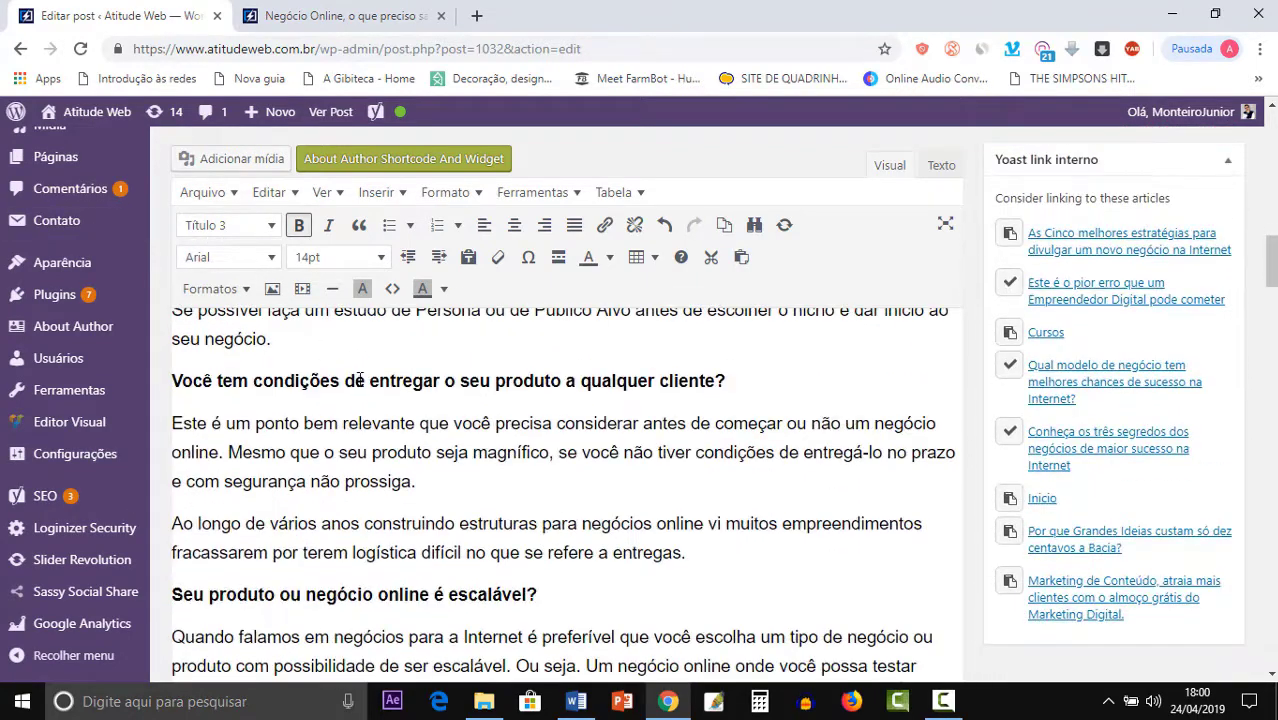
{"action": "scroll", "coordinate": [360, 380], "scroll_direction": "down", "scroll_amount": 5}
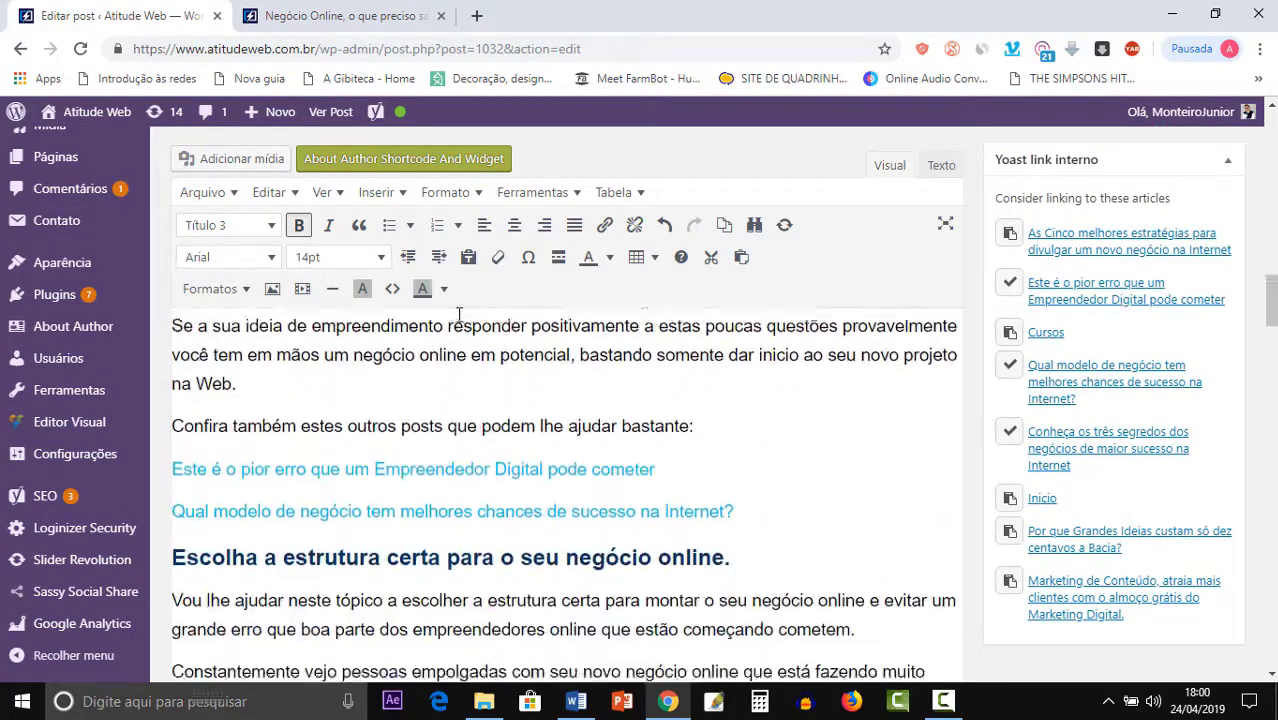
{"action": "scroll", "coordinate": [459, 315], "scroll_direction": "down", "scroll_amount": 1}
{"action": "left_click_drag", "start_coordinate": [731, 446], "coordinate": [168, 421]}
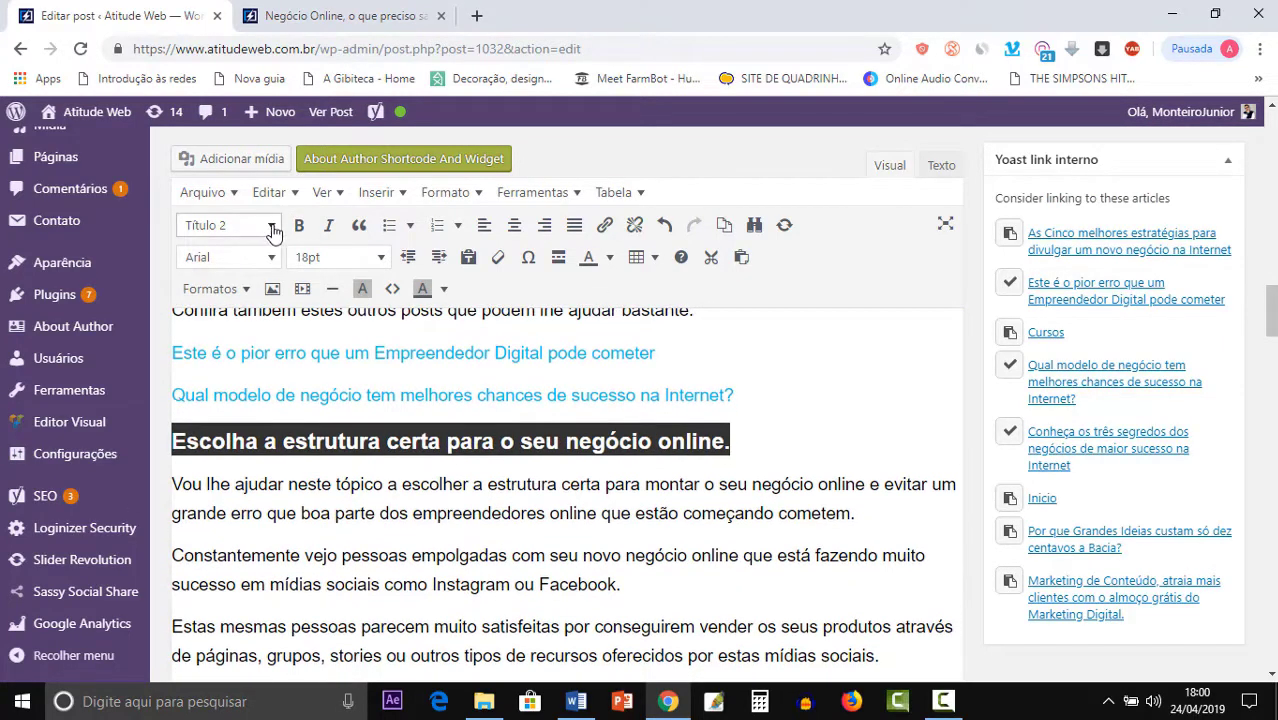
{"action": "left_click", "coordinate": [272, 228]}
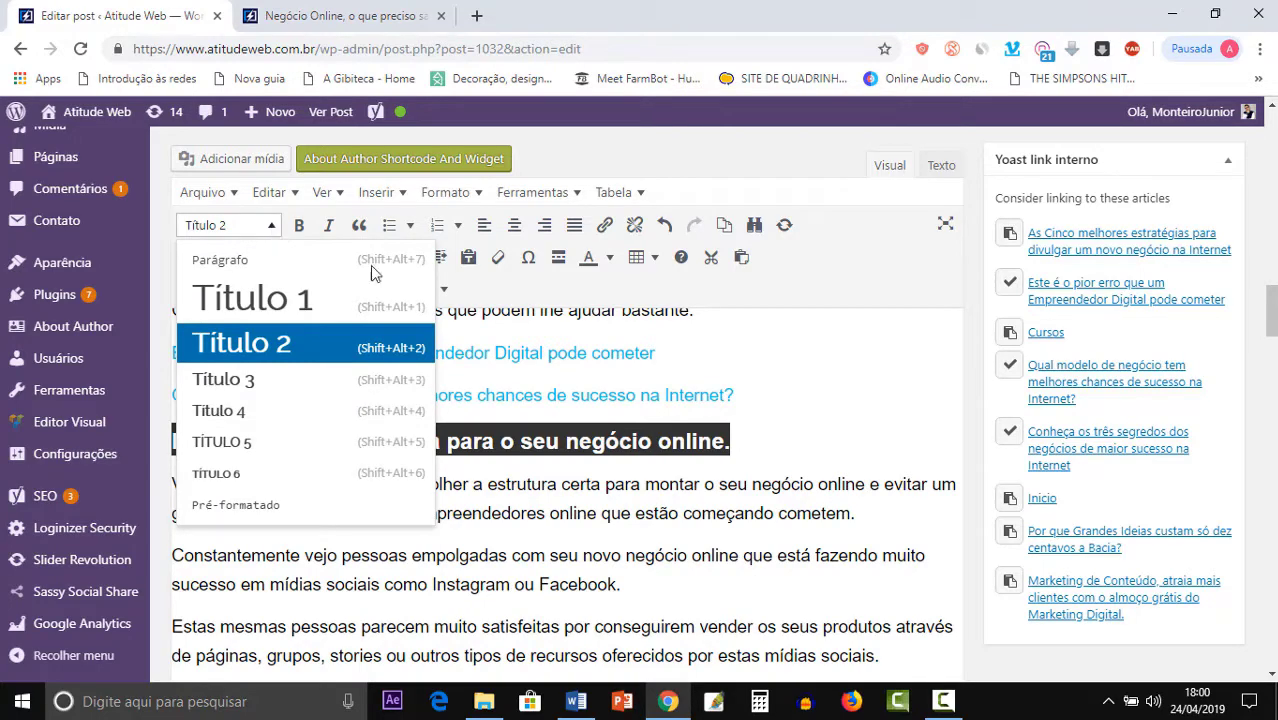
{"action": "left_click", "coordinate": [856, 434]}
Review the remaining headings through "Elabore um plano de curto, médio e longo prazo" in the editor and return to "Primeiro é preciso definir".
{"action": "scroll", "coordinate": [854, 434], "scroll_direction": "down", "scroll_amount": 3}
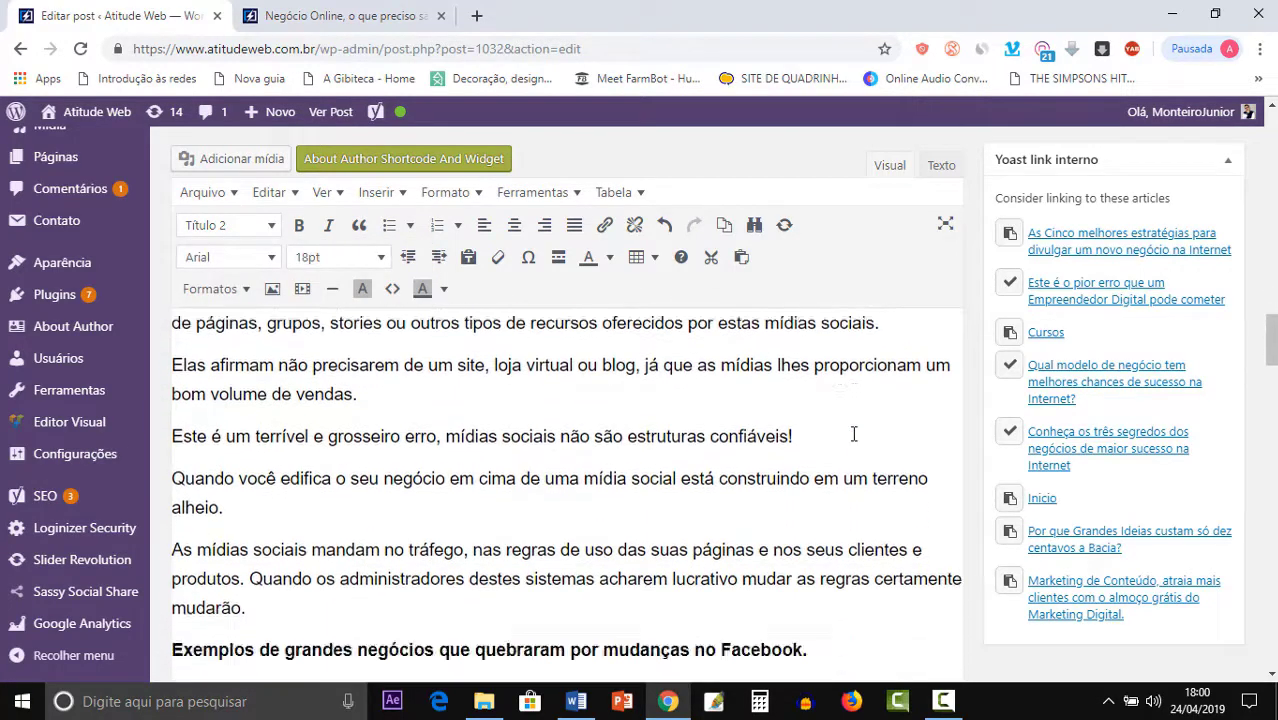
{"action": "scroll", "coordinate": [854, 434], "scroll_direction": "down", "scroll_amount": 3}
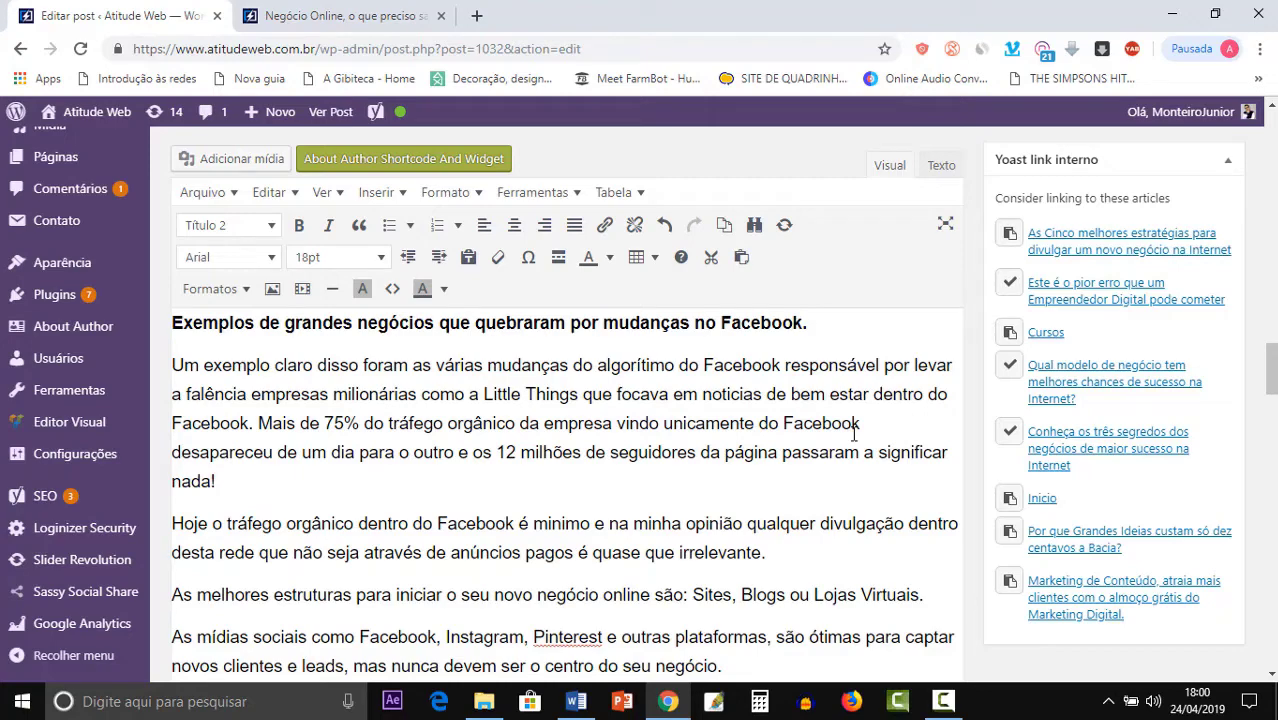
{"action": "scroll", "coordinate": [854, 434], "scroll_direction": "down", "scroll_amount": 5}
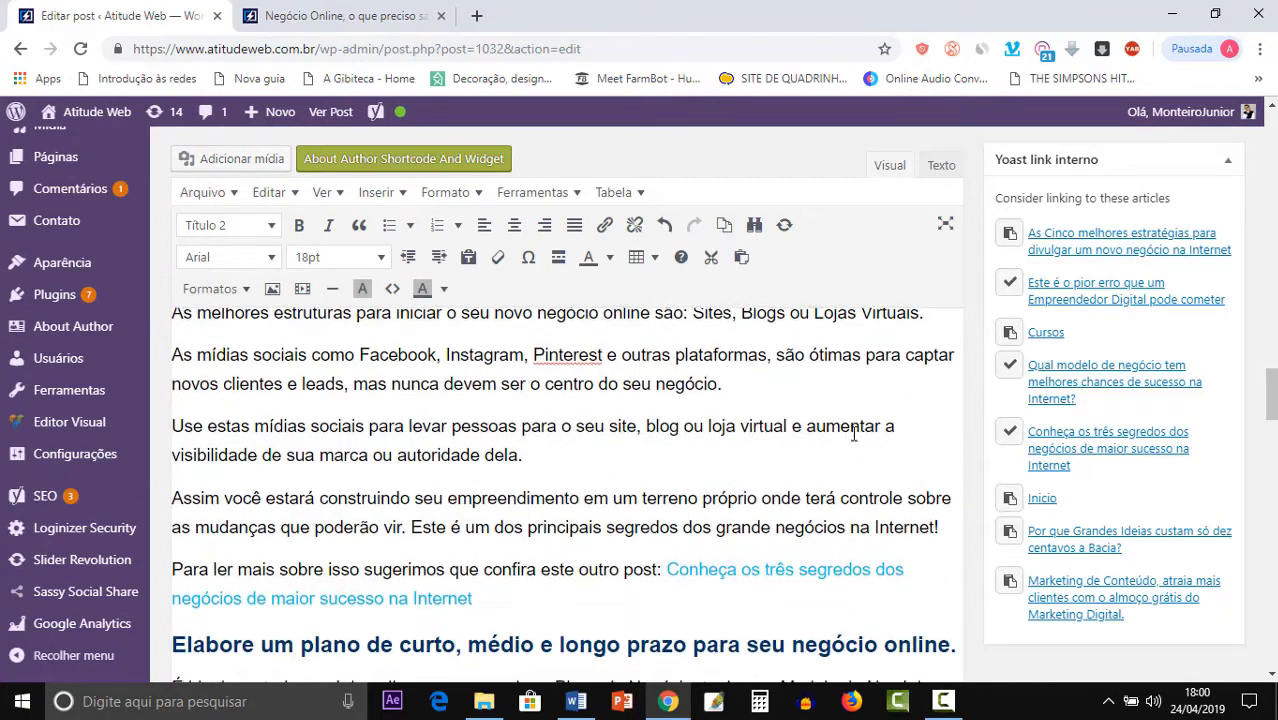
{"action": "scroll", "coordinate": [854, 434], "scroll_direction": "down", "scroll_amount": 1}
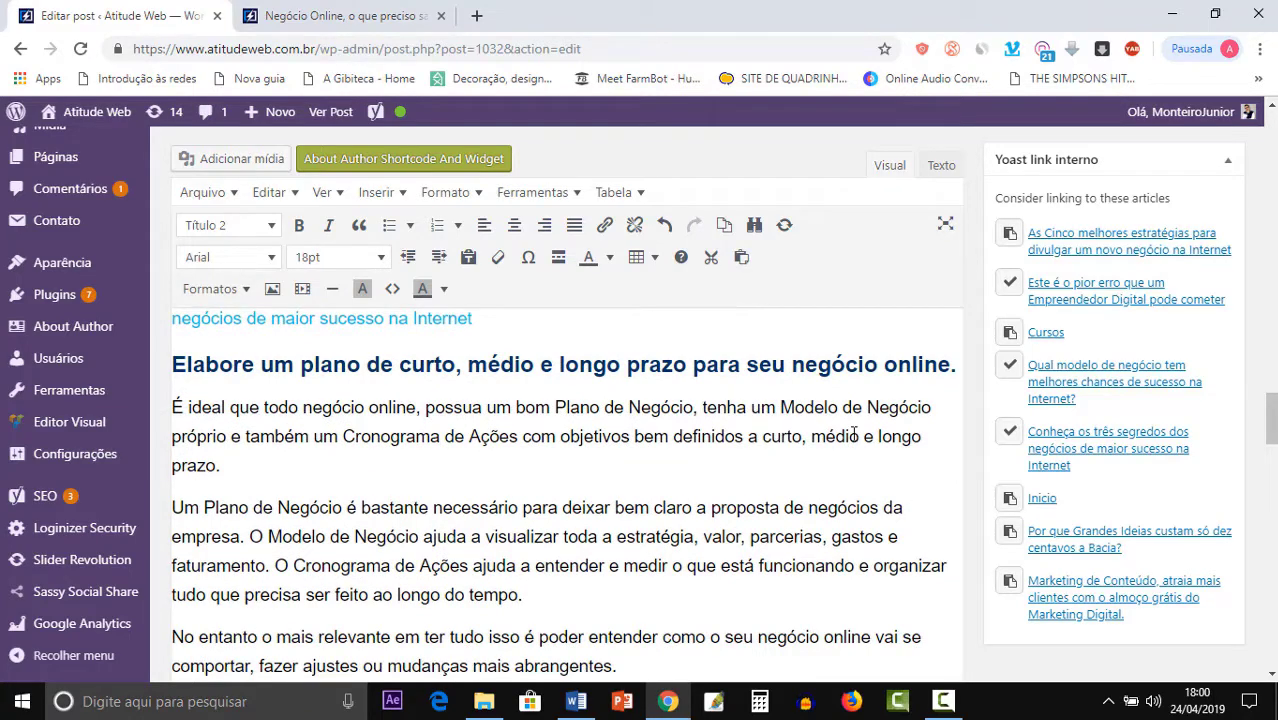
{"action": "scroll", "coordinate": [865, 456], "scroll_direction": "down", "scroll_amount": 2}
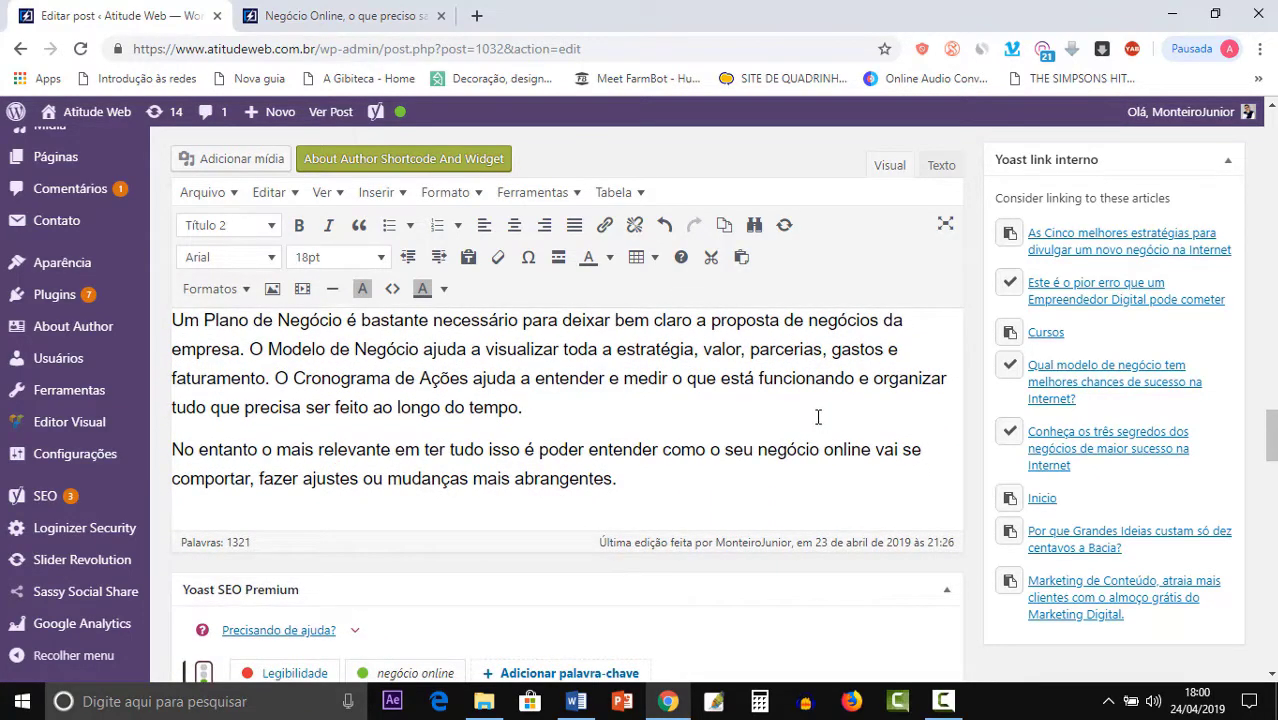
{"action": "scroll", "coordinate": [818, 417], "scroll_direction": "up", "scroll_amount": 2}
{"action": "scroll", "coordinate": [794, 481], "scroll_direction": "up", "scroll_amount": 1}
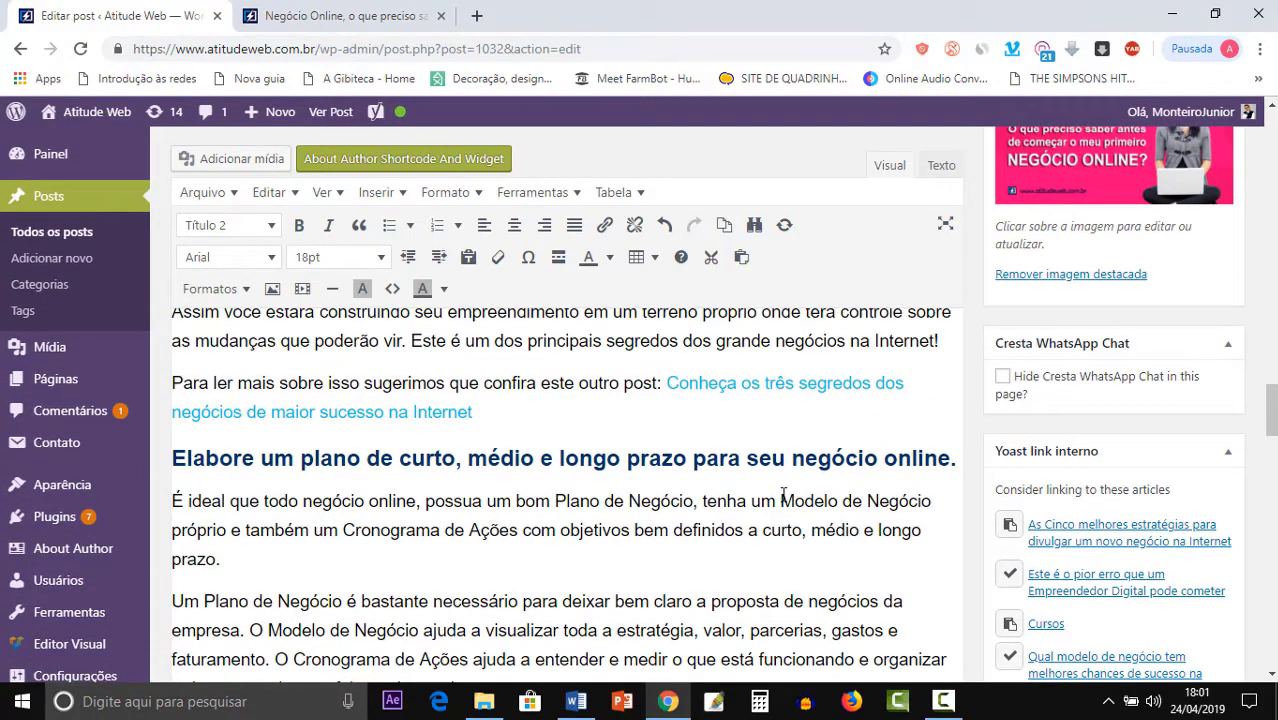
{"action": "scroll", "coordinate": [783, 497], "scroll_direction": "up", "scroll_amount": 8}
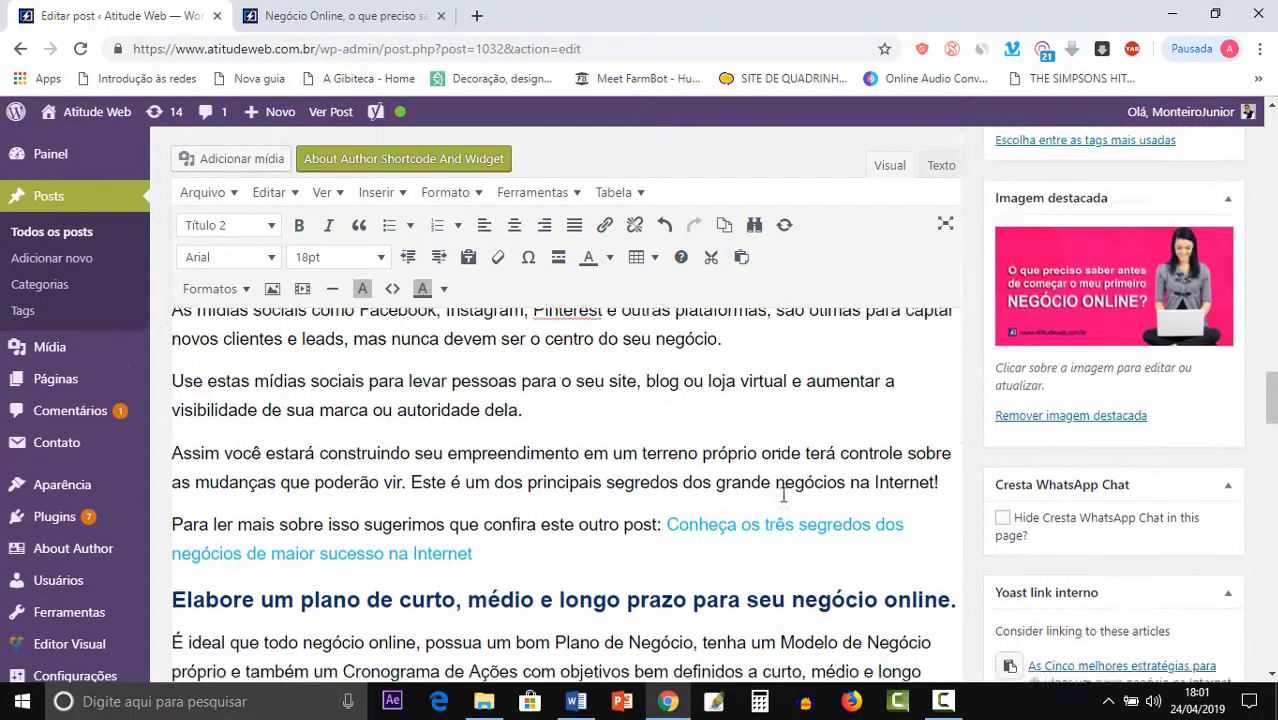
{"action": "scroll", "coordinate": [761, 441], "scroll_direction": "up", "scroll_amount": 8}
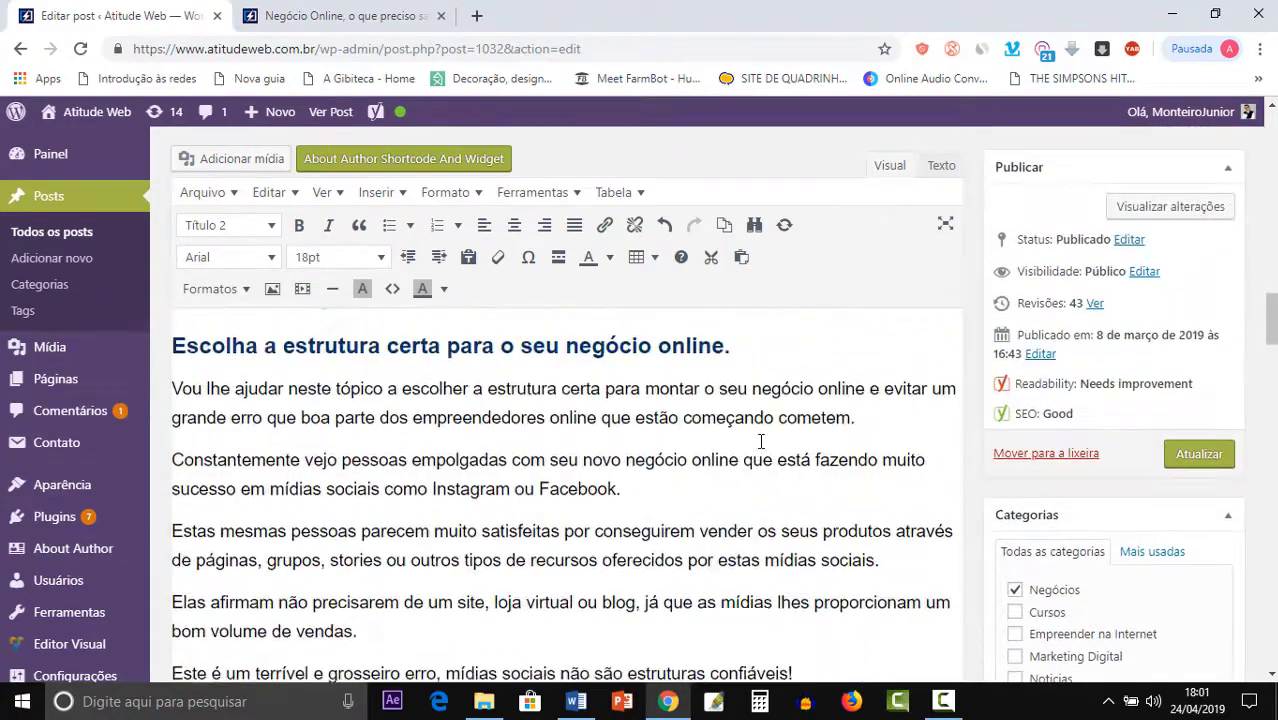
{"action": "scroll", "coordinate": [761, 441], "scroll_direction": "up", "scroll_amount": 8}
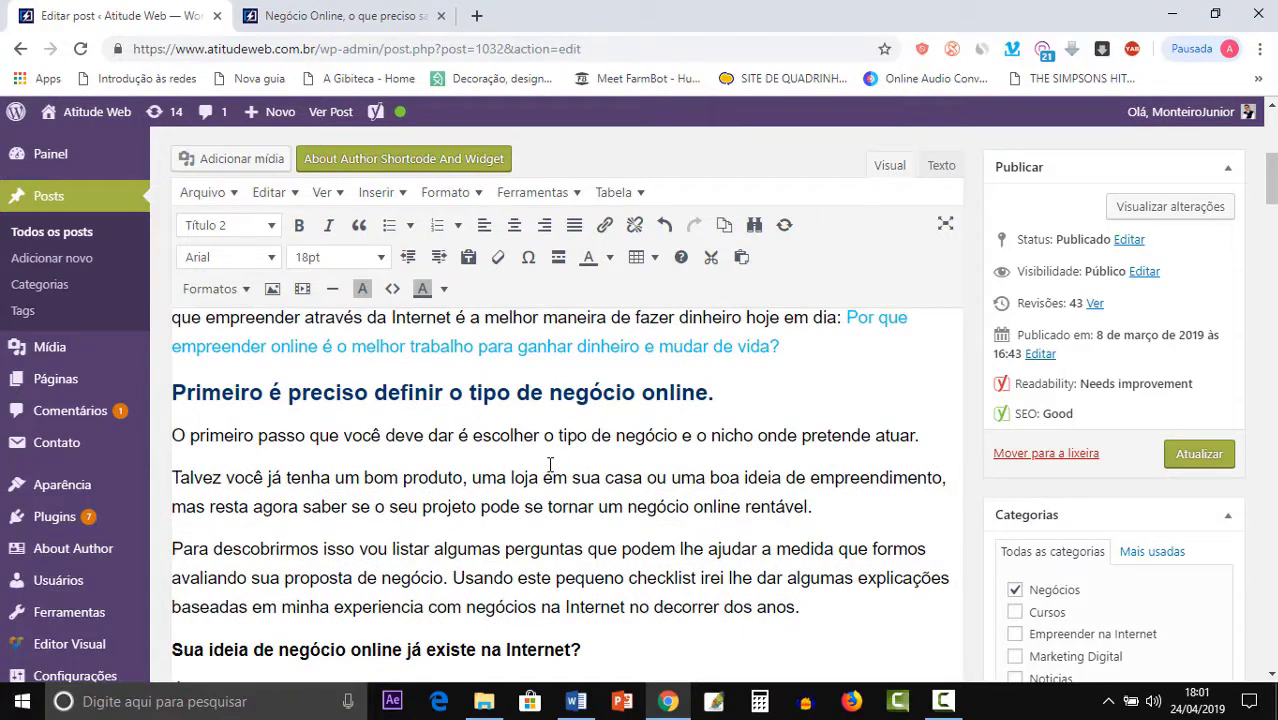
{"action": "scroll", "coordinate": [549, 464], "scroll_direction": "up", "scroll_amount": 8}
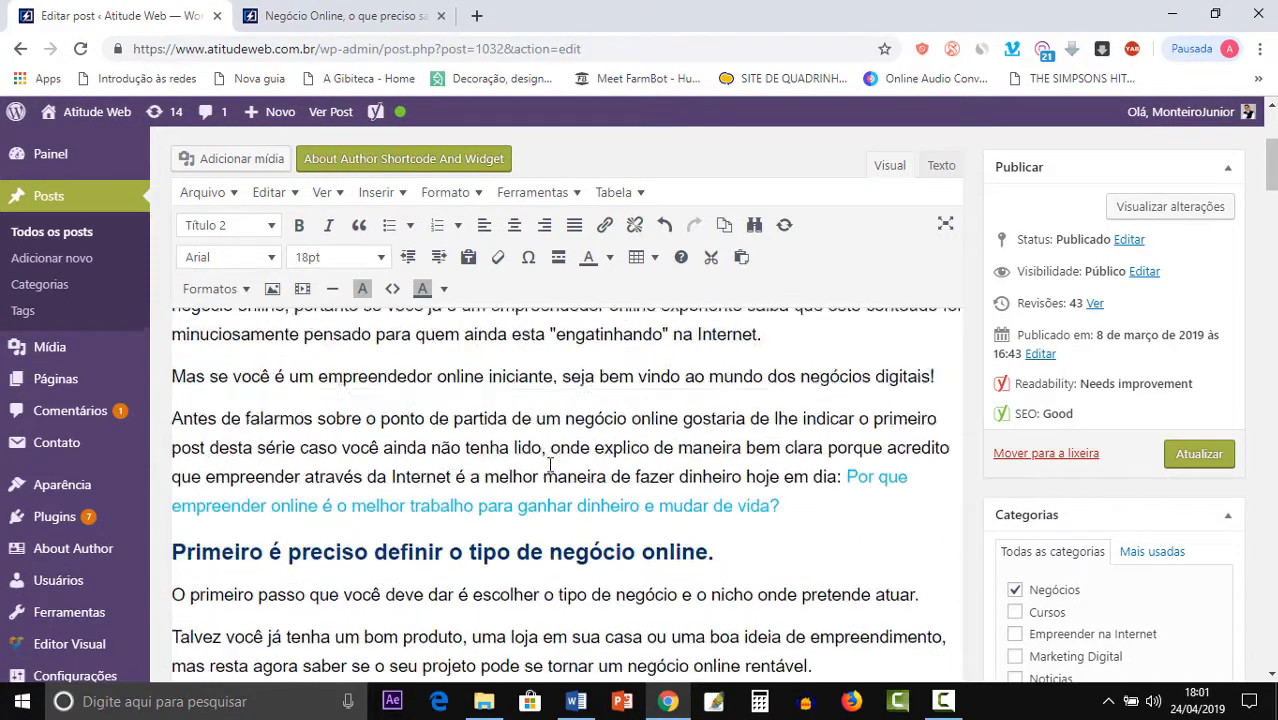
{"action": "scroll", "coordinate": [554, 511], "scroll_direction": "down", "scroll_amount": 5}
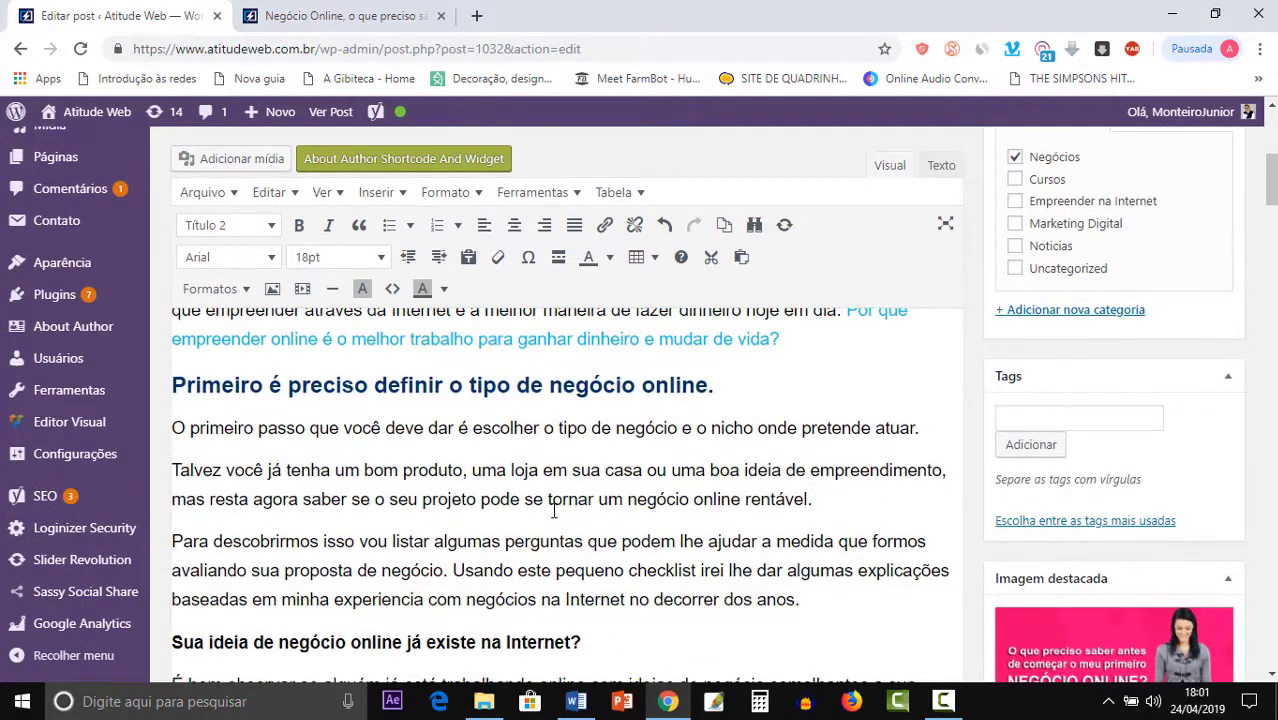
Switch to the published post and examine the heading "Primeiro é preciso definir o tipo de negócio online." and the text around it.
{"action": "left_click", "coordinate": [350, 17]}
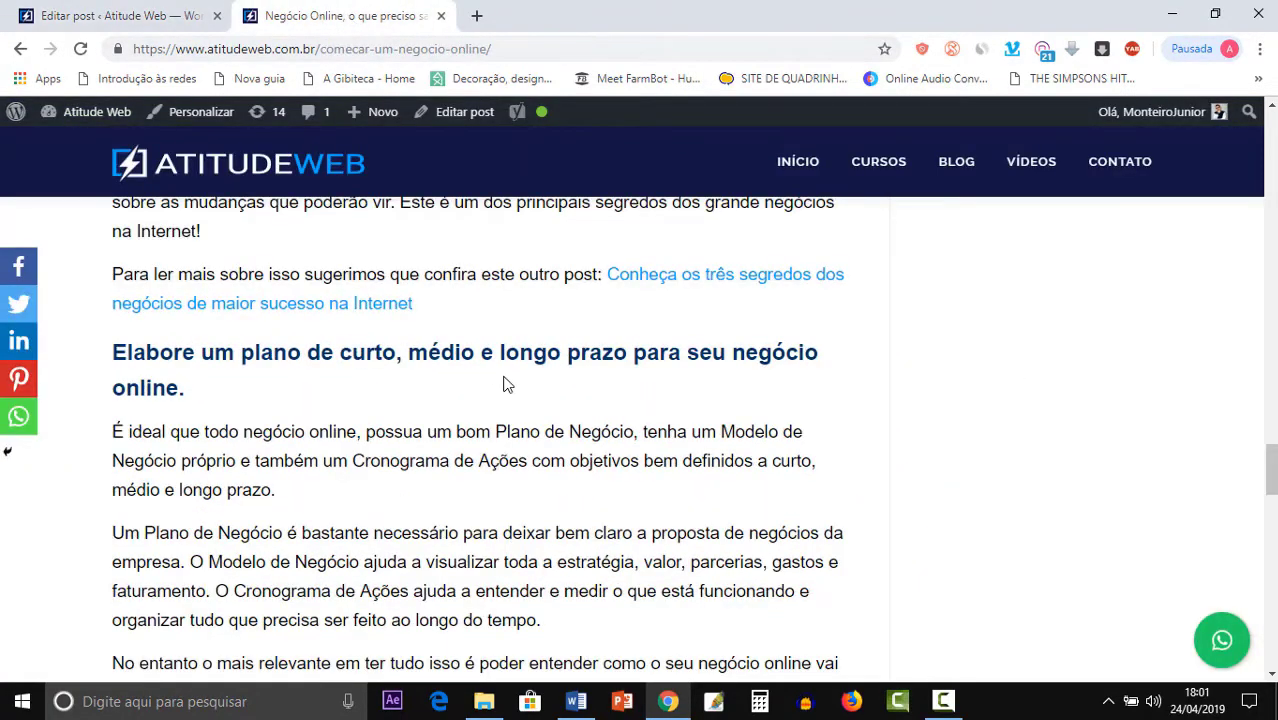
{"action": "scroll", "coordinate": [505, 383], "scroll_direction": "up", "scroll_amount": 5}
{"action": "scroll", "coordinate": [507, 383], "scroll_direction": "up", "scroll_amount": 20}
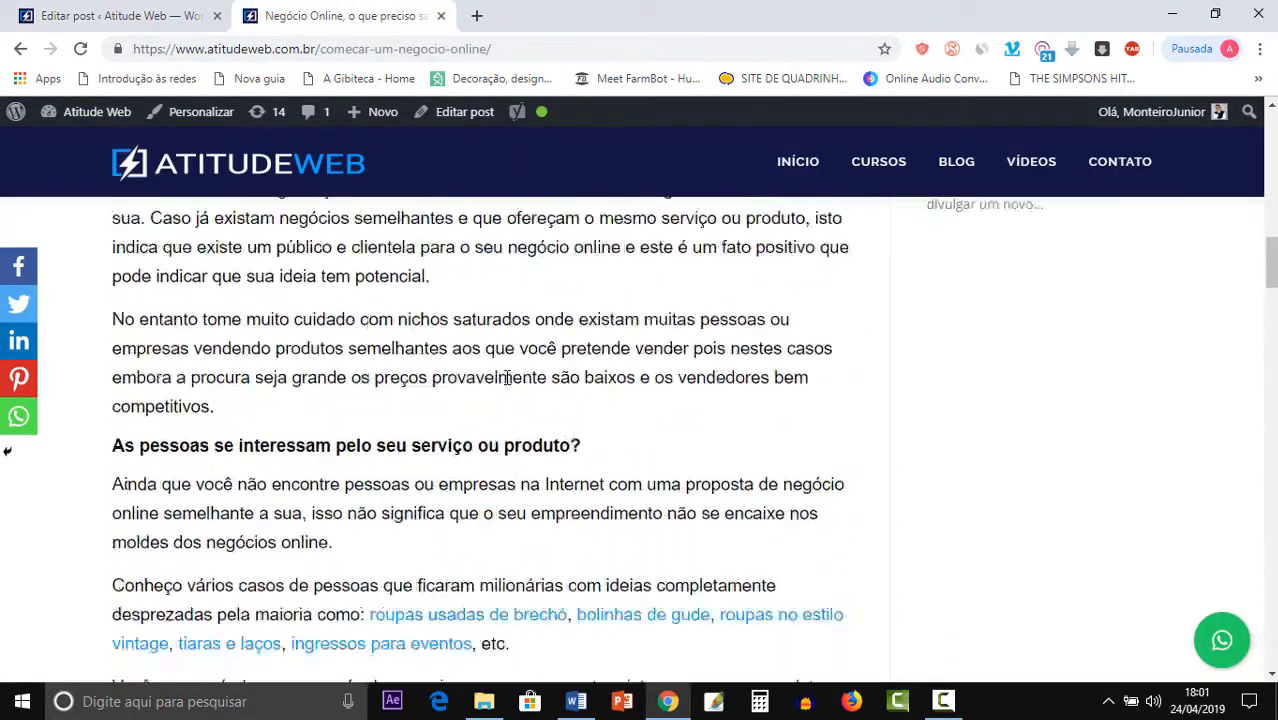
{"action": "scroll", "coordinate": [505, 380], "scroll_direction": "up", "scroll_amount": 6}
{"action": "scroll", "coordinate": [504, 376], "scroll_direction": "down", "scroll_amount": 7}
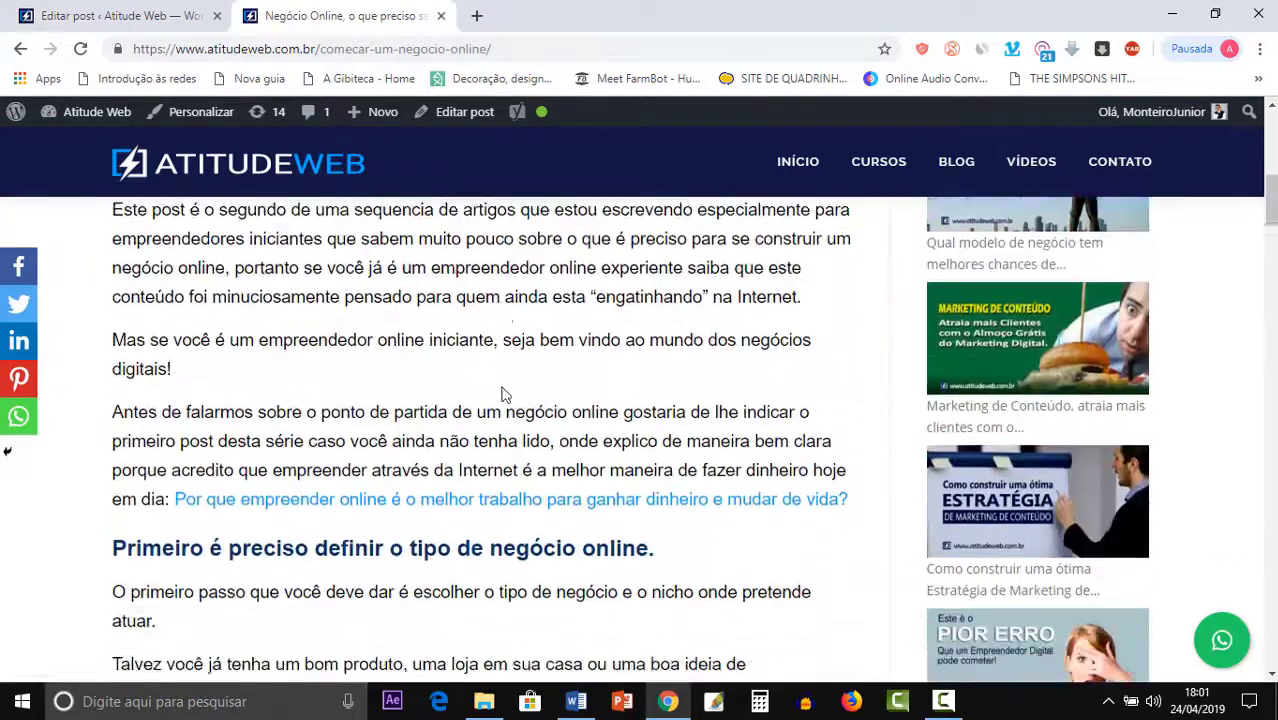
{"action": "scroll", "coordinate": [648, 356], "scroll_direction": "down", "scroll_amount": 1}
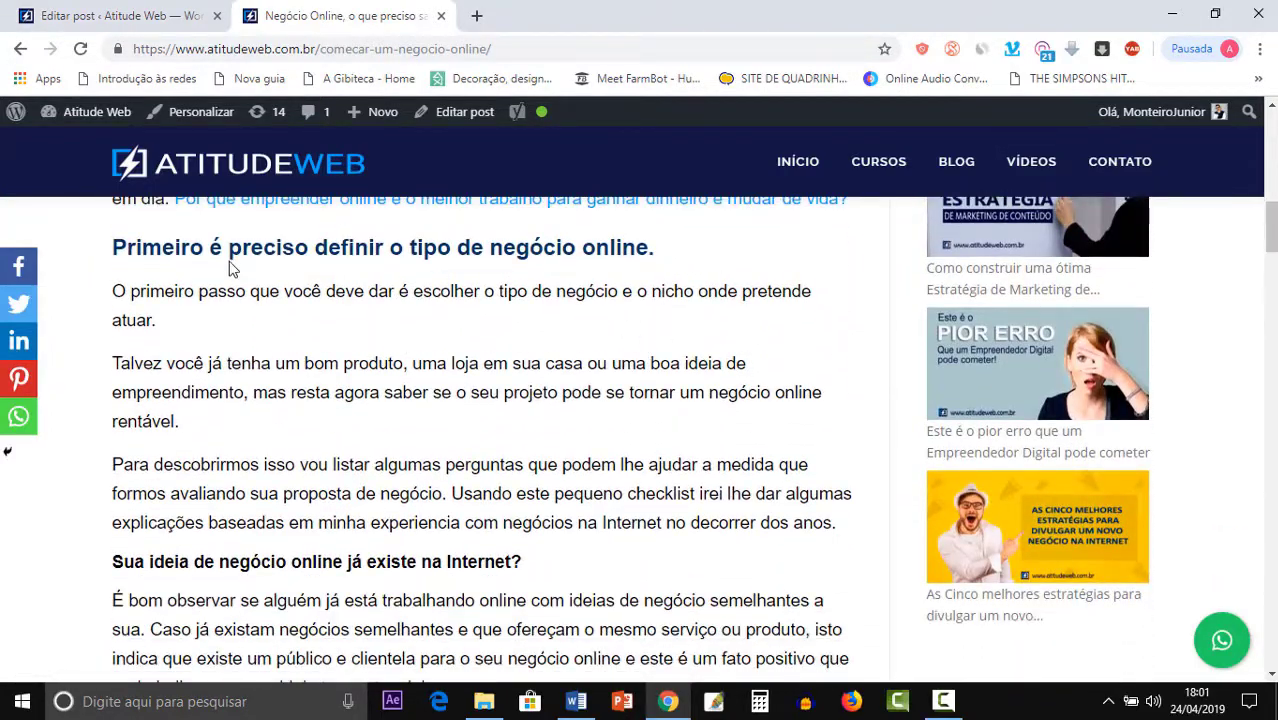
{"action": "scroll", "coordinate": [650, 300], "scroll_direction": "up", "scroll_amount": 6}
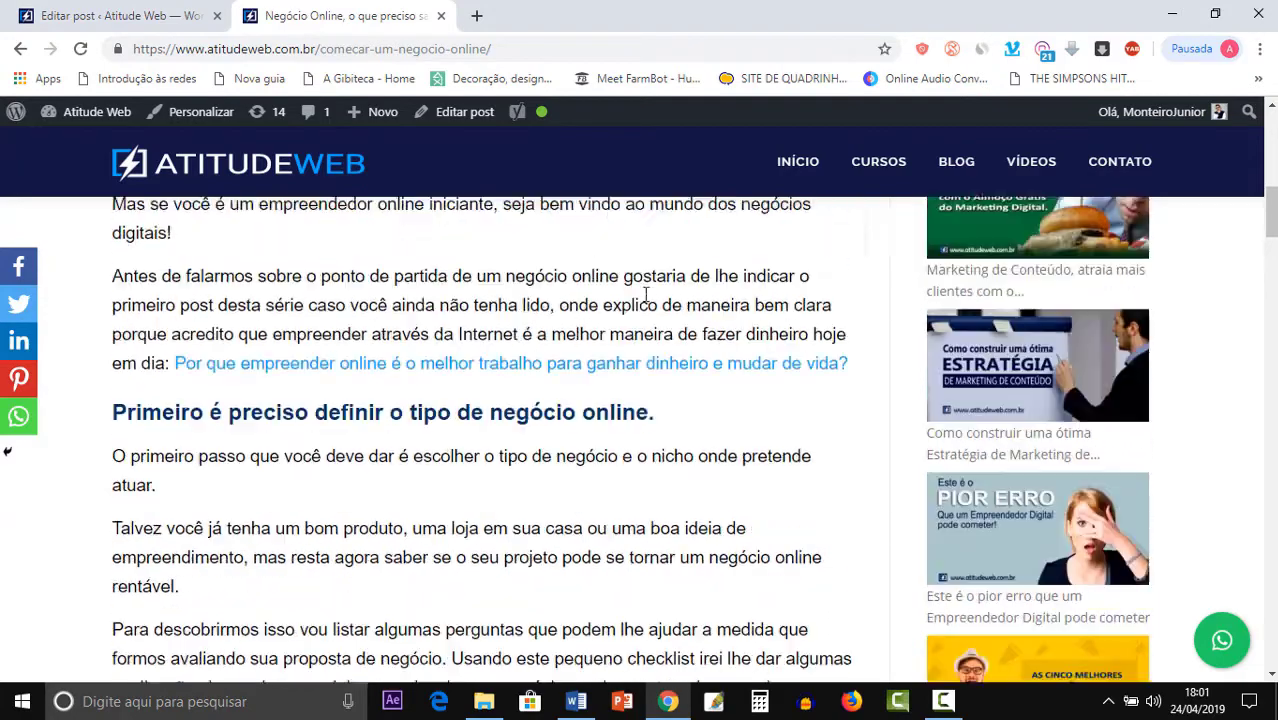
{"action": "scroll", "coordinate": [102, 424], "scroll_direction": "down", "scroll_amount": 5}
{"action": "scroll", "coordinate": [102, 424], "scroll_direction": "down", "scroll_amount": 2}
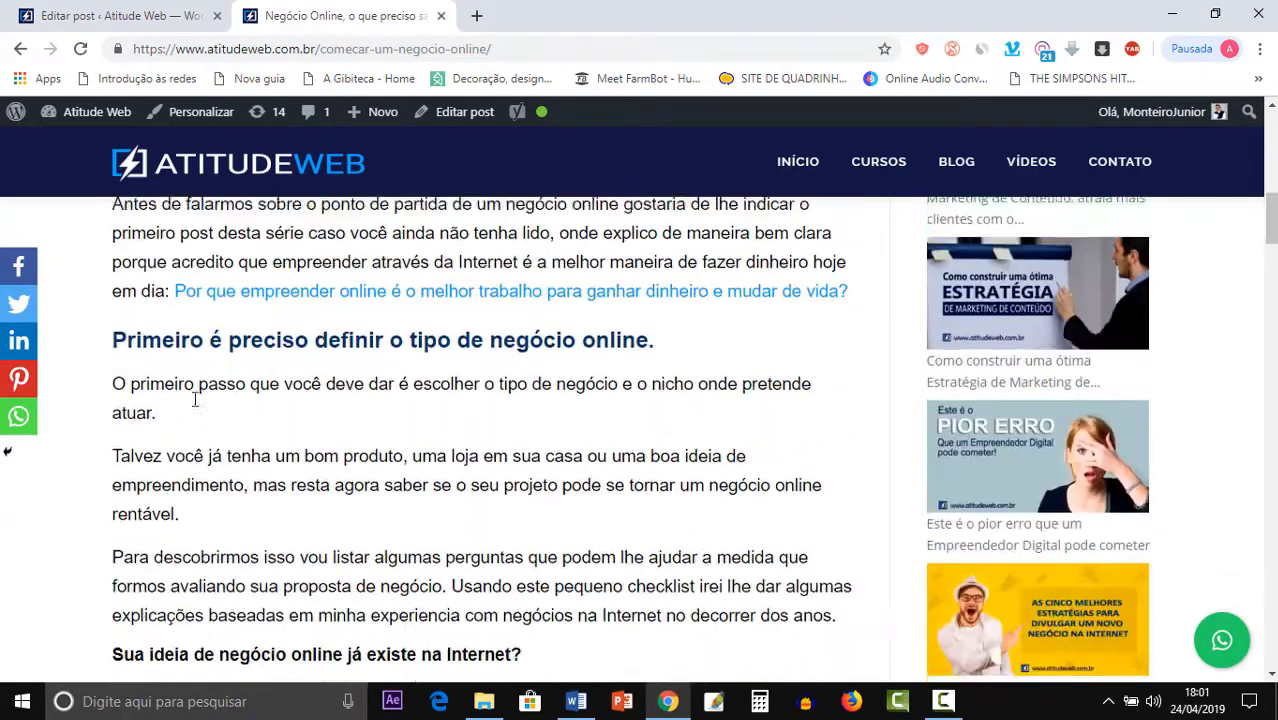
Examine the published post's subheadings and its "Escolha a estrutura certa" and "Elabore um plano" sections through to the article's end.
{"action": "scroll", "coordinate": [603, 317], "scroll_direction": "down", "scroll_amount": 20}
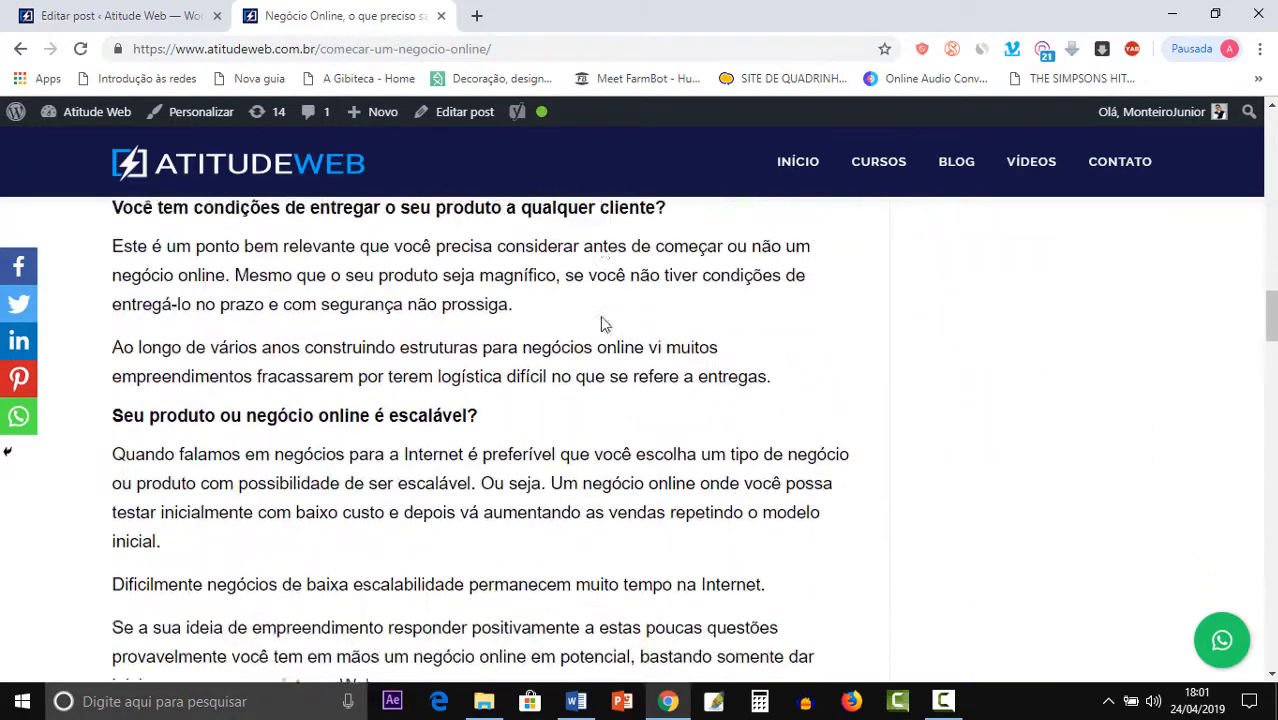
{"action": "scroll", "coordinate": [600, 320], "scroll_direction": "down", "scroll_amount": 2}
{"action": "scroll", "coordinate": [199, 322], "scroll_direction": "up", "scroll_amount": 2}
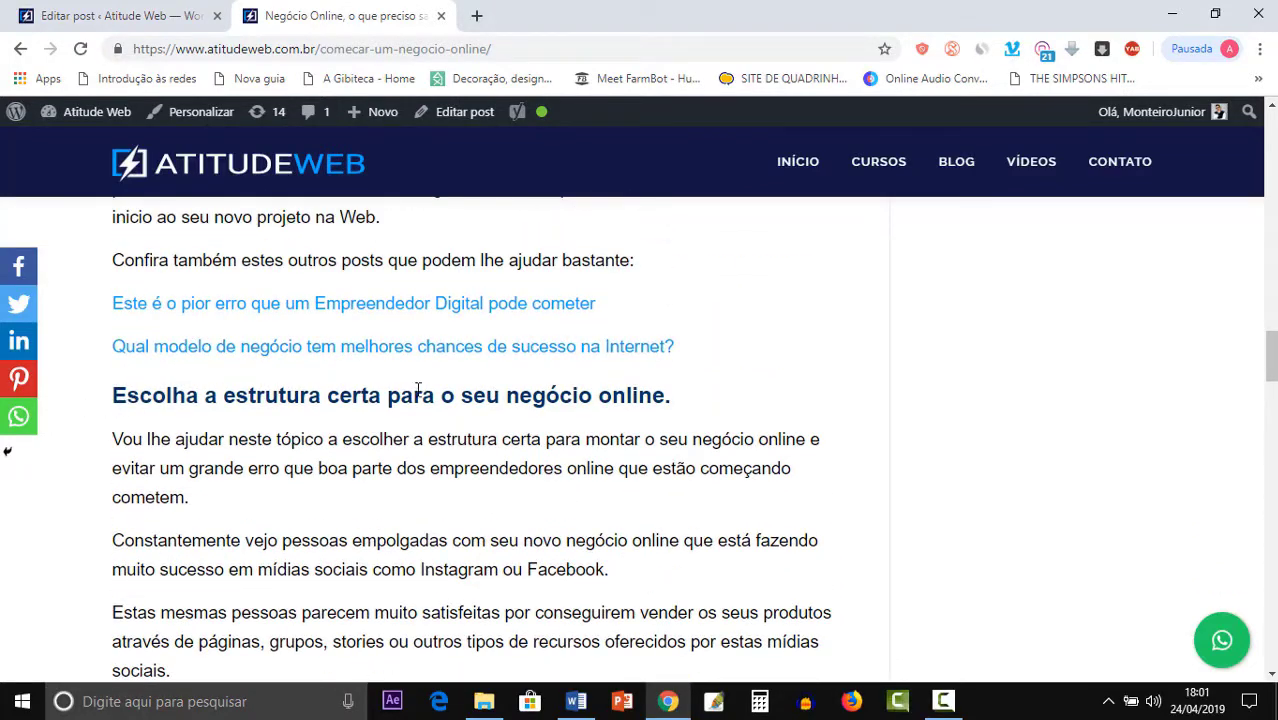
{"action": "scroll", "coordinate": [679, 441], "scroll_direction": "down", "scroll_amount": 13}
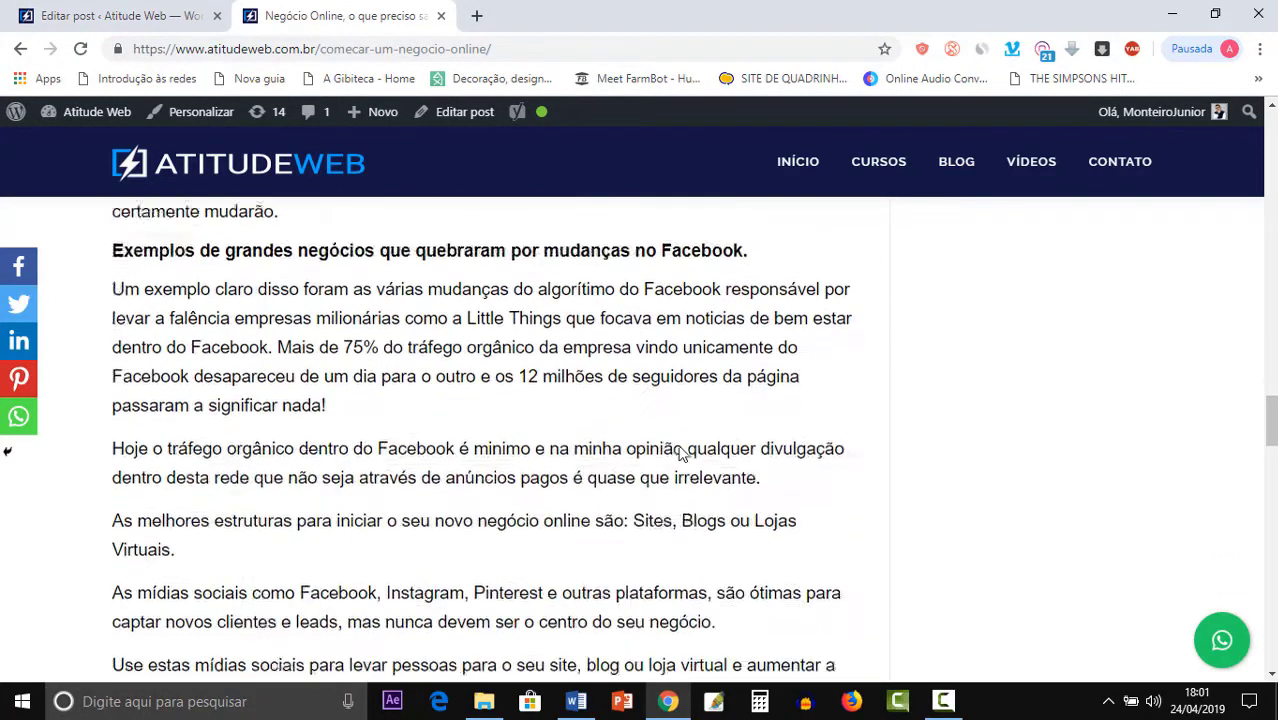
{"action": "scroll", "coordinate": [679, 450], "scroll_direction": "down", "scroll_amount": 2}
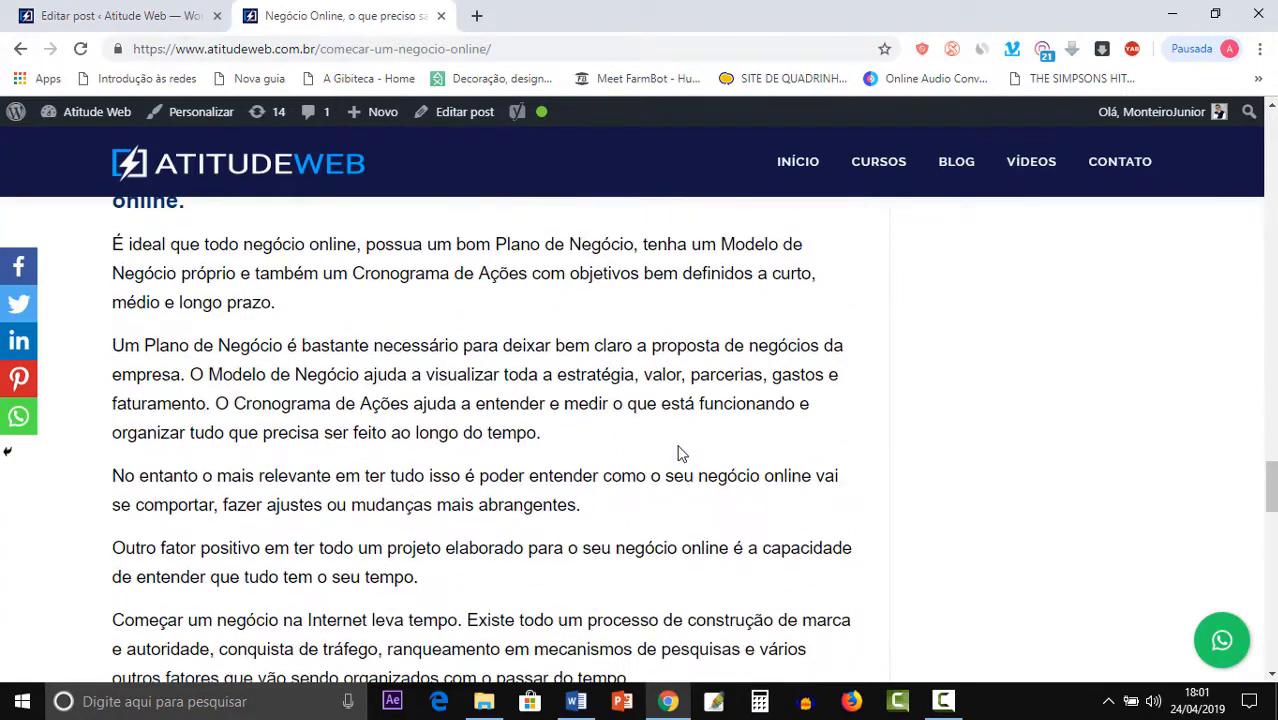
{"action": "scroll", "coordinate": [675, 452], "scroll_direction": "up", "scroll_amount": 2}
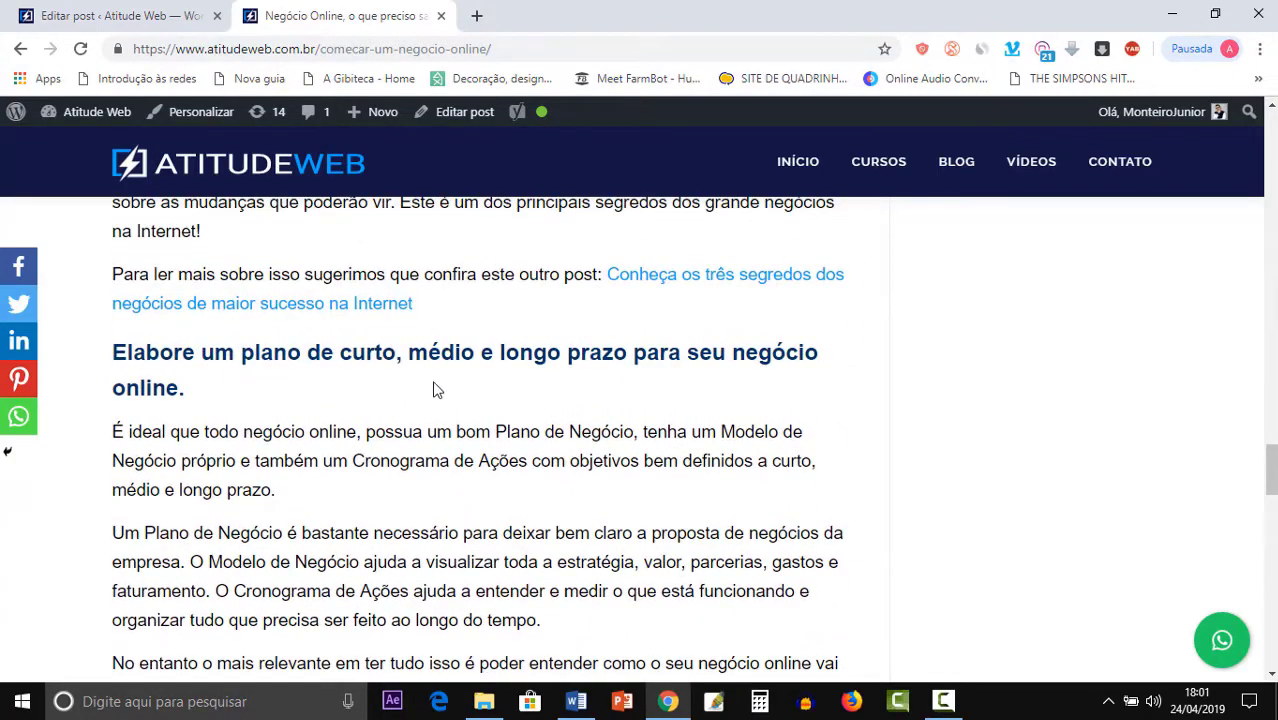
{"action": "scroll", "coordinate": [433, 390], "scroll_direction": "down", "scroll_amount": 8}
{"action": "scroll", "coordinate": [433, 390], "scroll_direction": "up", "scroll_amount": 2}
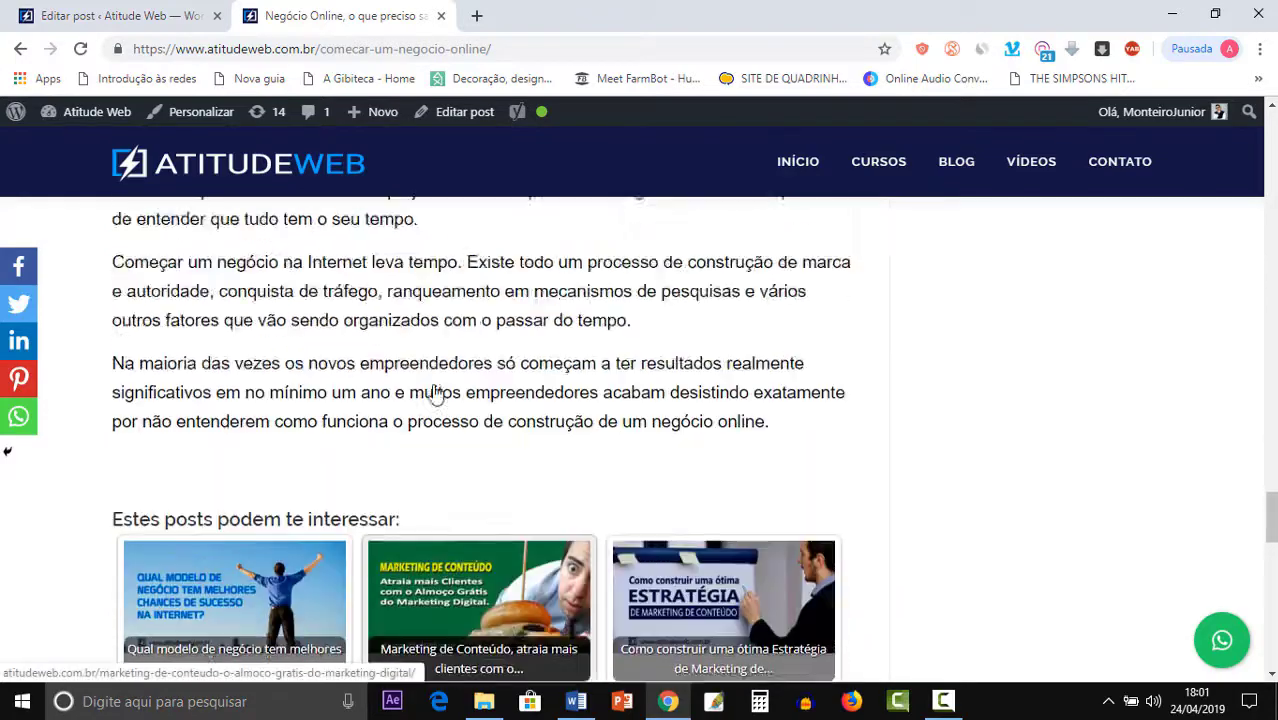
Go back through the published post to its introduction and review down to the subheading "Sua ideia de negócio online já existe na Internet?".
{"action": "scroll", "coordinate": [435, 393], "scroll_direction": "up", "scroll_amount": 7}
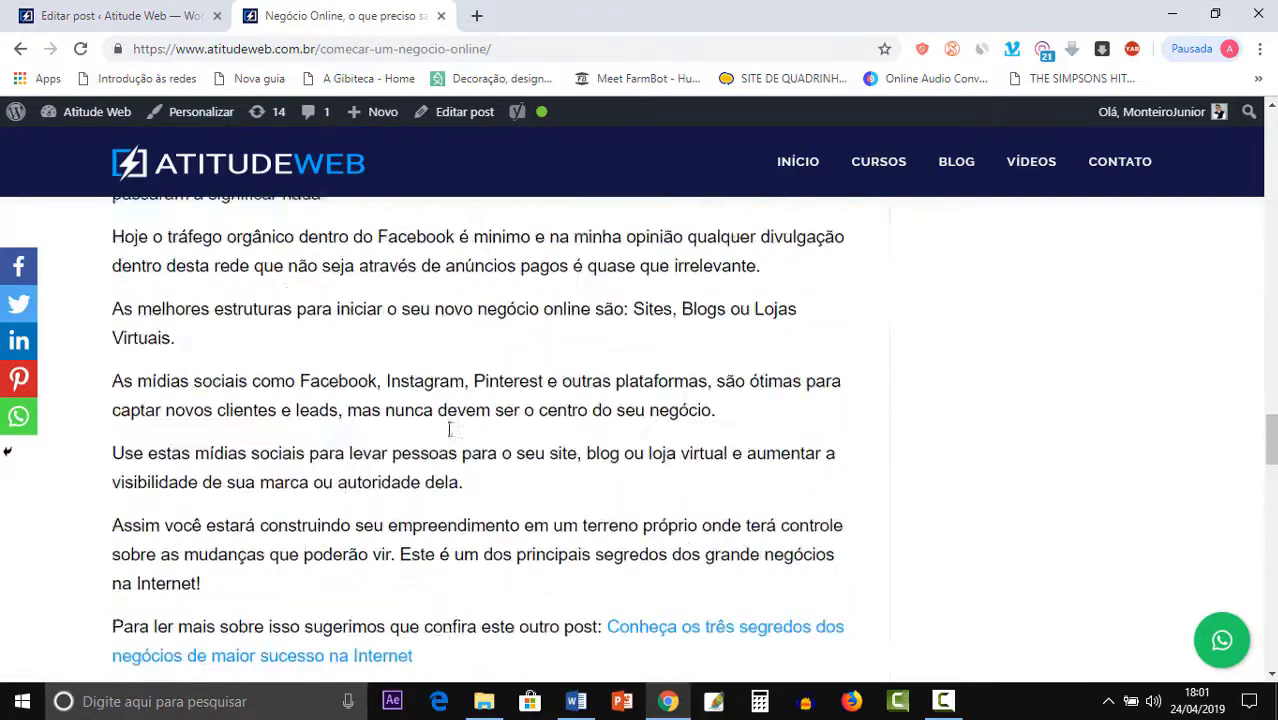
{"action": "scroll", "coordinate": [450, 430], "scroll_direction": "up", "scroll_amount": 12}
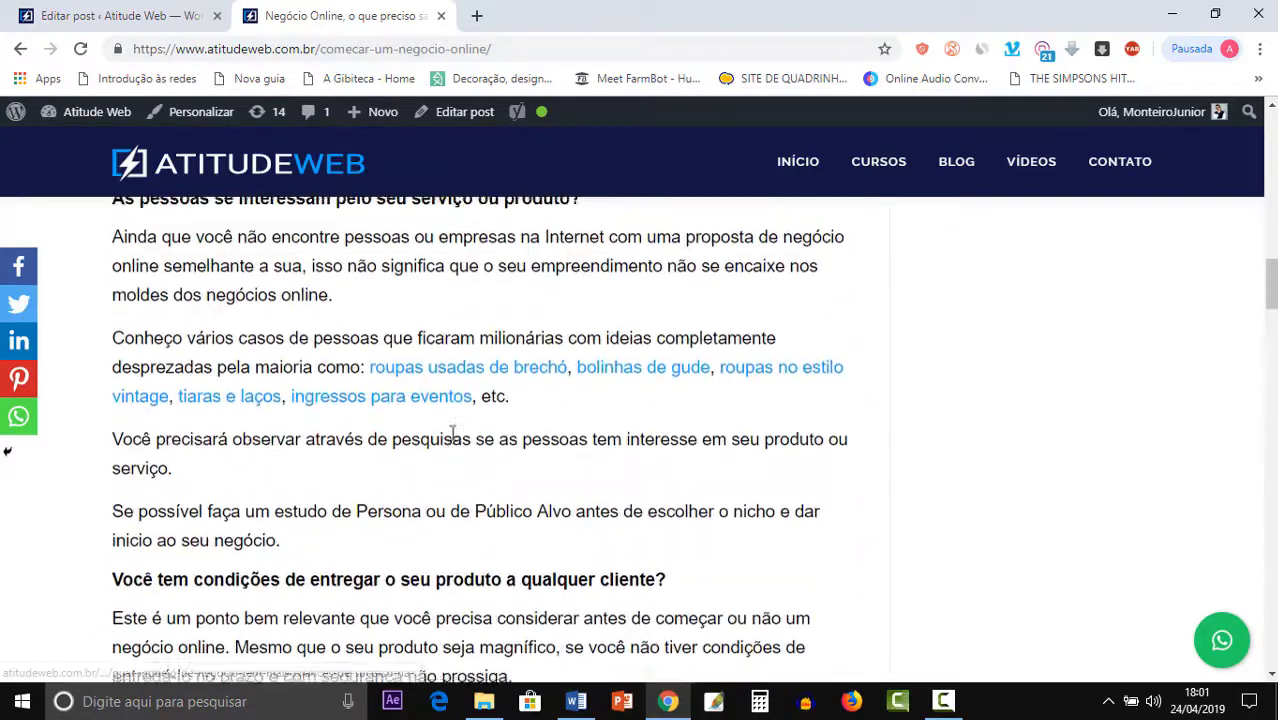
{"action": "scroll", "coordinate": [452, 432], "scroll_direction": "up", "scroll_amount": 15}
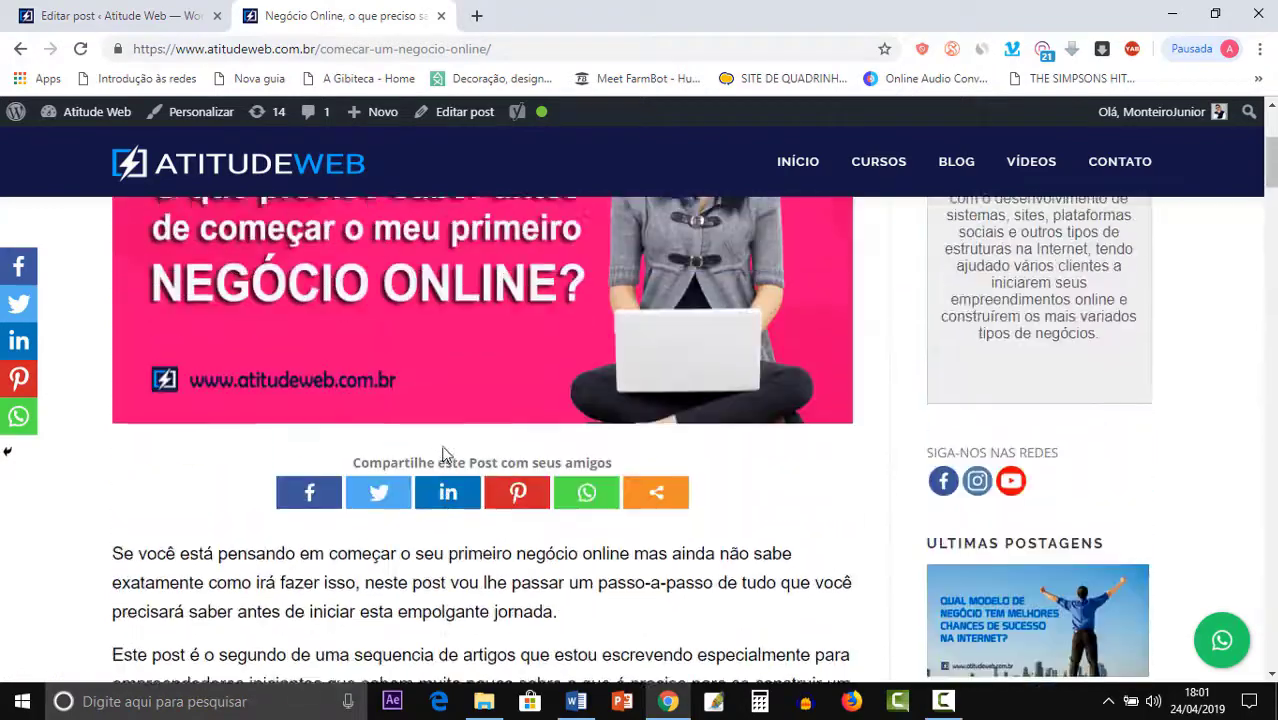
{"action": "scroll", "coordinate": [445, 455], "scroll_direction": "down", "scroll_amount": 4}
{"action": "scroll", "coordinate": [584, 302], "scroll_direction": "up", "scroll_amount": 2}
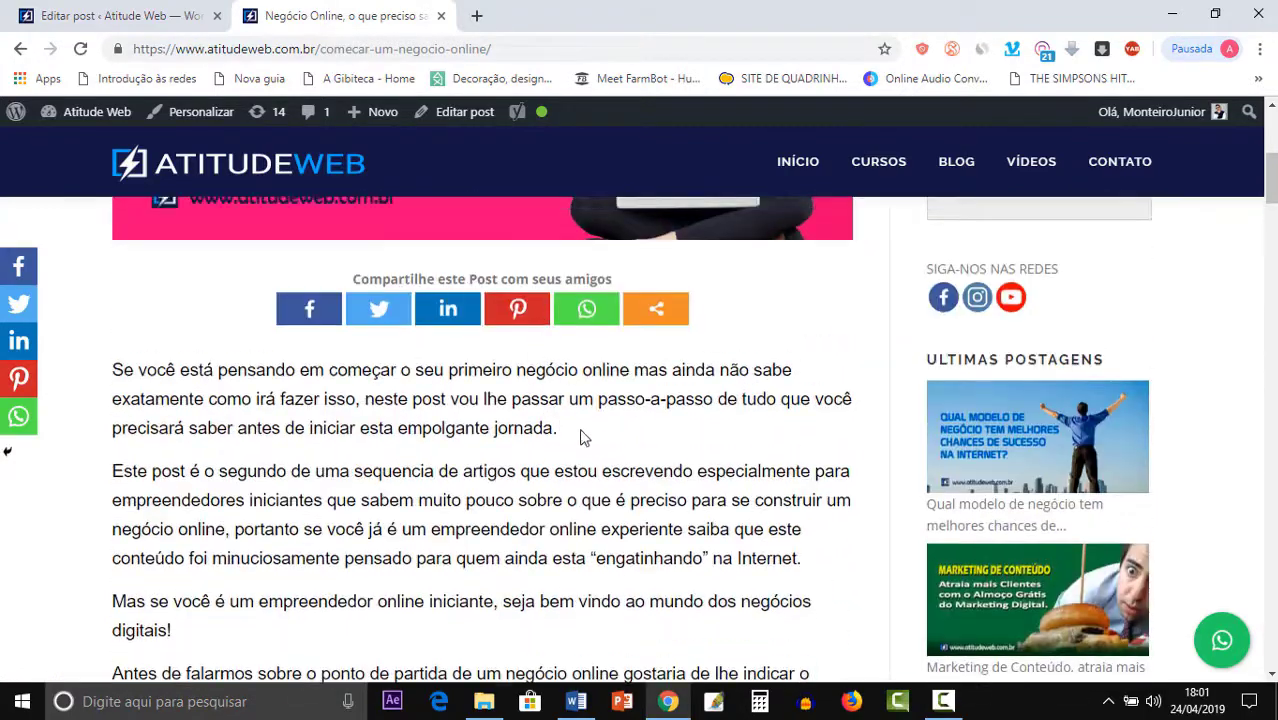
{"action": "scroll", "coordinate": [584, 437], "scroll_direction": "down", "scroll_amount": 7}
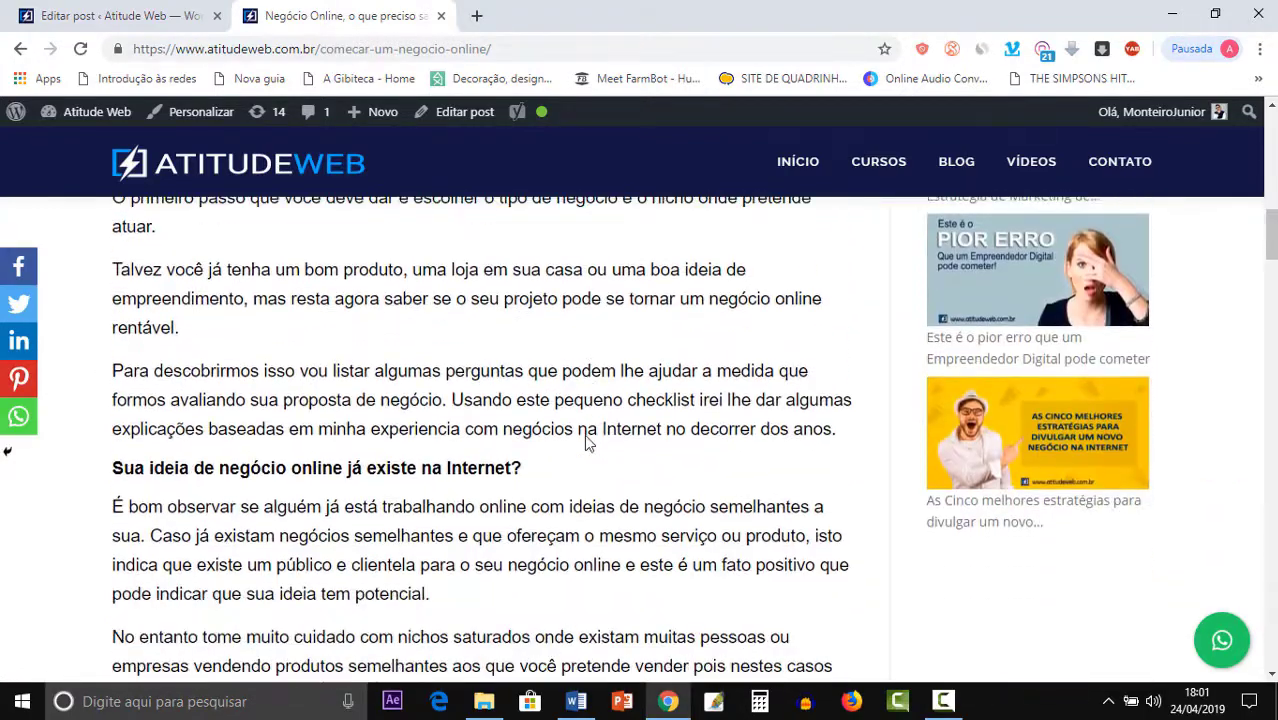
{"action": "scroll", "coordinate": [587, 437], "scroll_direction": "down", "scroll_amount": 1}
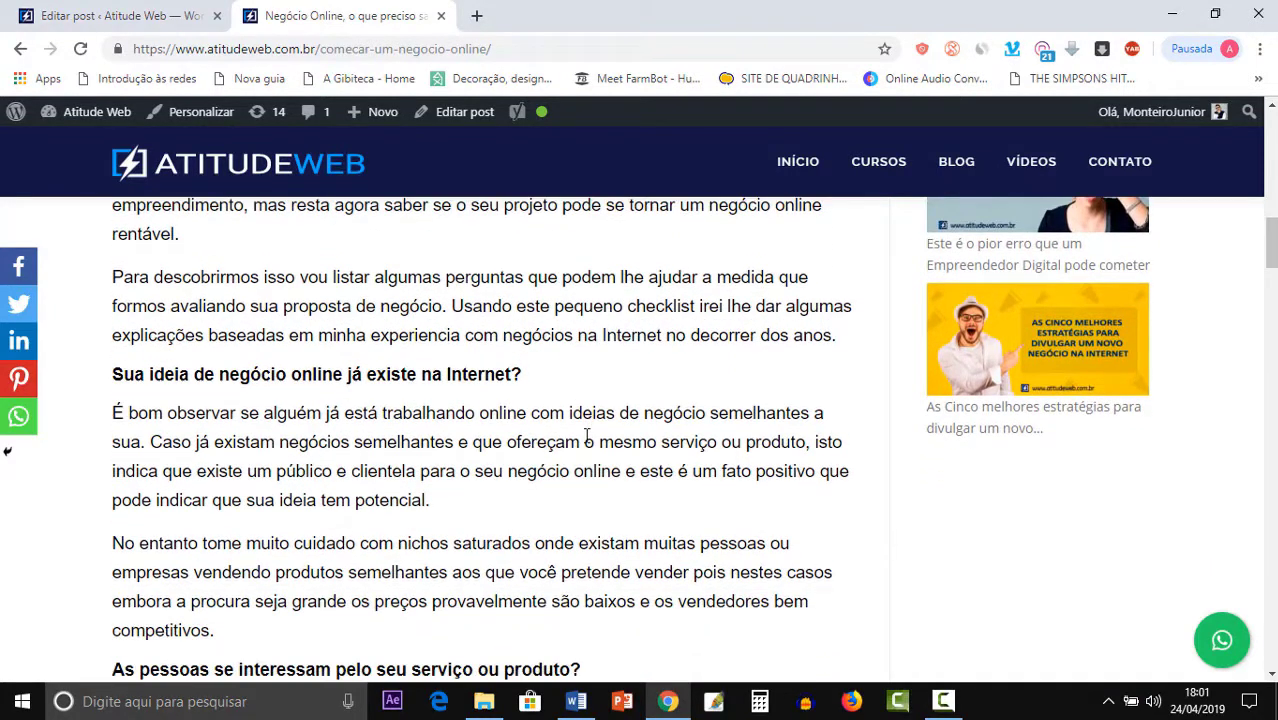
Switch to the post editor and open the Legibilidade analysis in Yoast SEO Premium.
{"action": "left_click", "coordinate": [82, 16]}
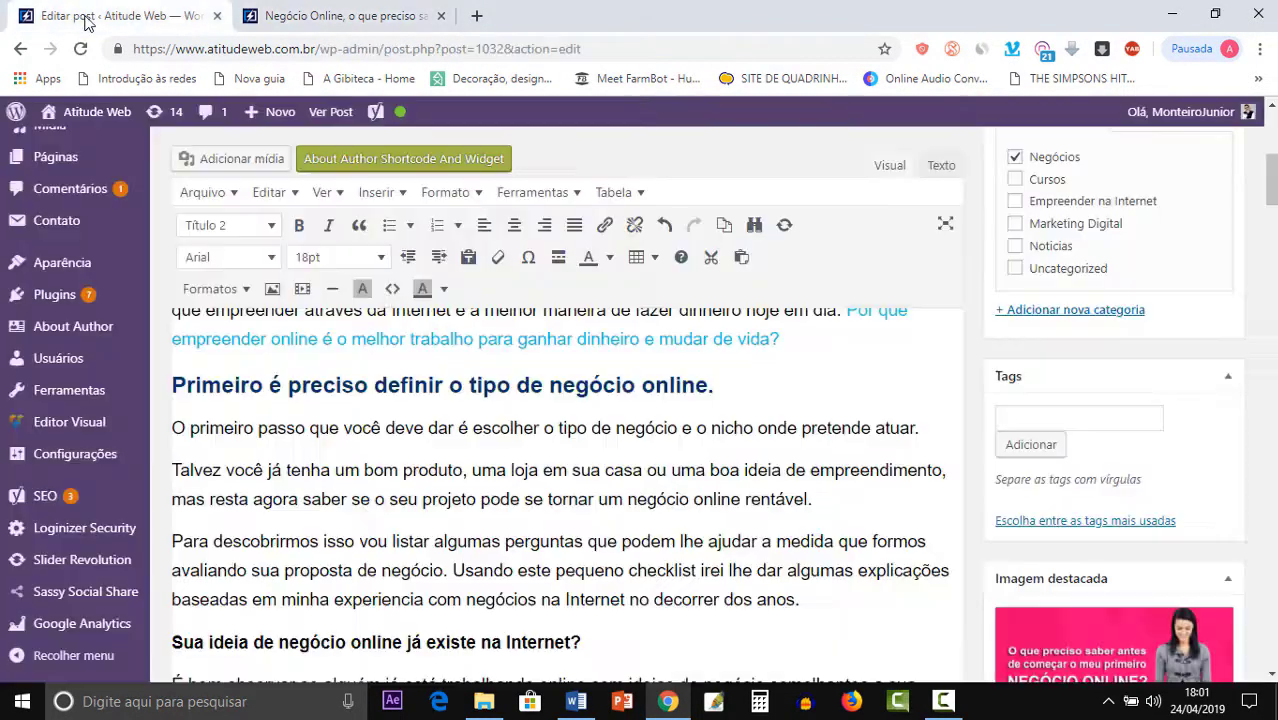
{"action": "scroll", "coordinate": [977, 490], "scroll_direction": "down", "scroll_amount": 15}
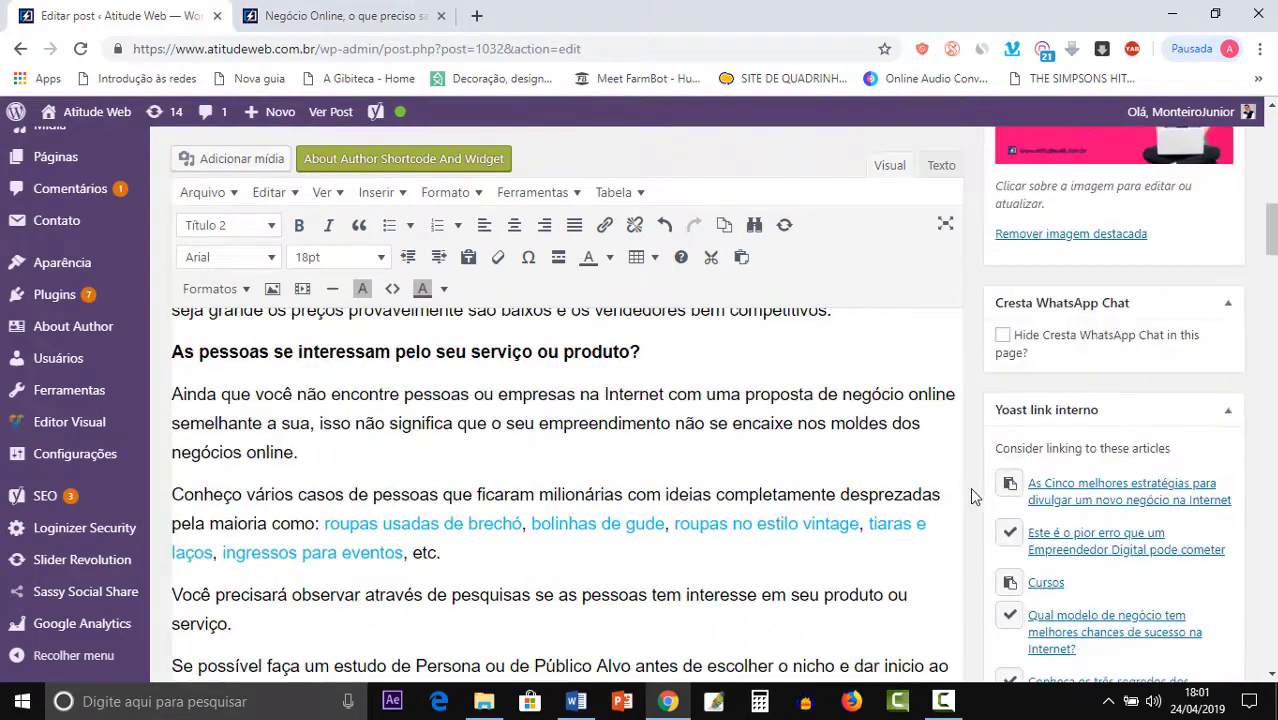
{"action": "scroll", "coordinate": [967, 499], "scroll_direction": "down", "scroll_amount": 10}
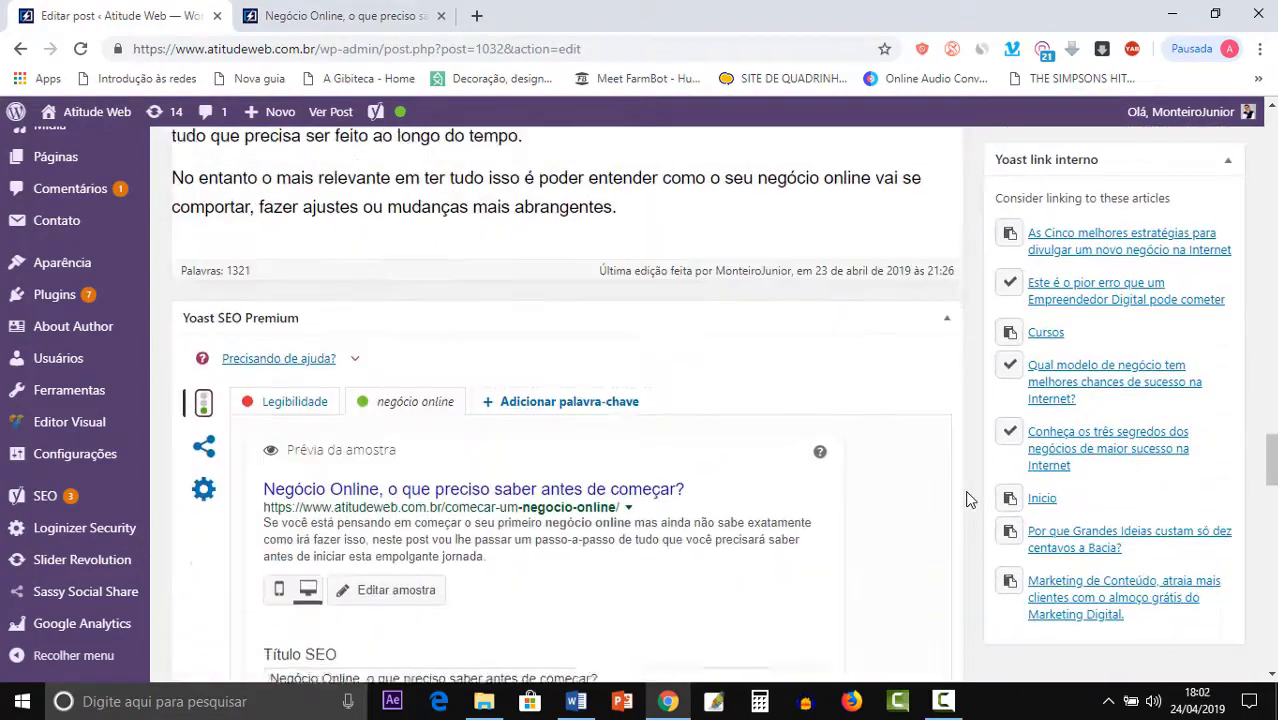
{"action": "scroll", "coordinate": [962, 500], "scroll_direction": "up", "scroll_amount": 4}
{"action": "scroll", "coordinate": [960, 502], "scroll_direction": "up", "scroll_amount": 4}
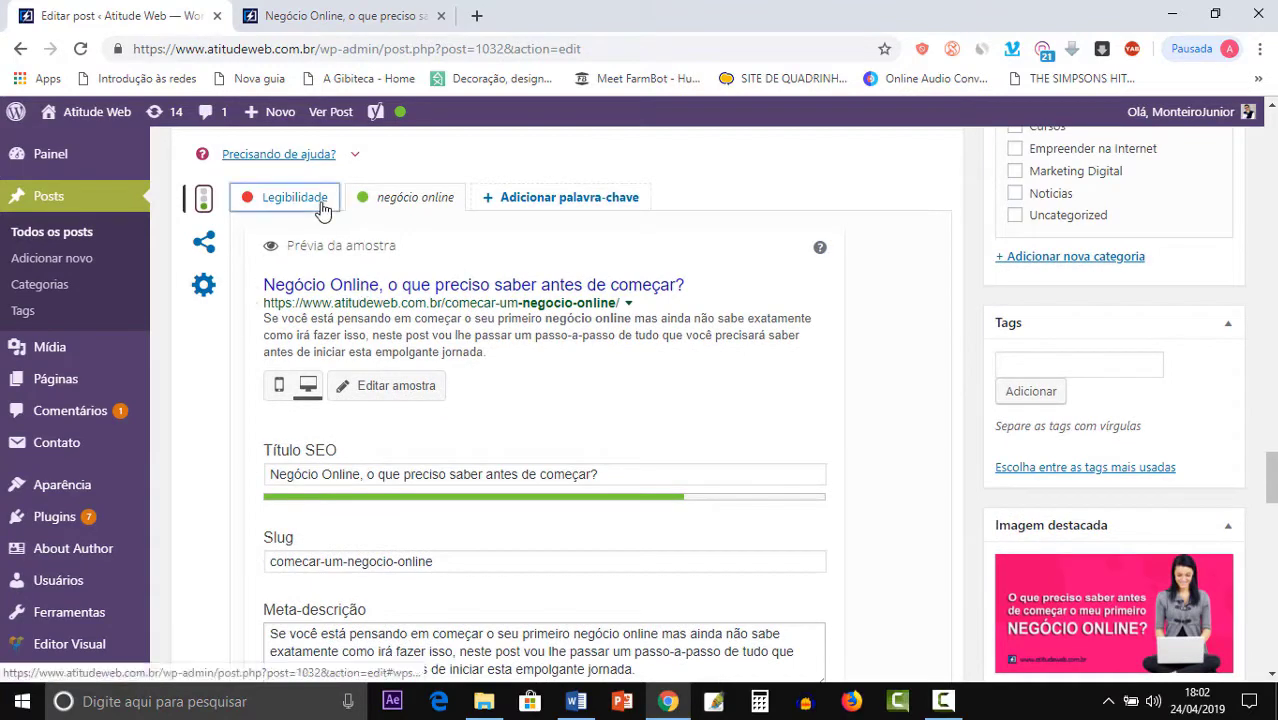
{"action": "left_click", "coordinate": [320, 207]}
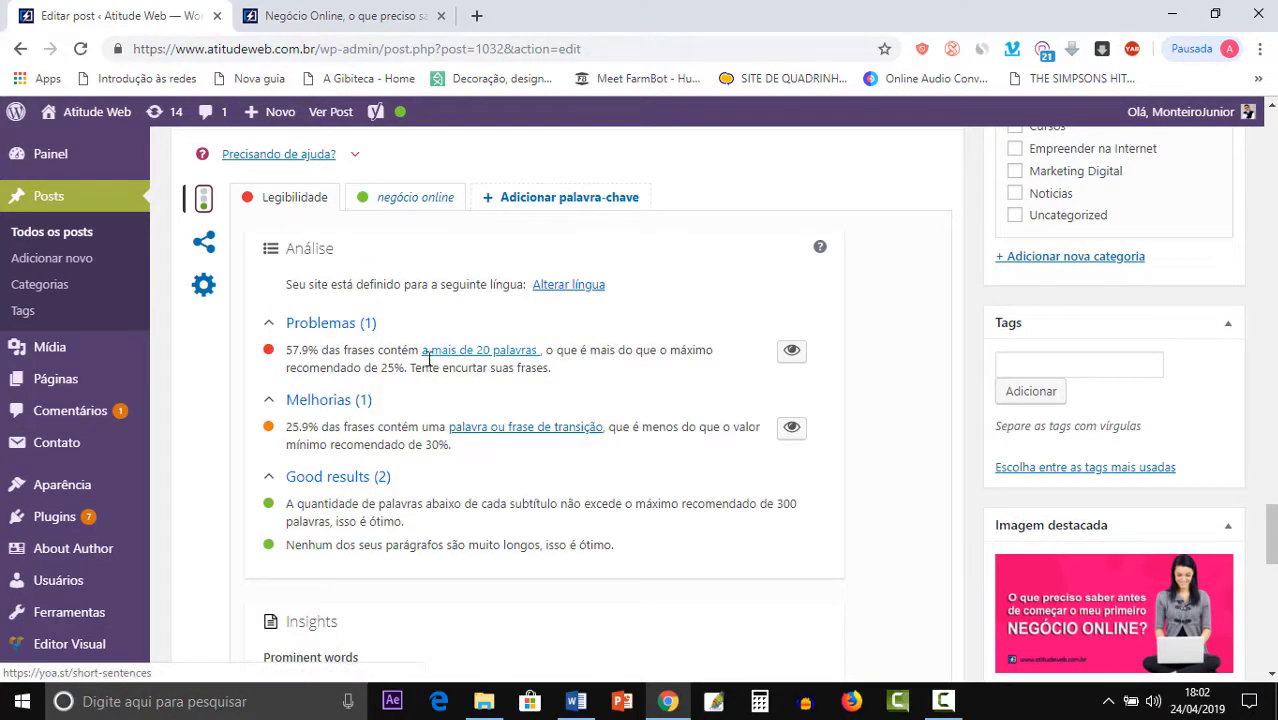
Examine the Problemas entry about sentences of more than 20 words in the readability analysis.
{"action": "scroll", "coordinate": [428, 360], "scroll_direction": "down", "scroll_amount": 1}
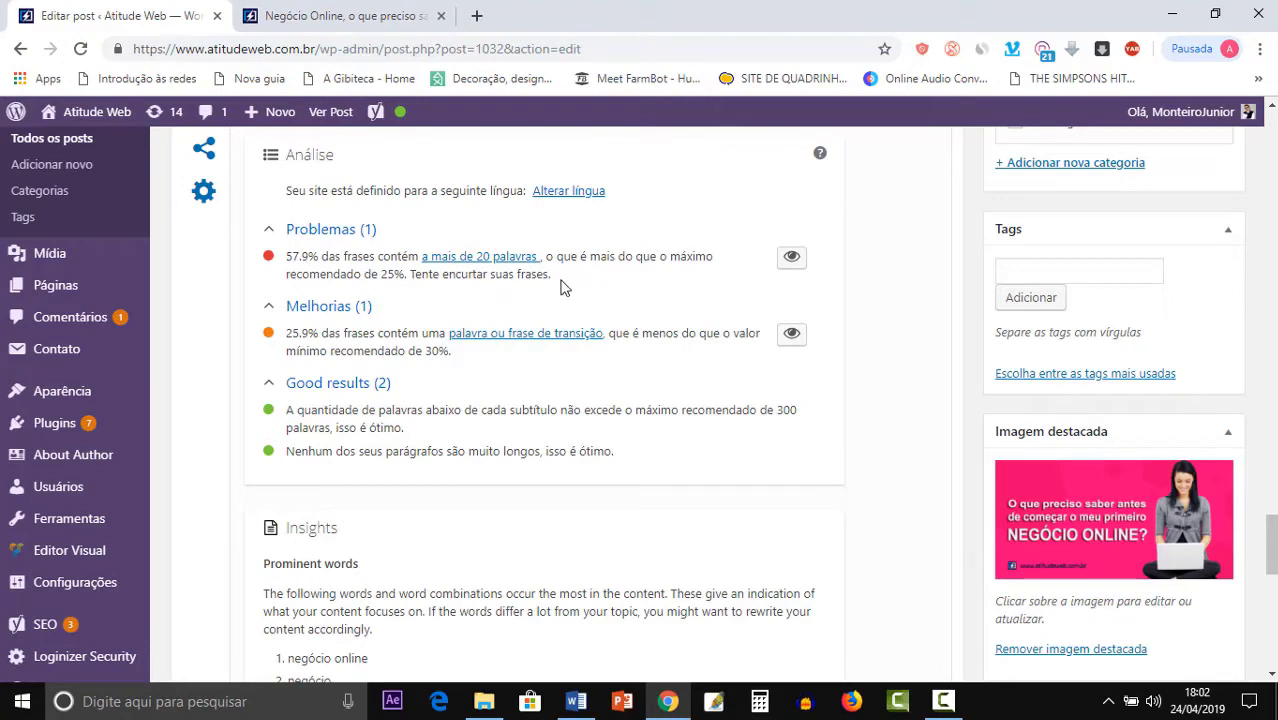
{"action": "left_click_drag", "start_coordinate": [562, 287], "coordinate": [285, 258]}
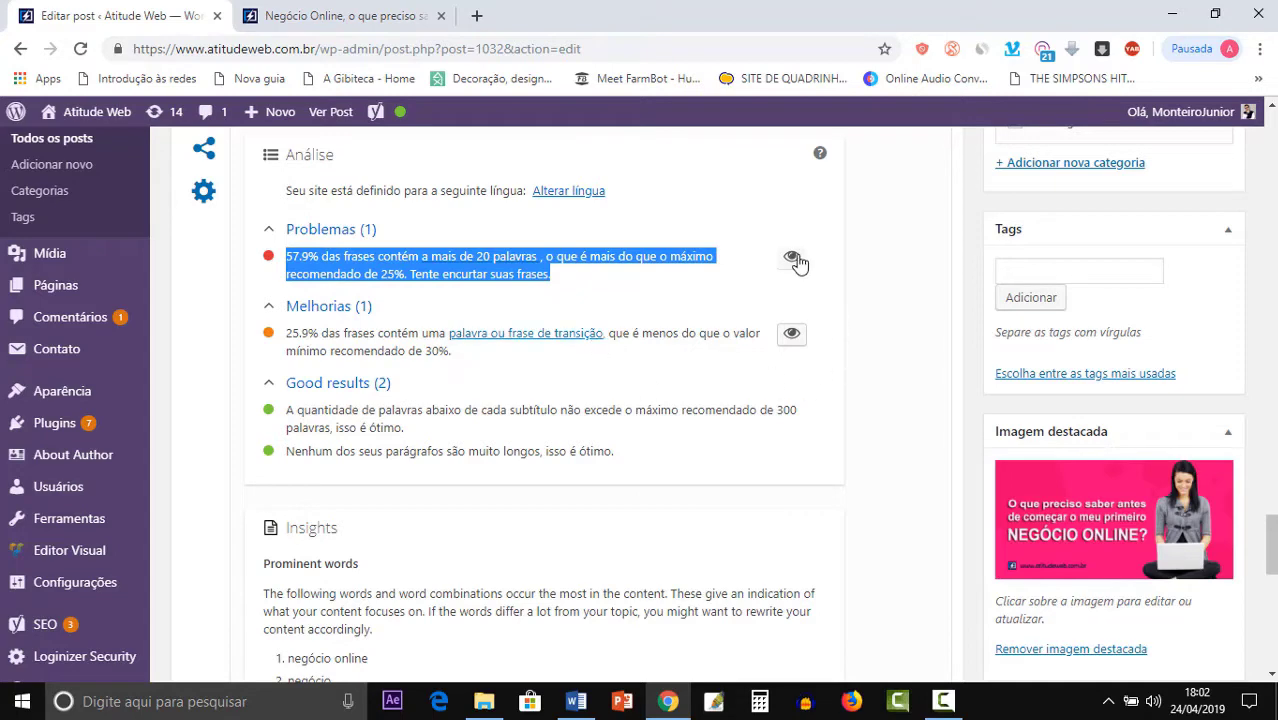
{"action": "scroll", "coordinate": [884, 315], "scroll_direction": "up", "scroll_amount": 1}
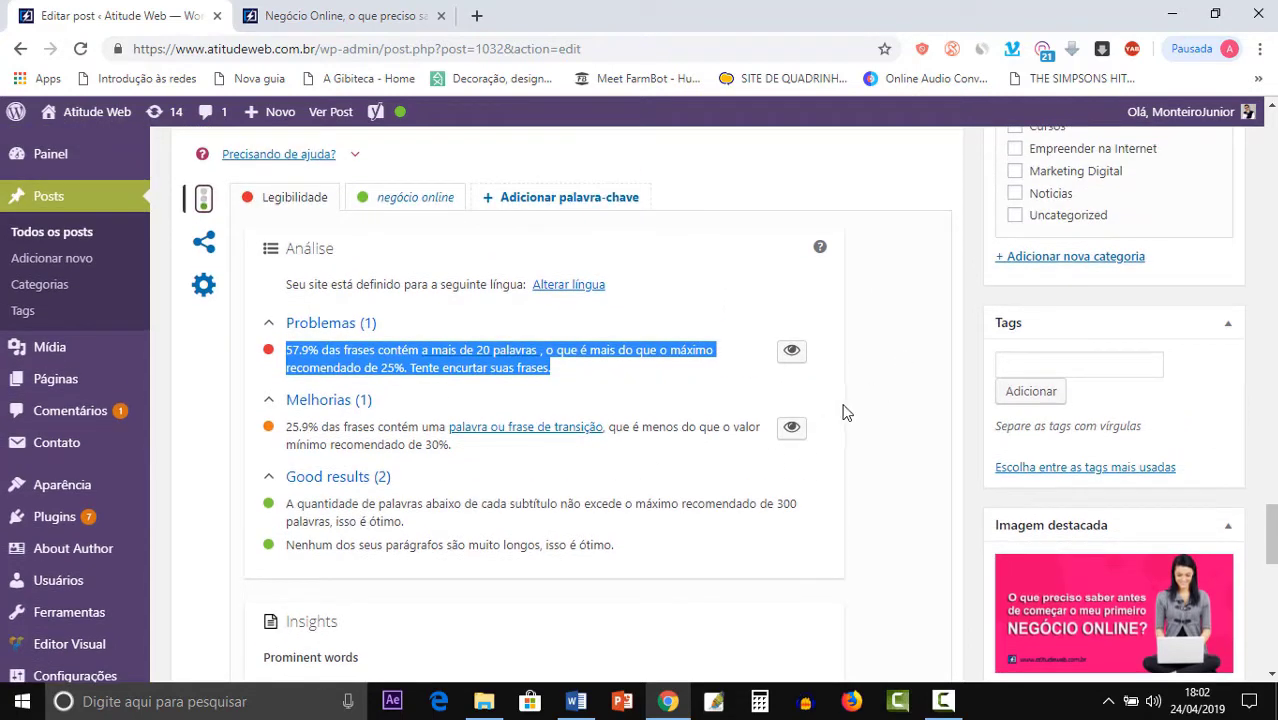
{"action": "left_click", "coordinate": [877, 408]}
Highlight the sentences containing transition words in the post and examine them back to the introduction.
{"action": "left_click", "coordinate": [791, 428]}
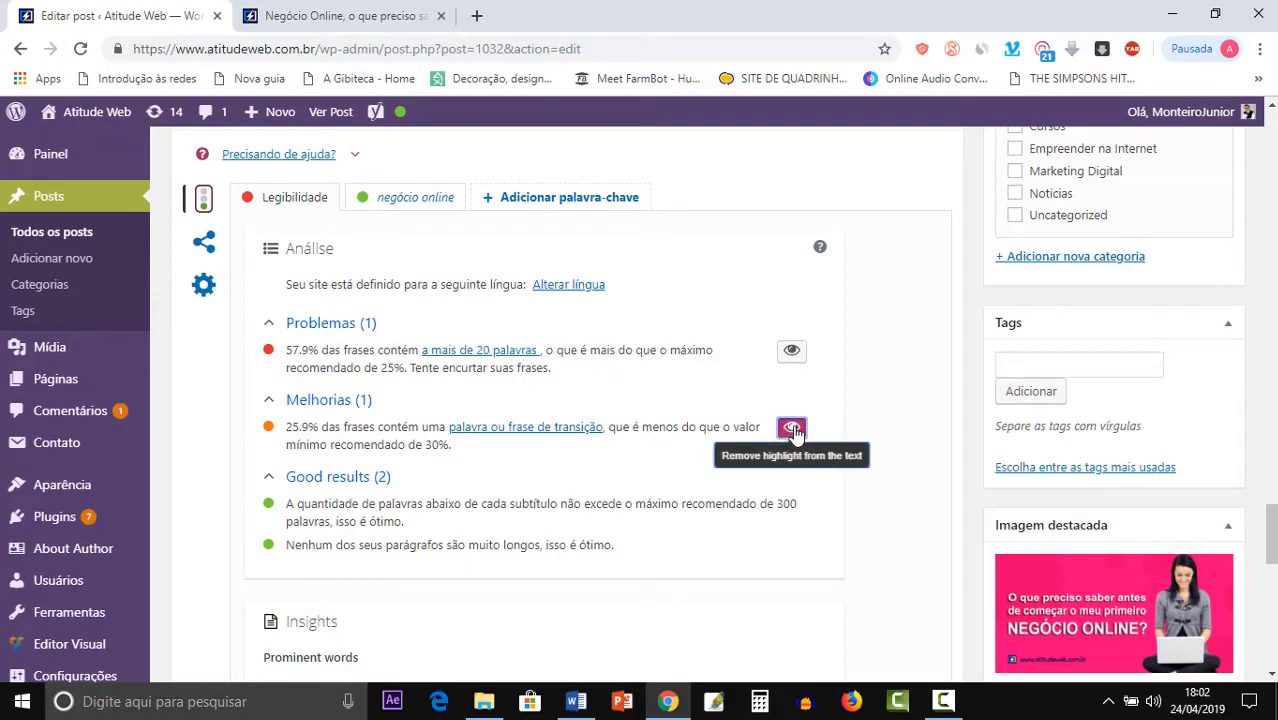
{"action": "scroll", "coordinate": [870, 362], "scroll_direction": "up", "scroll_amount": 10}
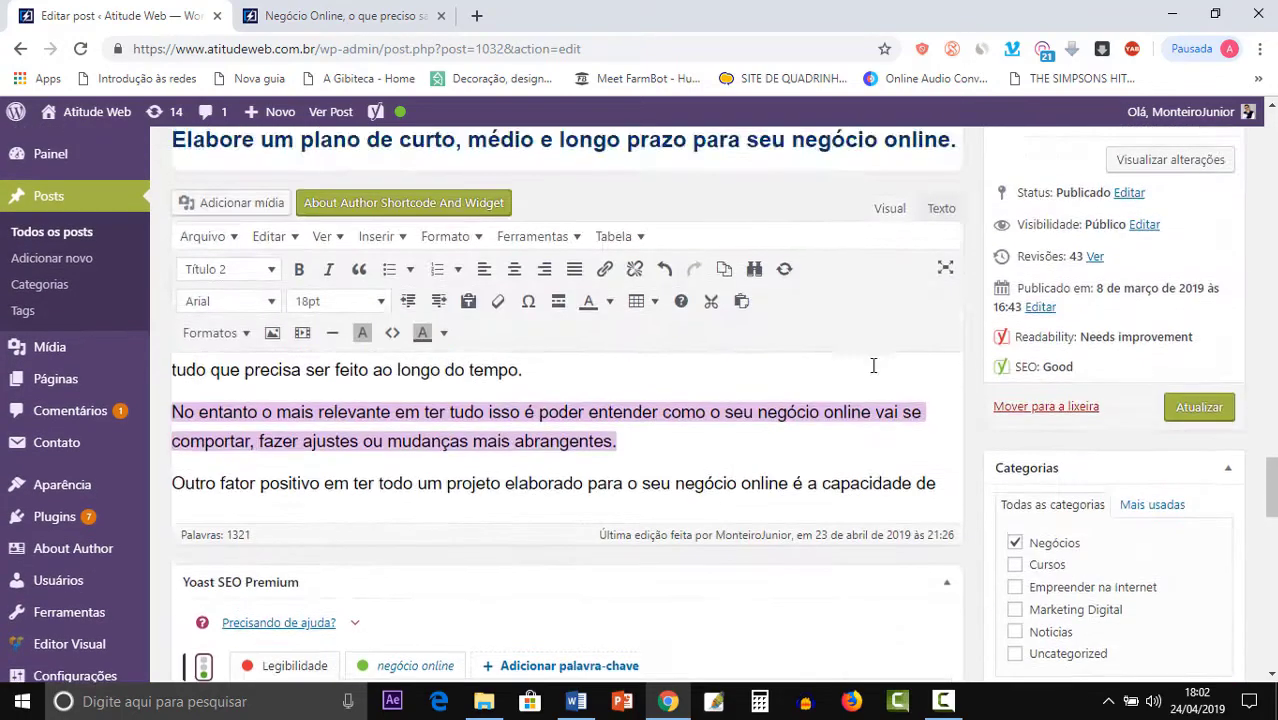
{"action": "scroll", "coordinate": [708, 432], "scroll_direction": "up", "scroll_amount": 10}
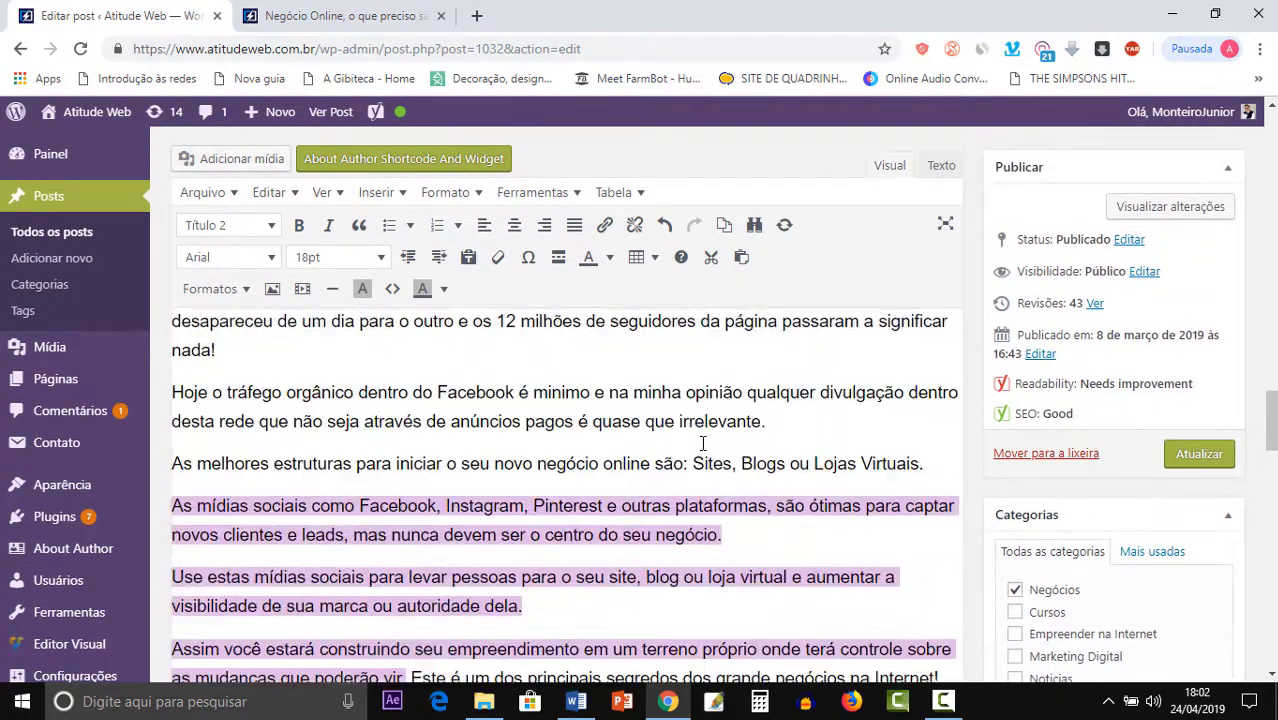
{"action": "scroll", "coordinate": [691, 473], "scroll_direction": "up", "scroll_amount": 15}
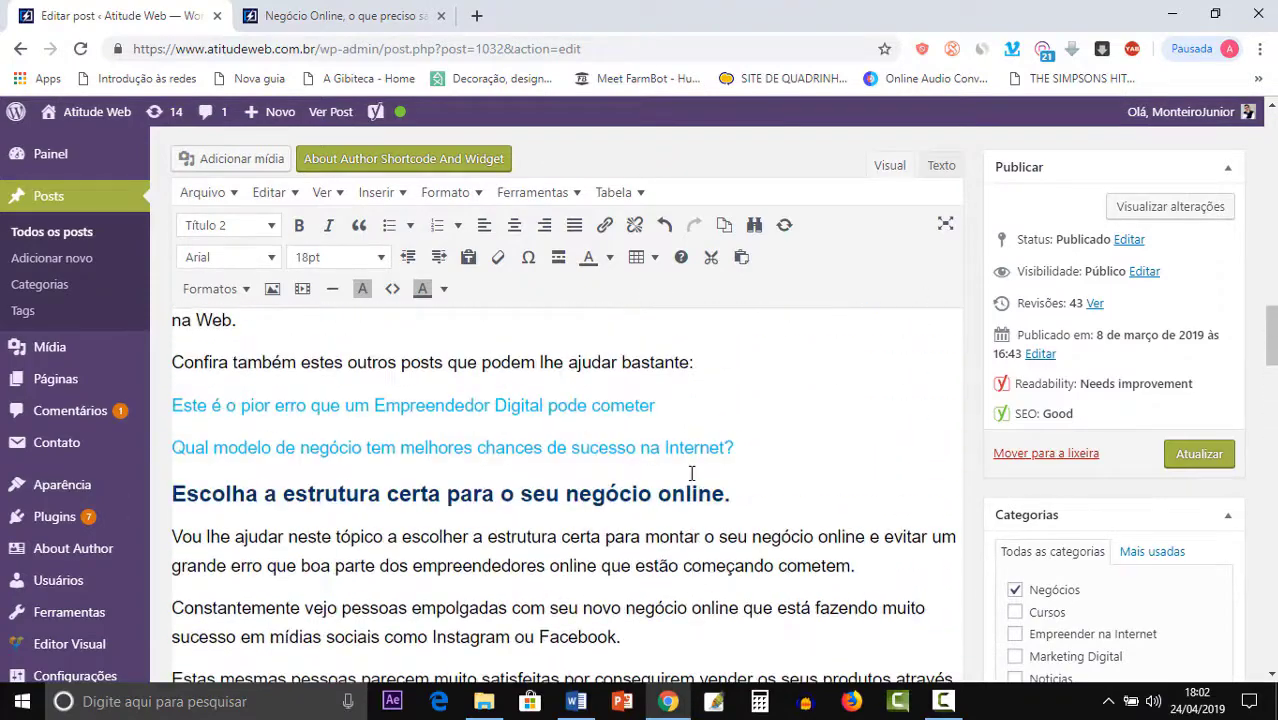
{"action": "scroll", "coordinate": [691, 473], "scroll_direction": "down", "scroll_amount": 5}
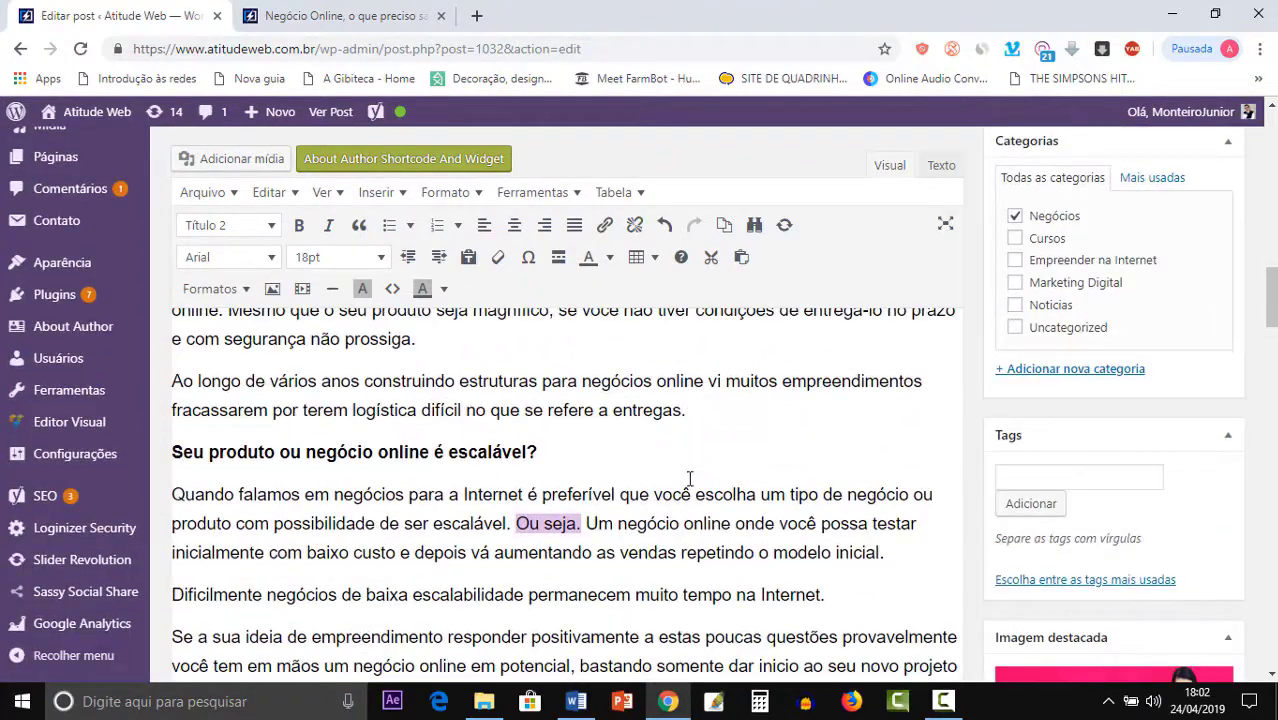
{"action": "scroll", "coordinate": [690, 478], "scroll_direction": "up", "scroll_amount": 6}
{"action": "scroll", "coordinate": [692, 490], "scroll_direction": "up", "scroll_amount": 3}
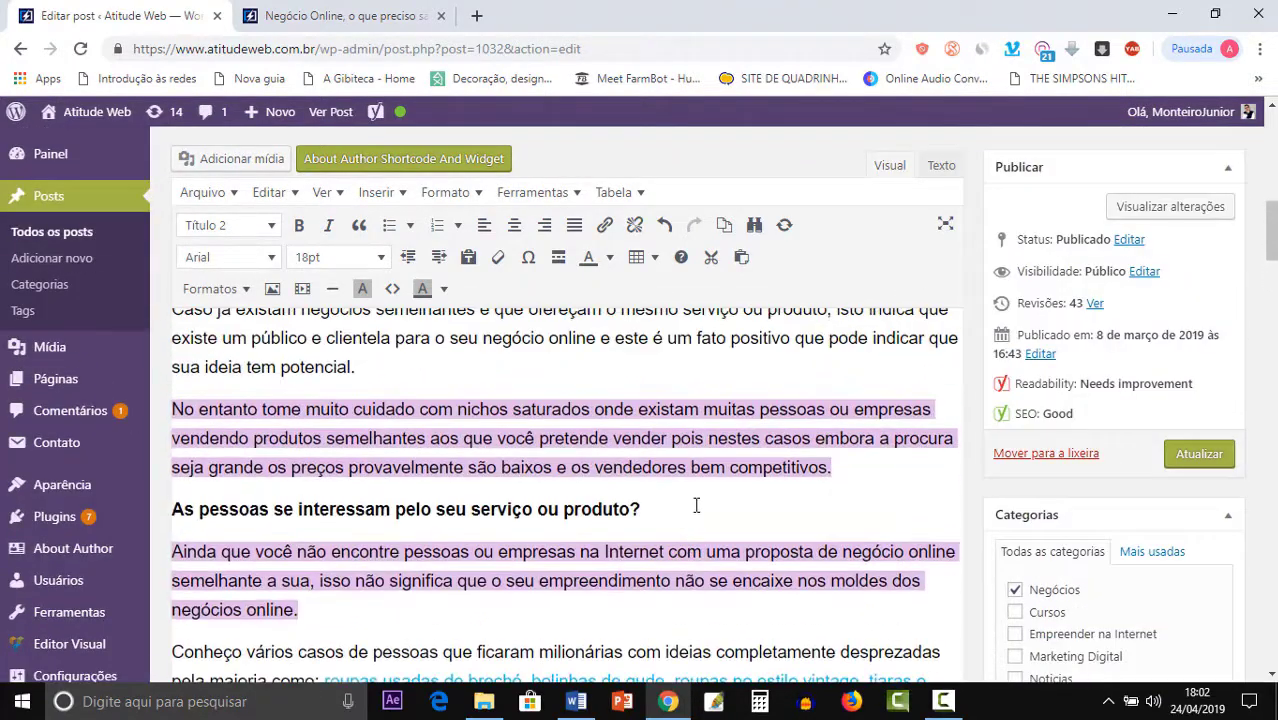
{"action": "scroll", "coordinate": [696, 506], "scroll_direction": "up", "scroll_amount": 12}
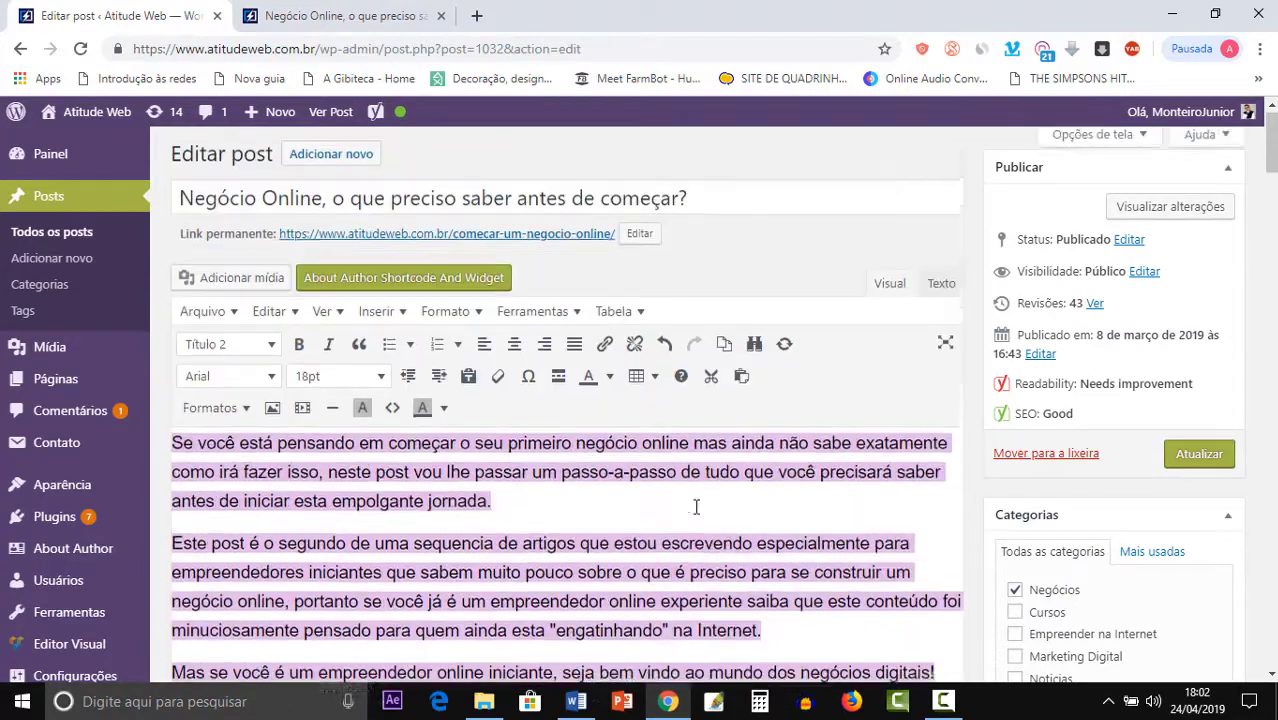
Review the highlighted sentences down to the end of the article and return to the readability analysis.
{"action": "scroll", "coordinate": [696, 507], "scroll_direction": "down", "scroll_amount": 10}
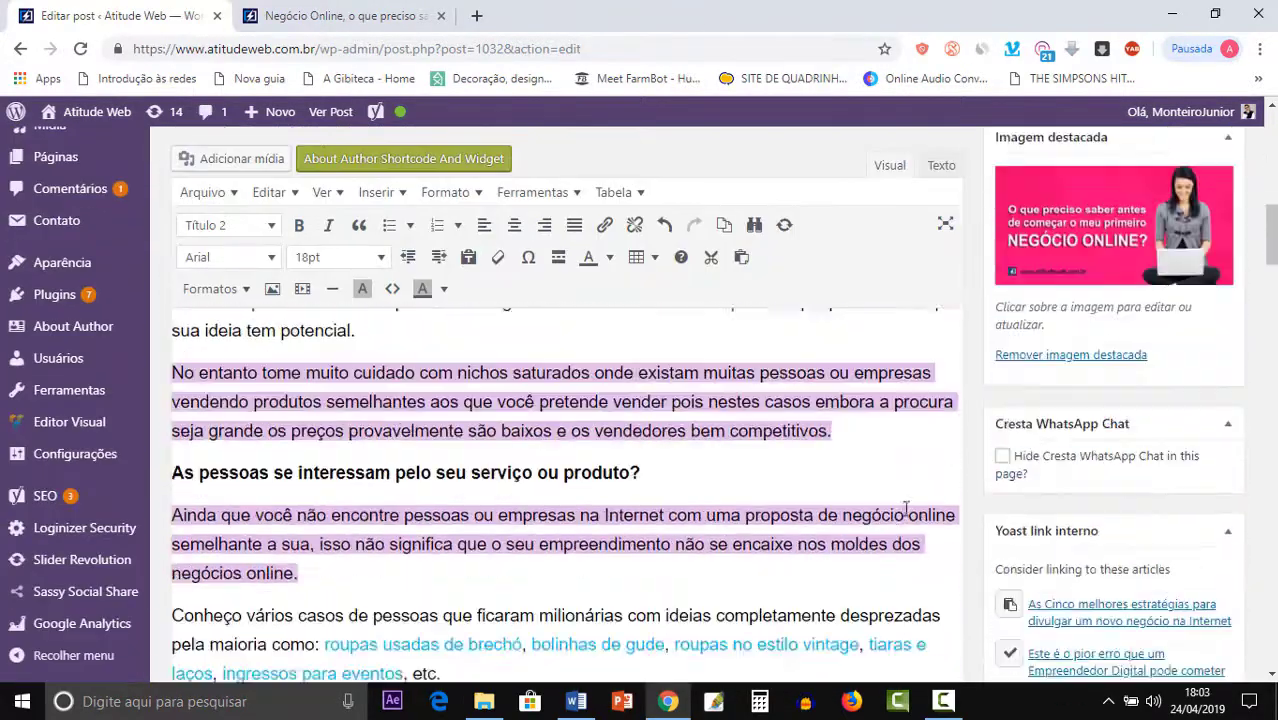
{"action": "scroll", "coordinate": [906, 510], "scroll_direction": "down", "scroll_amount": 15}
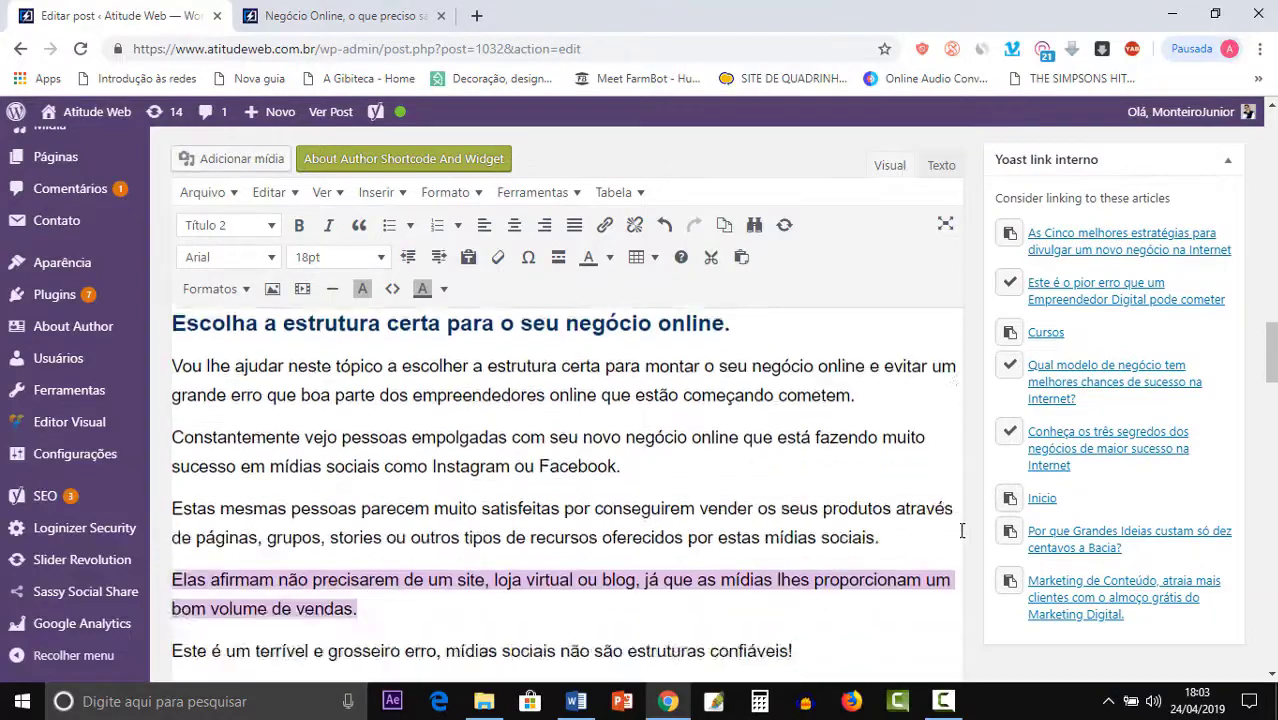
{"action": "scroll", "coordinate": [961, 530], "scroll_direction": "down", "scroll_amount": 15}
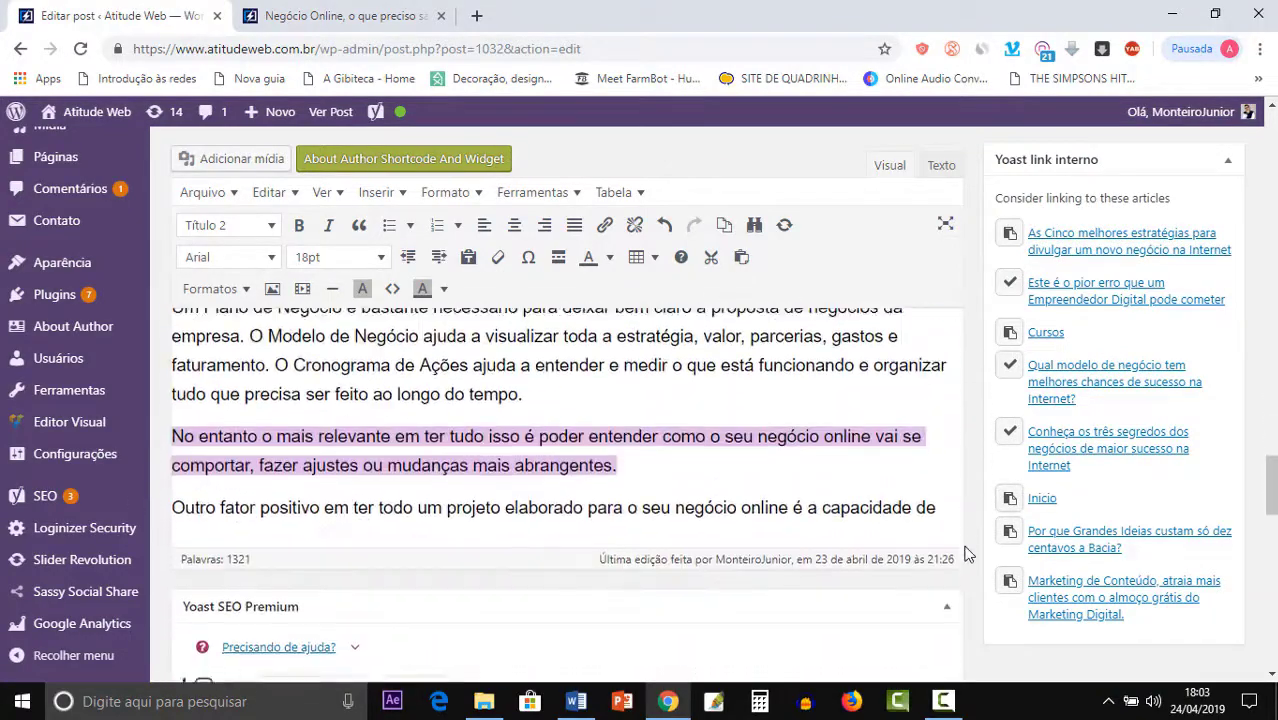
{"action": "scroll", "coordinate": [966, 554], "scroll_direction": "down", "scroll_amount": 5}
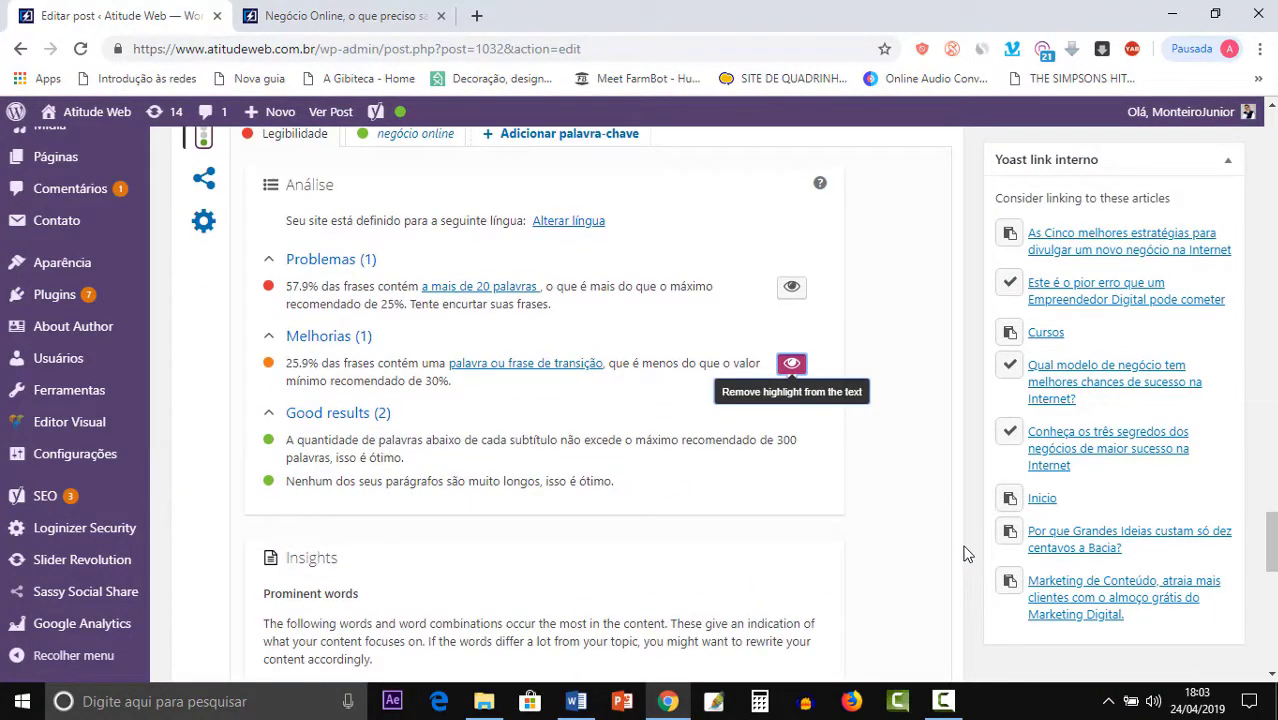
Switch to the published post and select its title "Negócio Online, o que preciso saber antes de começar?".
{"action": "left_click", "coordinate": [362, 18]}
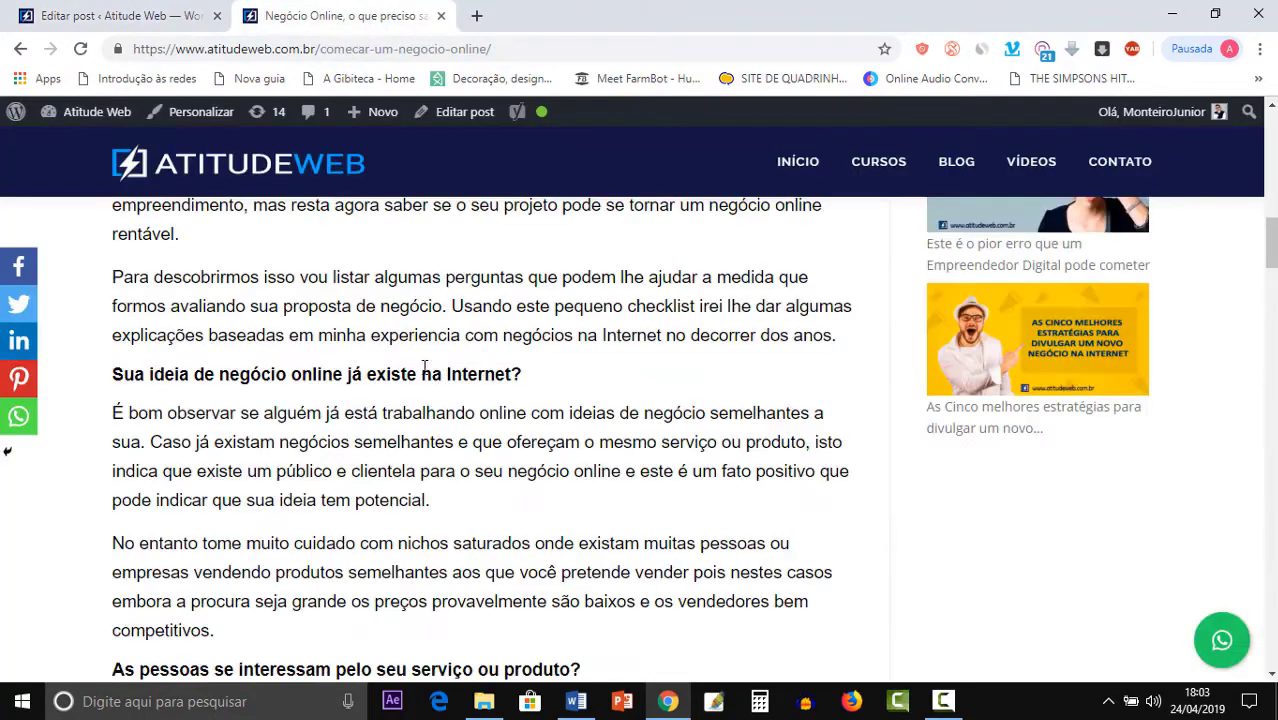
{"action": "scroll", "coordinate": [420, 364], "scroll_direction": "up", "scroll_amount": 5}
{"action": "scroll", "coordinate": [418, 373], "scroll_direction": "up", "scroll_amount": 5}
{"action": "scroll", "coordinate": [430, 375], "scroll_direction": "down", "scroll_amount": 7}
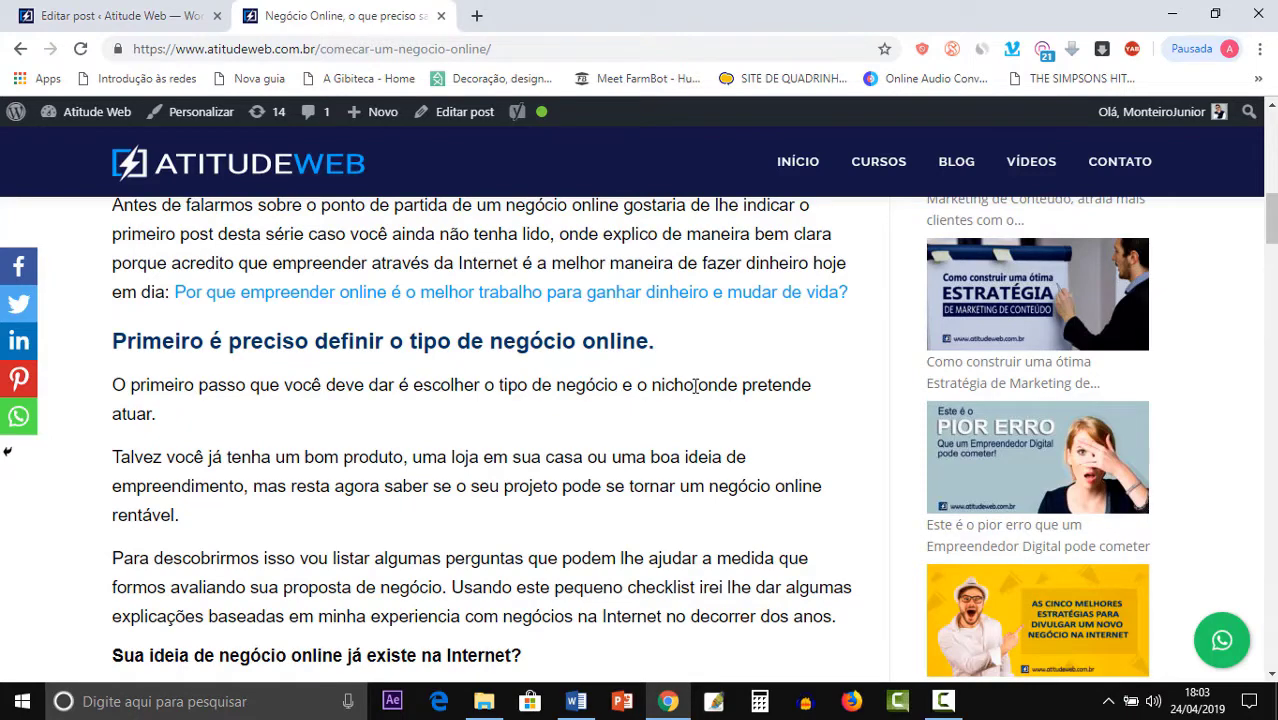
{"action": "scroll", "coordinate": [695, 385], "scroll_direction": "up", "scroll_amount": 8}
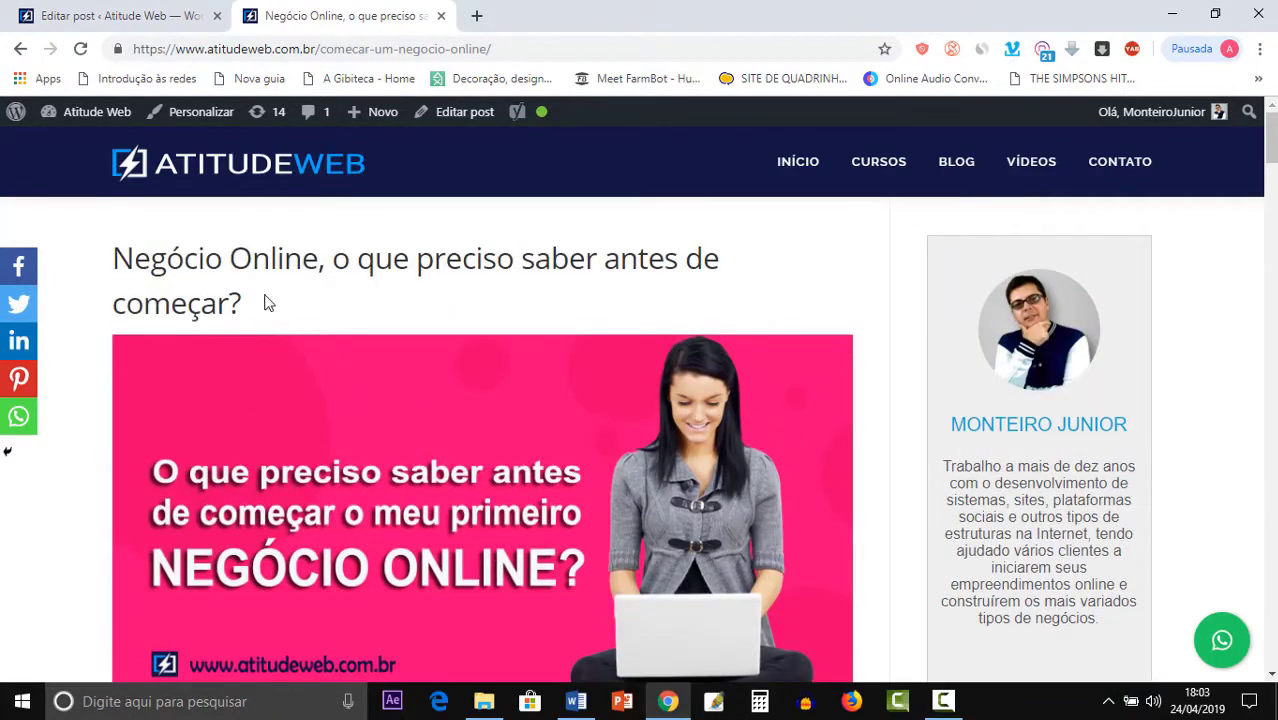
{"action": "left_click_drag", "start_coordinate": [265, 302], "coordinate": [118, 250]}
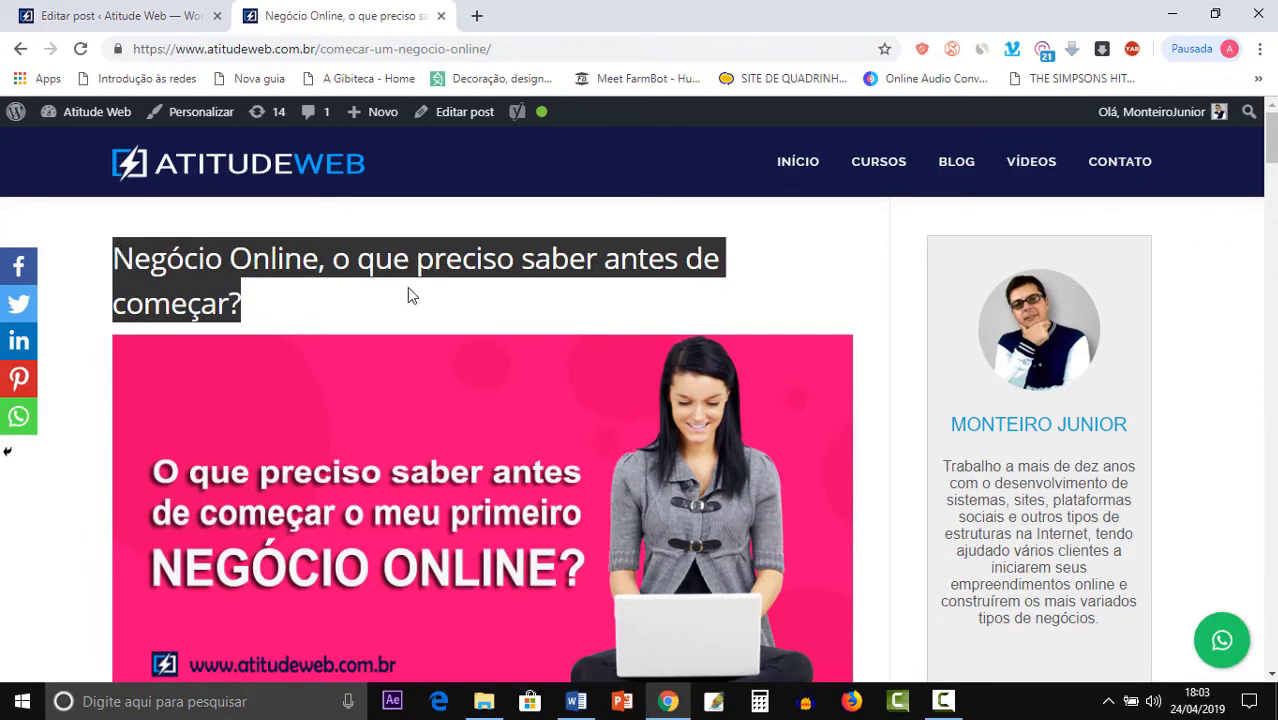
Examine the heading "Primeiro é preciso definir o tipo de negócio online." and the introduction above it.
{"action": "scroll", "coordinate": [433, 300], "scroll_direction": "down", "scroll_amount": 10}
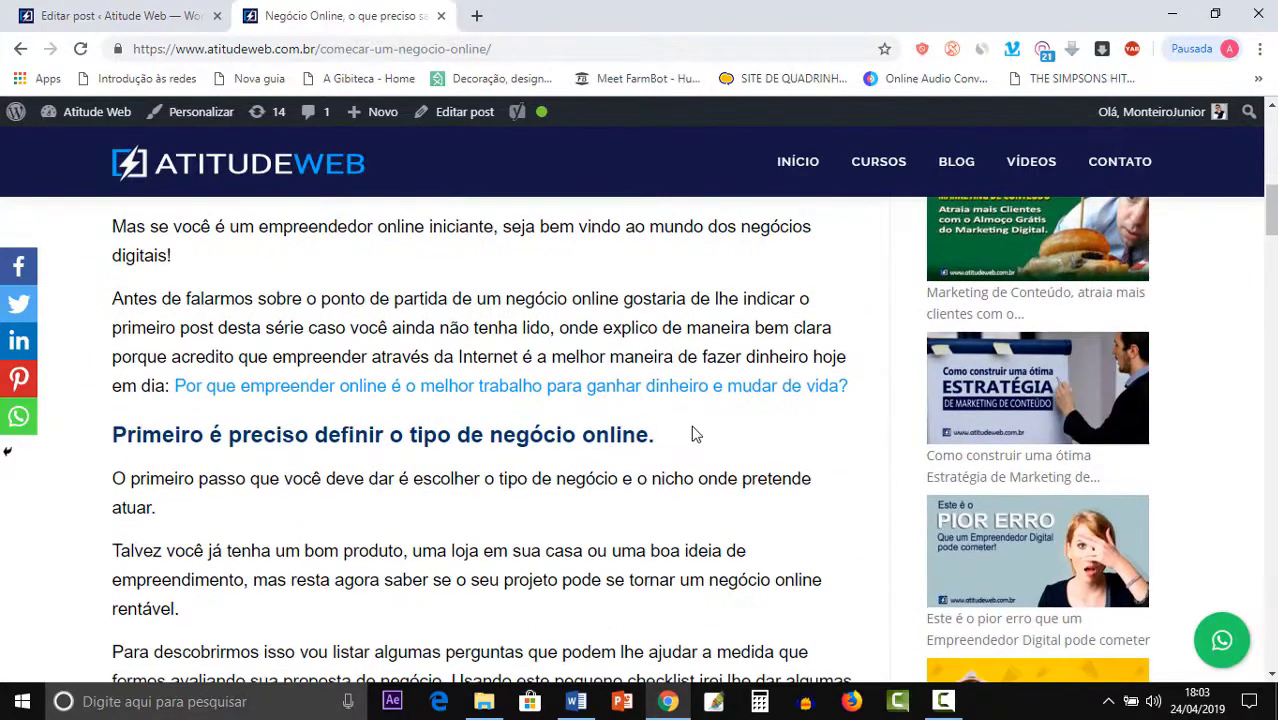
{"action": "left_click_drag", "start_coordinate": [695, 434], "coordinate": [112, 215]}
{"action": "left_click", "coordinate": [118, 452]}
{"action": "left_click", "coordinate": [163, 506]}
Review the subheadings that follow and select "para o seu negócio online." in the "Escolha a estrutura certa" heading.
{"action": "scroll", "coordinate": [500, 400], "scroll_direction": "down", "scroll_amount": 6}
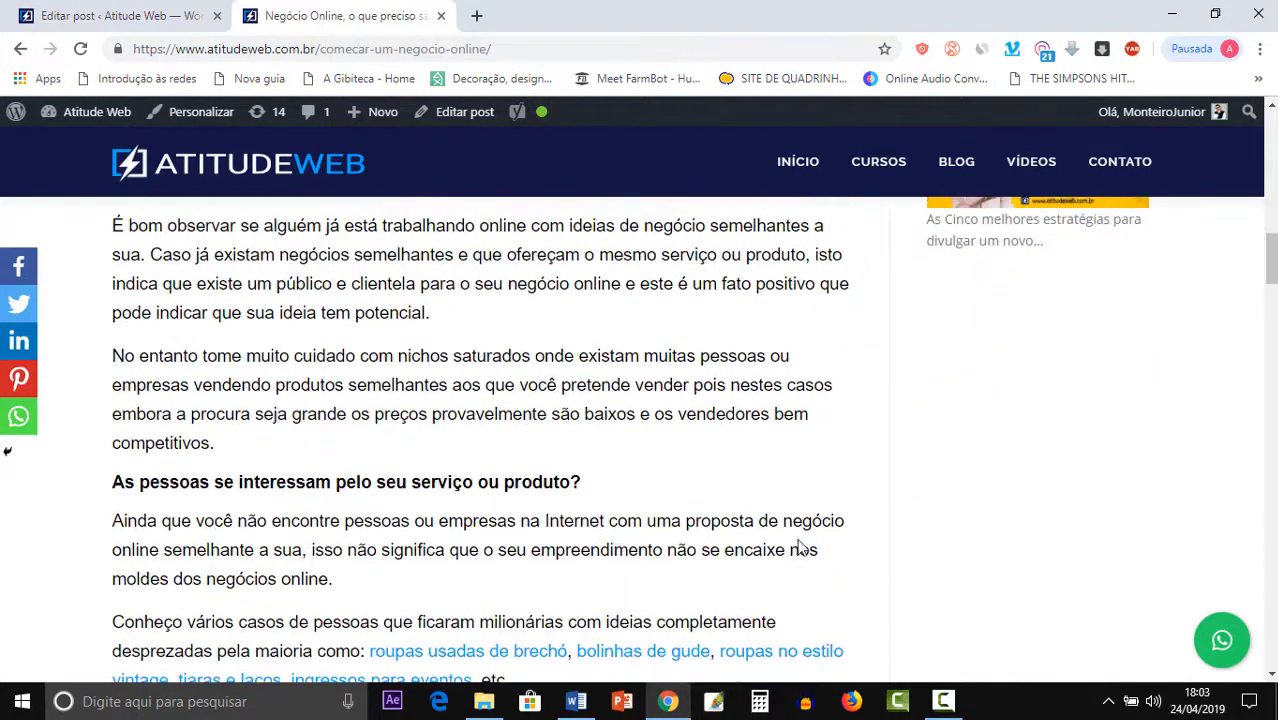
{"action": "scroll", "coordinate": [803, 549], "scroll_direction": "down", "scroll_amount": 9}
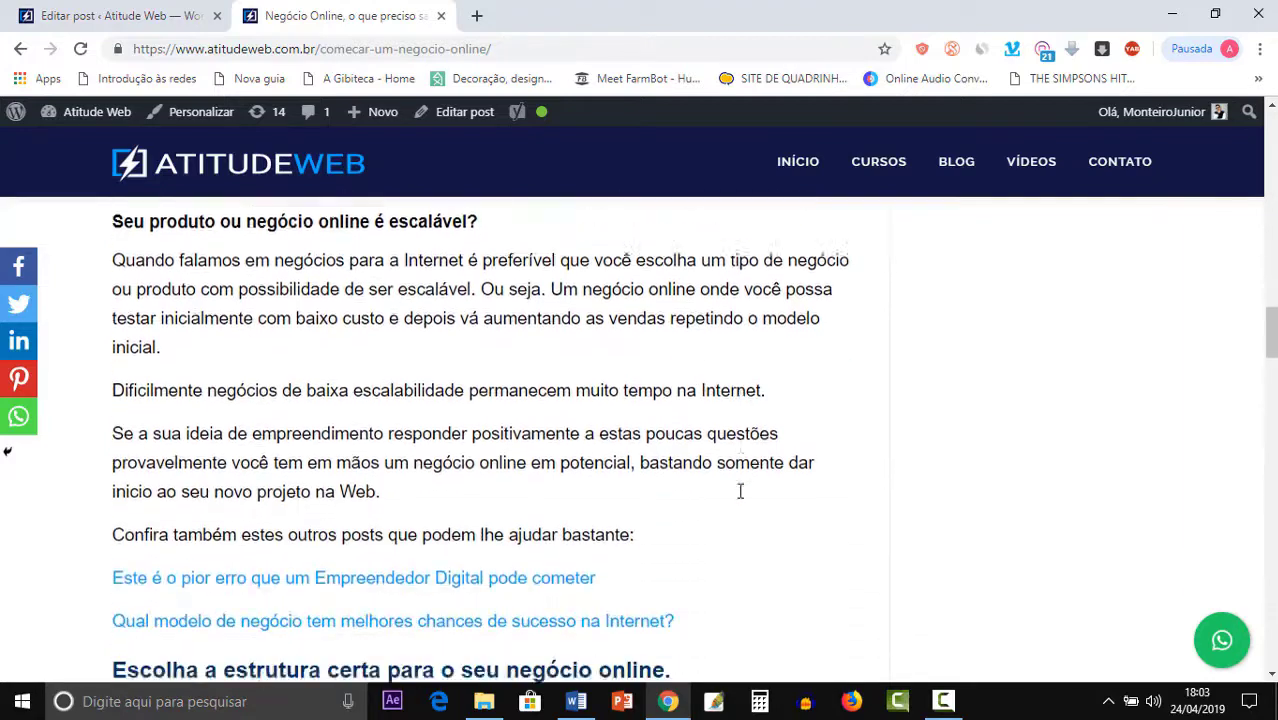
{"action": "scroll", "coordinate": [740, 491], "scroll_direction": "down", "scroll_amount": 3}
{"action": "left_click_drag", "start_coordinate": [668, 396], "coordinate": [383, 395]}
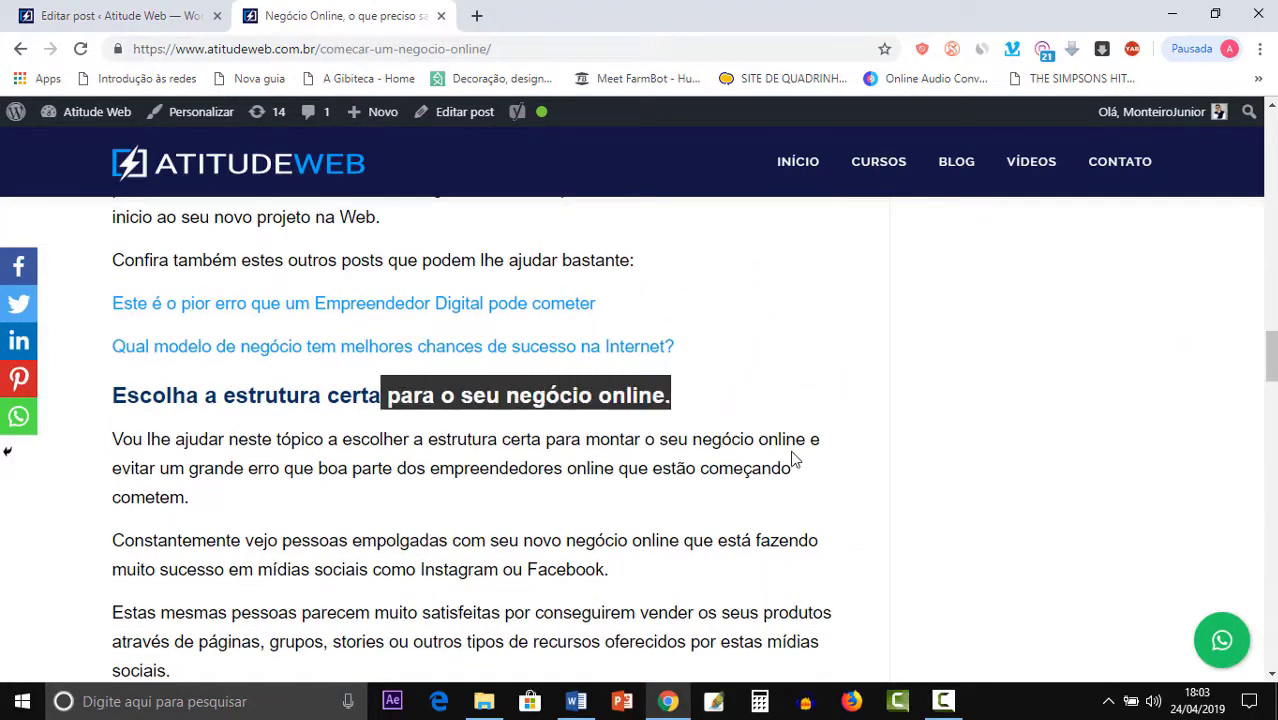
Examine the heading "Elabore um plano de curto, médio e longo prazo para seu negócio online." and the paragraphs below it.
{"action": "scroll", "coordinate": [793, 460], "scroll_direction": "down", "scroll_amount": 13}
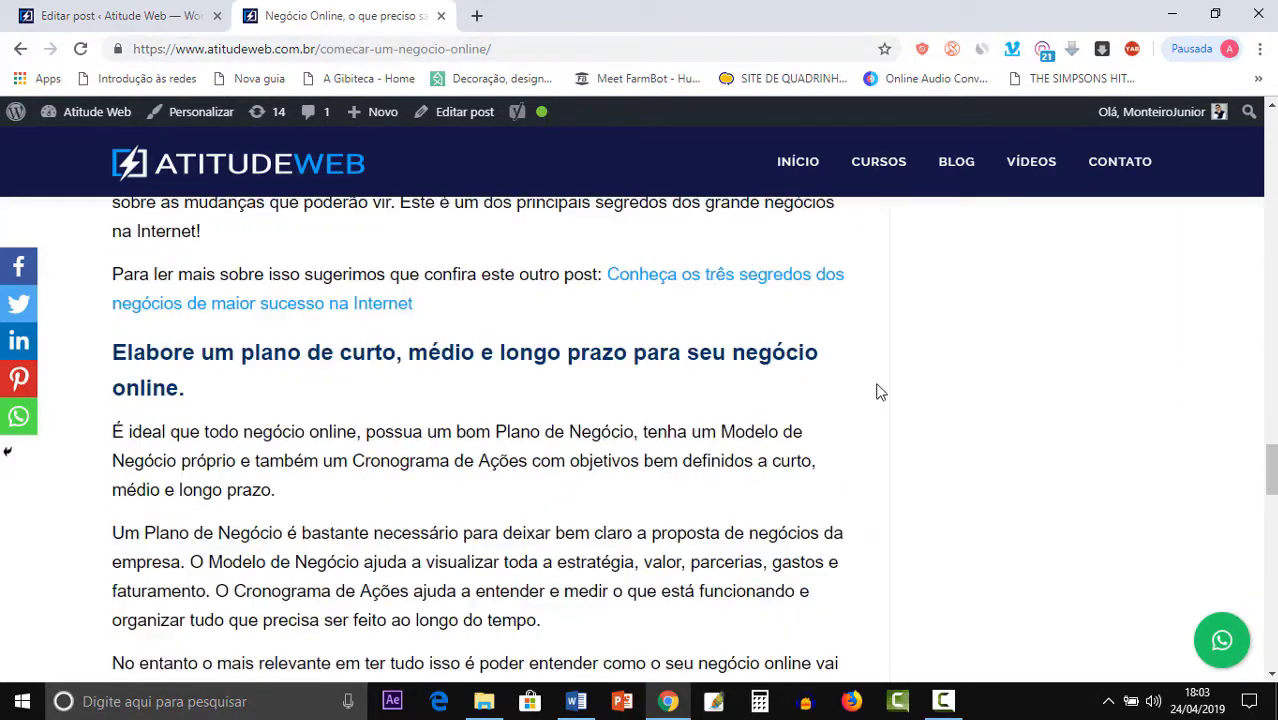
{"action": "left_click_drag", "start_coordinate": [797, 366], "coordinate": [528, 371]}
{"action": "left_click", "coordinate": [622, 401]}
{"action": "scroll", "coordinate": [870, 529], "scroll_direction": "down", "scroll_amount": 5}
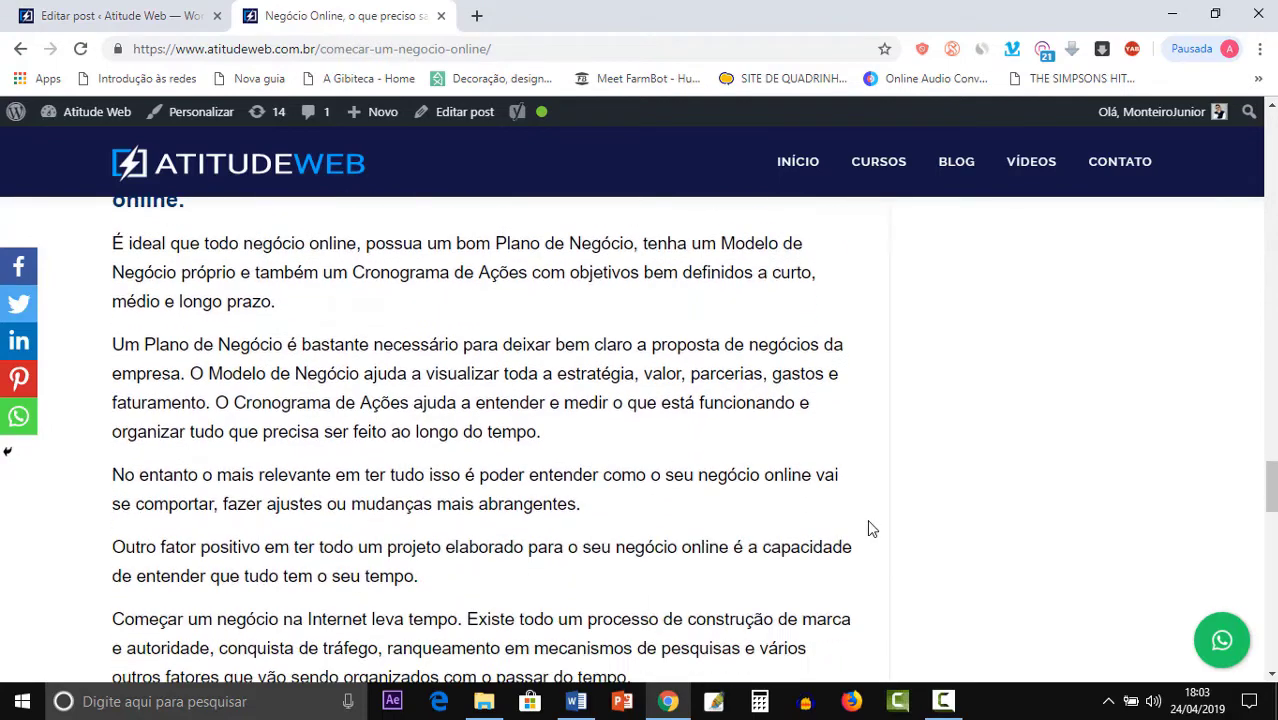
Go back through the published post's sections to its title and featured image.
{"action": "scroll", "coordinate": [870, 529], "scroll_direction": "up", "scroll_amount": 15}
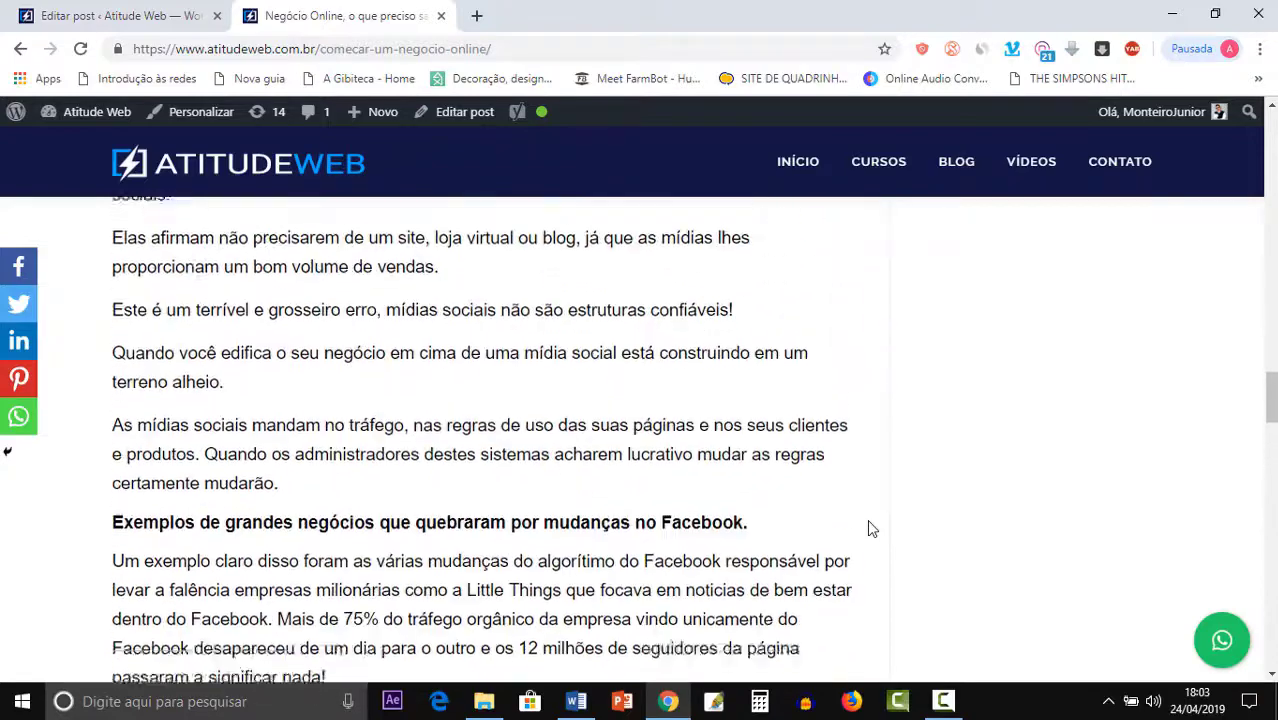
{"action": "scroll", "coordinate": [869, 529], "scroll_direction": "up", "scroll_amount": 5}
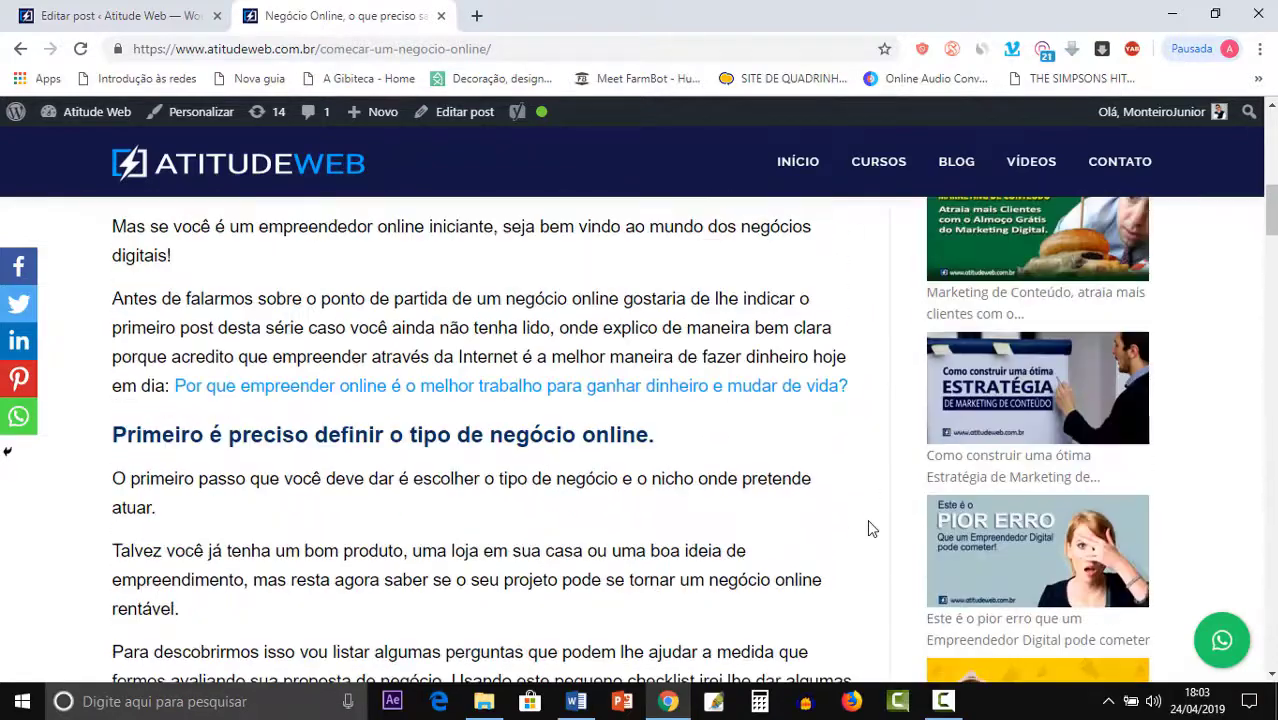
{"action": "scroll", "coordinate": [869, 529], "scroll_direction": "up", "scroll_amount": 5}
{"action": "scroll", "coordinate": [869, 529], "scroll_direction": "up", "scroll_amount": 3}
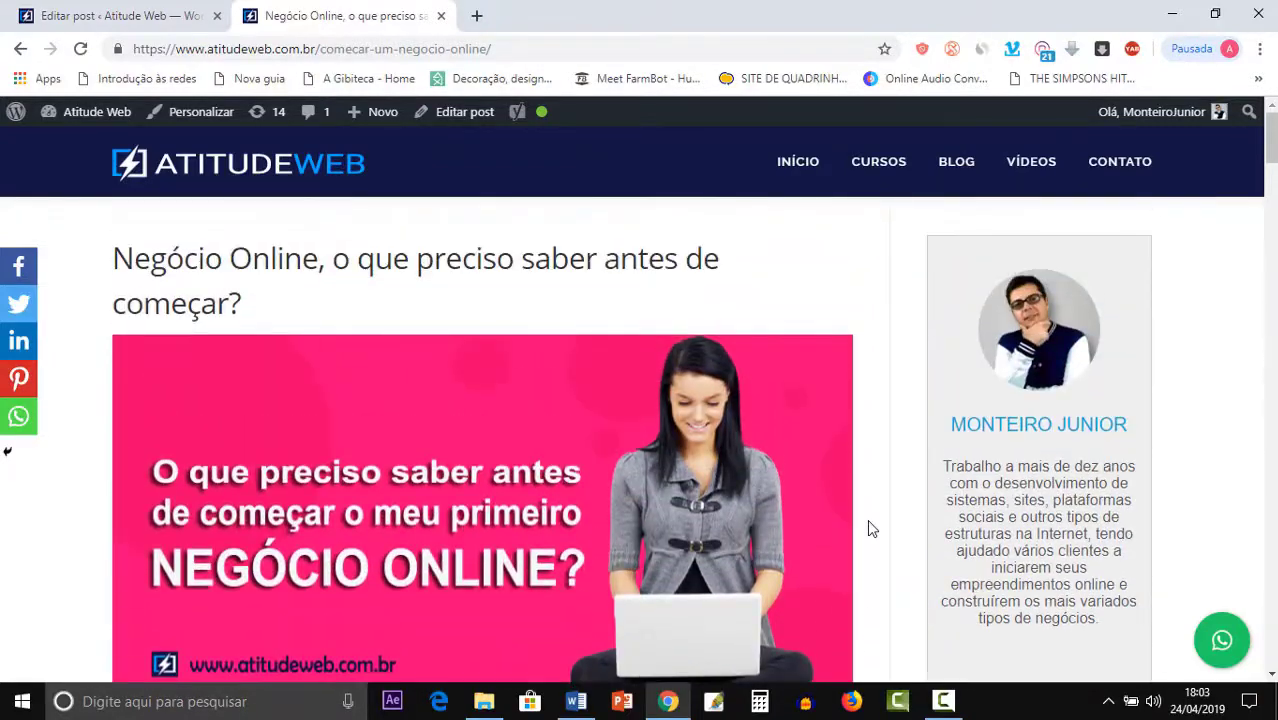